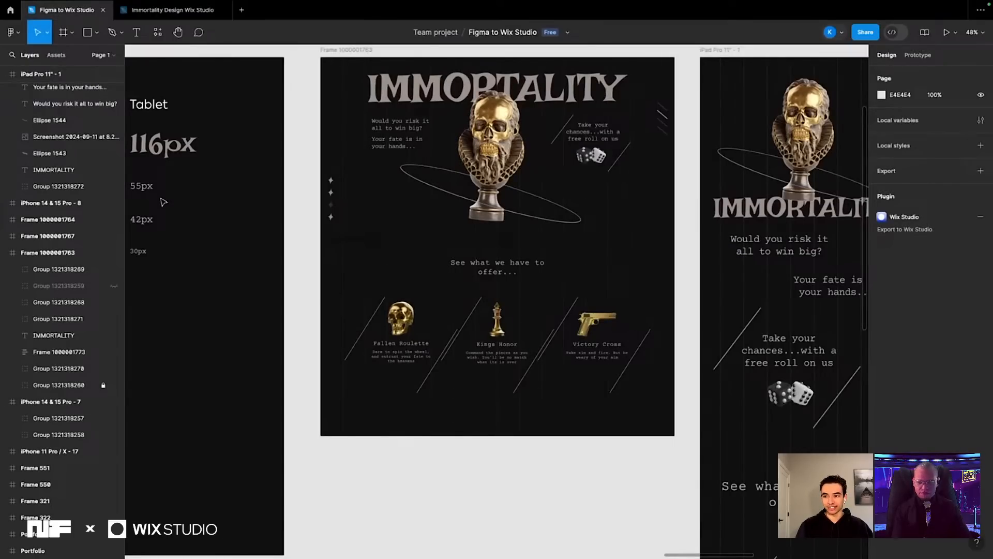
# Try an auto layout spacing of 23 between the two text blocks in the desktop design's hero, and undo it
pyautogui.scroll(5, 242, 213)
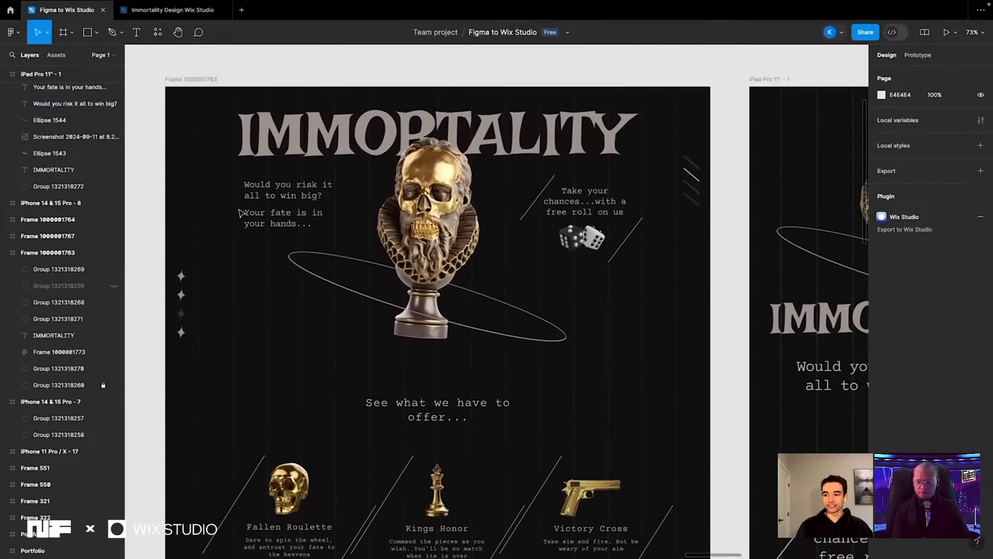
pyautogui.scroll(3, 241, 213)
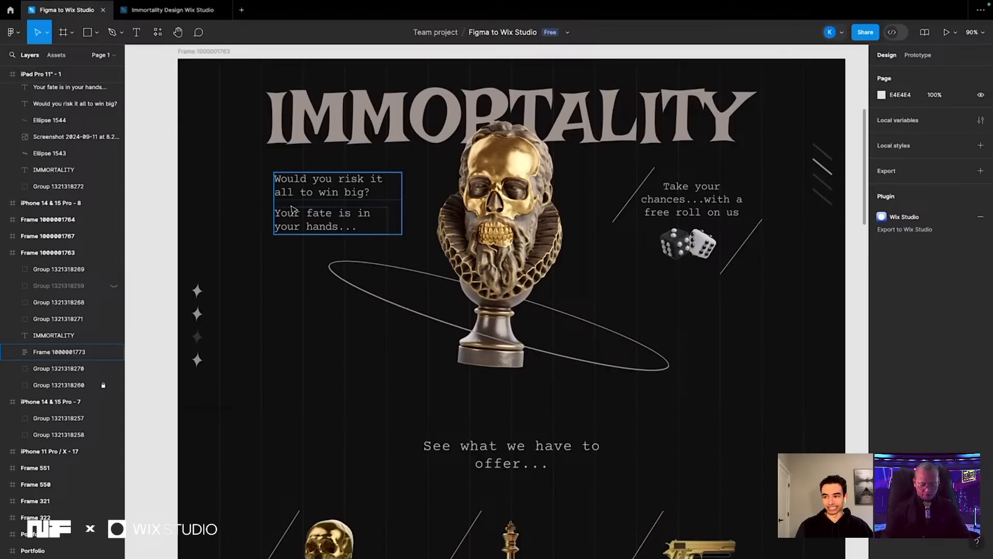
pyautogui.scroll(-2, 293, 210)
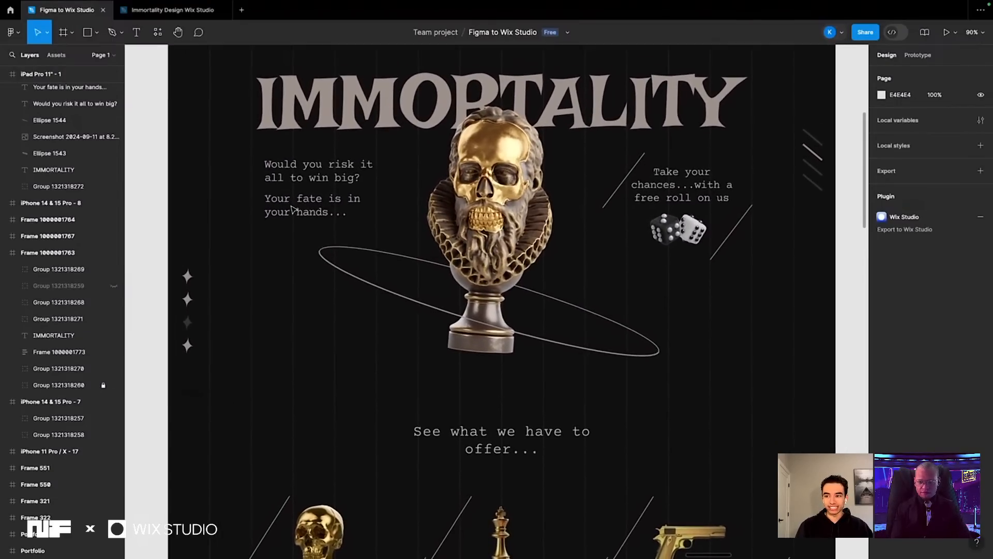
pyautogui.scroll(-5, 451, 238)
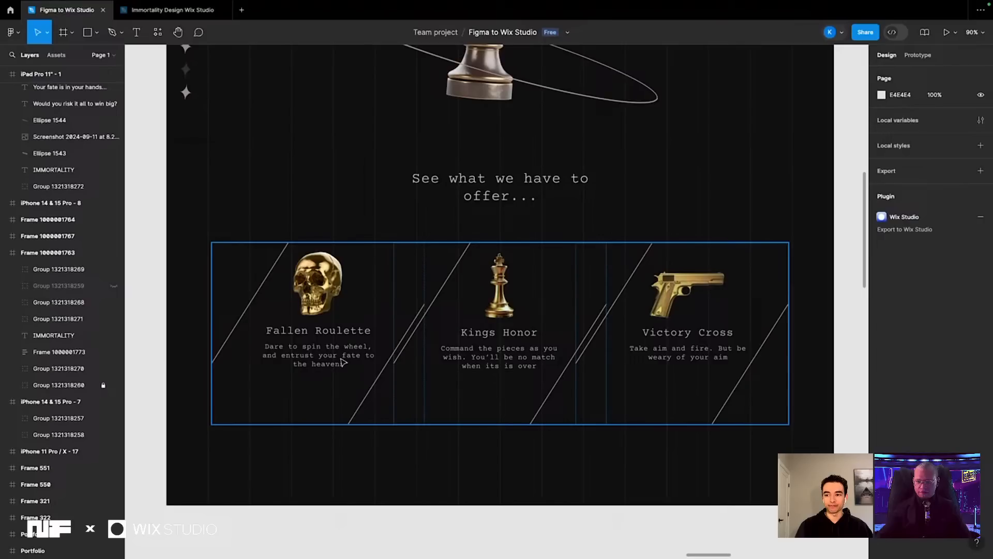
pyautogui.scroll(5, 341, 362)
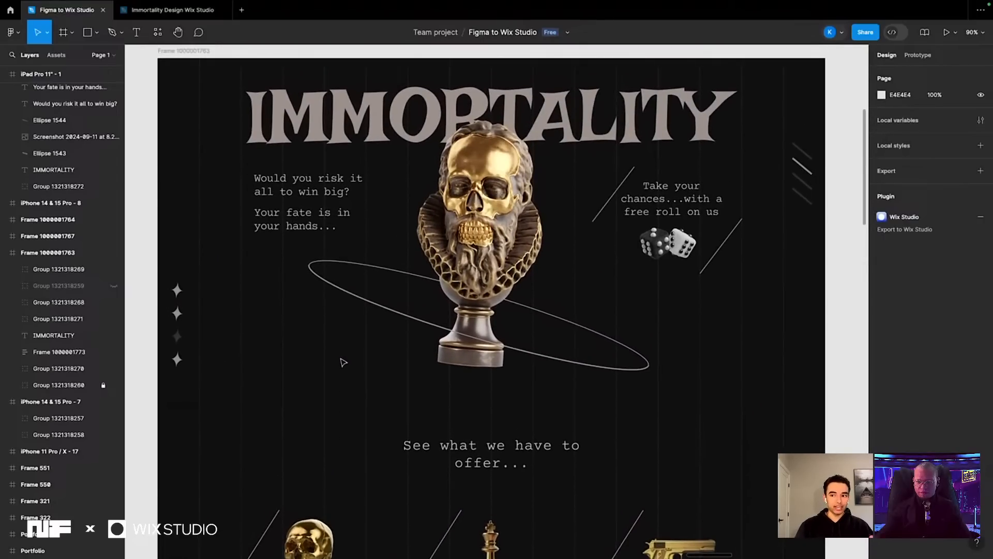
pyautogui.click(288, 213)
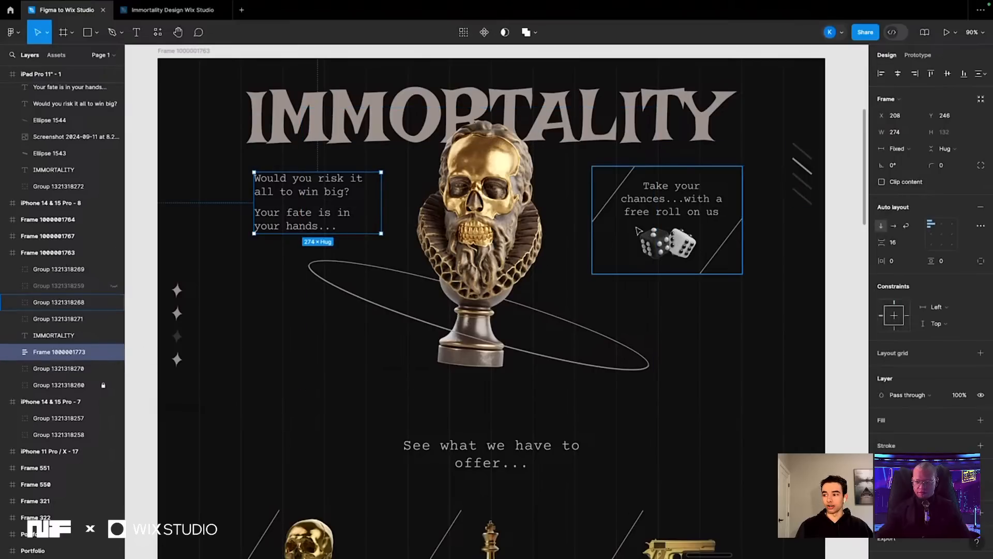
pyautogui.moveTo(883, 243)
pyautogui.mouseDown()
pyautogui.moveTo(895, 243)
pyautogui.moveTo(865, 249)
pyautogui.moveTo(882, 244)
pyautogui.mouseUp()
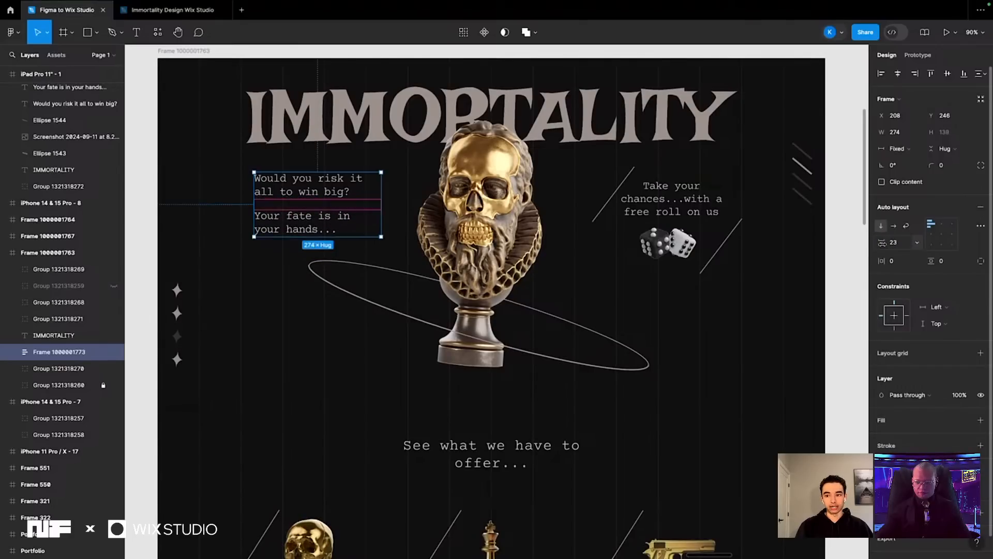
pyautogui.press('super+z')
# Try an auto layout spacing of 5 inside the Fallen Roulette card's content frame, and undo it
pyautogui.scroll(-4, 405, 305)
pyautogui.scroll(-2, 407, 307)
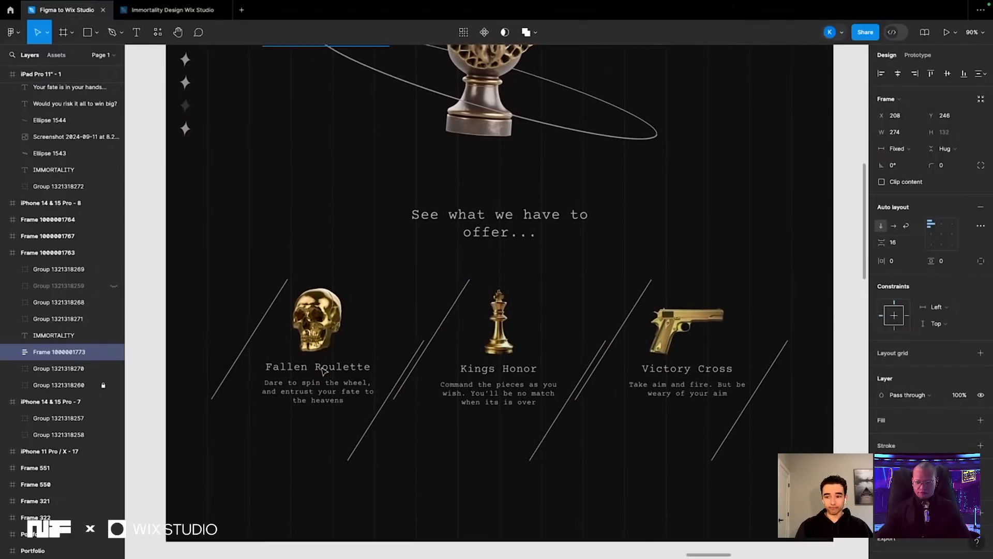
pyautogui.click(329, 356)
pyautogui.click(286, 349)
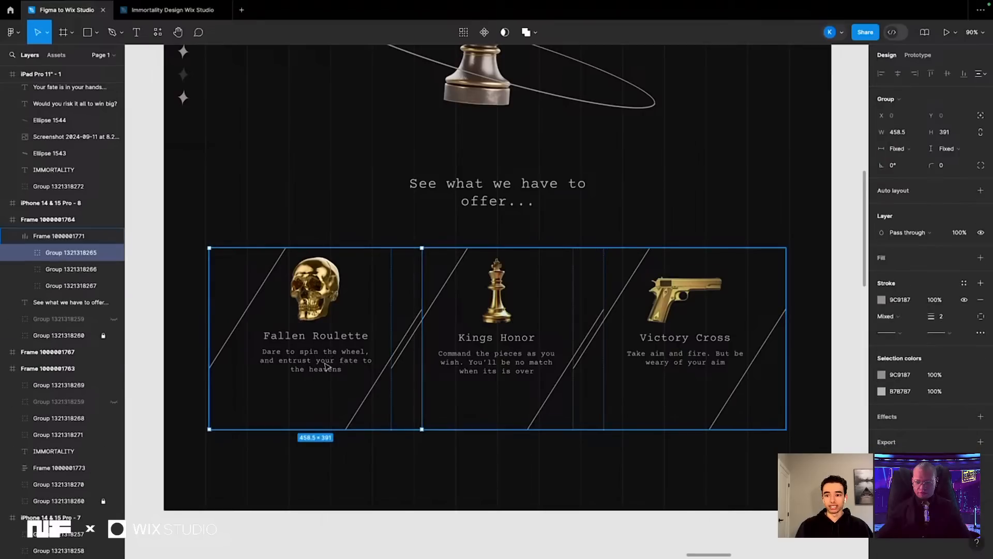
pyautogui.doubleClick(304, 353)
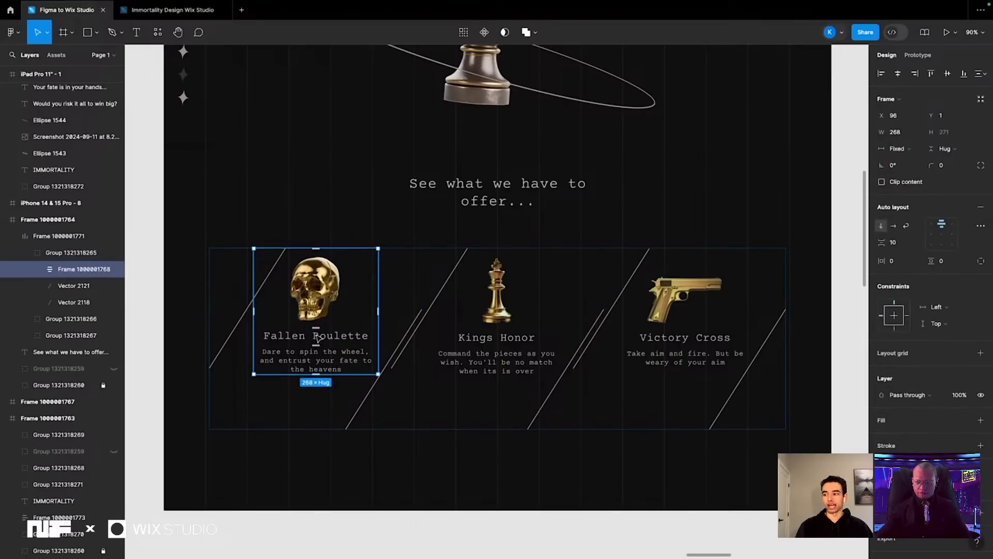
pyautogui.moveTo(881, 243); pyautogui.dragTo(874, 247)
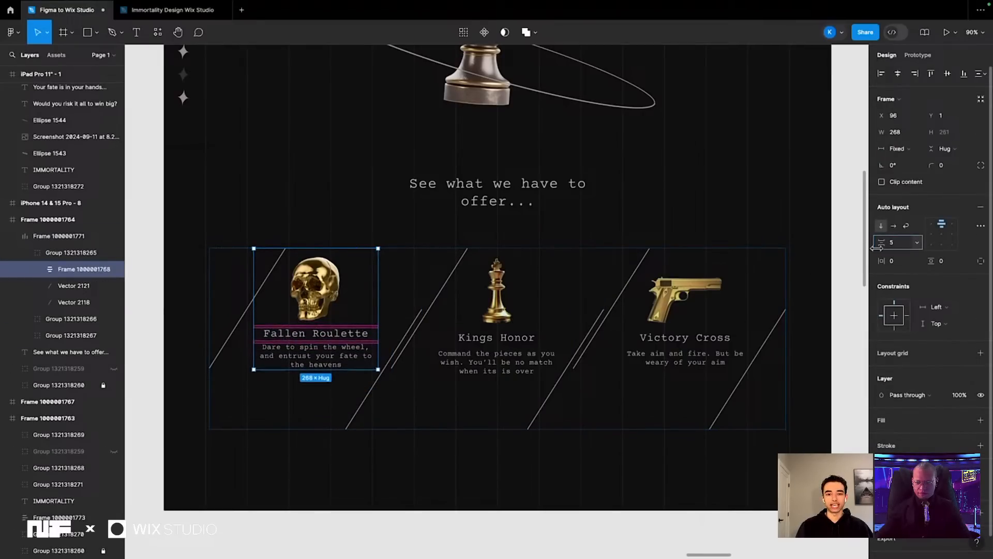
pyautogui.hotkey('ctrl', 'z')
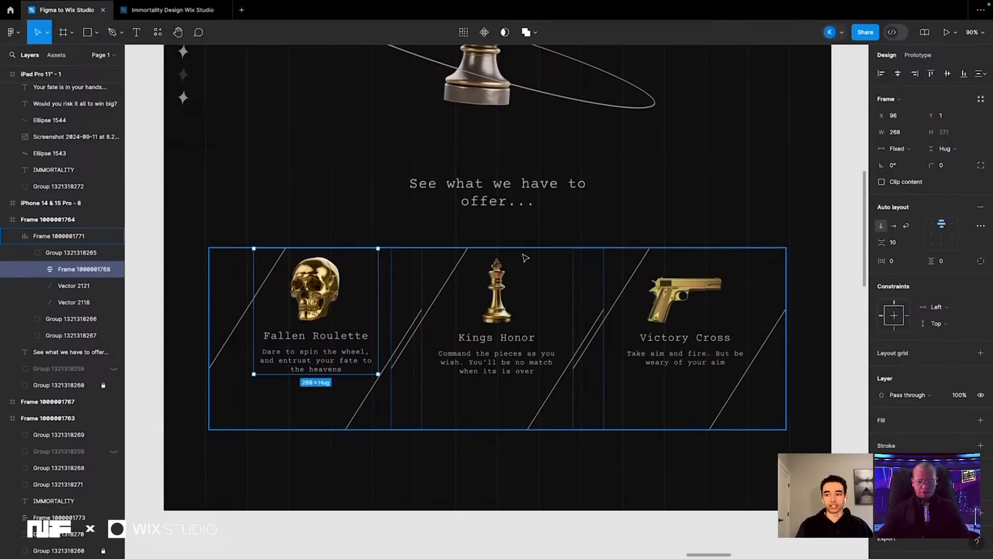
# Examine the tablet and mobile versions of the Immortality design, from the hero to the stacked offer cards
pyautogui.scroll(-2, 486, 185)
pyautogui.scroll(4, 485, 186)
pyautogui.hscroll(4, 486, 186)
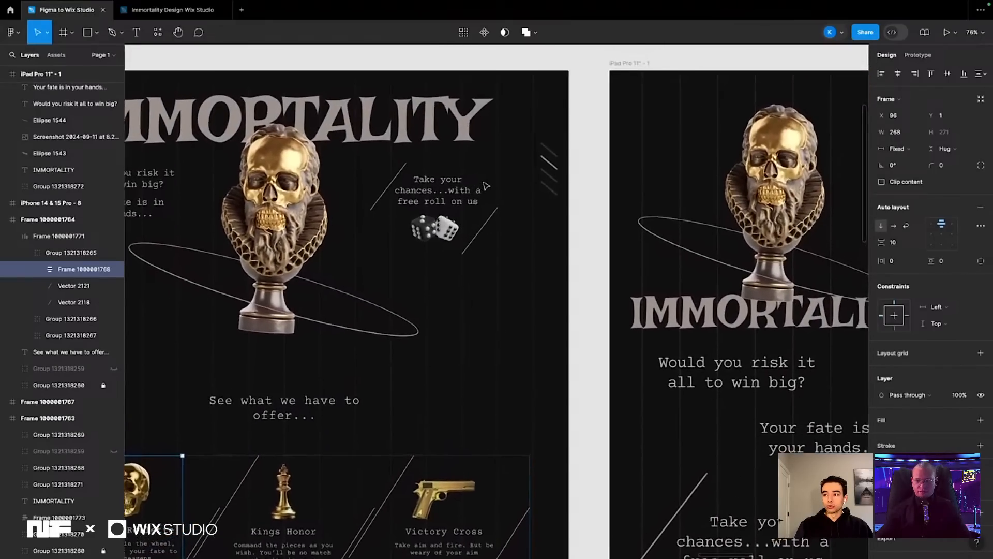
pyautogui.hscroll(6, 486, 185)
pyautogui.scroll(4, 486, 185)
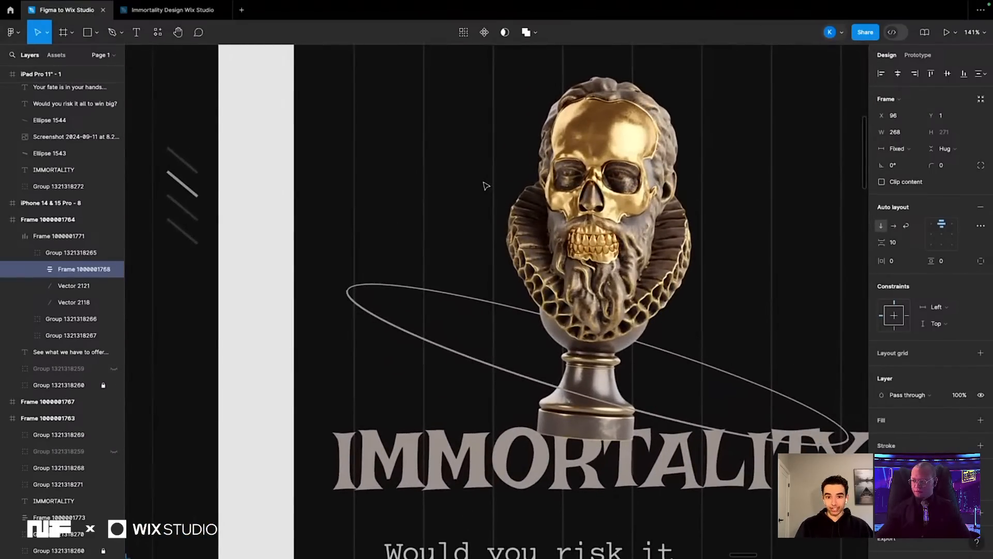
pyautogui.scroll(-4, 485, 185)
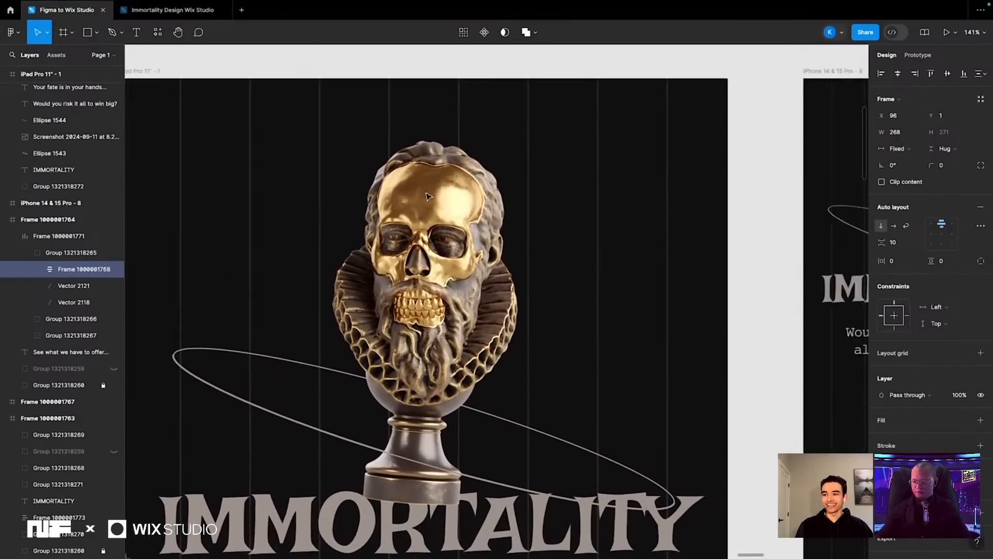
pyautogui.scroll(-5, 428, 196)
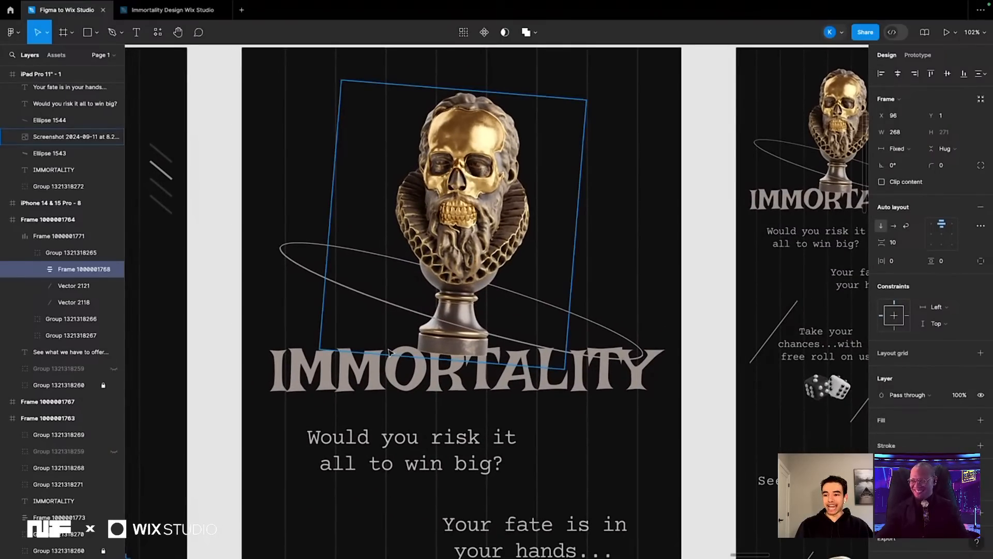
pyautogui.scroll(-3, 391, 358)
pyautogui.scroll(-10, 390, 358)
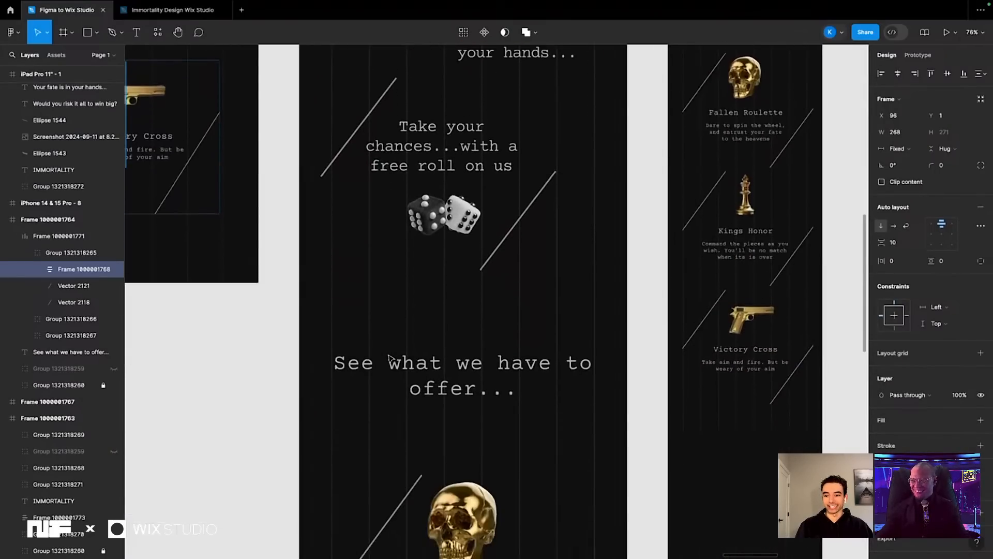
pyautogui.scroll(-6, 391, 358)
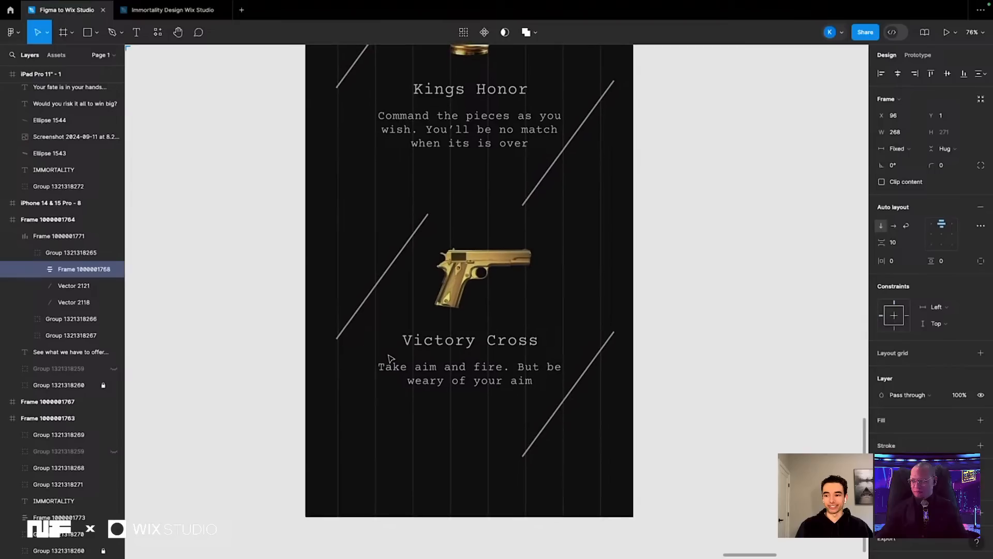
pyautogui.scroll(12, 391, 357)
pyautogui.hscroll(6, 391, 358)
pyautogui.scroll(12, 391, 357)
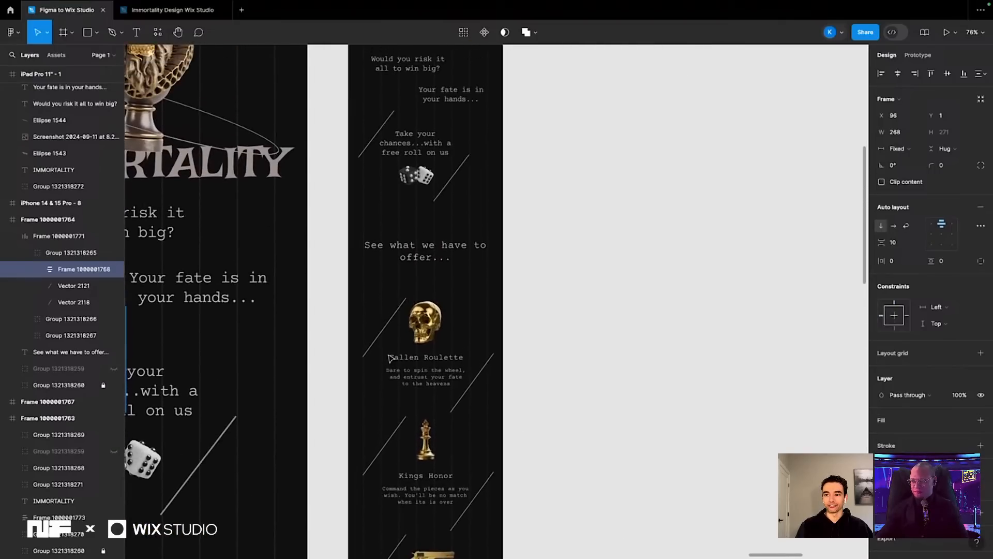
pyautogui.scroll(-10, 403, 304)
pyautogui.hscroll(-1, 403, 304)
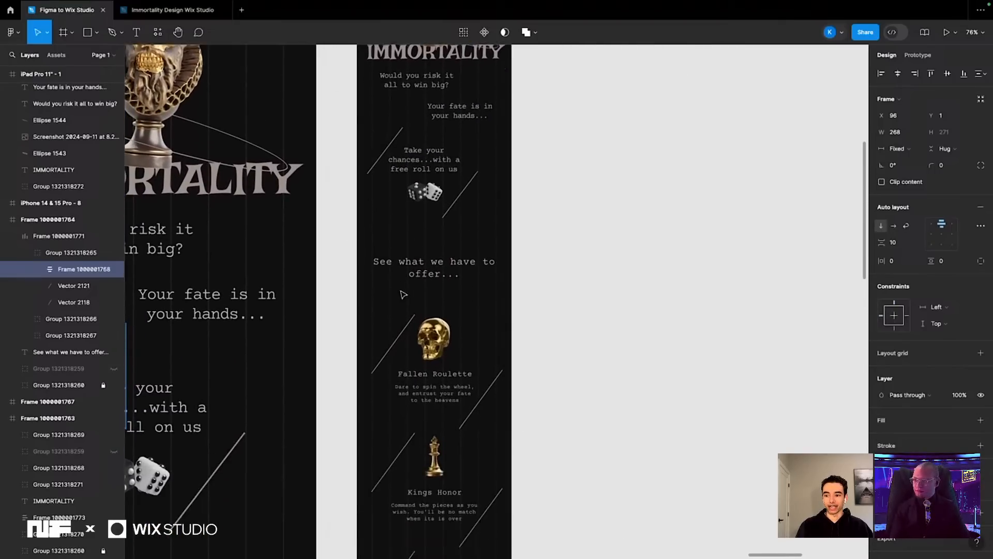
# Switch to Chrome and review the live Immortality site from its hero down to the offer cards and back
pyautogui.hotkey('ctrl', 'Up')
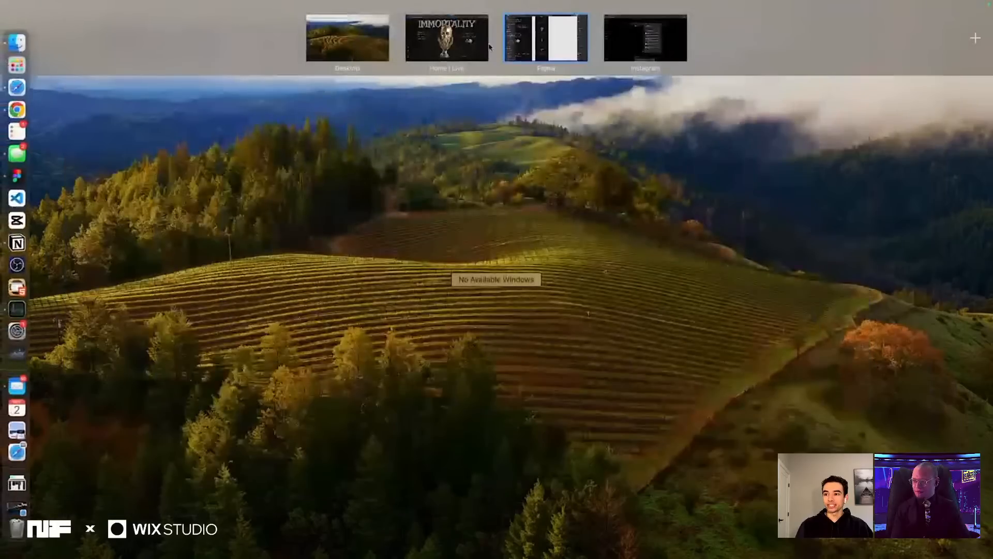
pyautogui.click(455, 38)
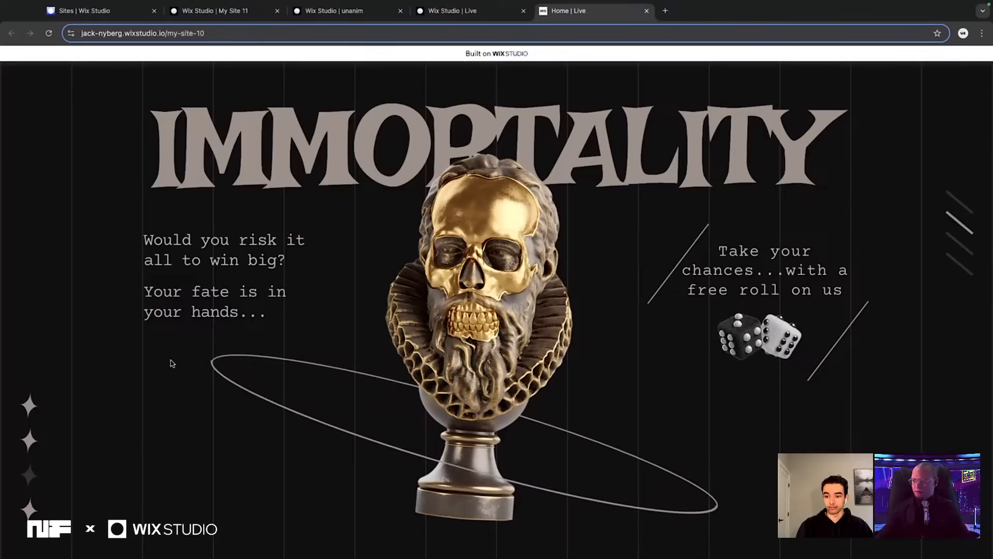
pyautogui.scroll(-2, 169, 364)
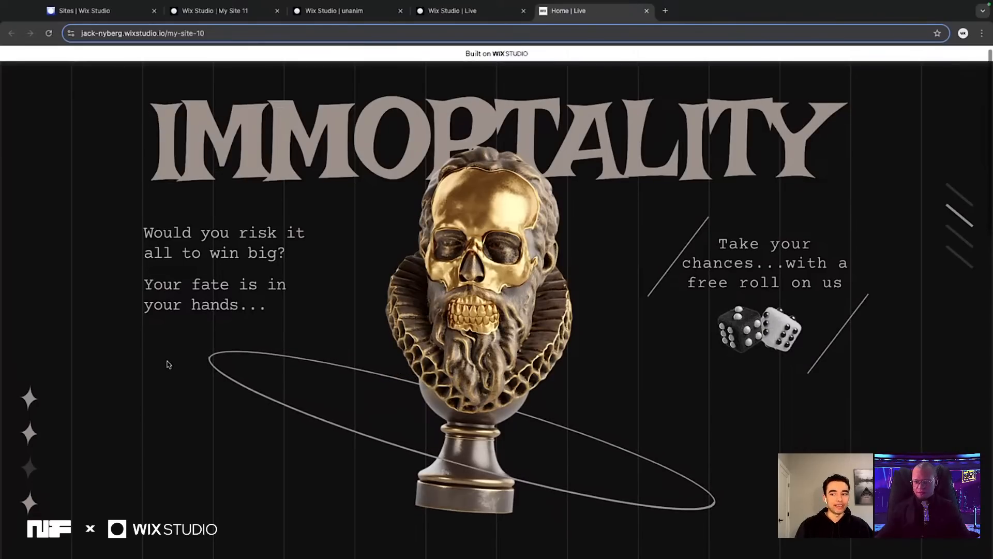
pyautogui.scroll(1, 235, 398)
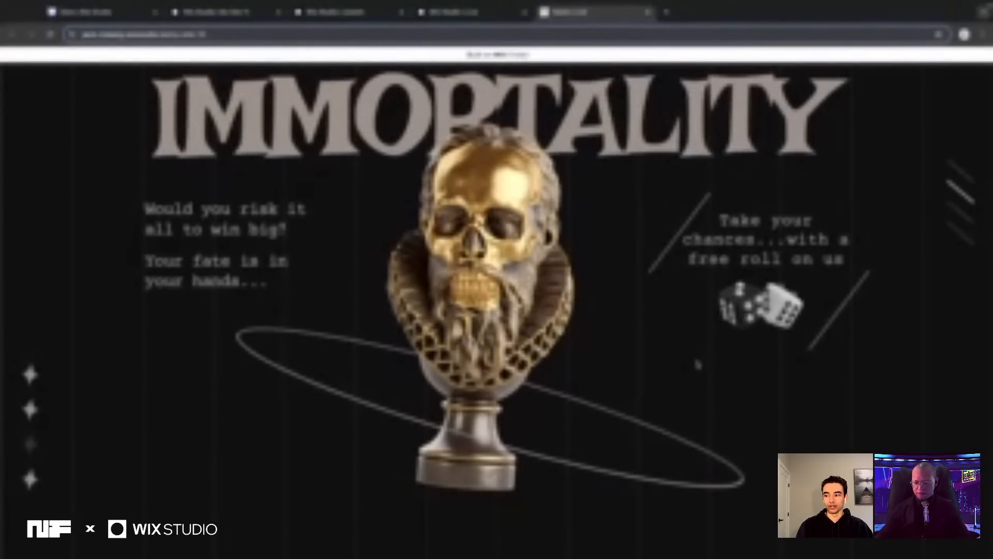
pyautogui.scroll(-1, 309, 210)
pyautogui.scroll(-5, 309, 209)
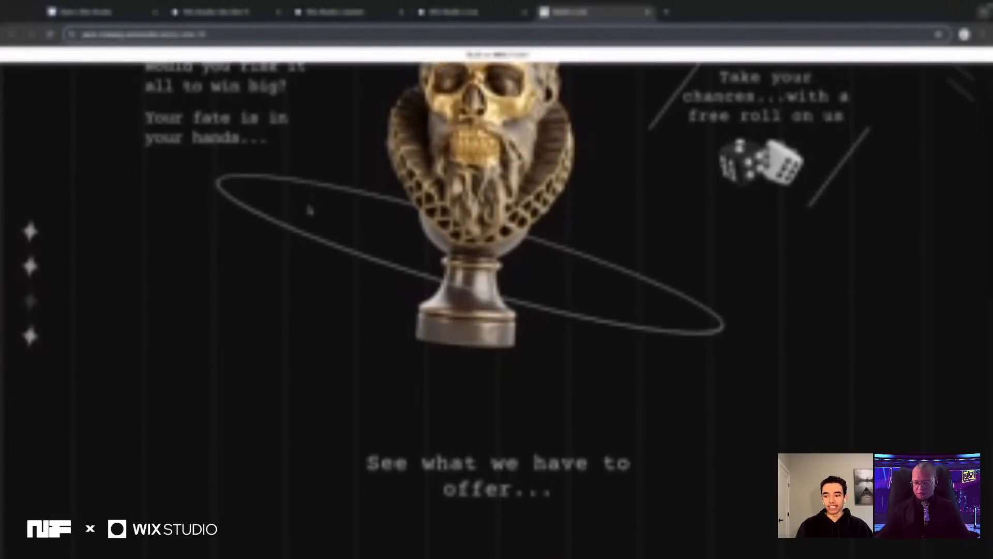
pyautogui.scroll(-4, 309, 210)
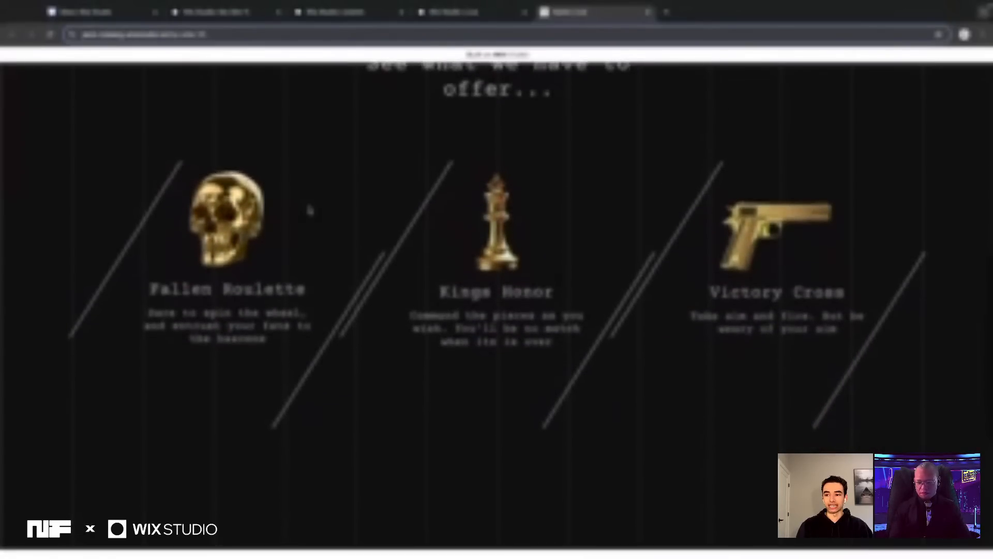
pyautogui.scroll(3, 310, 210)
pyautogui.scroll(5, 309, 210)
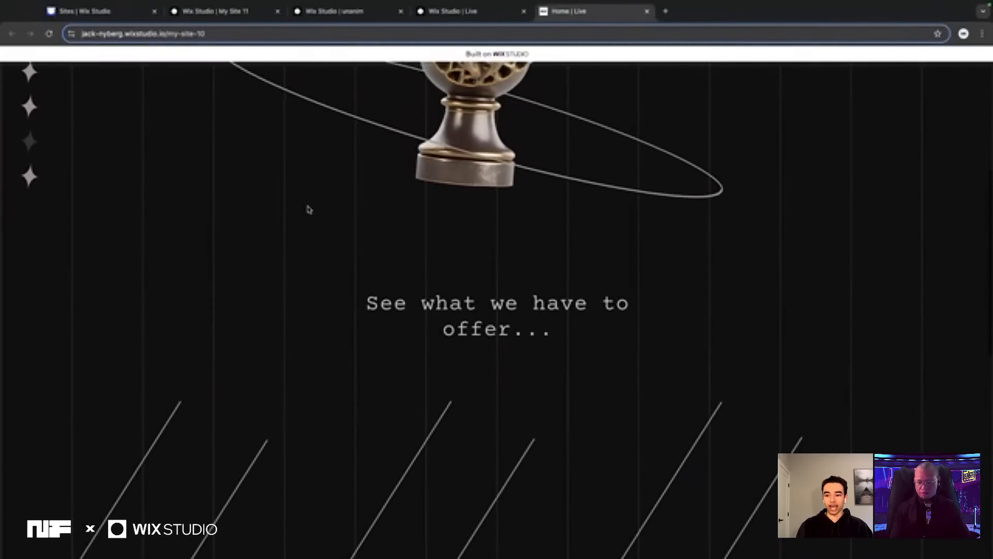
pyautogui.scroll(3, 310, 210)
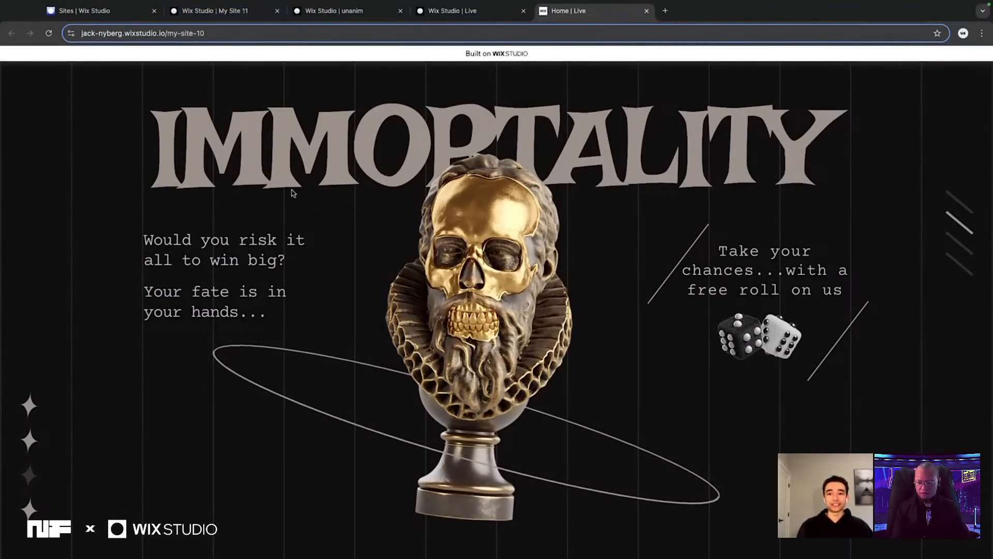
# Switch to the My Site 11 editor and delete the page's header and footer, leaving only the blank section
pyautogui.click(217, 10)
pyautogui.click(386, 147)
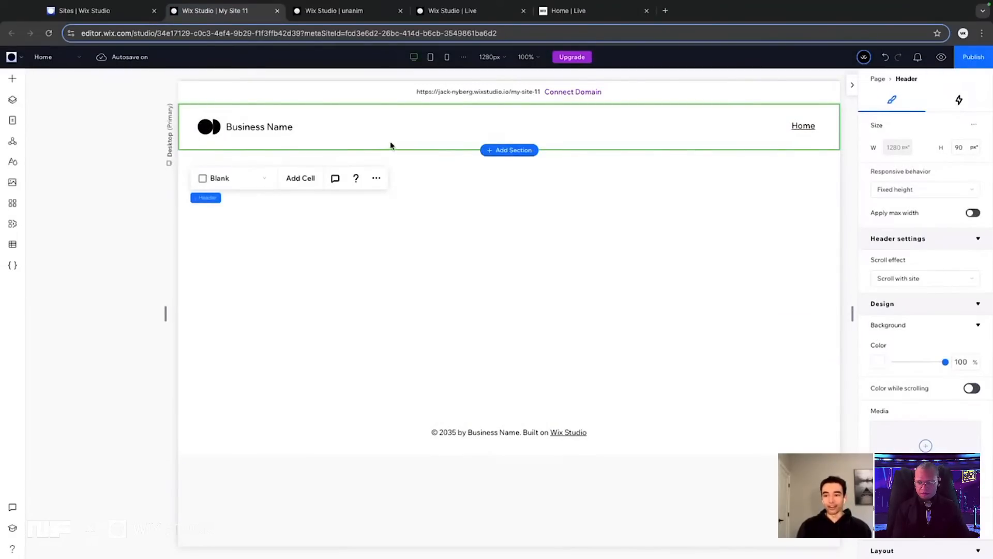
pyautogui.click(509, 150)
pyautogui.click(346, 362)
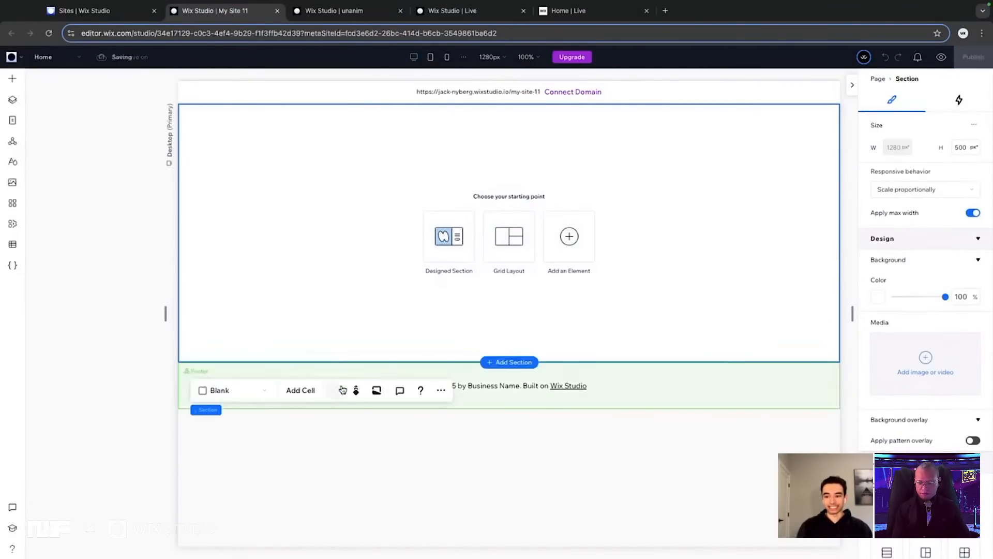
pyautogui.click(335, 390)
pyautogui.click(617, 259)
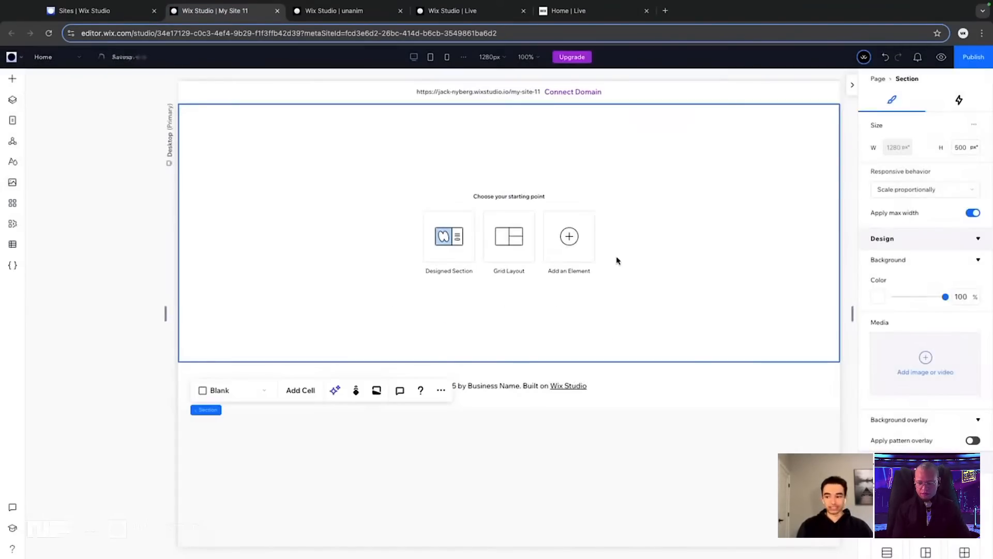
pyautogui.click(723, 388)
pyautogui.press('Delete')
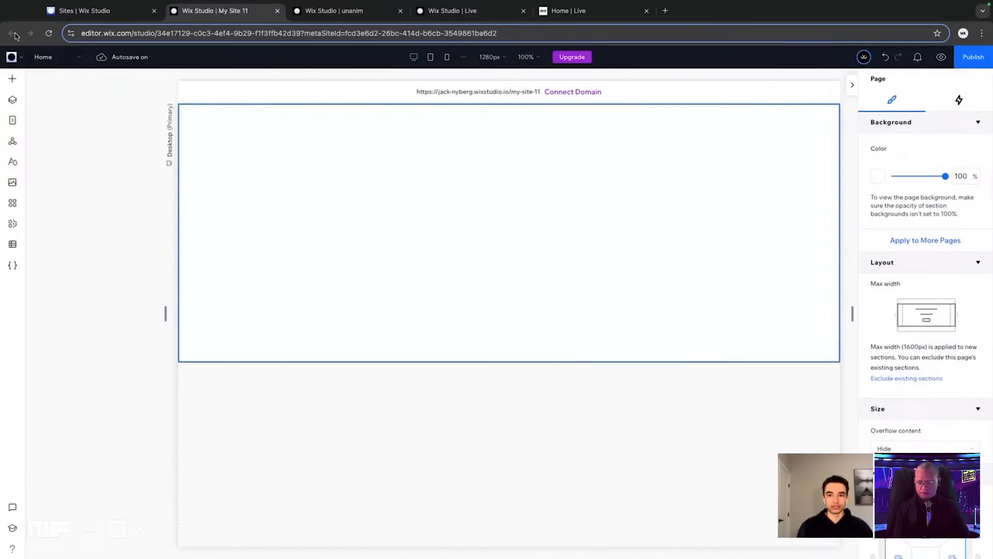
# Open the Import from Figma tool for My Site 11
pyautogui.click(9, 60)
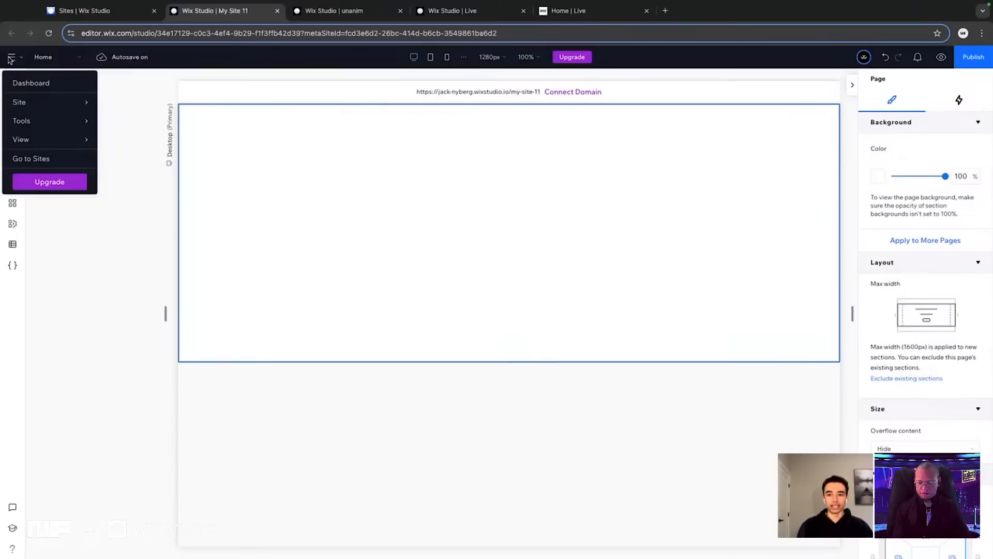
pyautogui.moveTo(89, 122)
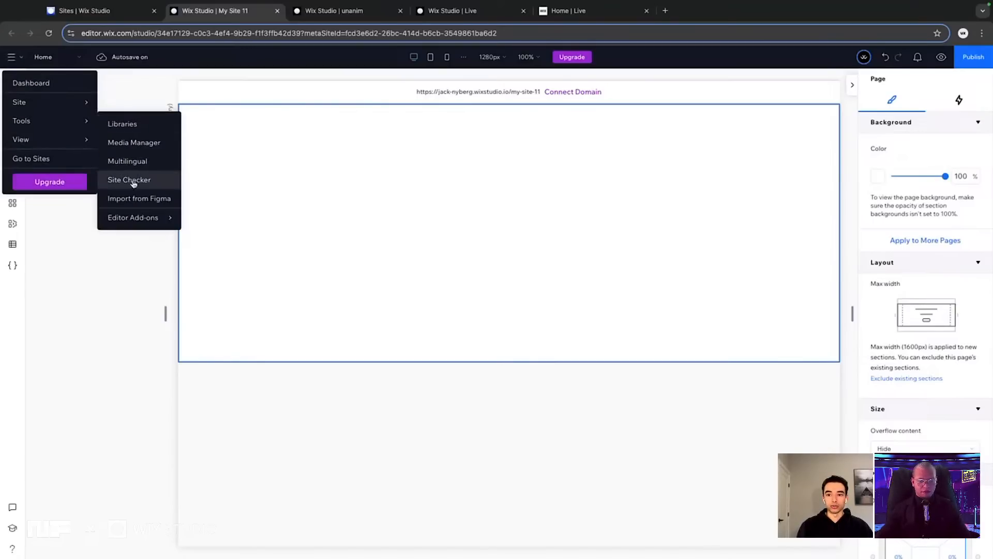
pyautogui.click(135, 199)
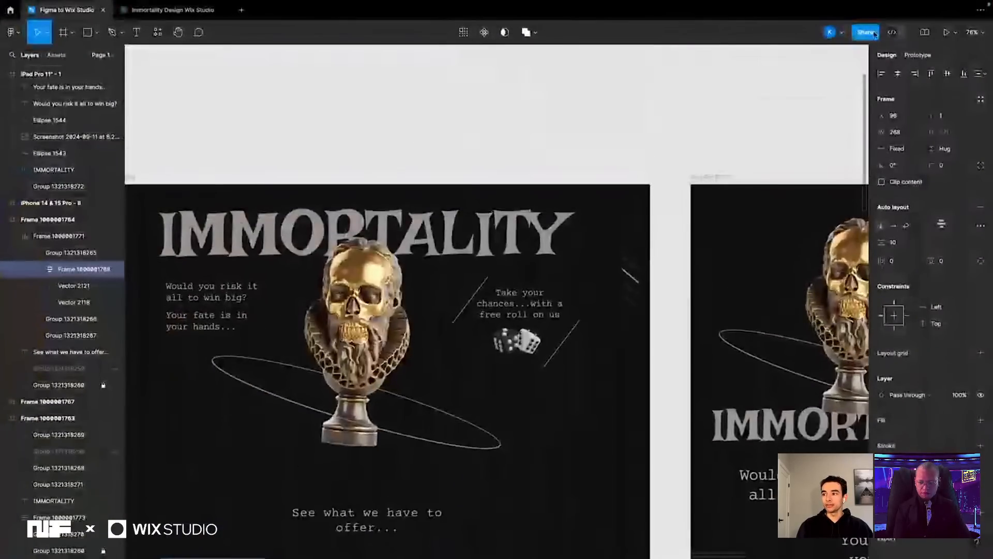
# Copy the share link of the Figma to Wix Studio design file and close the sharing dialog
pyautogui.click(865, 33)
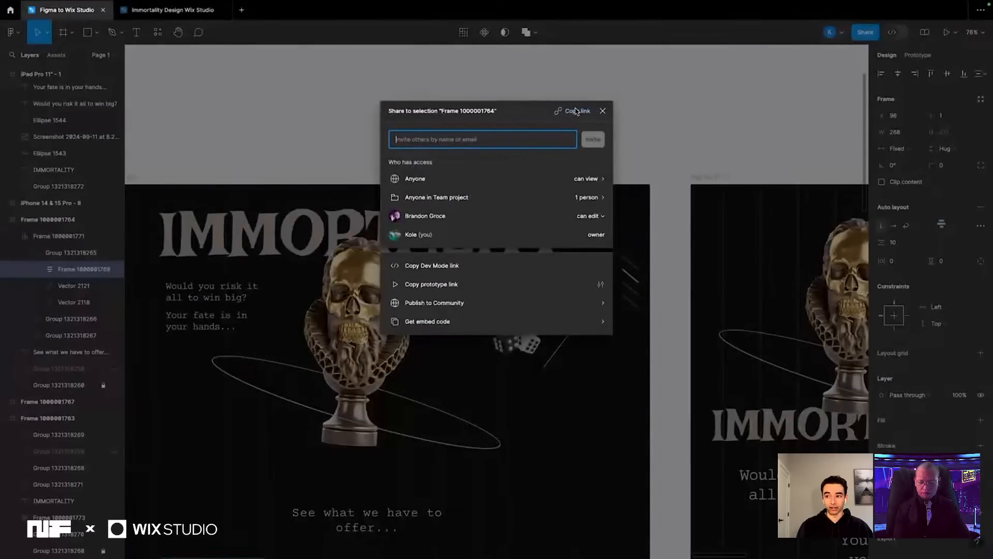
pyautogui.click(576, 111)
pyautogui.click(603, 111)
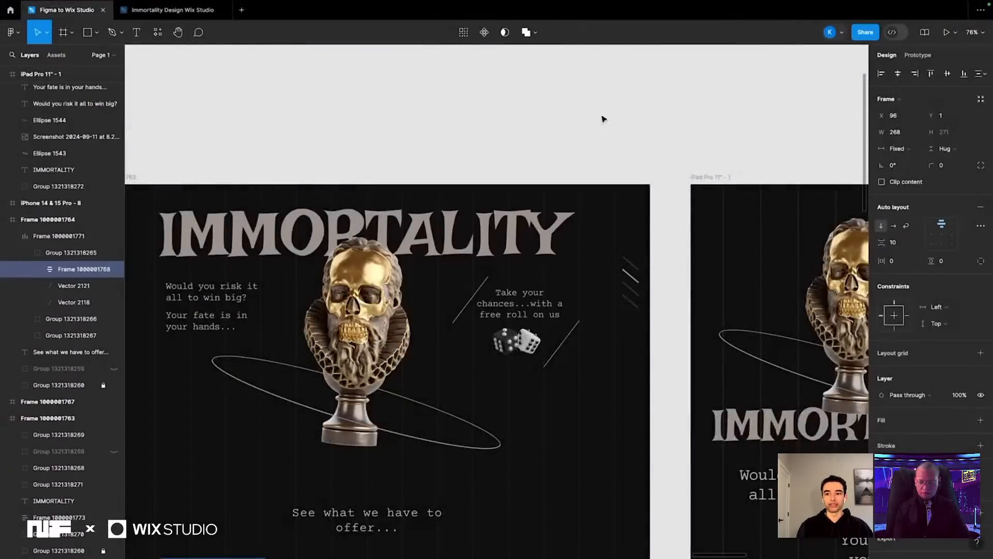
# Switch to the My Site 11 editor in Chrome and connect the copied Figma link as the import file
pyautogui.hotkey('ctrl', 'Up')
pyautogui.click(448, 41)
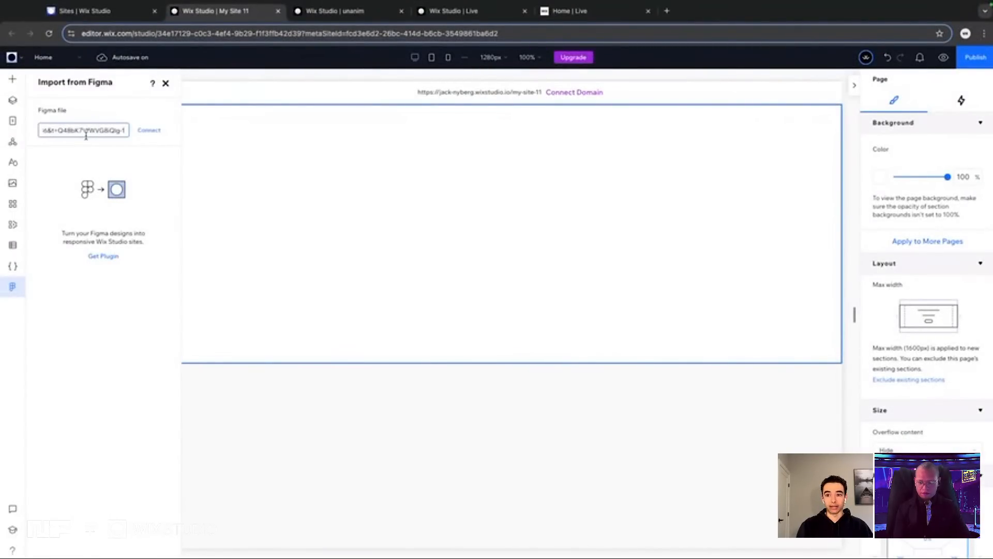
pyautogui.click(153, 130)
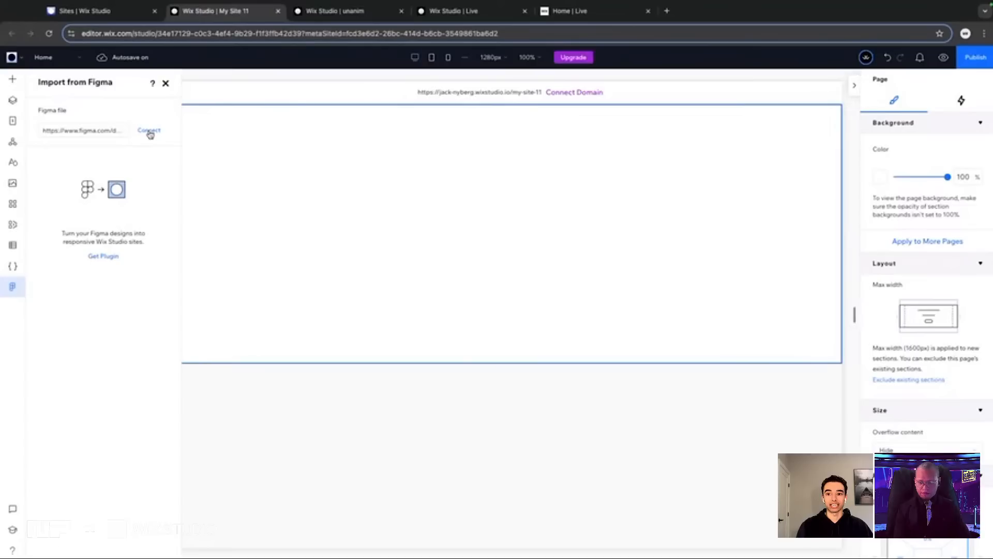
pyautogui.click(150, 134)
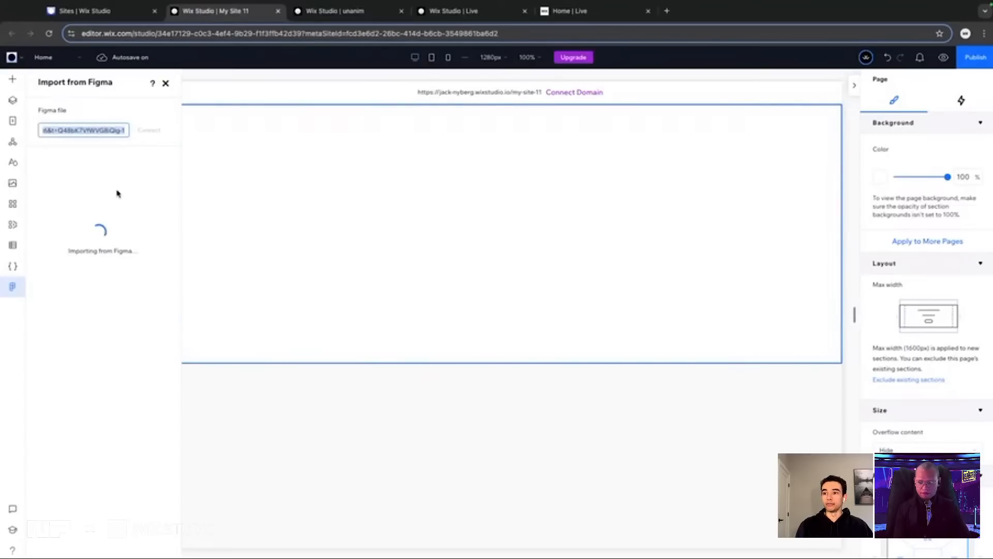
# Switch to Figma and run the Figma to Wix Studio plugin
pyautogui.hotkey('ctrl', 'Up')
pyautogui.click(513, 50)
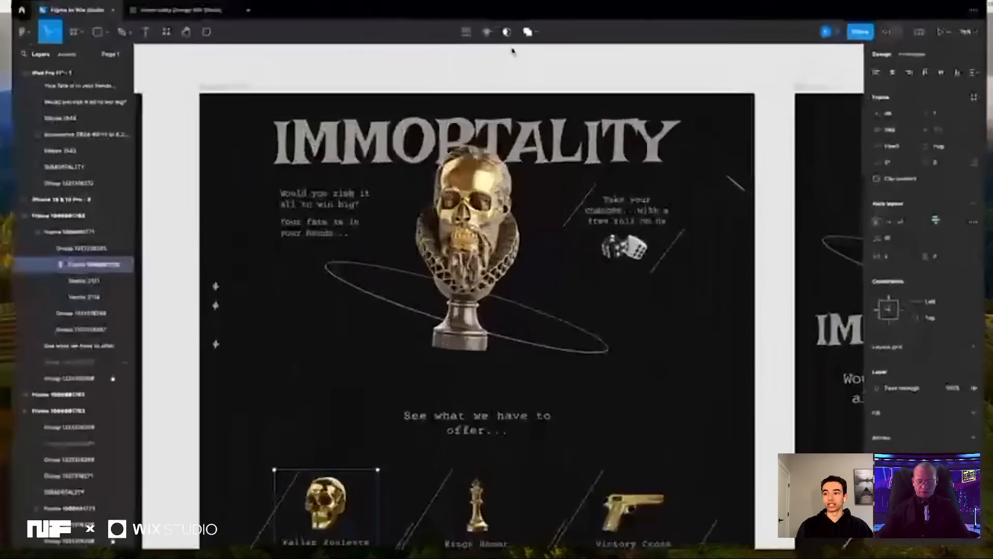
pyautogui.click(158, 32)
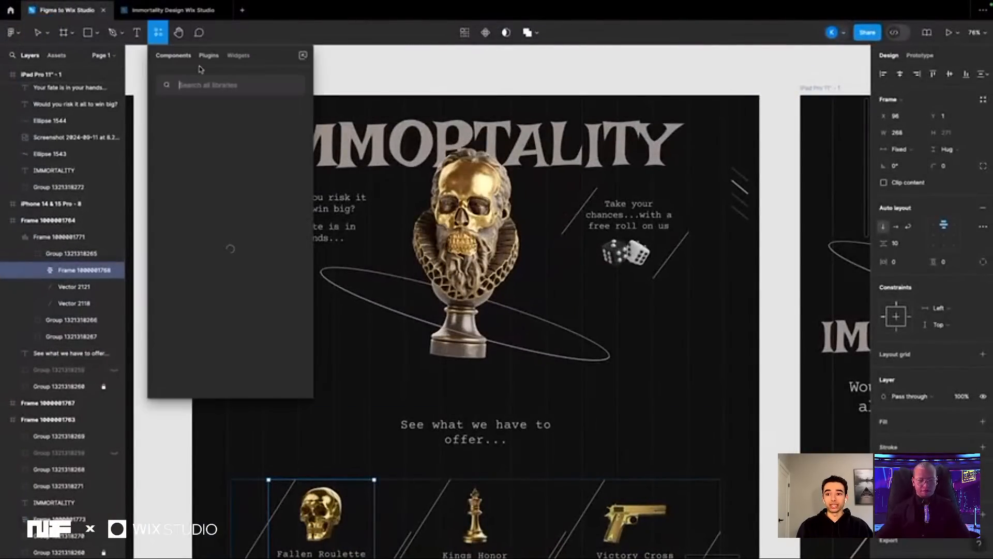
pyautogui.click(209, 55)
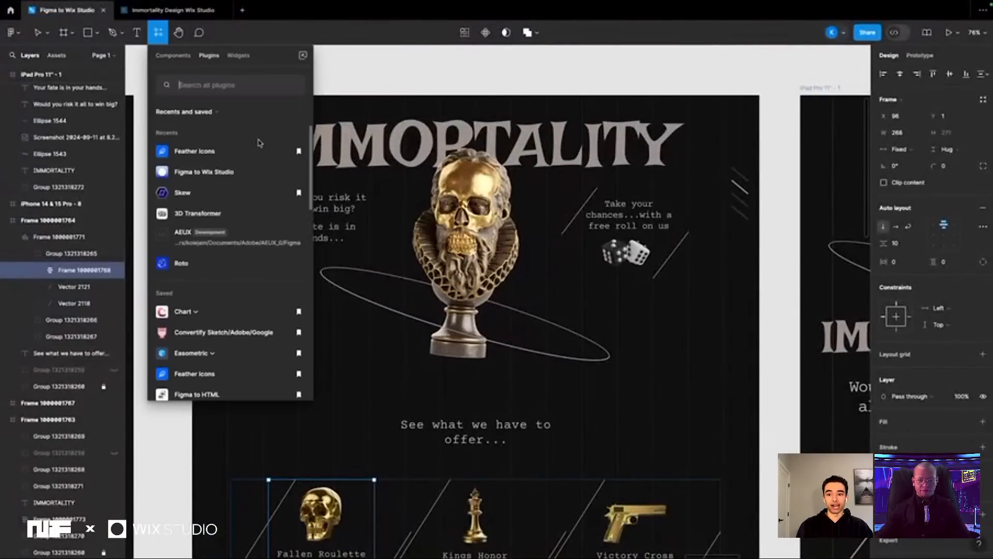
pyautogui.click(231, 177)
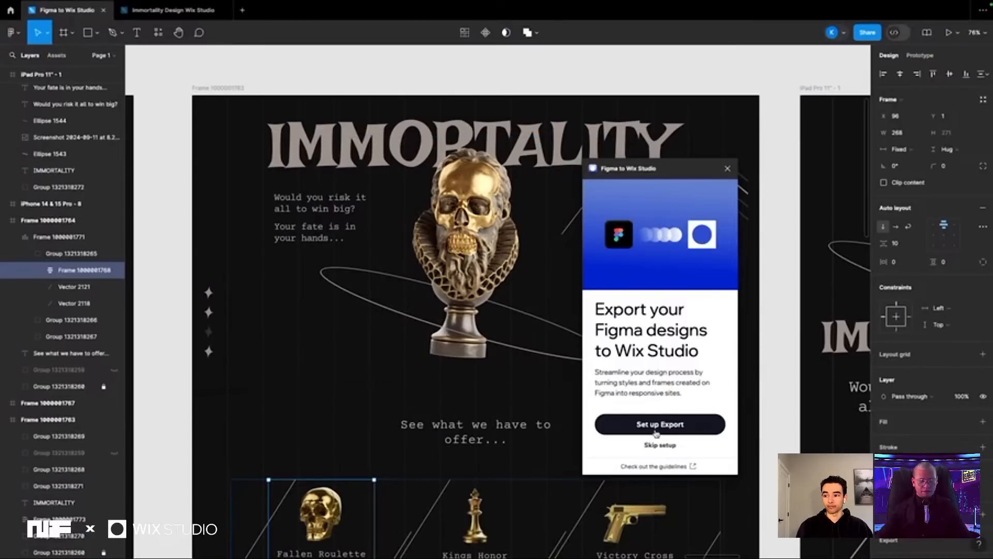
# Complete the plugin's export setup, marking the file as connected, and proceed to the choice of export starting points
pyautogui.click(661, 425)
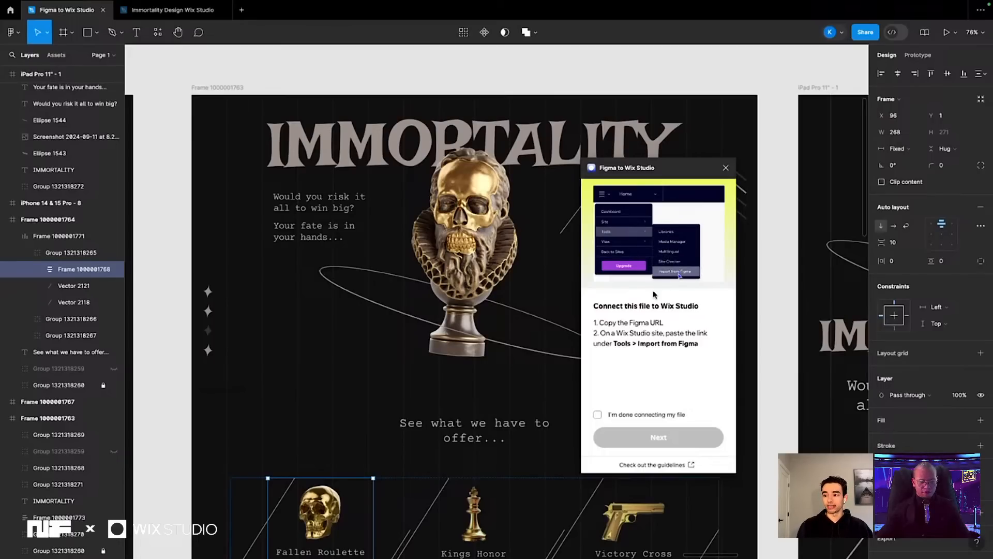
pyautogui.click(623, 415)
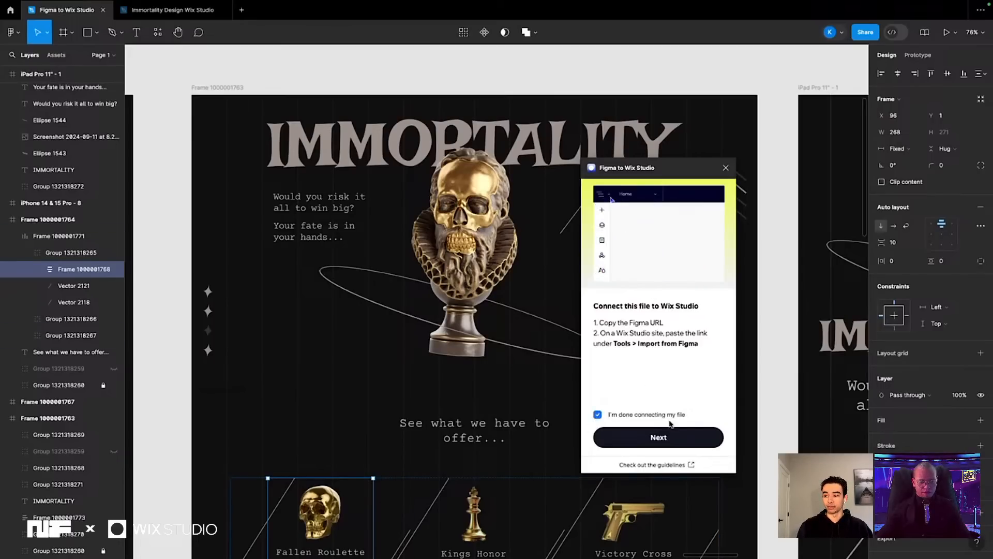
pyautogui.click(640, 439)
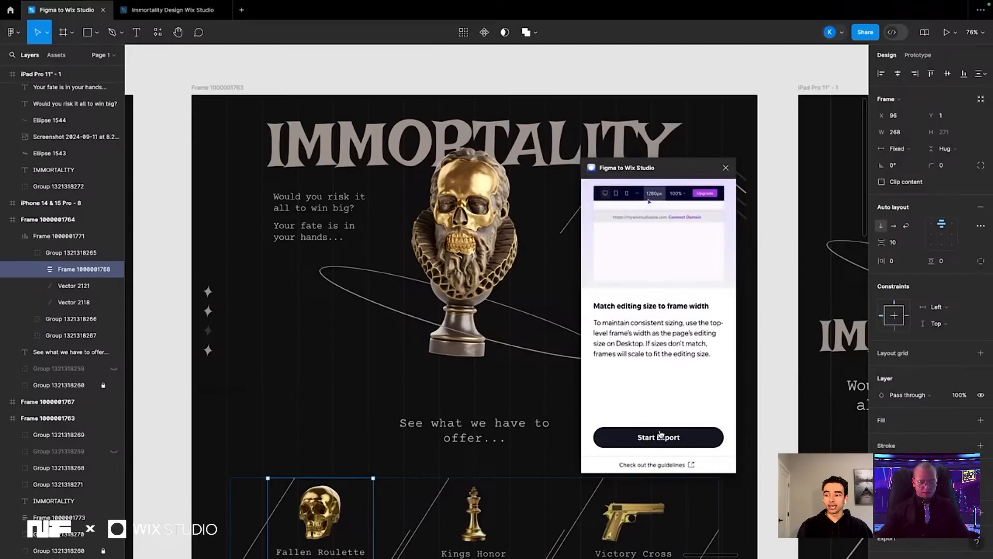
pyautogui.click(659, 436)
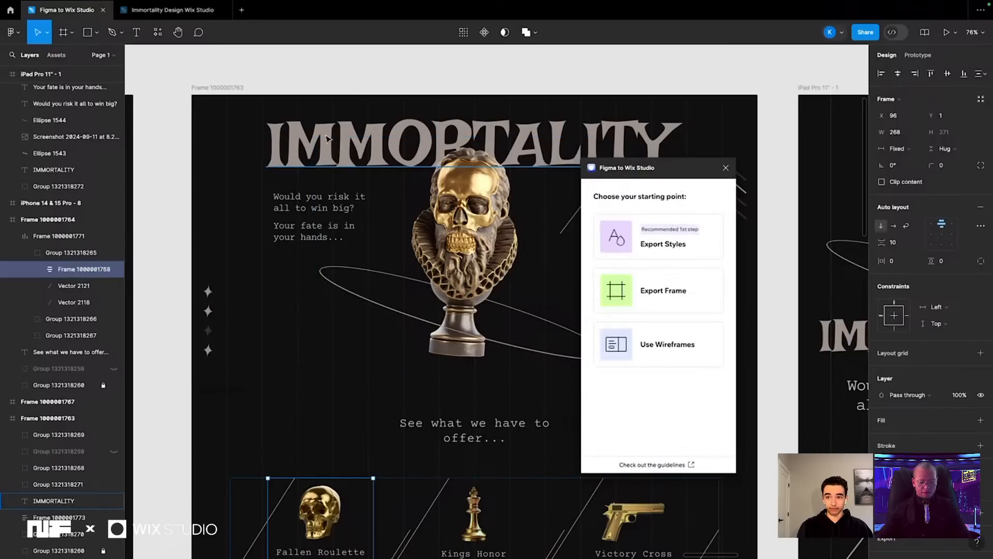
pyautogui.click(212, 88)
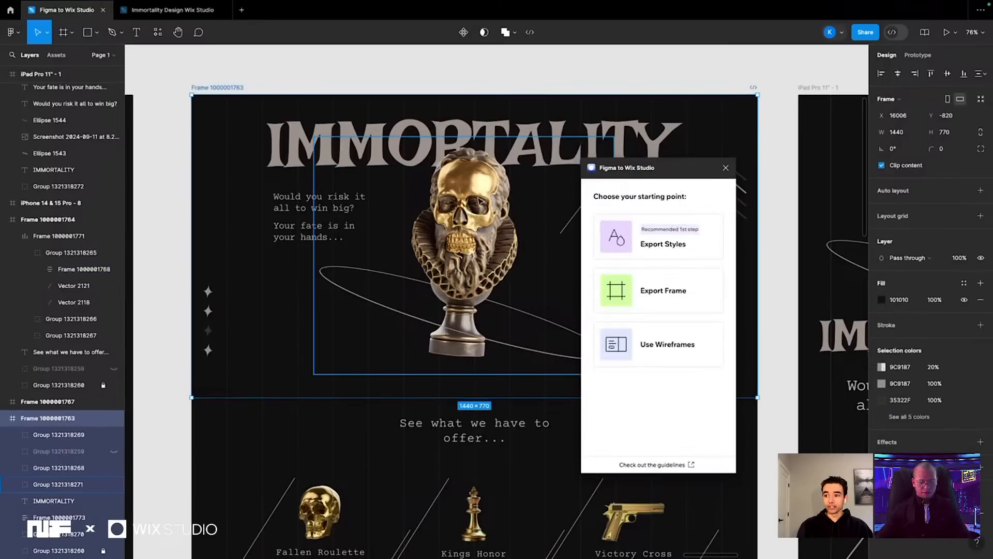
pyautogui.click(644, 239)
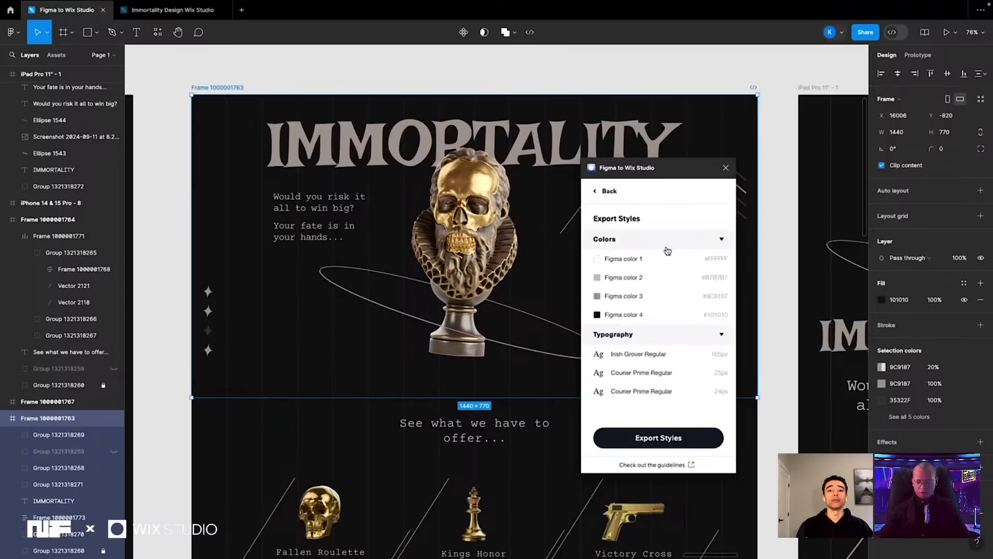
pyautogui.click(661, 445)
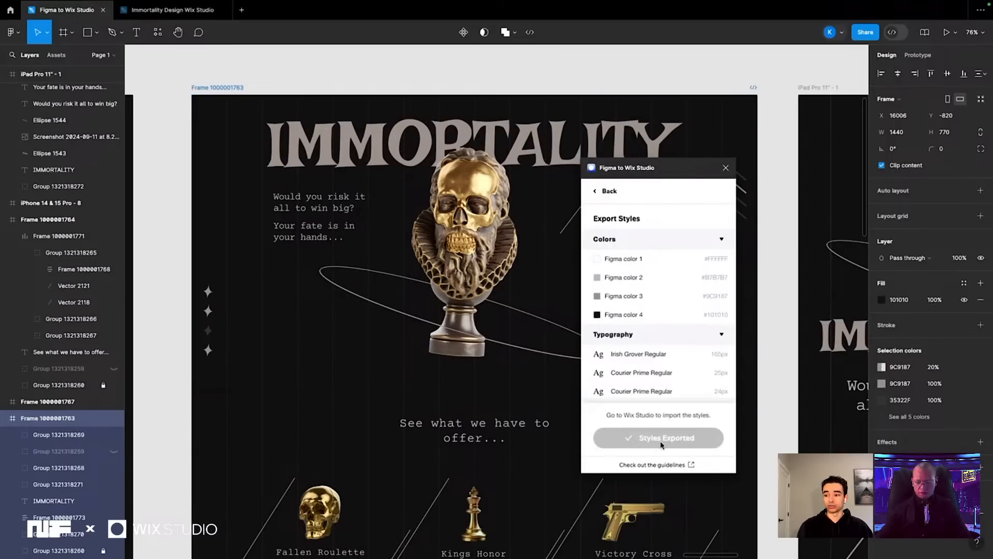
# Switch to Wix Studio, refresh the Figma import and apply the hero frame's styles to the site
pyautogui.hotkey('ctrl', 'Up')
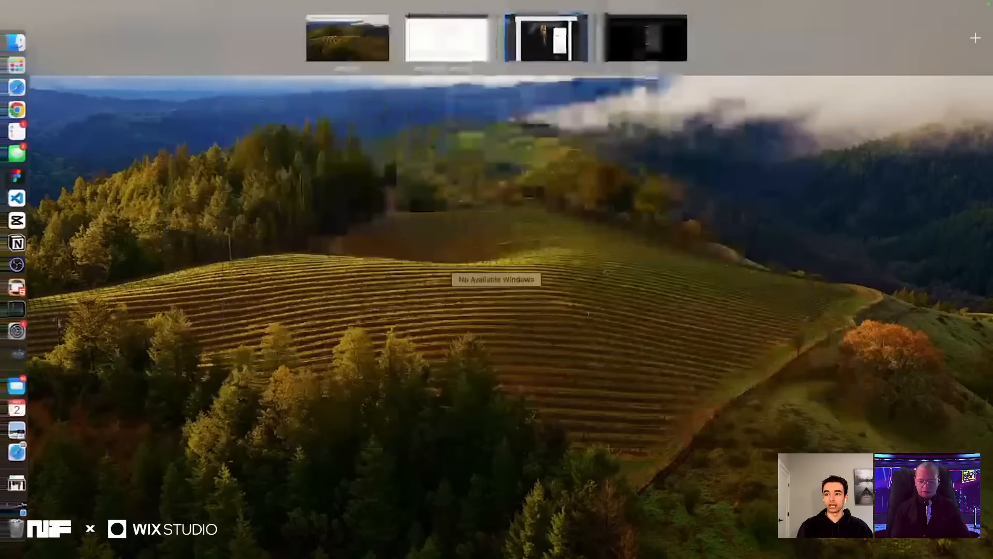
pyautogui.click(446, 54)
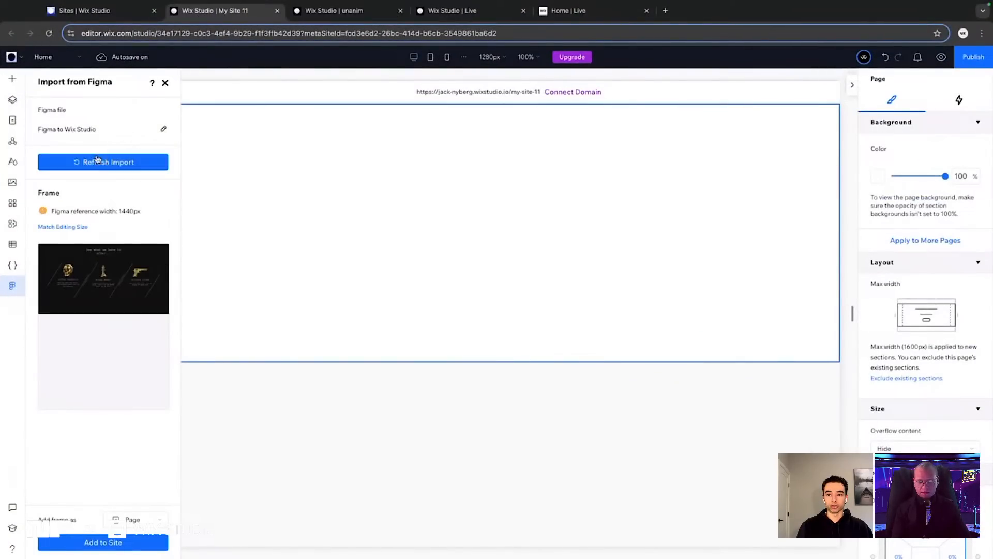
pyautogui.click(98, 162)
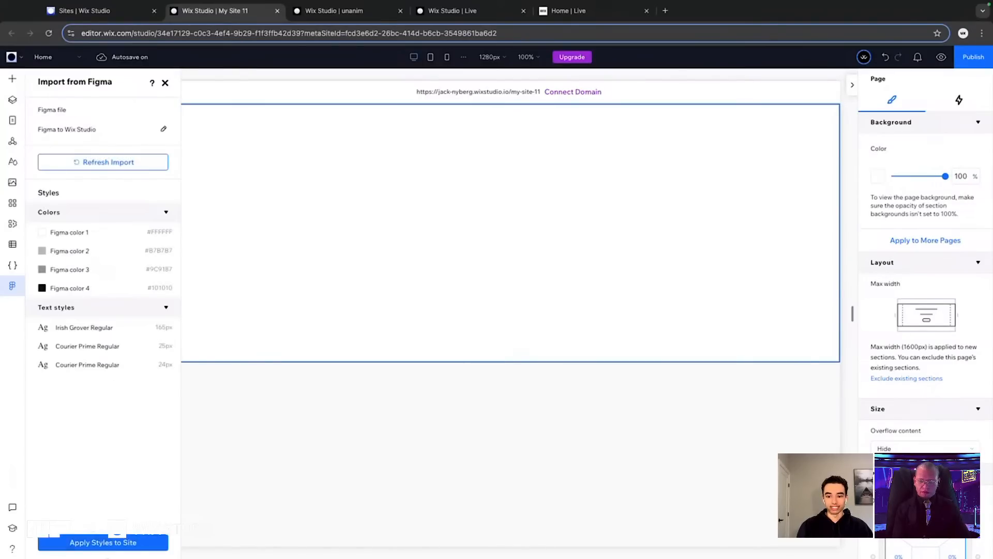
pyautogui.click(103, 543)
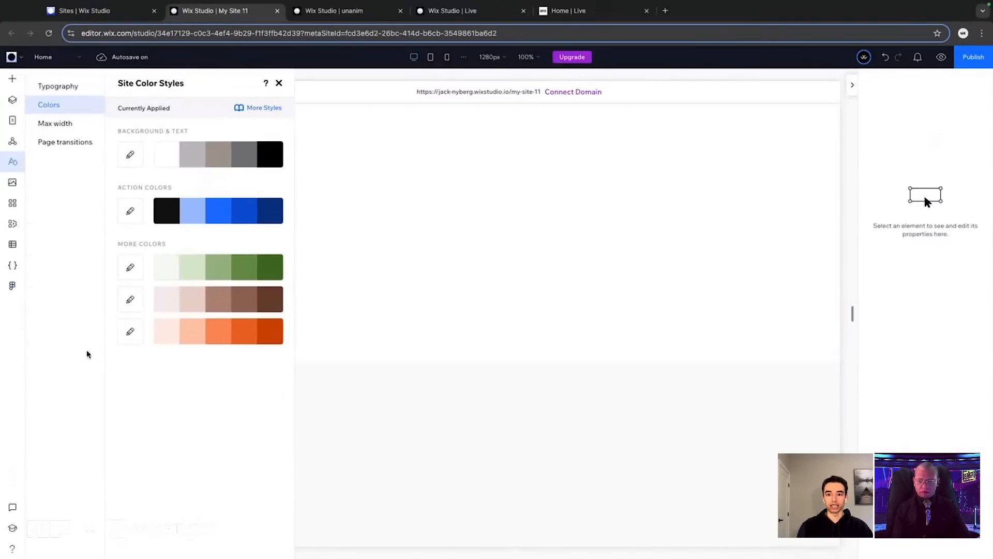
pyautogui.hotkey('ctrl', 'Up')
pyautogui.click(539, 41)
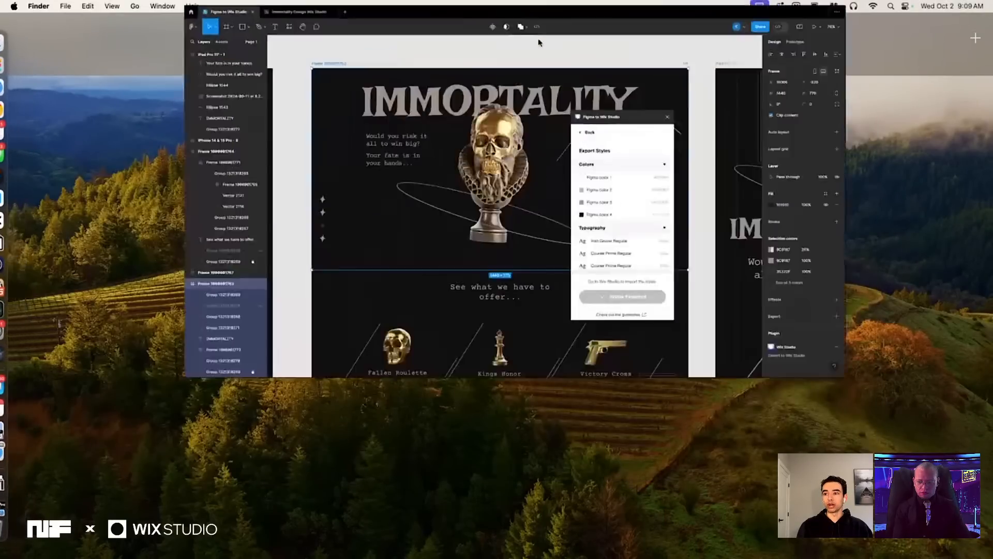
pyautogui.scroll(-1, 320, 258)
pyautogui.click(208, 330)
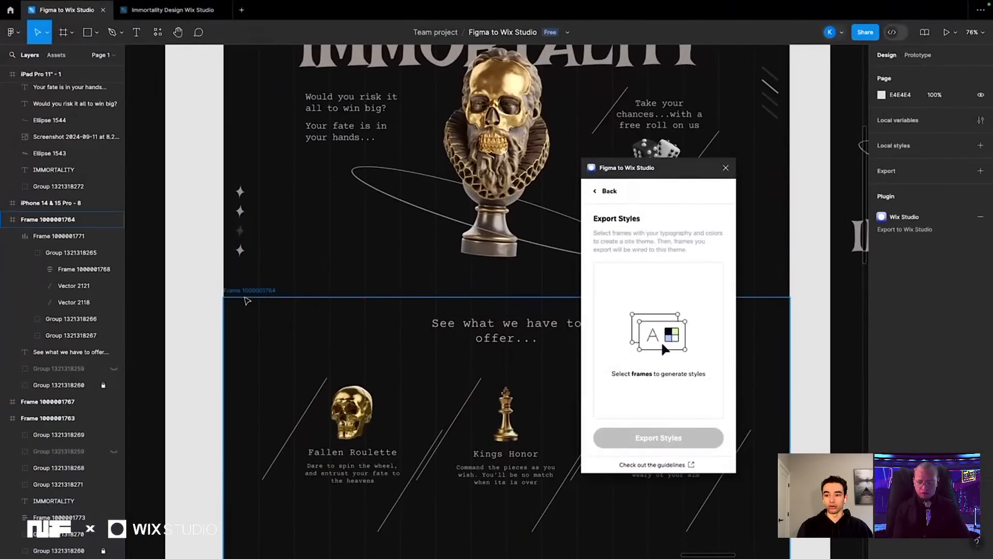
pyautogui.click(246, 292)
pyautogui.click(658, 437)
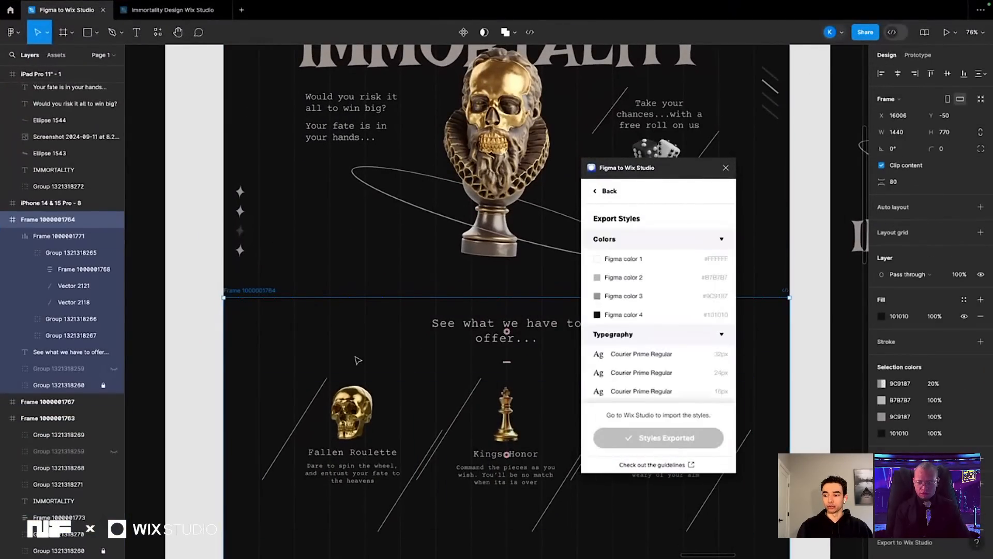
# Switch to Wix Studio, refresh the Figma import, apply the offers frame's styles to the site and reopen the import tool
pyautogui.hotkey('ctrl', 'Up')
pyautogui.click(446, 38)
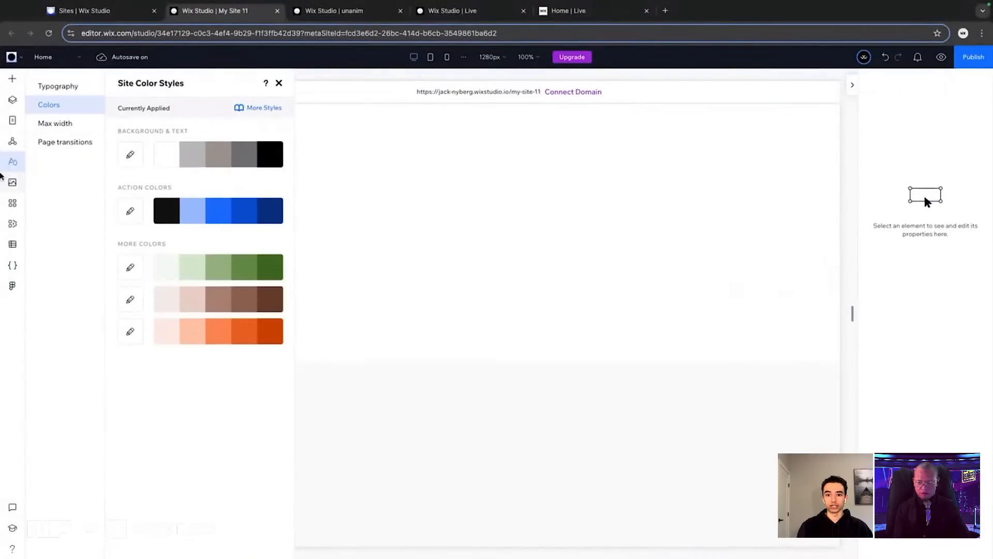
pyautogui.click(12, 286)
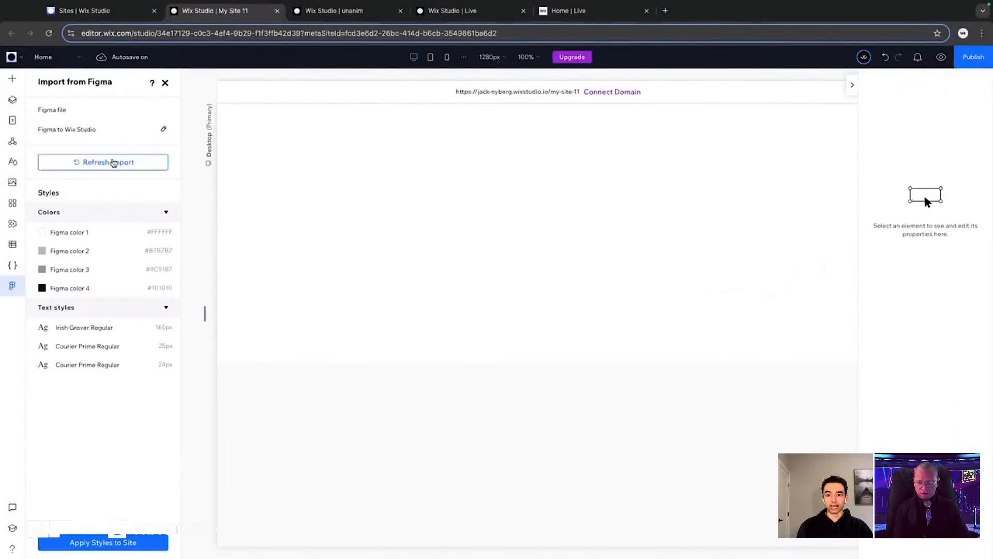
pyautogui.click(111, 162)
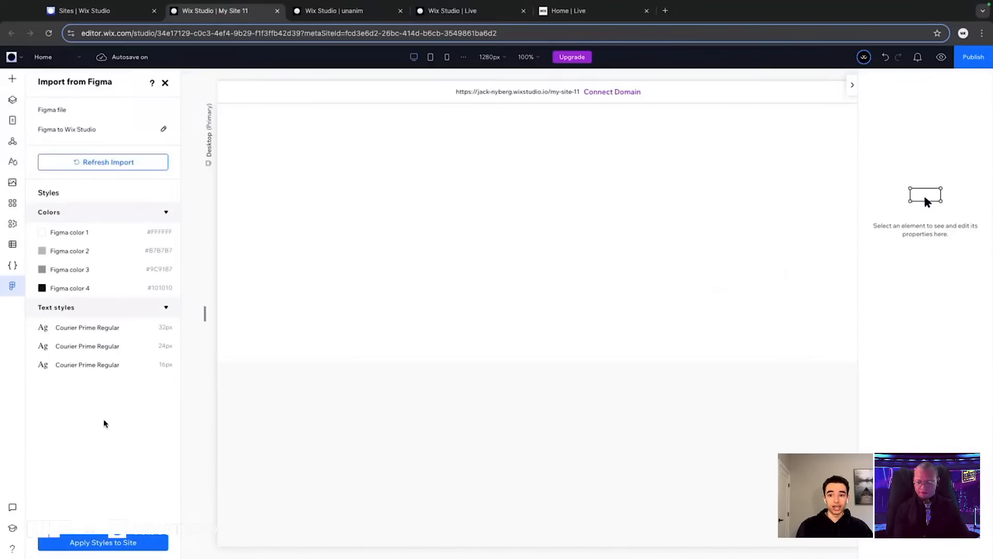
pyautogui.click(103, 542)
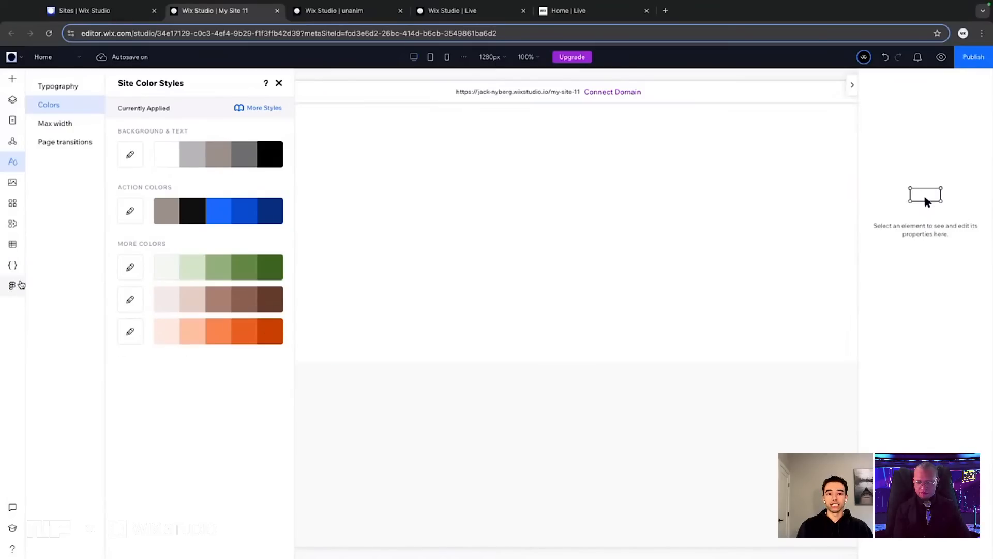
pyautogui.click(14, 286)
pyautogui.hotkey('ctrl', 'Up')
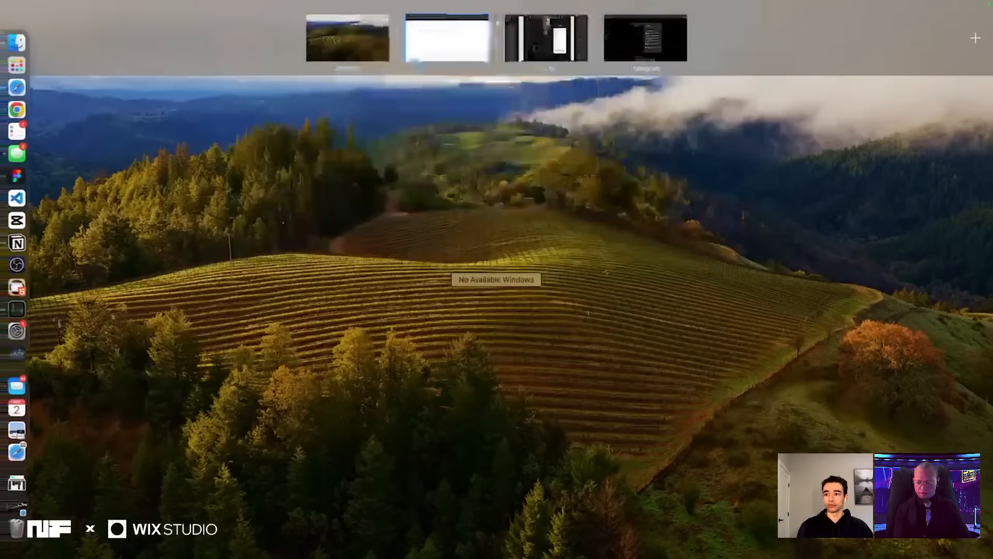
pyautogui.click(548, 35)
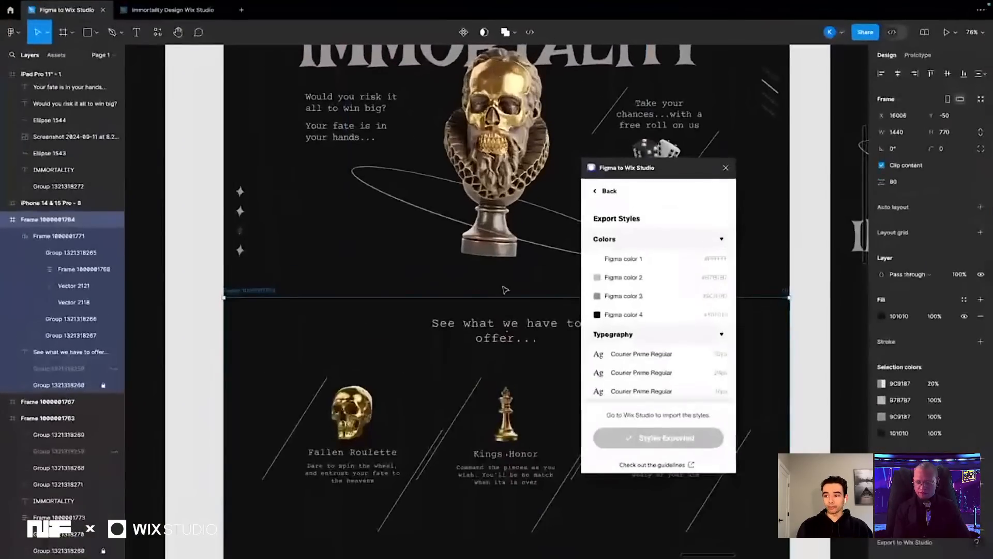
pyautogui.click(602, 192)
pyautogui.scroll(4, 350, 184)
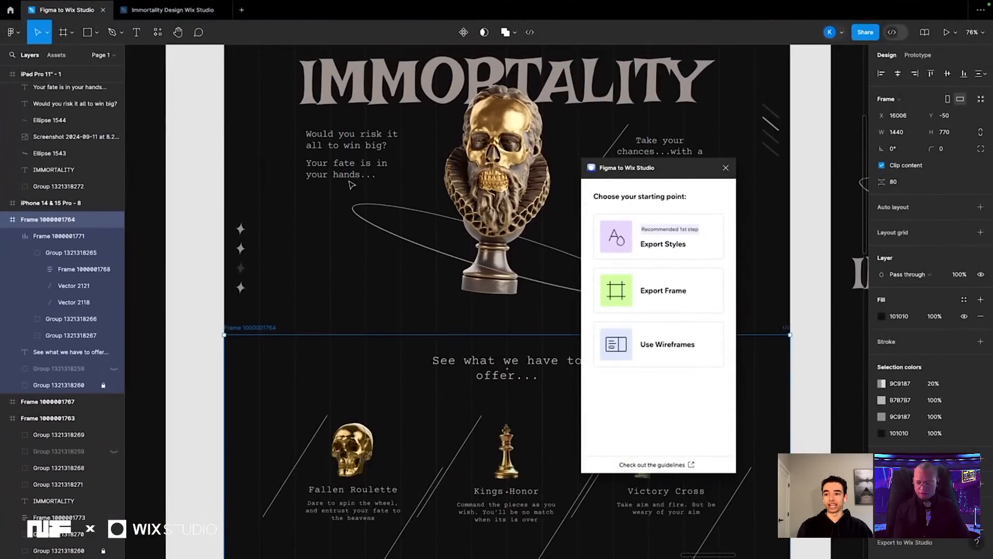
pyautogui.click(235, 201)
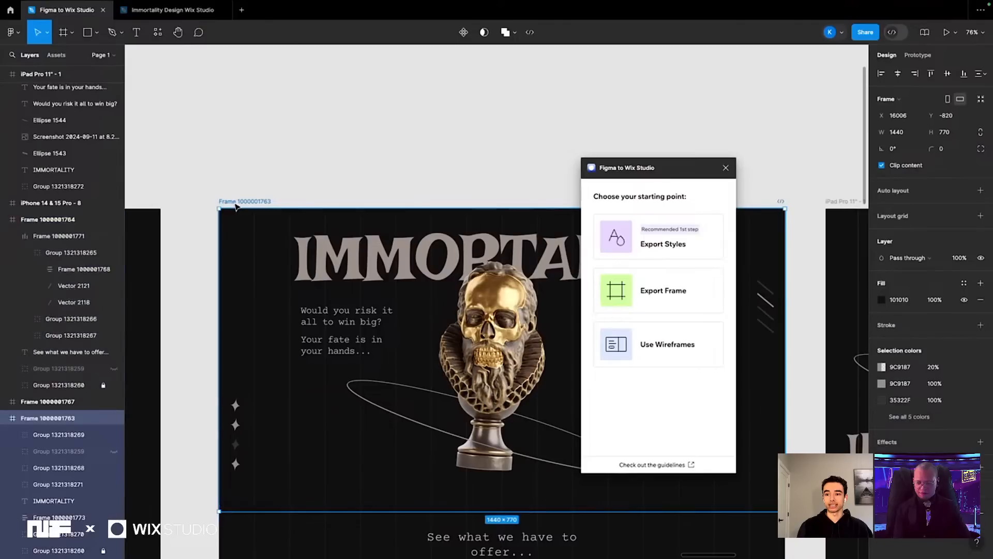
pyautogui.click(673, 299)
pyautogui.click(659, 437)
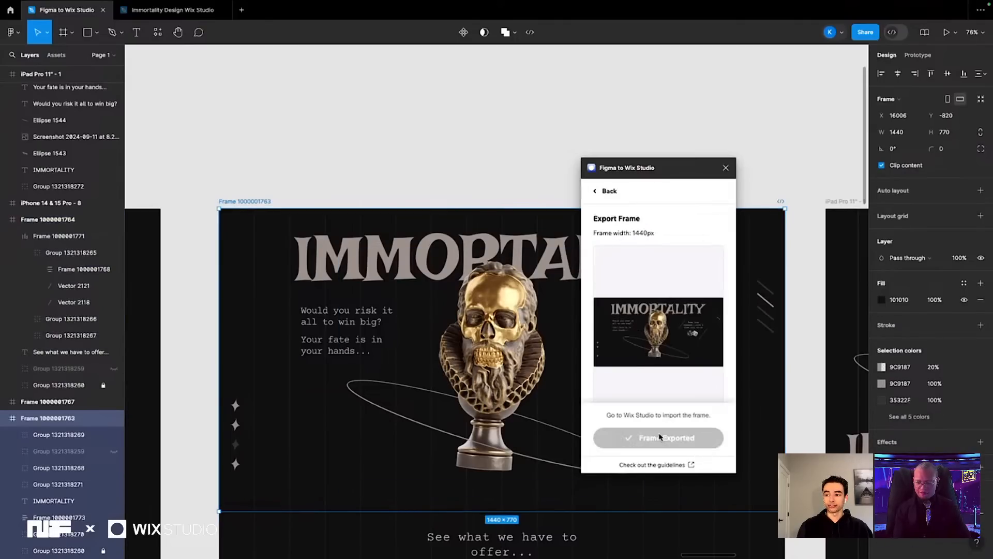
# Switch to Wix Studio, refresh the import to load the hero frame and check the Figma reference width hint
pyautogui.hotkey('ctrl', 'Up')
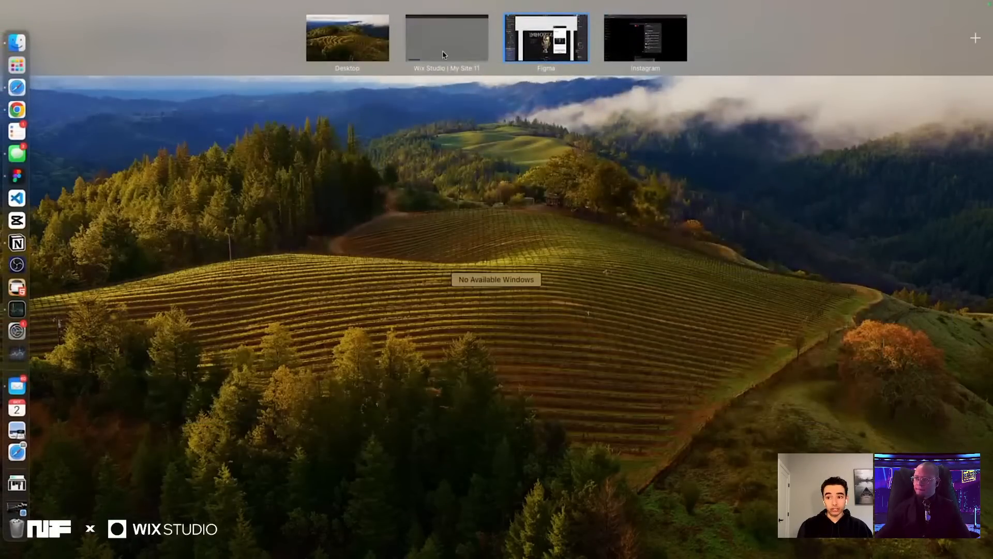
pyautogui.click(443, 55)
pyautogui.click(83, 167)
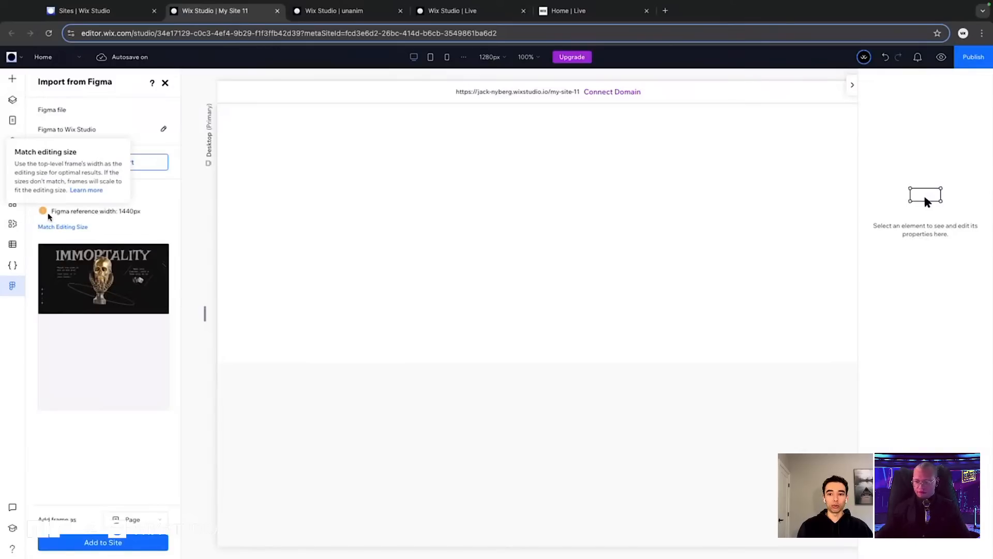
pyautogui.moveTo(34, 215)
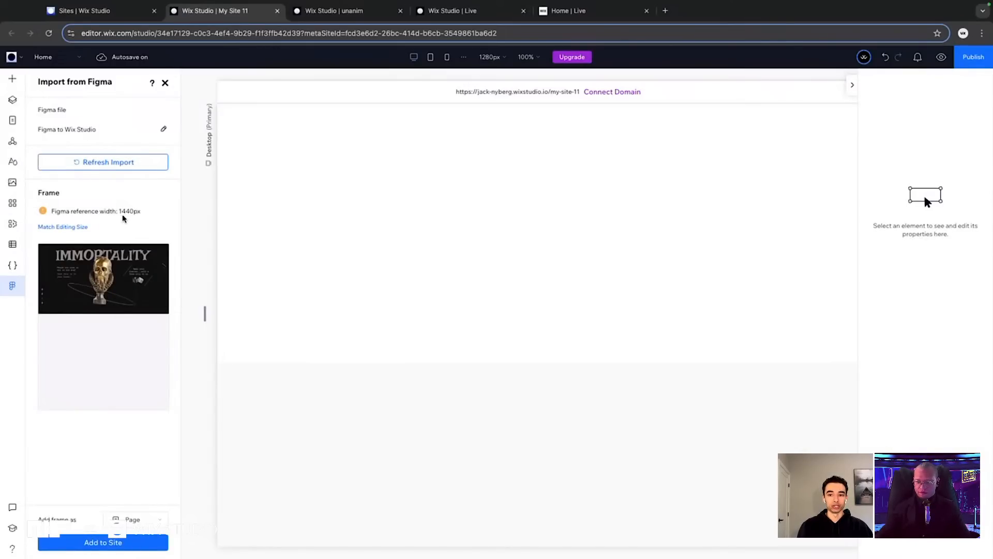
# Set the desktop breakpoint's editing size to 1440 px to match the Figma reference width
pyautogui.click(489, 57)
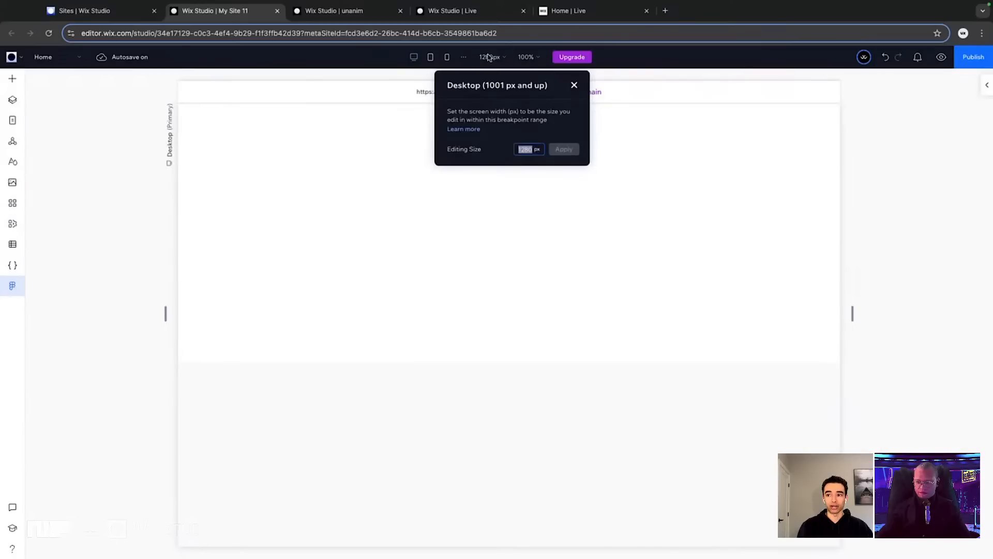
pyautogui.write('1440')
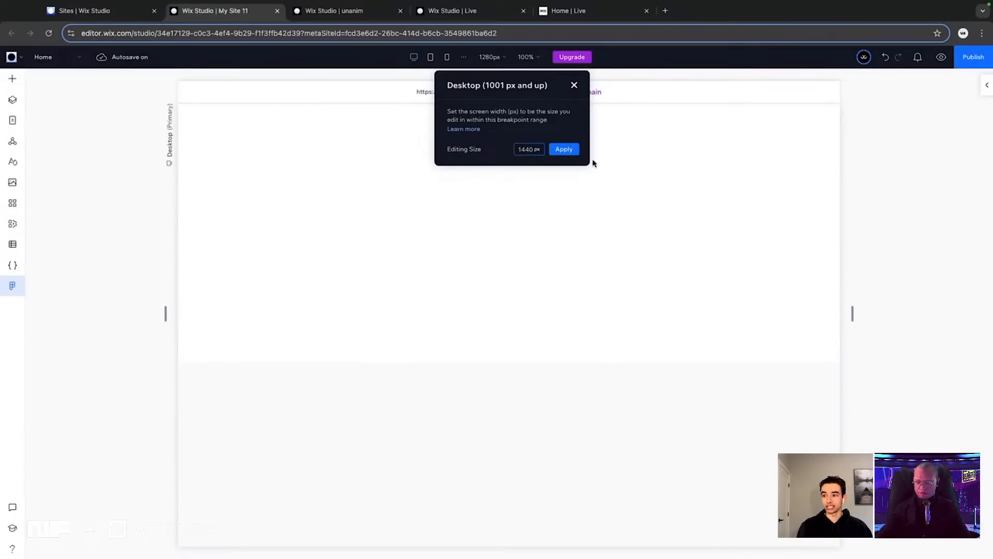
pyautogui.click(565, 150)
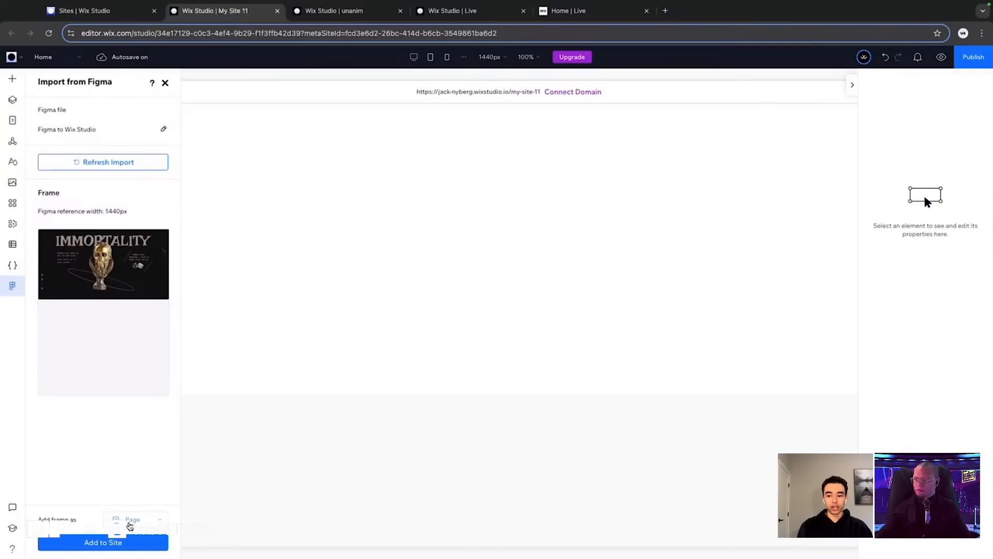
# Add the imported hero frame to the site as a Section
pyautogui.click(130, 521)
pyautogui.click(142, 484)
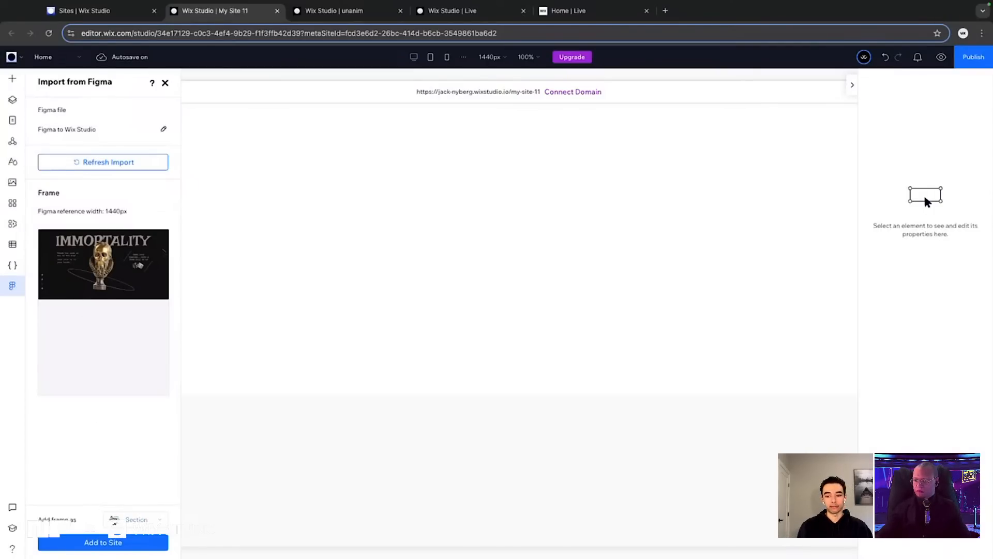
pyautogui.click(108, 543)
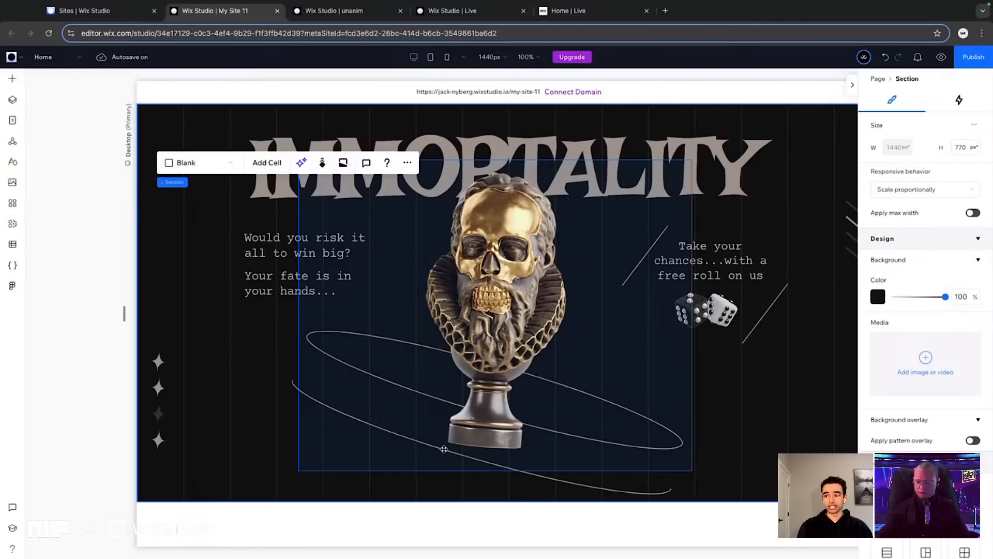
pyautogui.hscroll(2, 332, 353)
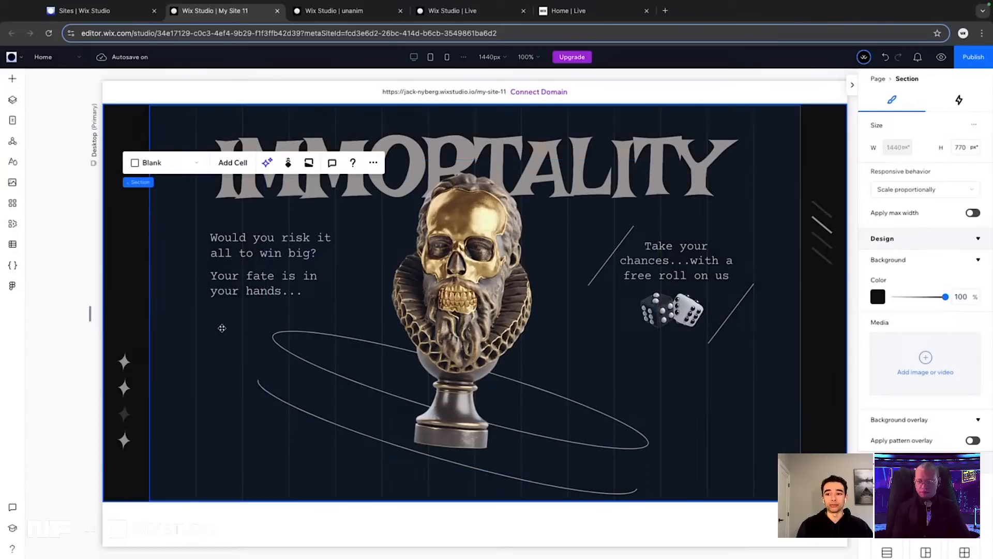
pyautogui.hotkey('ctrl', 'Up')
pyautogui.hotkey('ctrl', 'Up')
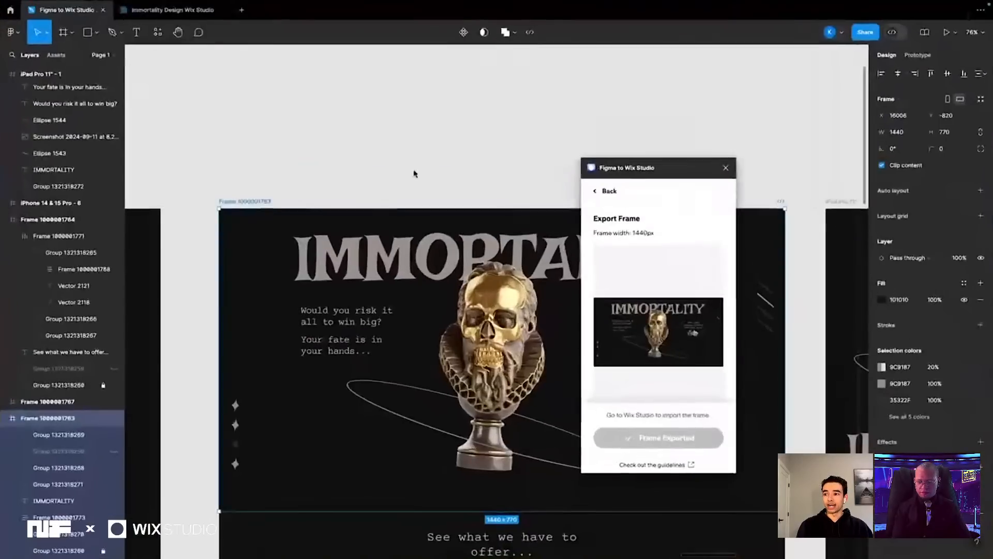
pyautogui.click(210, 346)
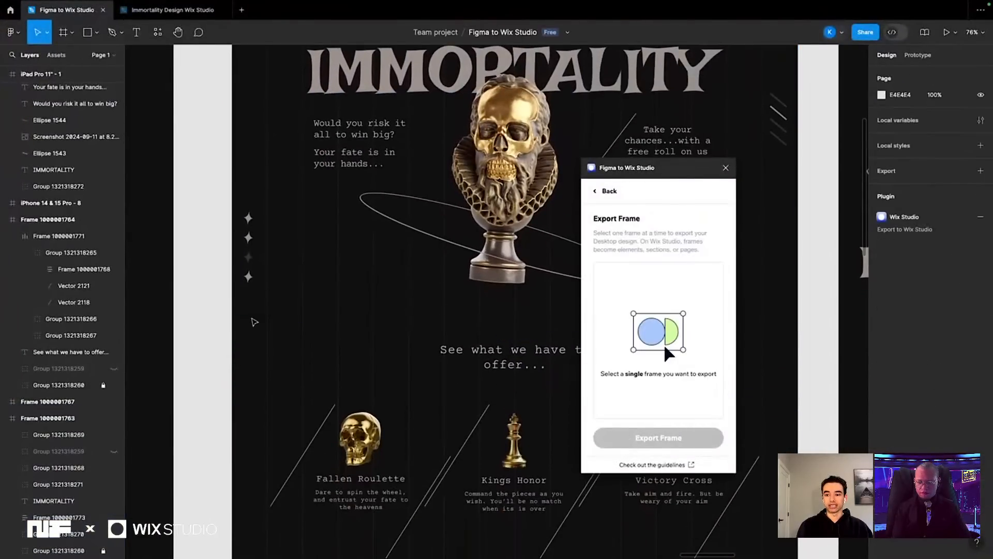
pyautogui.click(274, 325)
pyautogui.scroll(-2, 309, 373)
pyautogui.scroll(-1, 308, 373)
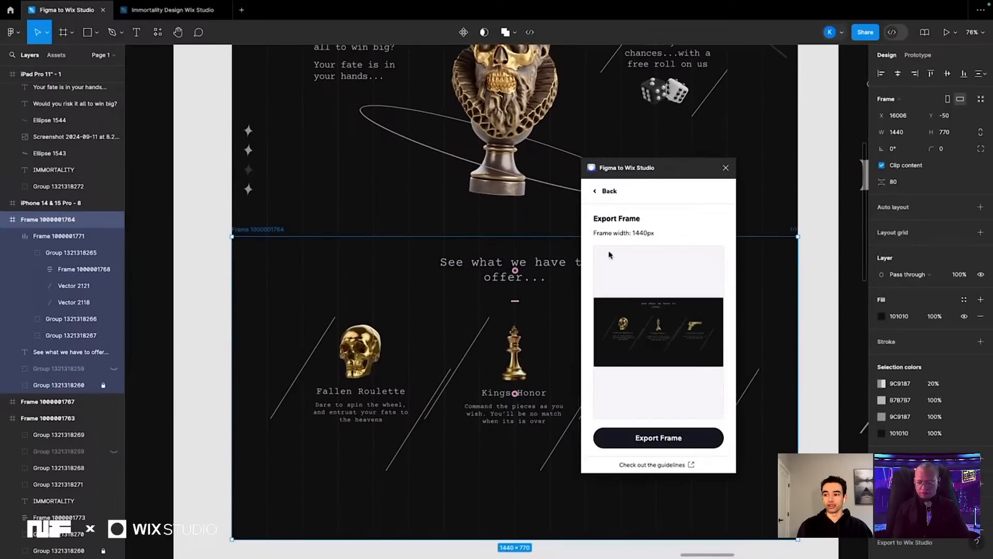
pyautogui.click(669, 440)
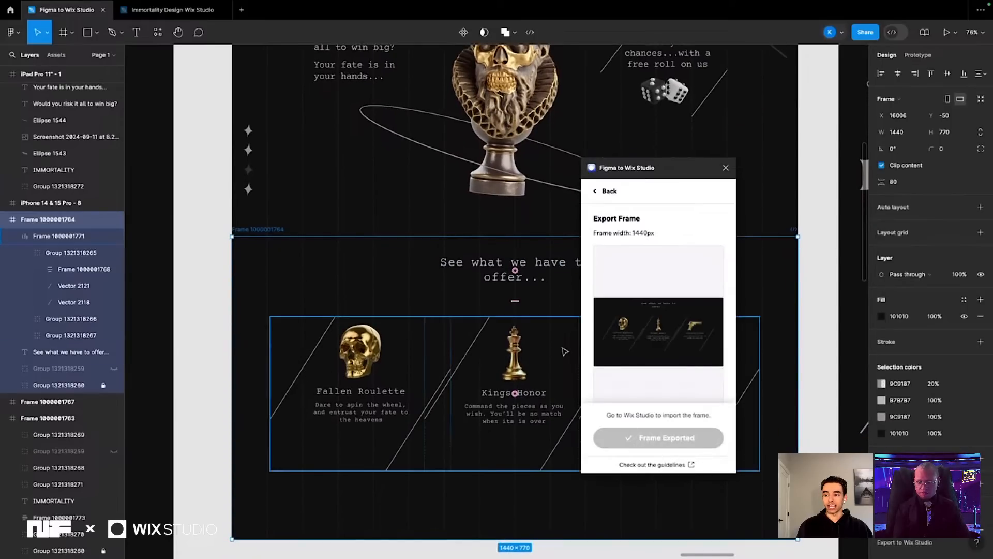
# Switch to Wix Studio, refresh the Figma import and add the offers frame to the site as a Section
pyautogui.hotkey('ctrl', 'Up')
pyautogui.click(446, 39)
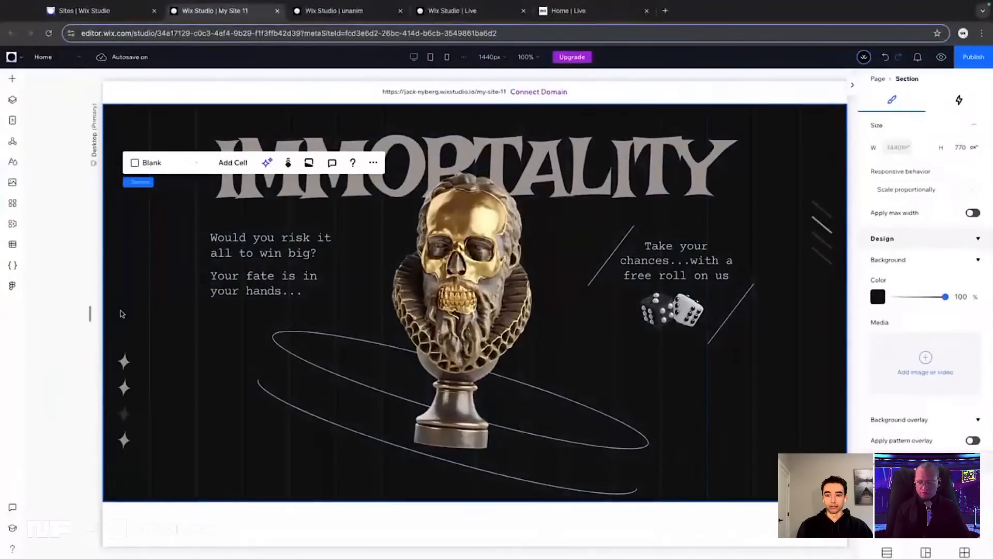
pyautogui.click(13, 286)
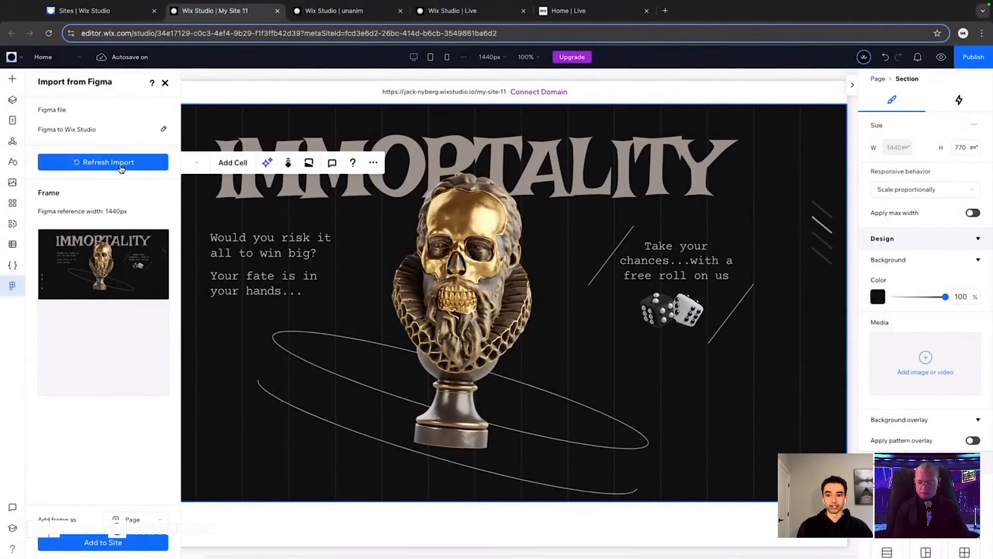
pyautogui.click(100, 163)
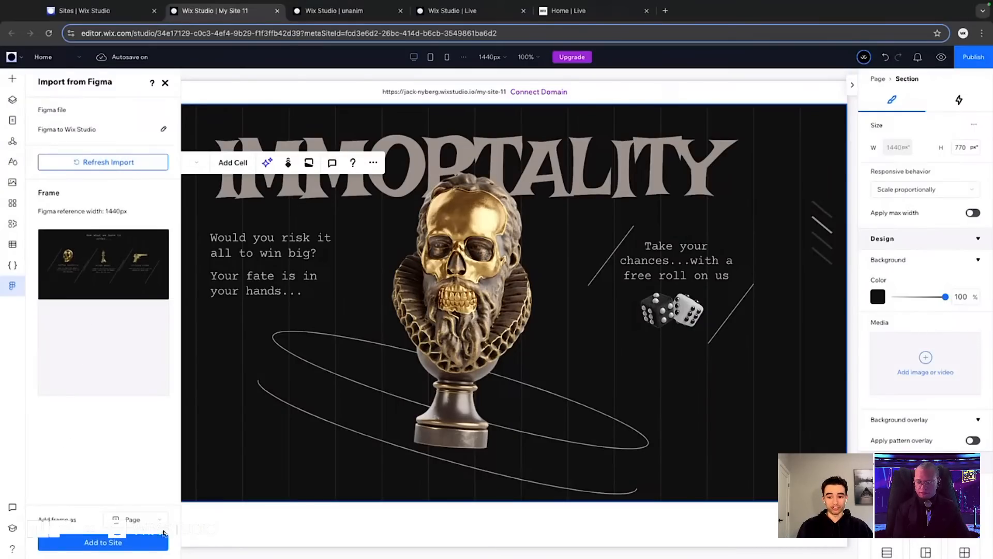
pyautogui.click(133, 519)
pyautogui.click(139, 481)
pyautogui.click(129, 544)
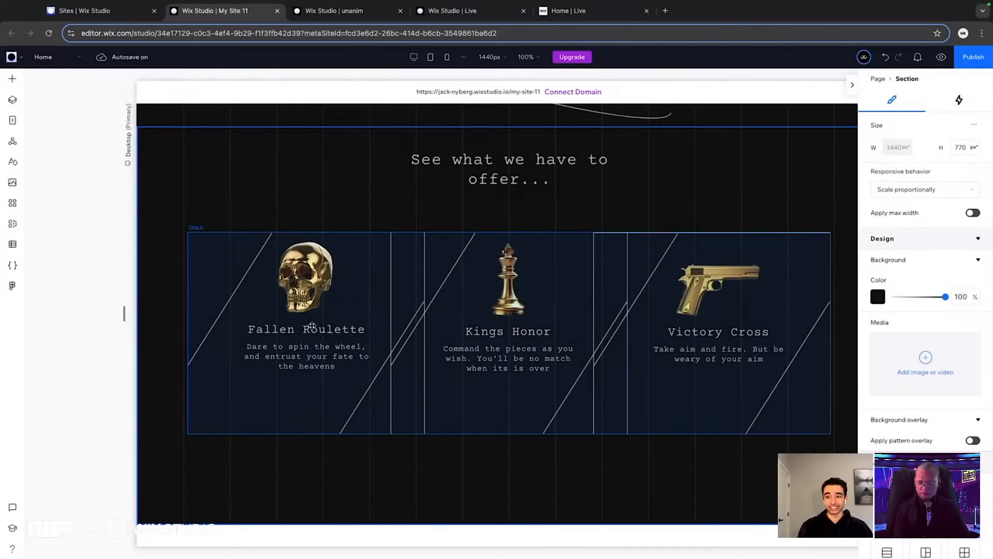
# Move the lower ellipse vector art onto the ring around the bust at X -6, Y 357 and resize it to 760 × 227 px
pyautogui.hscroll(2, 311, 326)
pyautogui.scroll(4, 348, 284)
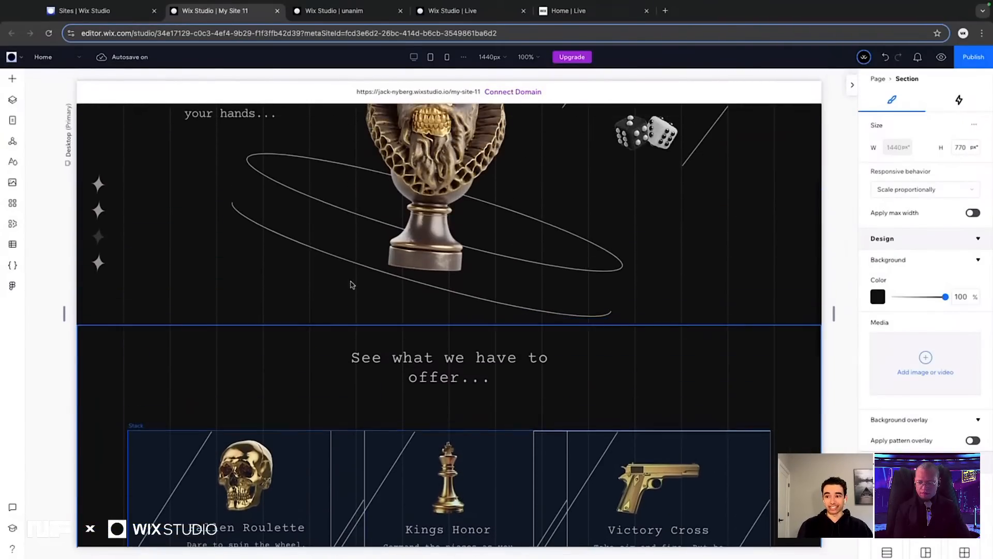
pyautogui.click(310, 243)
pyautogui.click(301, 239)
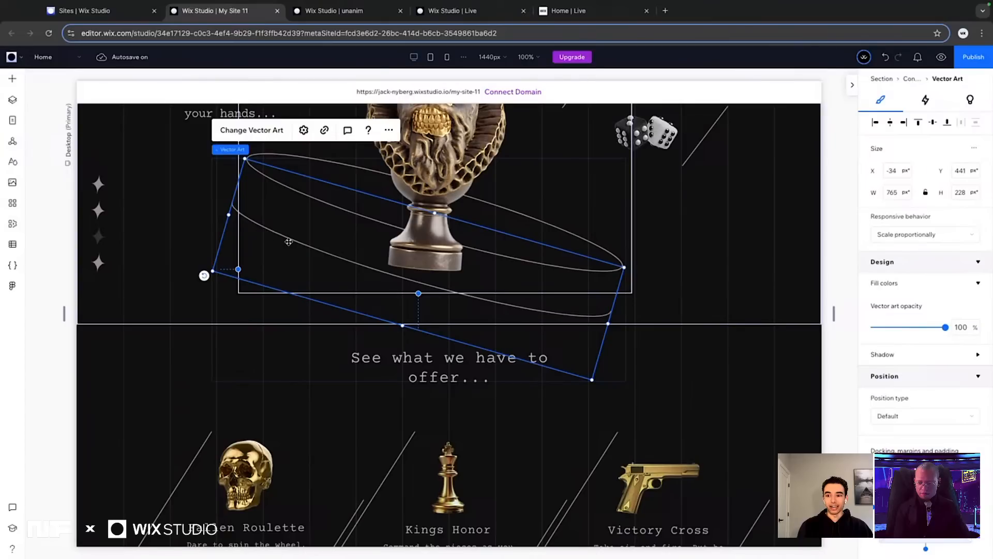
pyautogui.moveTo(289, 240); pyautogui.dragTo(299, 199)
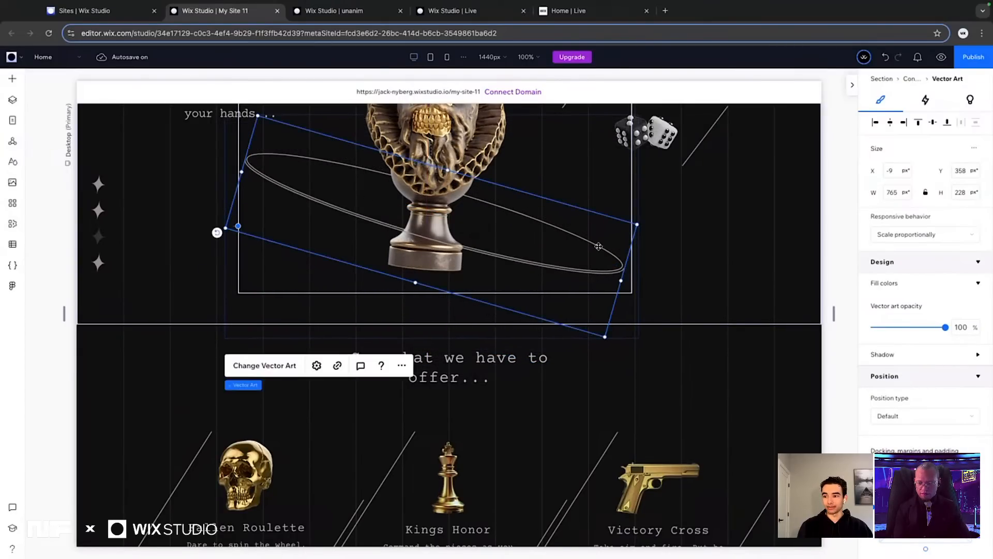
pyautogui.moveTo(637, 224); pyautogui.dragTo(627, 225)
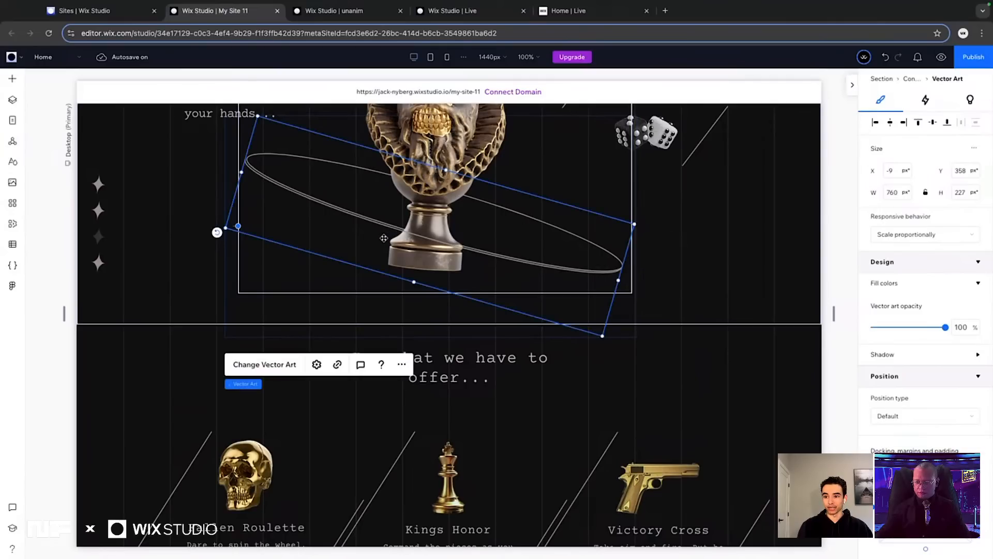
pyautogui.moveTo(385, 237); pyautogui.dragTo(385, 236)
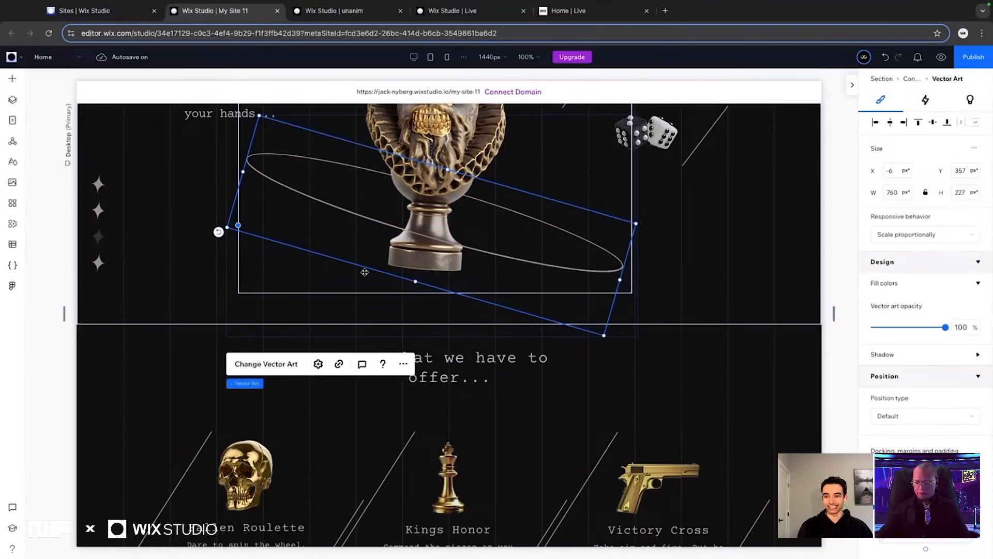
# Check how the hero and offers sections scale at different canvas widths and at the tablet and mobile breakpoints
pyautogui.scroll(4, 364, 272)
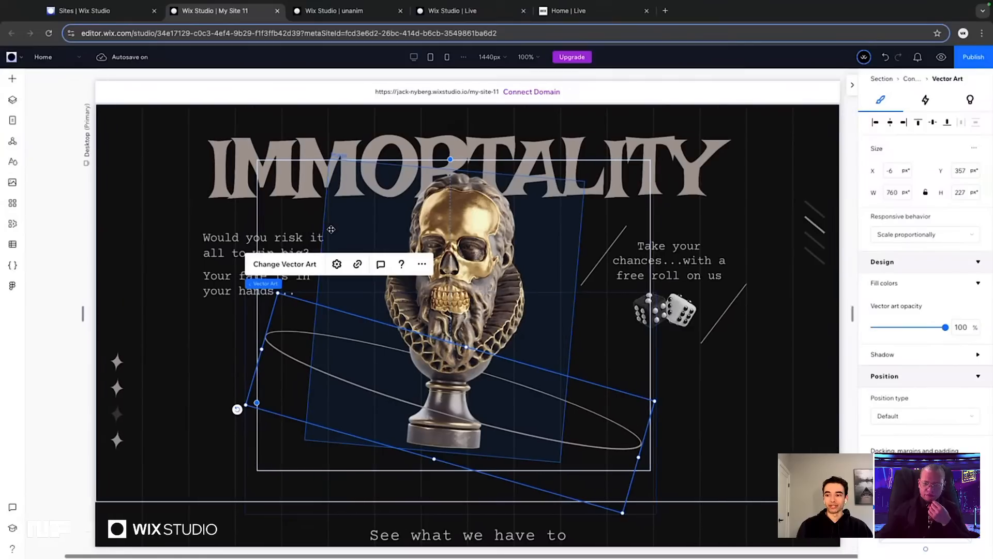
pyautogui.hscroll(1, 331, 229)
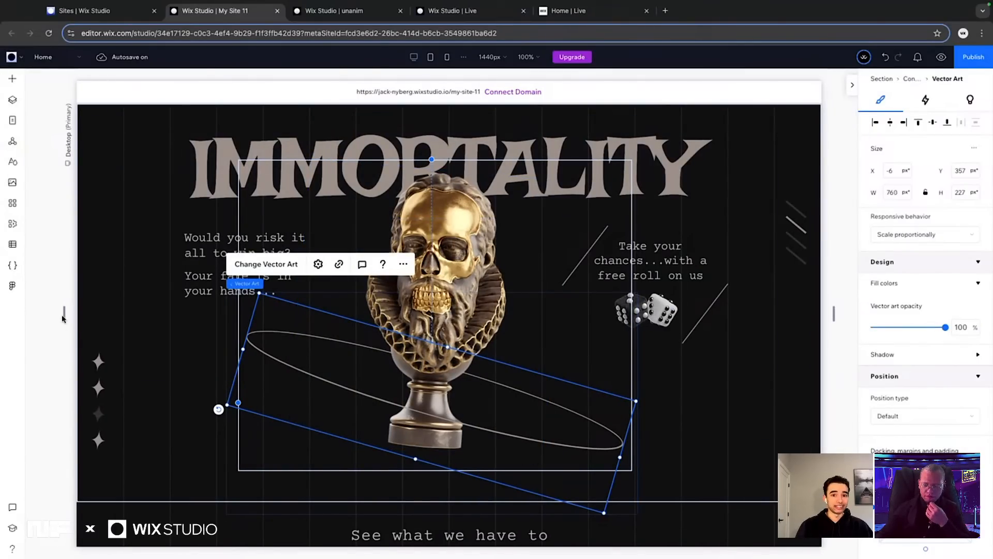
pyautogui.moveTo(63, 315); pyautogui.dragTo(75, 340)
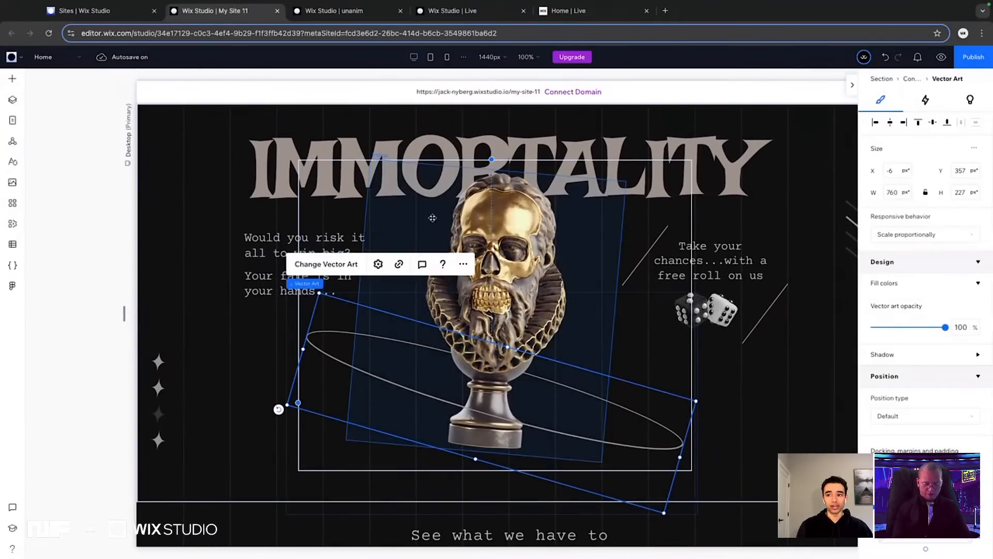
pyautogui.click(430, 57)
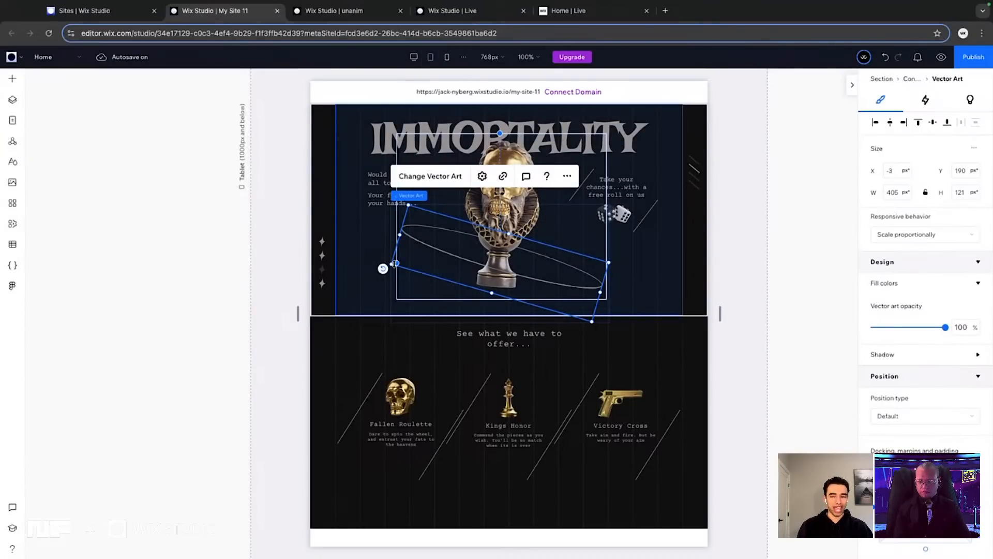
pyautogui.click(447, 58)
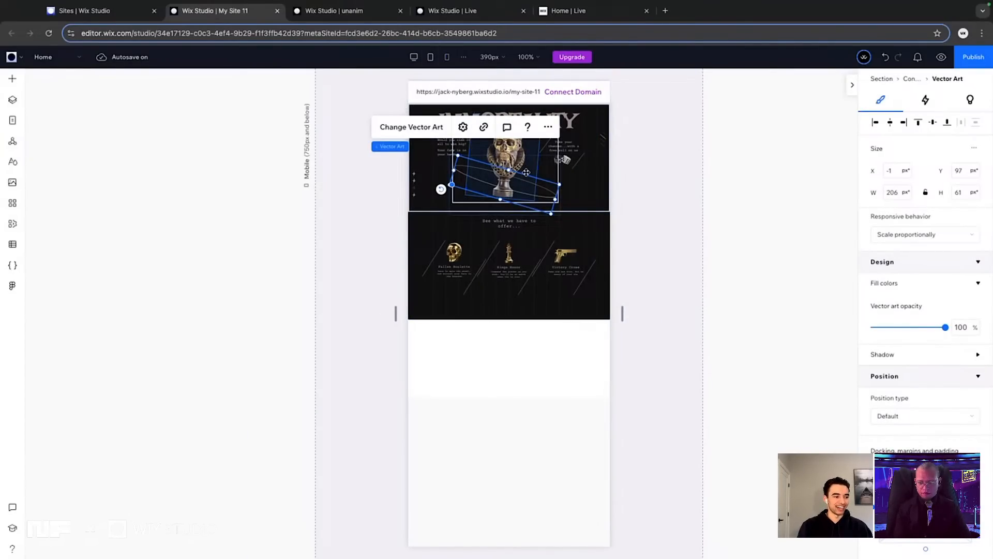
# At the tablet breakpoint, set the hero's background-lines vector art to 100% width and 100% height
pyautogui.click(431, 59)
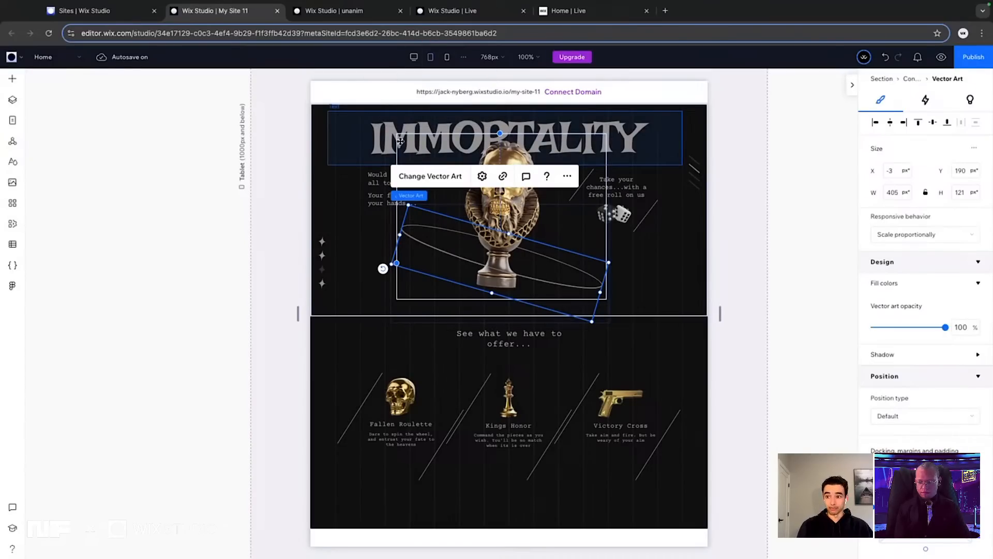
pyautogui.click(346, 216)
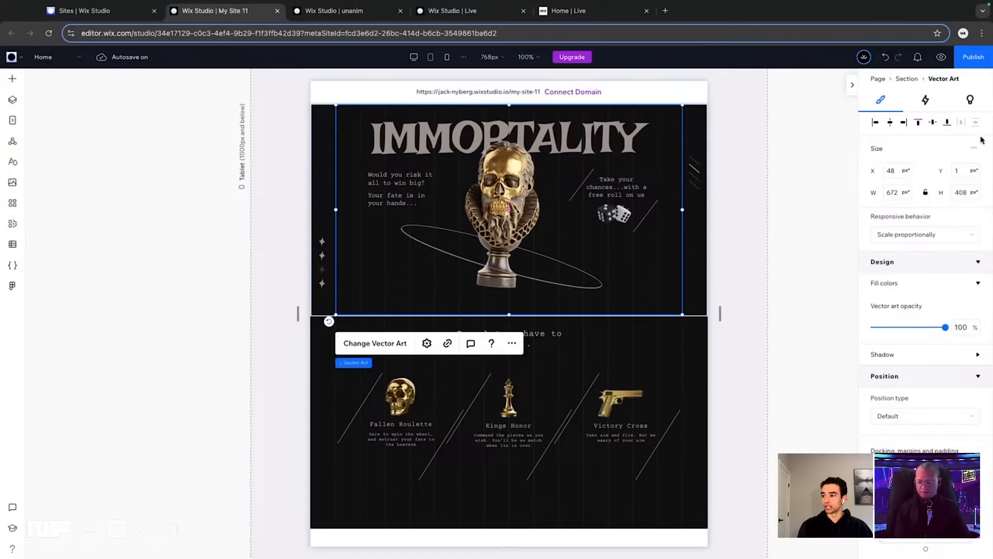
pyautogui.click(972, 154)
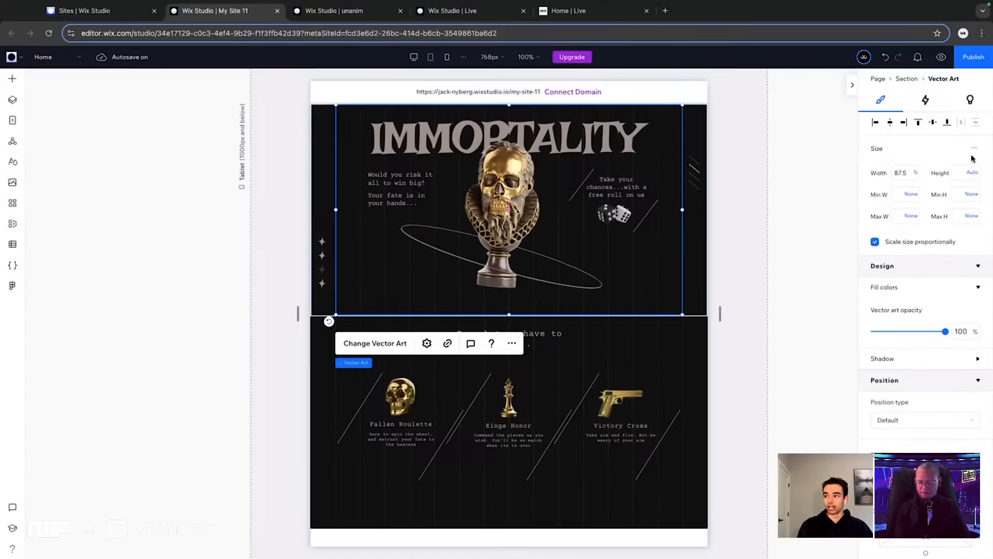
pyautogui.click(904, 173)
pyautogui.write('100')
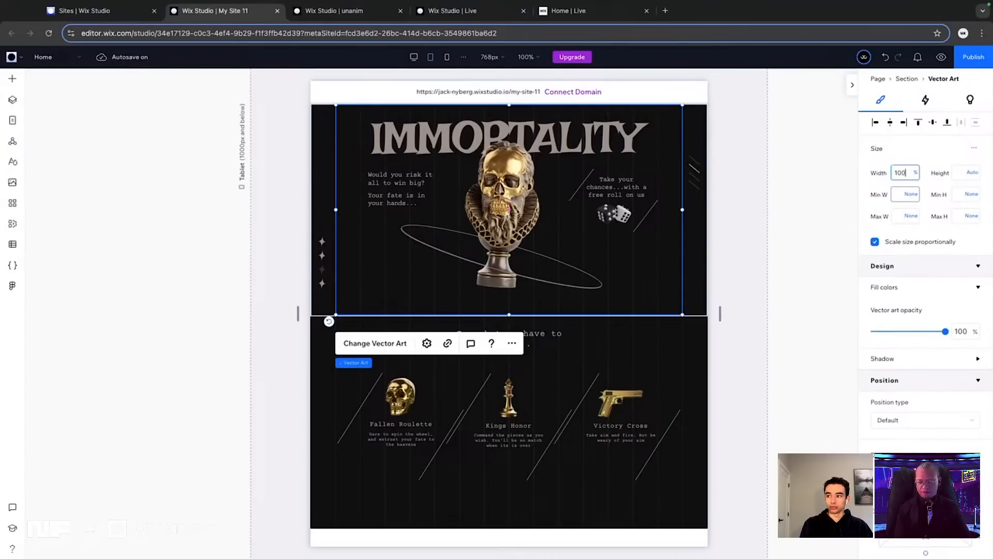
pyautogui.press('Return')
pyautogui.click(966, 173)
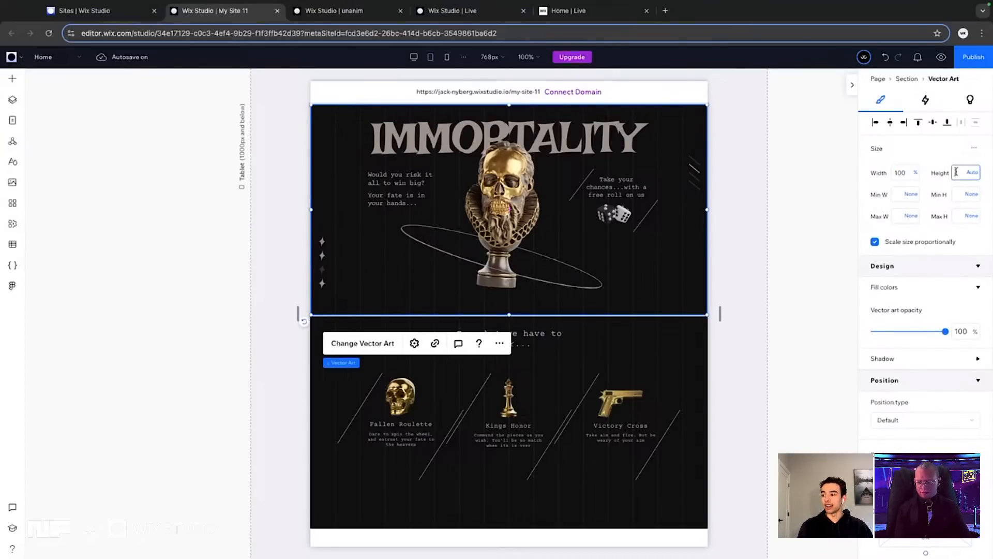
pyautogui.write('100')
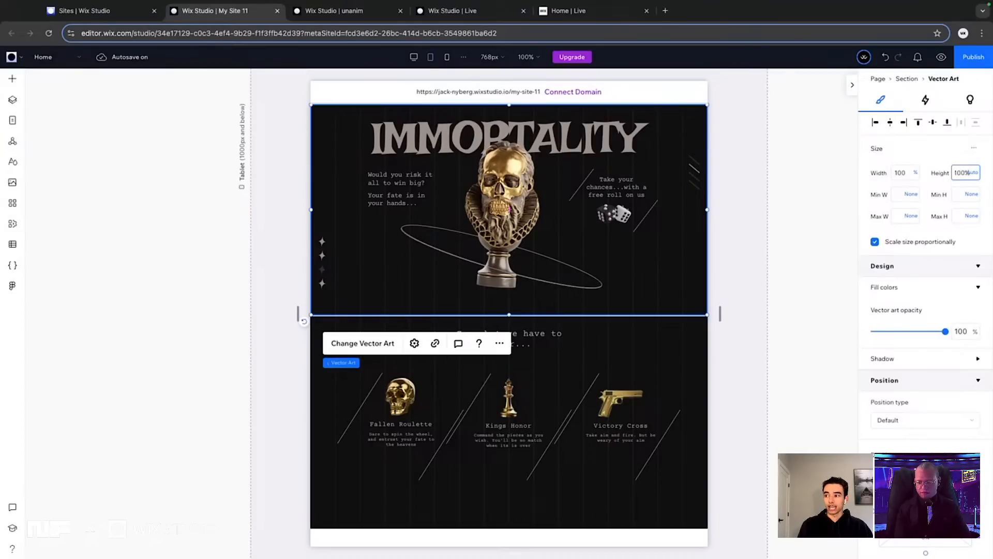
pyautogui.press('Return')
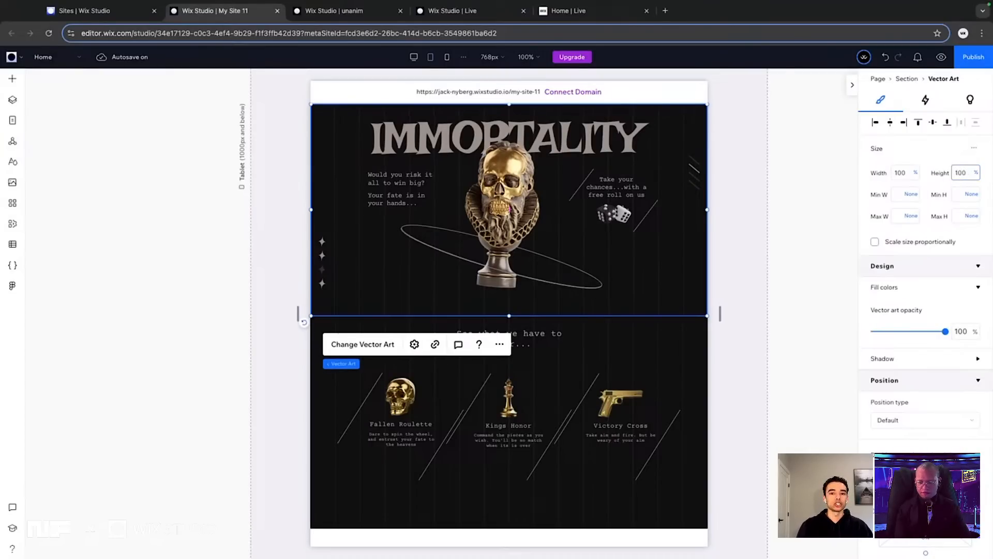
# Turn off Keep original proportions in the background-lines vector art's settings
pyautogui.click(414, 344)
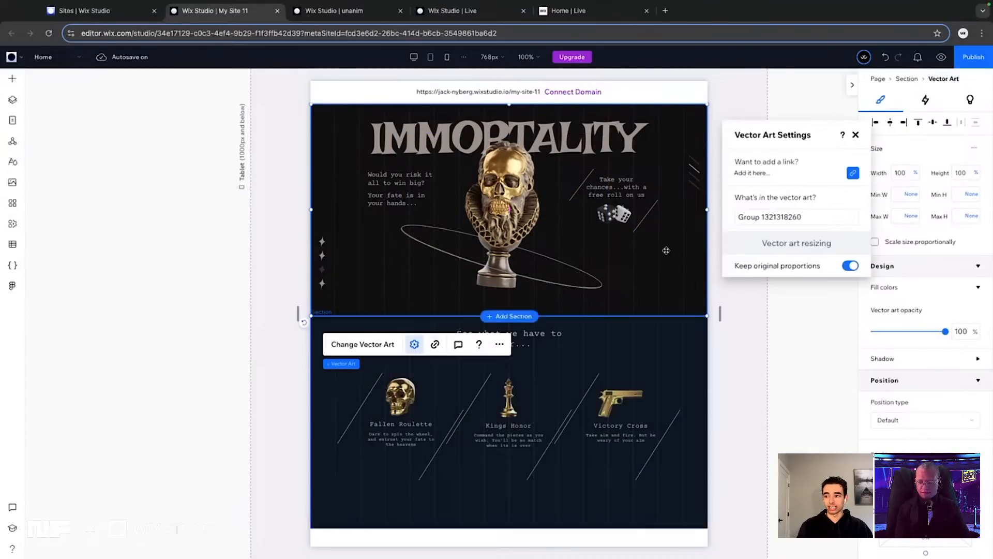
pyautogui.click(851, 266)
pyautogui.click(856, 135)
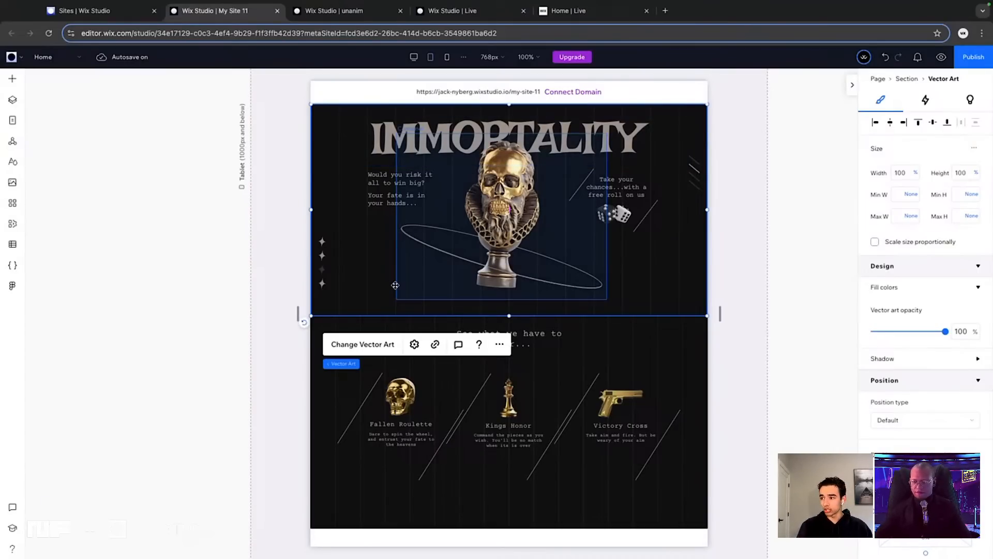
# At the tablet breakpoint, set the hero section's height to 170 vh using the advanced size options
pyautogui.click(13, 99)
pyautogui.click(106, 158)
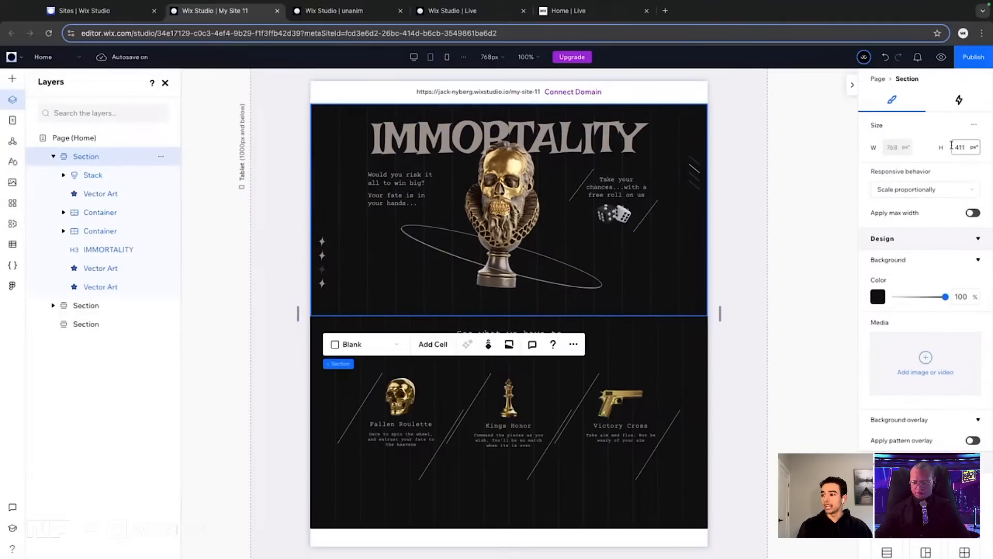
pyautogui.click(973, 125)
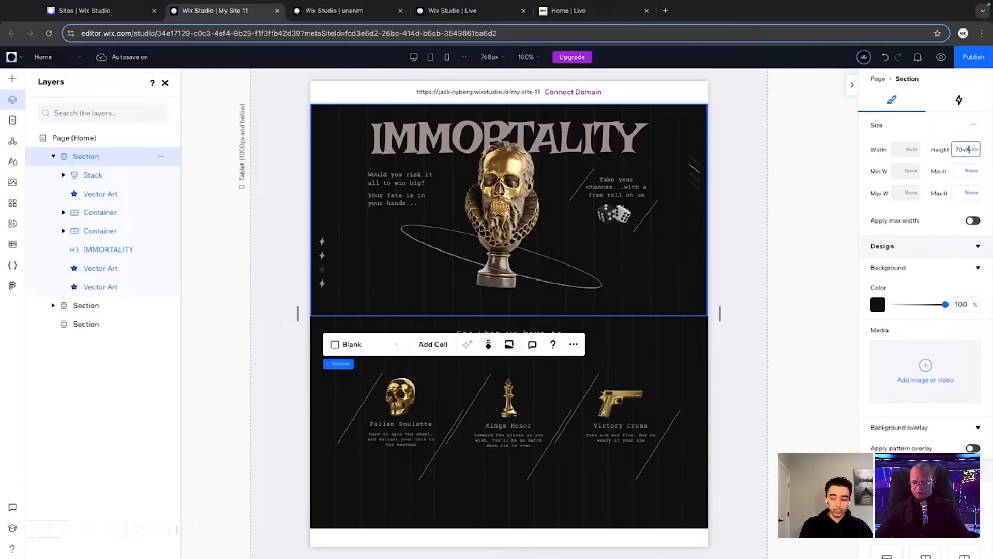
pyautogui.press('Return')
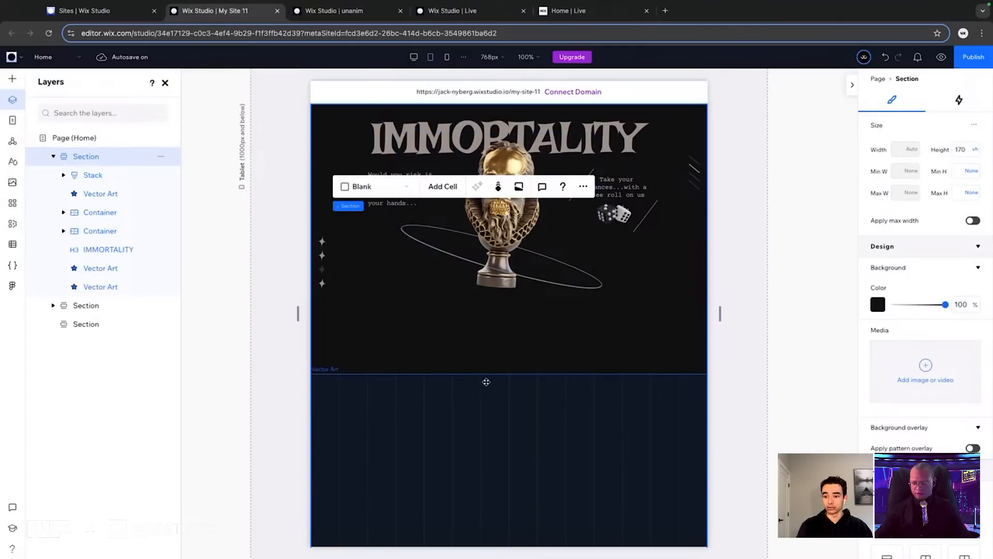
# Set the background-lines vector art's height to 100% so it fills the taller hero section
pyautogui.click(486, 381)
pyautogui.click(963, 175)
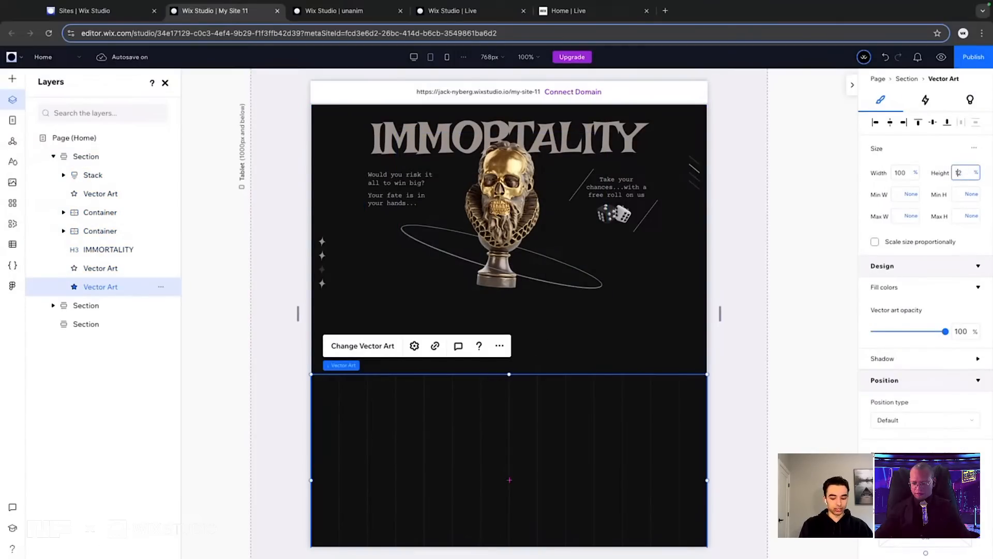
pyautogui.press('Return')
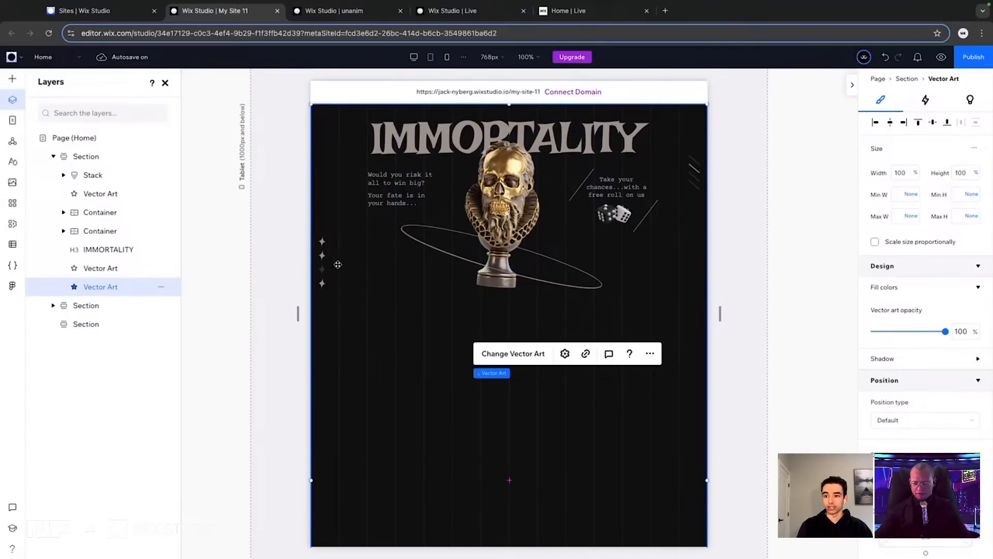
# Hide the hero's star-column vector art and the small diagonal-lines vector art at the tablet breakpoint
pyautogui.click(320, 258)
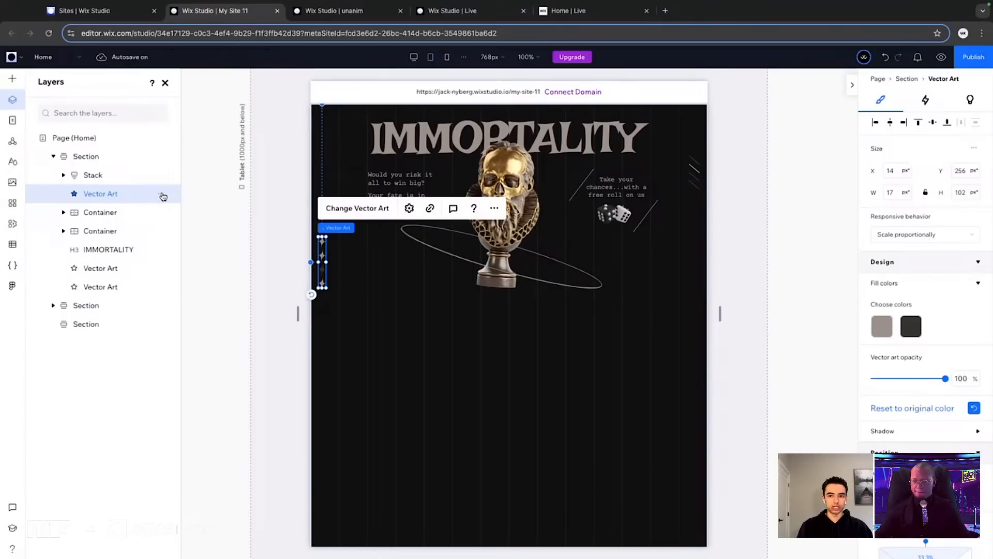
pyautogui.click(161, 194)
pyautogui.click(193, 198)
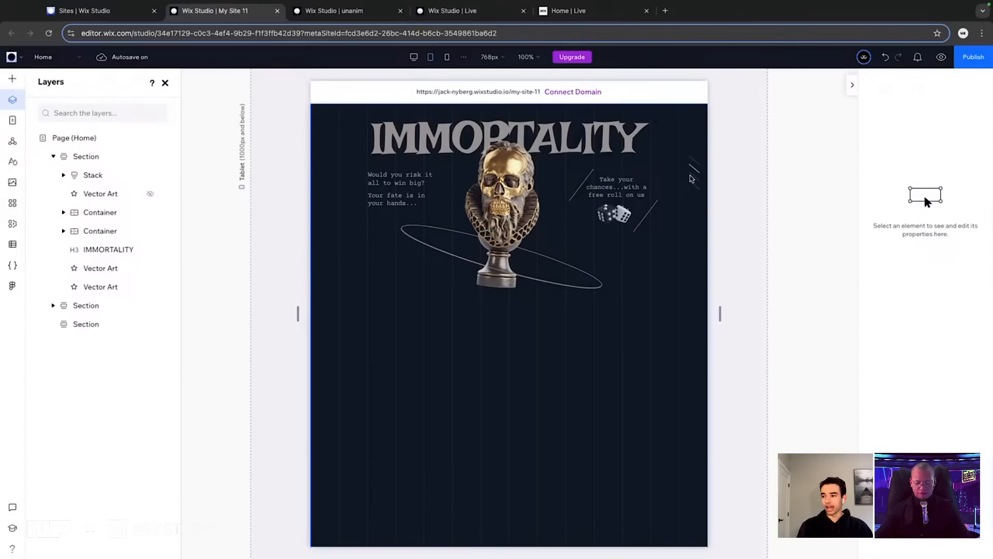
pyautogui.click(712, 171)
pyautogui.click(694, 173)
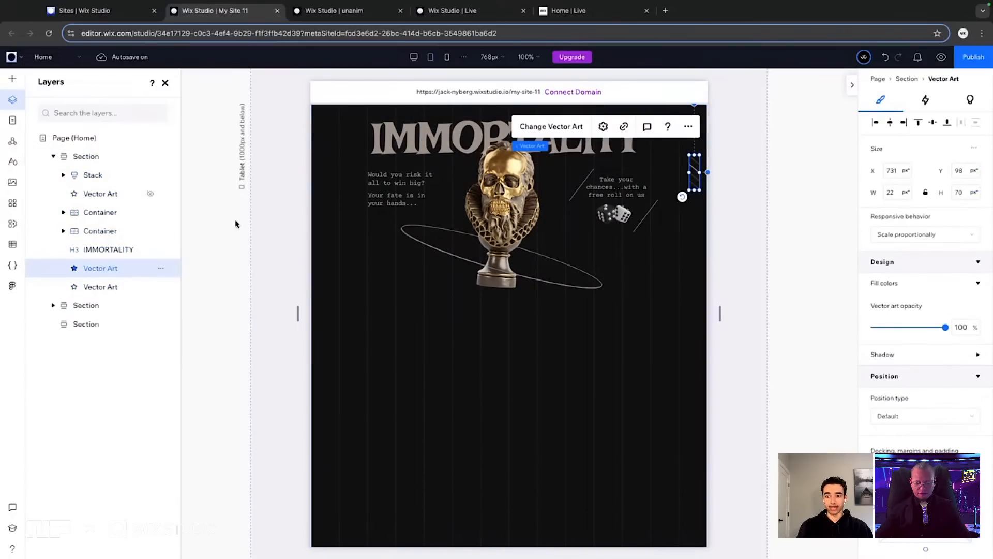
pyautogui.click(161, 267)
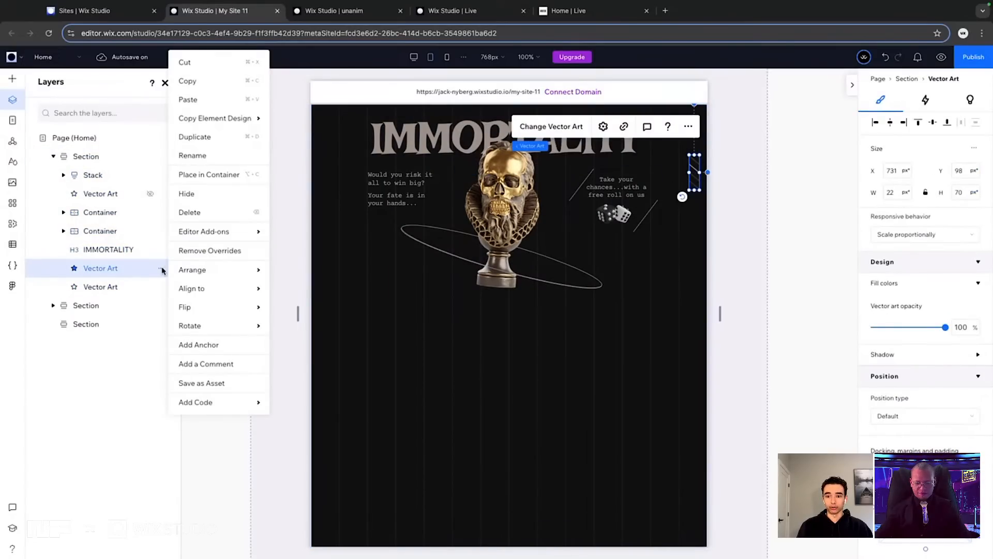
pyautogui.click(214, 200)
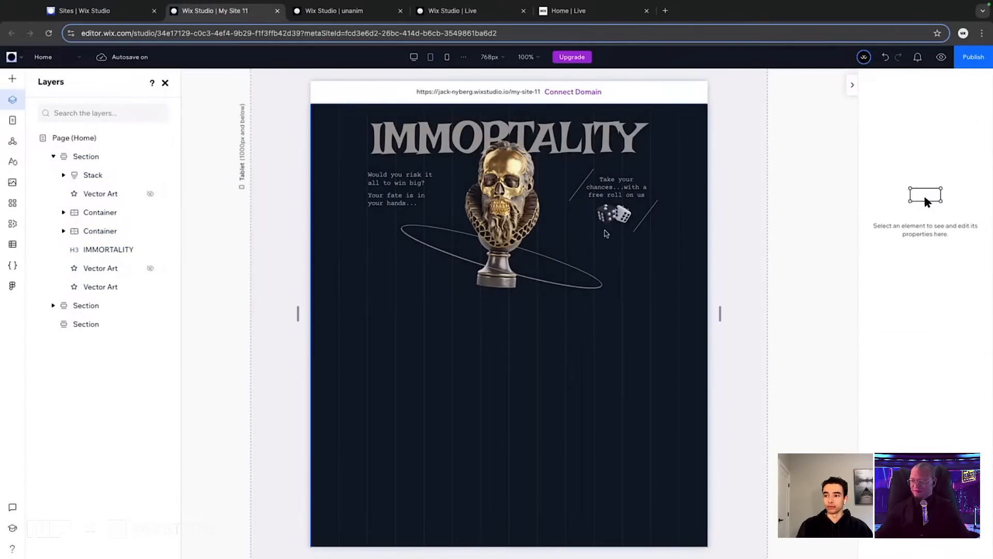
# Switch to Figma, close the export plugin, examine the hero layout in the iPad Pro 11" frame, and return to Wix Studio
pyautogui.click(509, 235)
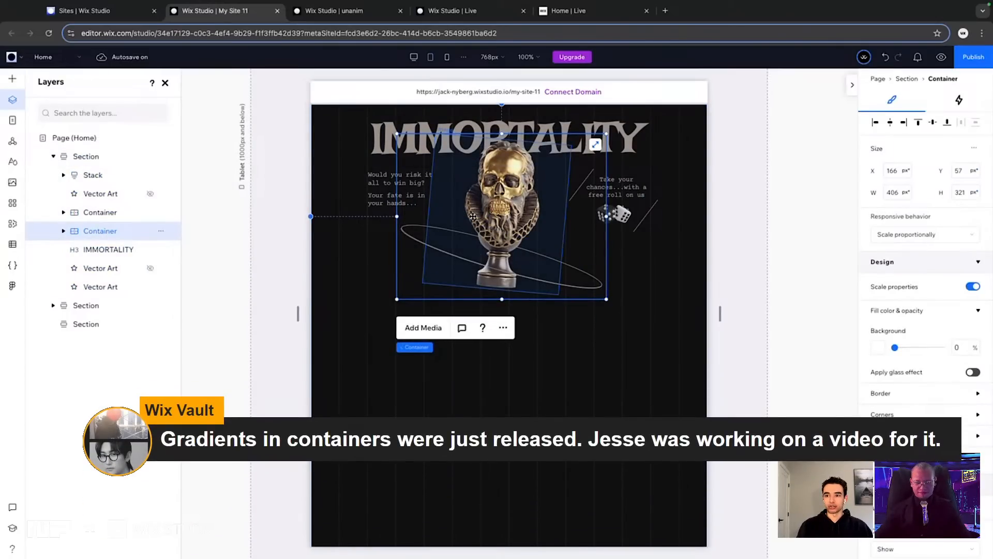
pyautogui.hotkey('ctrl', 'Up')
pyautogui.click(546, 38)
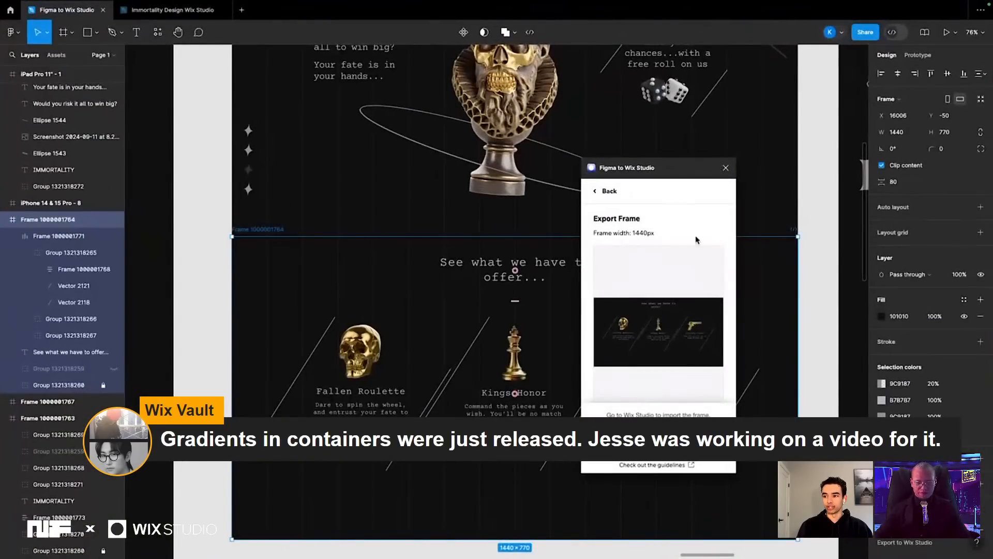
pyautogui.click(726, 168)
pyautogui.scroll(3, 414, 226)
pyautogui.hscroll(10, 414, 226)
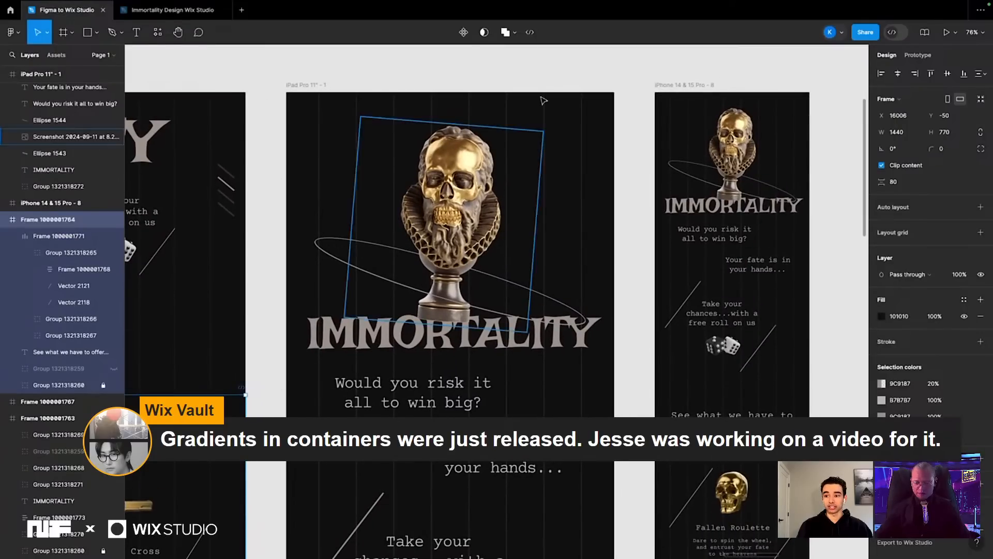
pyautogui.scroll(-3, 429, 377)
pyautogui.scroll(-5, 429, 378)
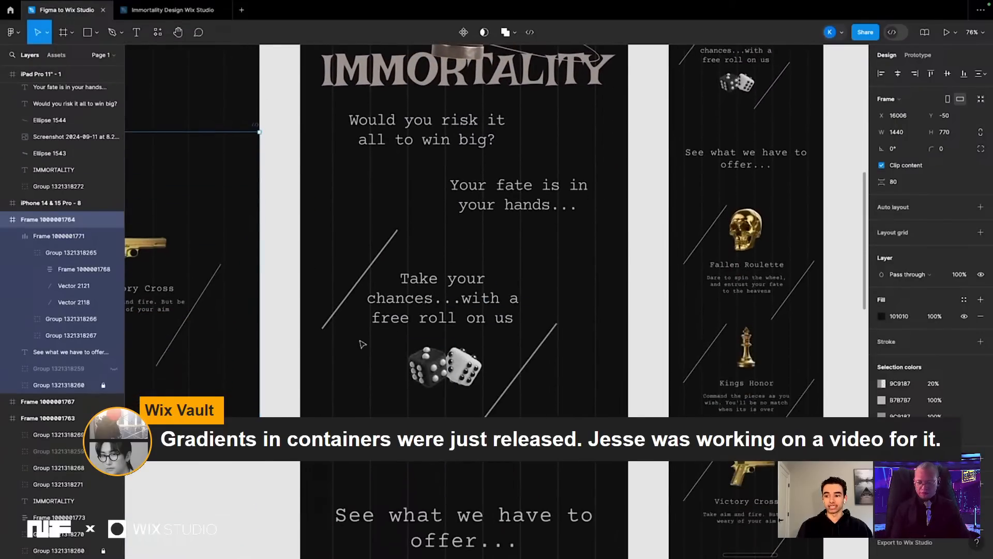
pyautogui.scroll(4, 437, 223)
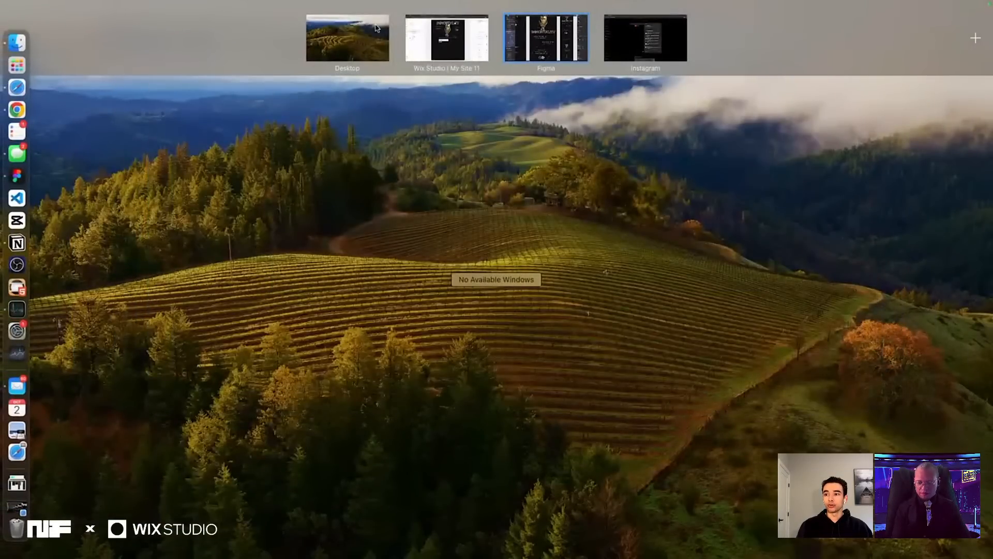
pyautogui.click(448, 48)
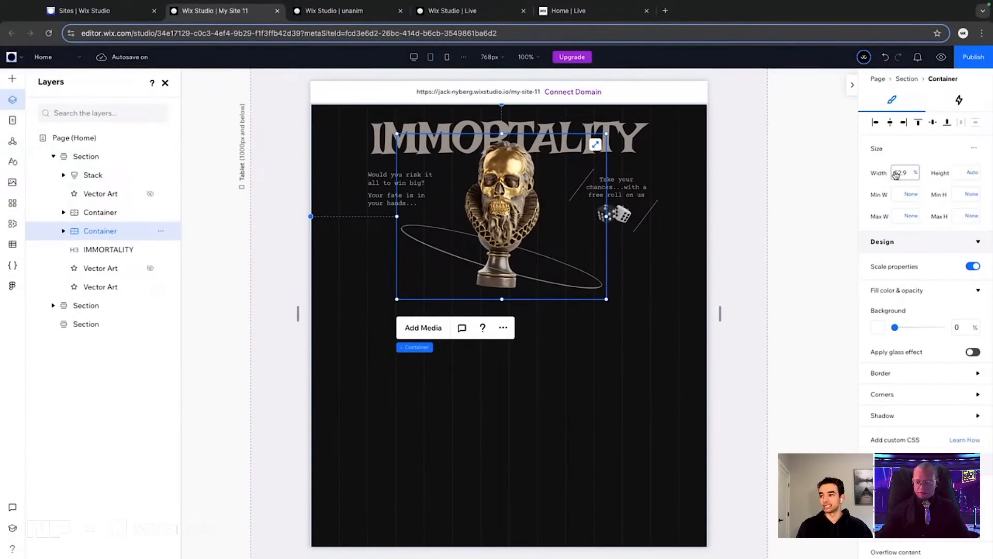
# Set the bust container's width to 80% and move it below the IMMORTALITY title, roughly centred in the hero
pyautogui.click(906, 174)
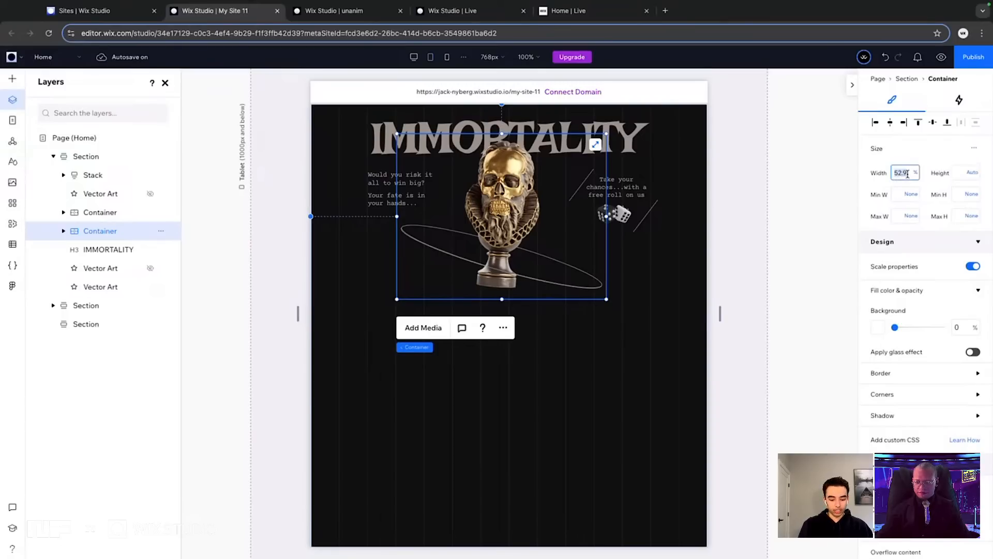
pyautogui.press('BackSpace')
pyautogui.press('Return')
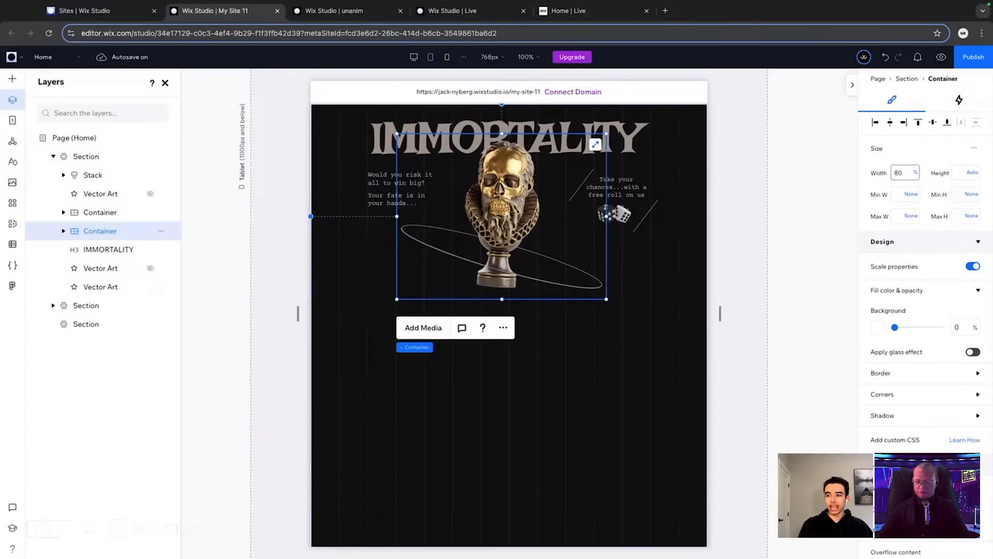
pyautogui.moveTo(559, 248); pyautogui.dragTo(393, 273)
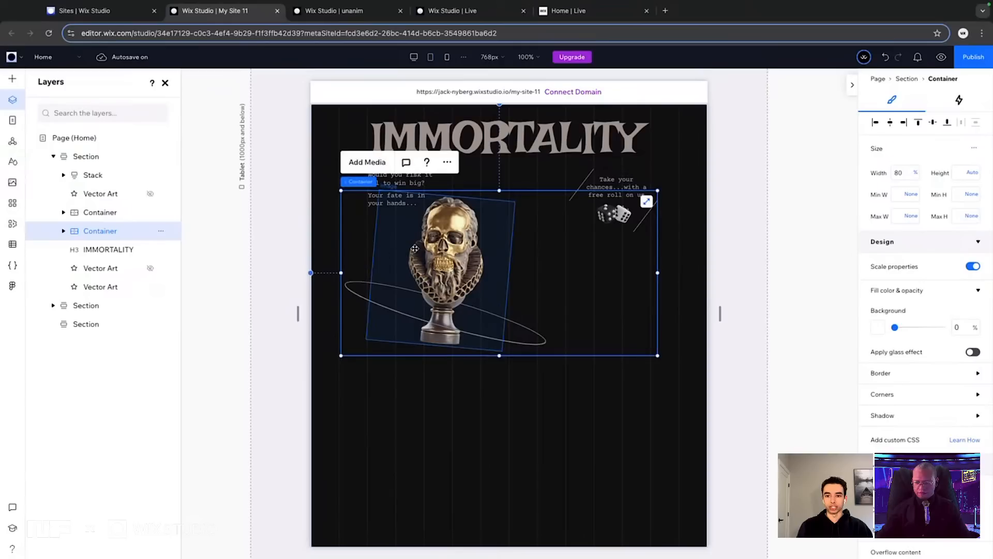
# Enlarge the bust image inside its container to 90% width
pyautogui.click(457, 254)
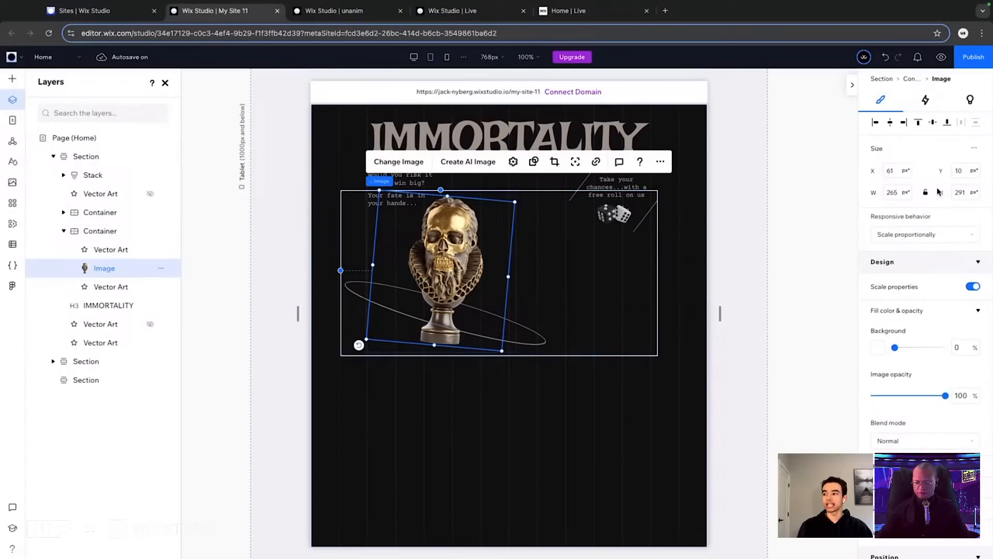
pyautogui.click(974, 148)
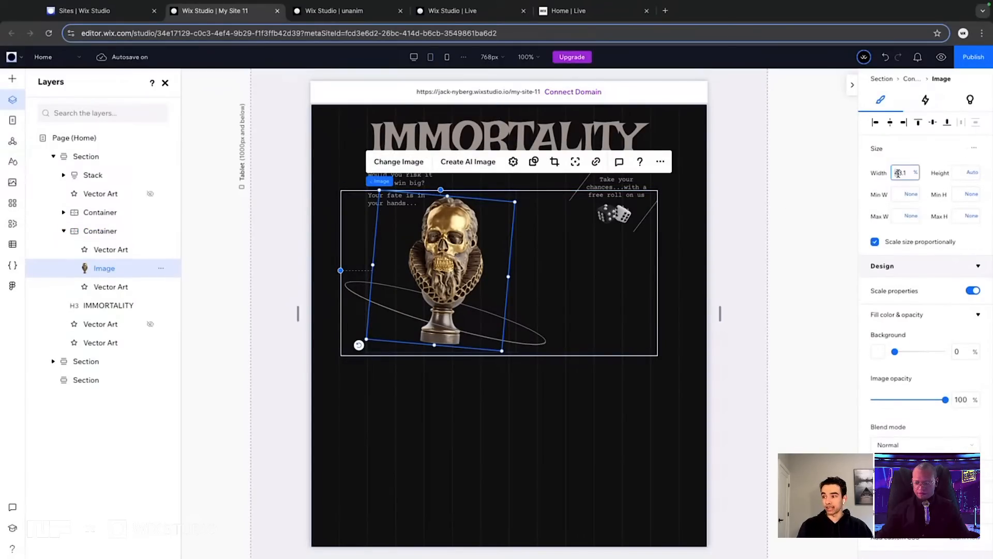
pyautogui.press('BackSpace')
pyautogui.press('BackSpace')
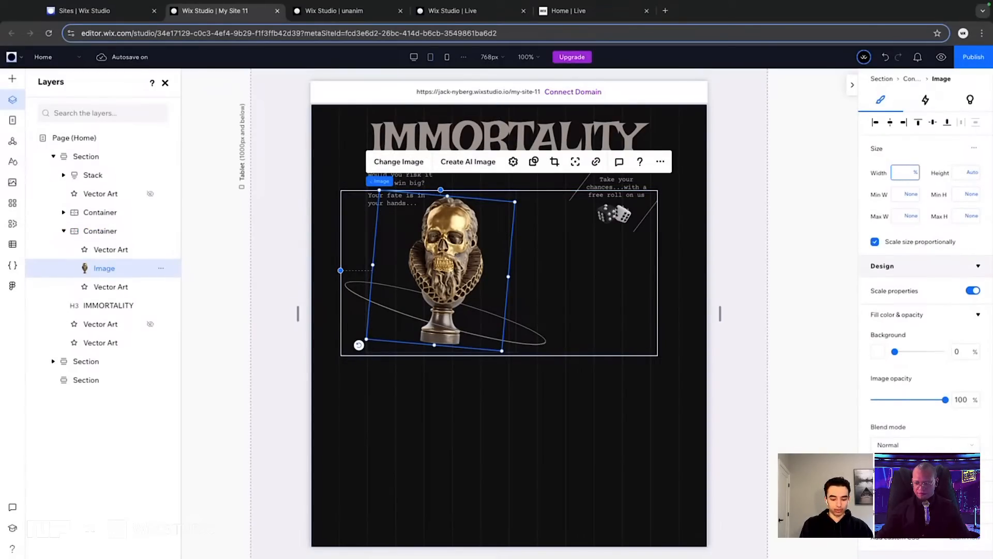
pyautogui.write('86')
pyautogui.press('Return')
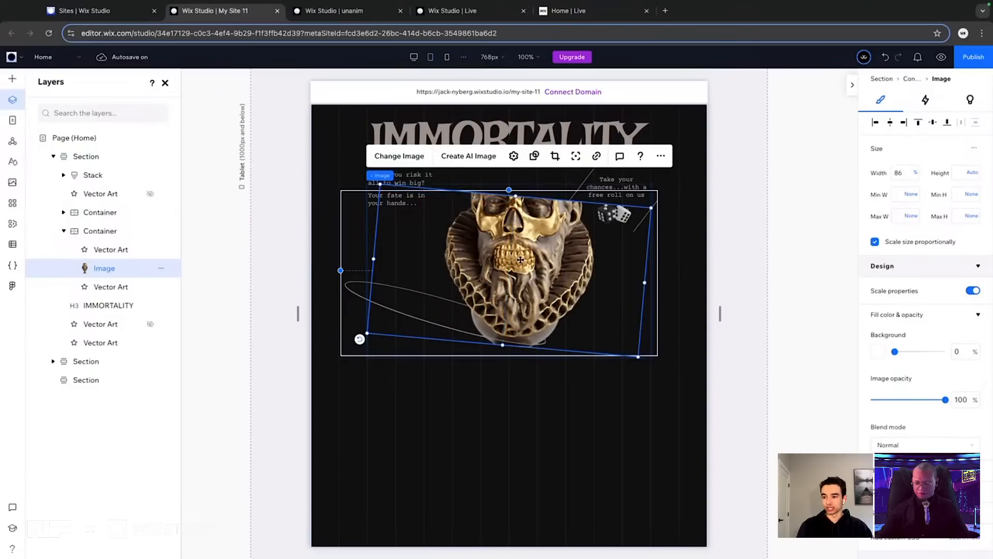
pyautogui.click(899, 172)
pyautogui.write('9')
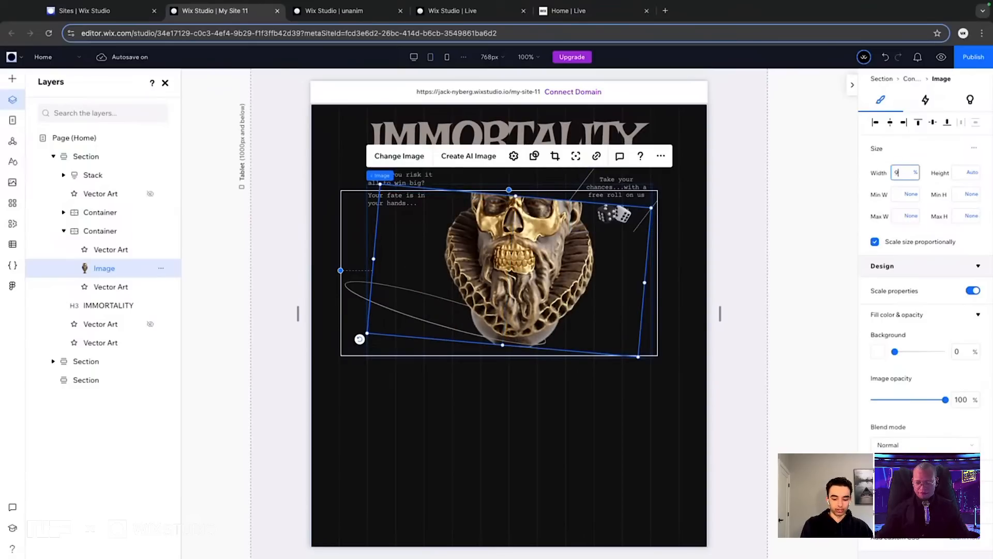
pyautogui.write('0')
pyautogui.press('Return')
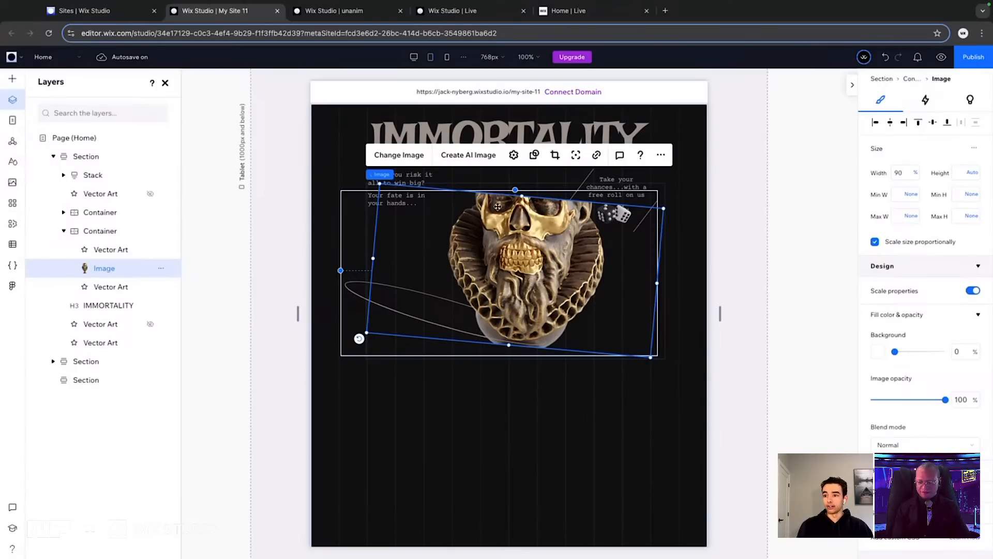
# Reset the bust image in its image settings and dock it to the top of its container
pyautogui.click(513, 156)
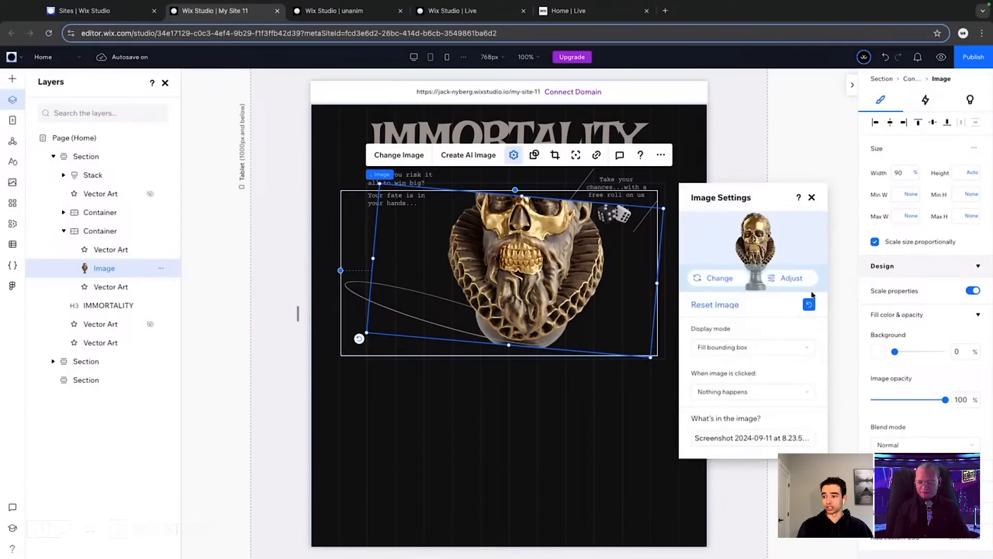
pyautogui.click(809, 305)
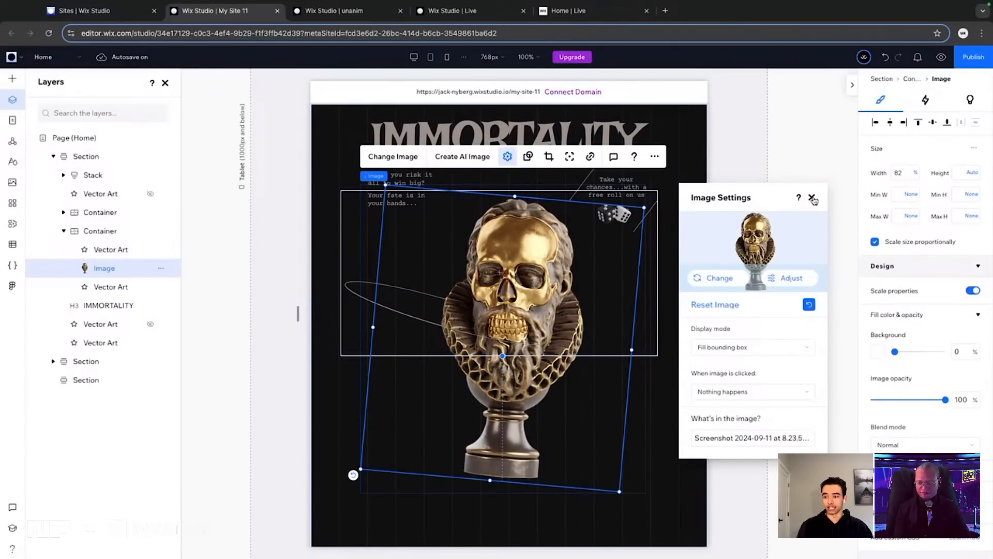
pyautogui.click(812, 198)
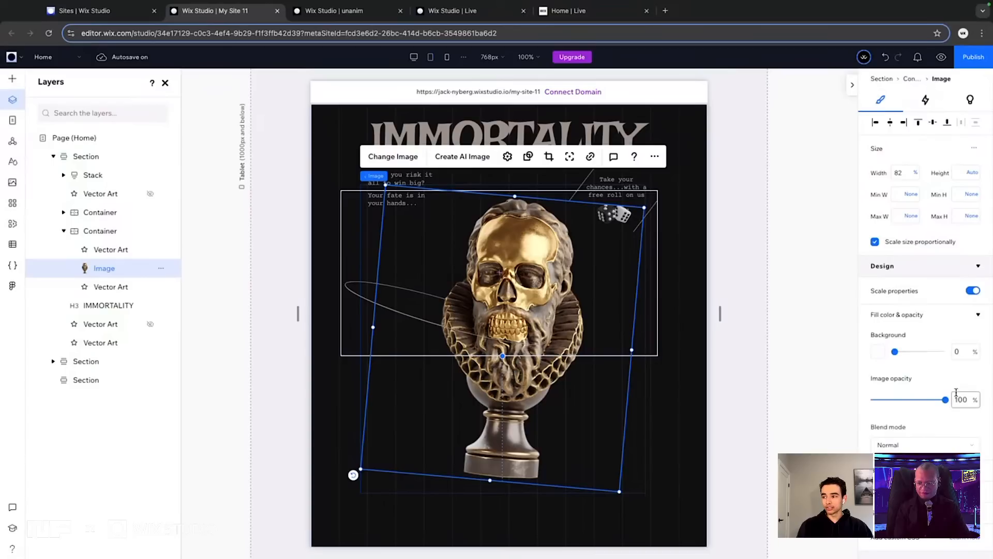
pyautogui.scroll(-5, 953, 398)
pyautogui.click(925, 380)
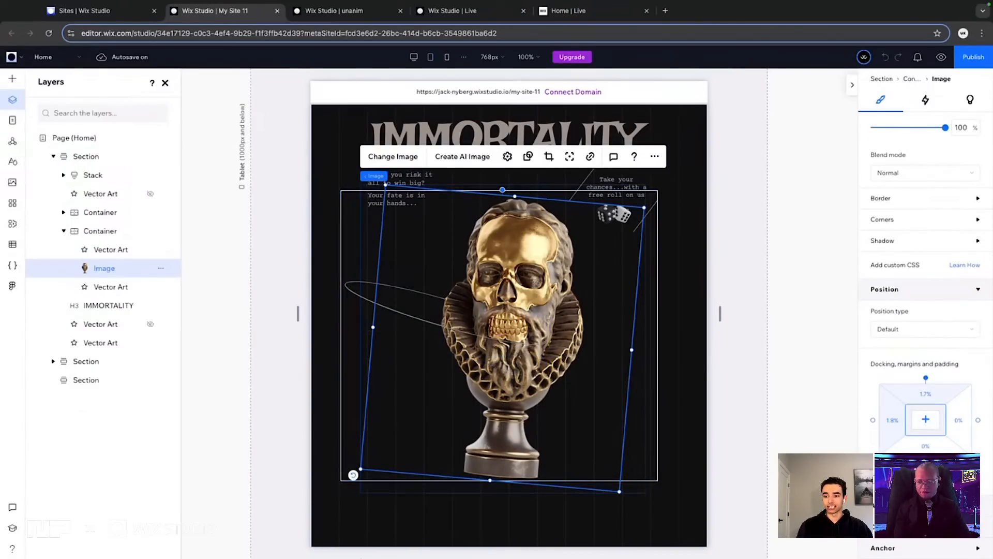
# Set the width of both curved line vector arts in the bust container to 100%
pyautogui.click(380, 294)
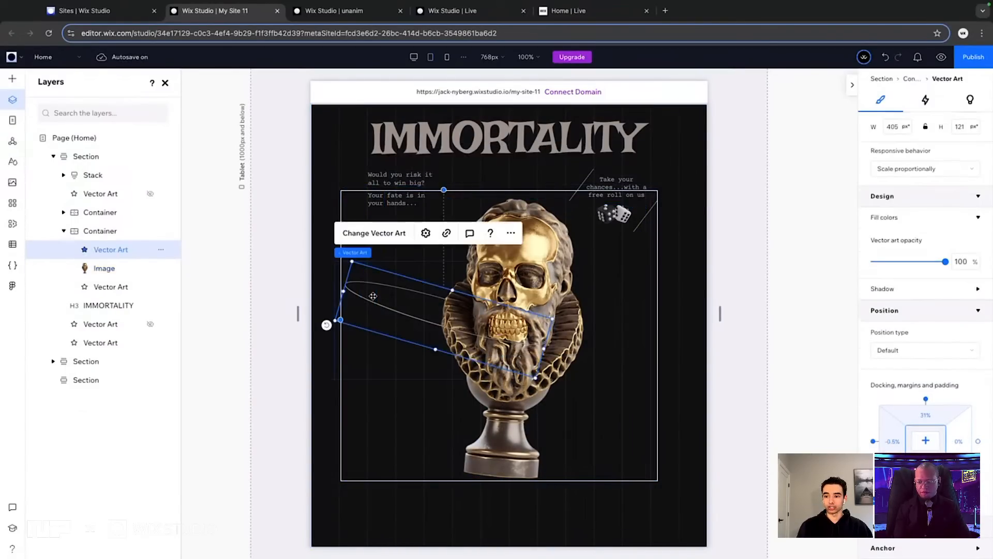
pyautogui.scroll(2, 960, 177)
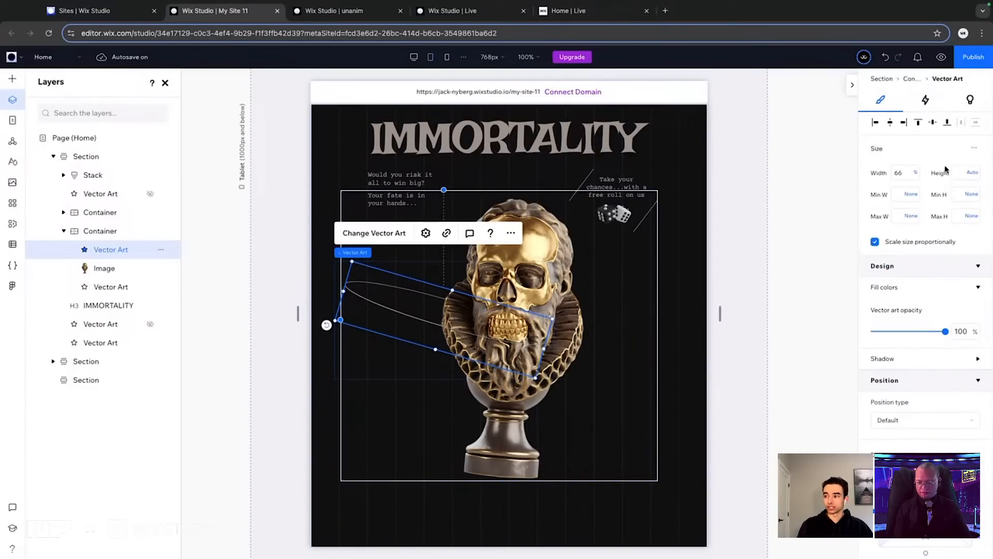
pyautogui.click(900, 173)
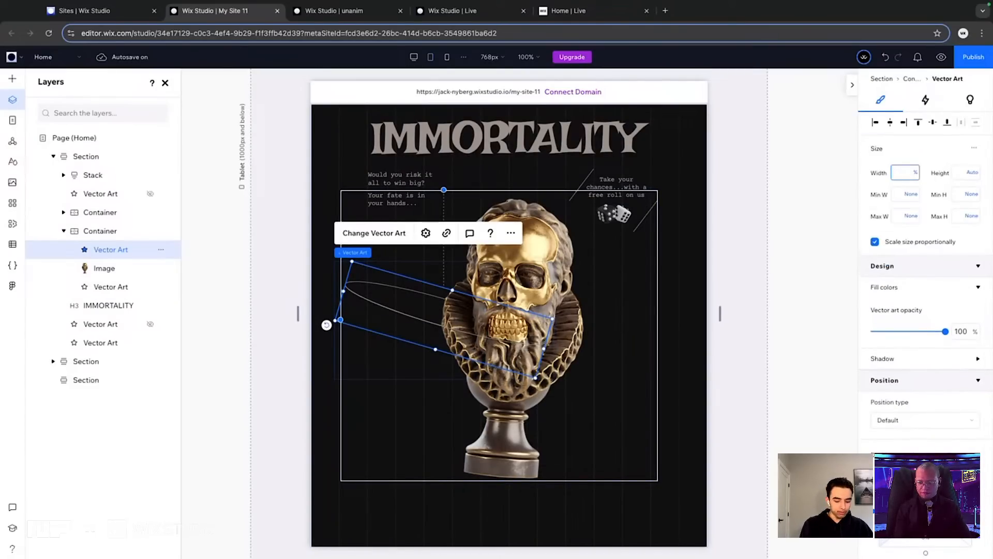
pyautogui.press('Return')
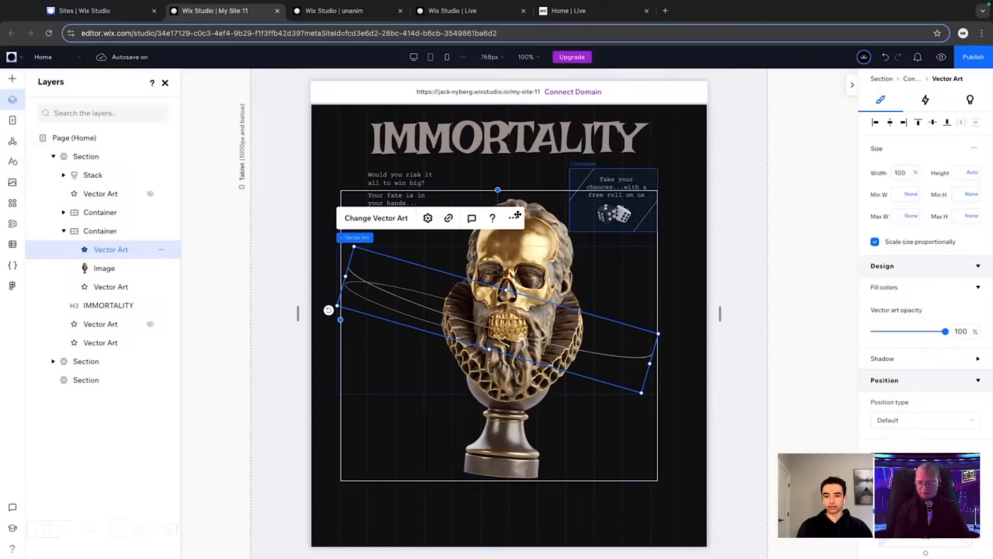
pyautogui.click(123, 287)
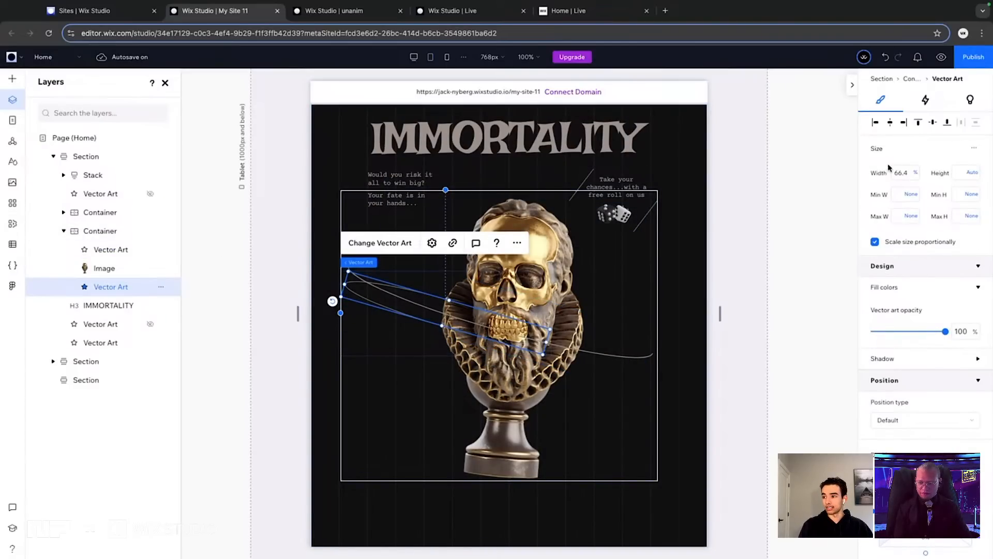
pyautogui.click(909, 170)
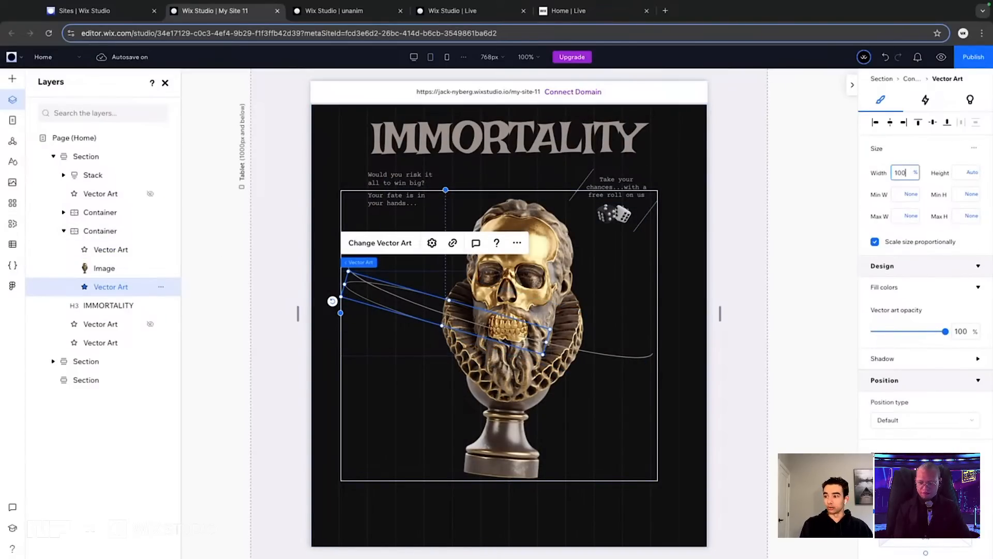
pyautogui.press('Return')
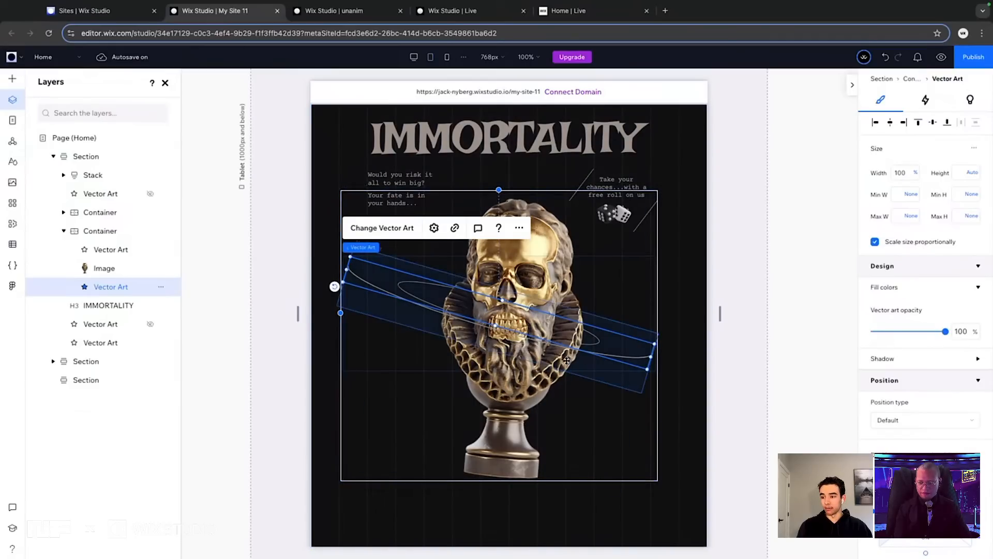
# Arrange the two curved lines into one tilted ellipse around the bust's base, and centre the bust container horizontally in the section
pyautogui.moveTo(494, 325); pyautogui.dragTo(491, 343)
pyautogui.moveTo(380, 303); pyautogui.dragTo(379, 404)
pyautogui.click(348, 307)
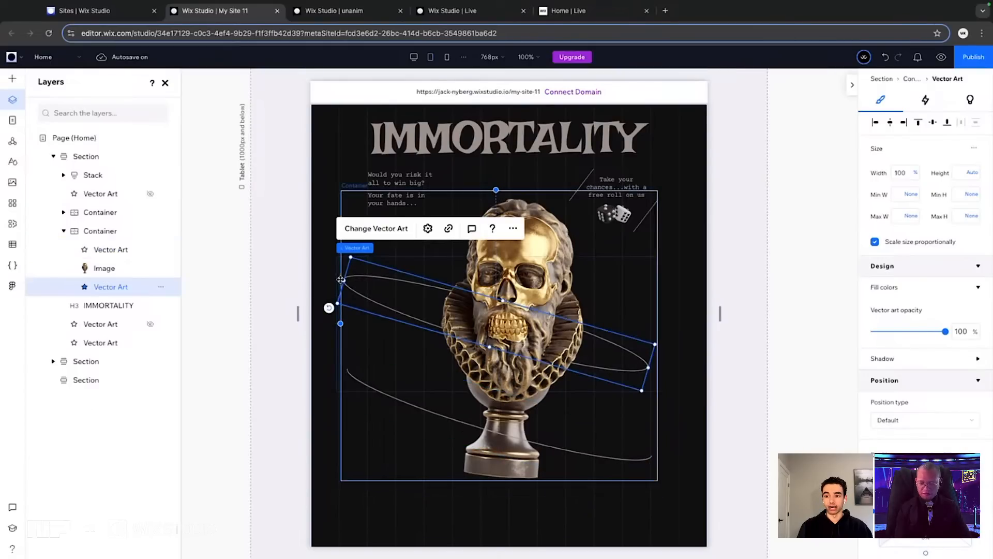
pyautogui.moveTo(347, 308); pyautogui.dragTo(361, 374)
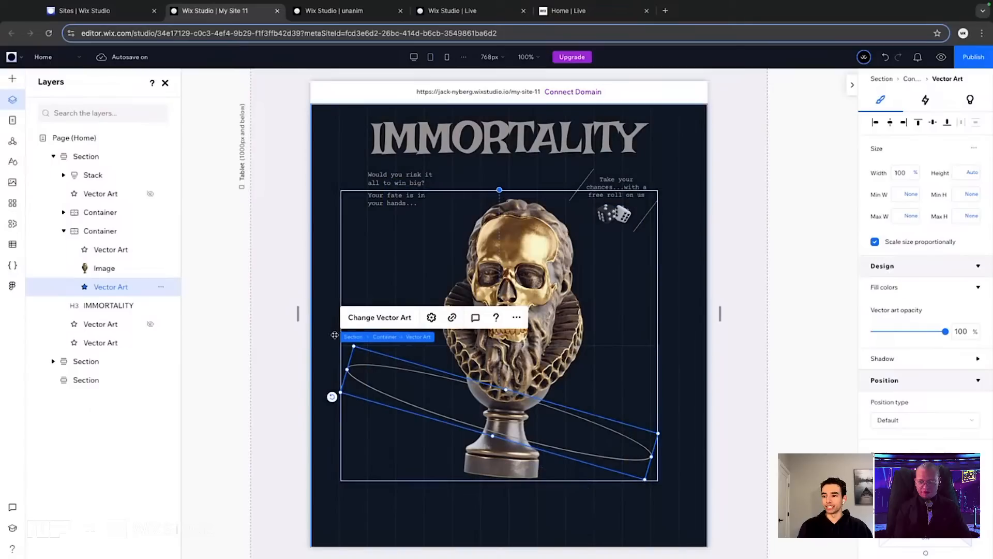
pyautogui.click(100, 230)
pyautogui.click(888, 125)
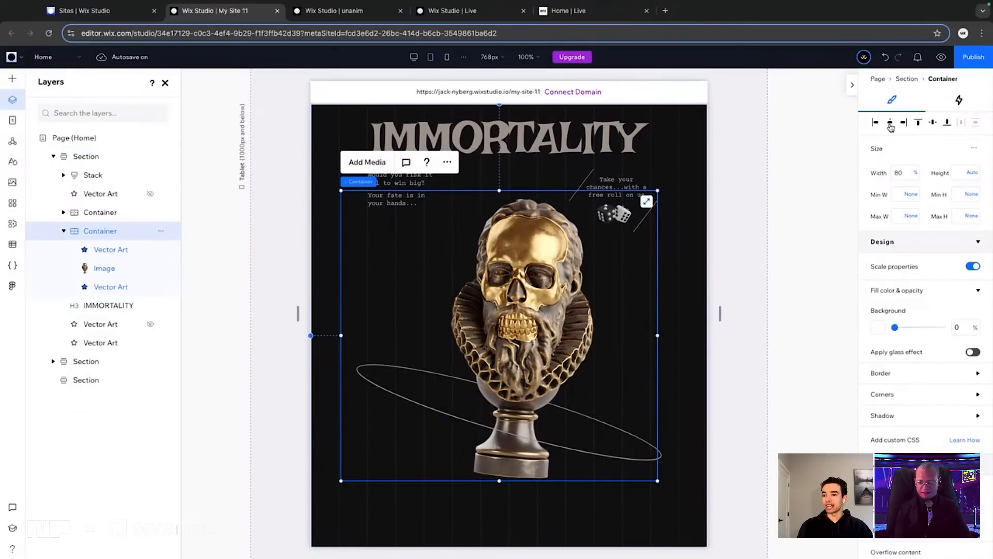
# Set the IMMORTALITY title's font size to 110 px and move it below the bust
pyautogui.click(506, 143)
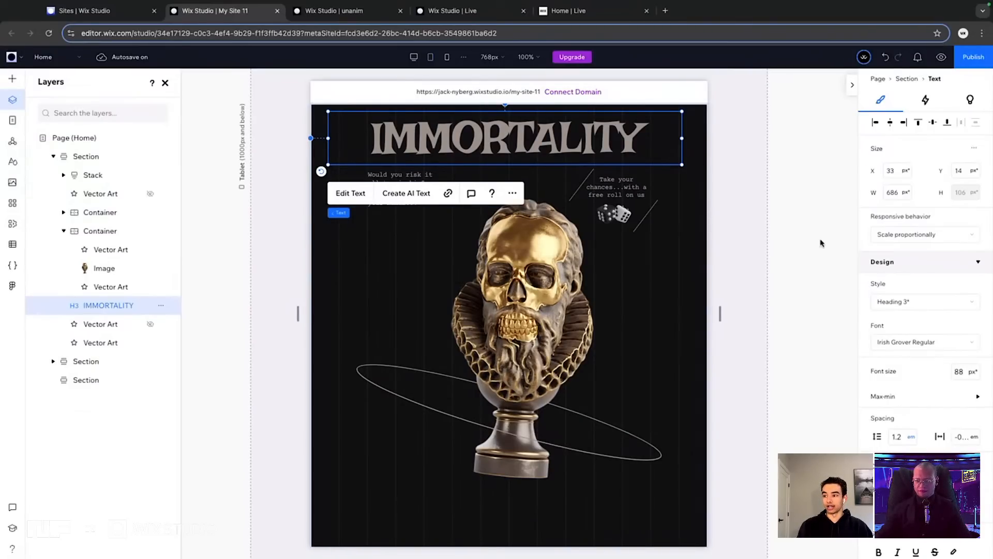
pyautogui.click(961, 371)
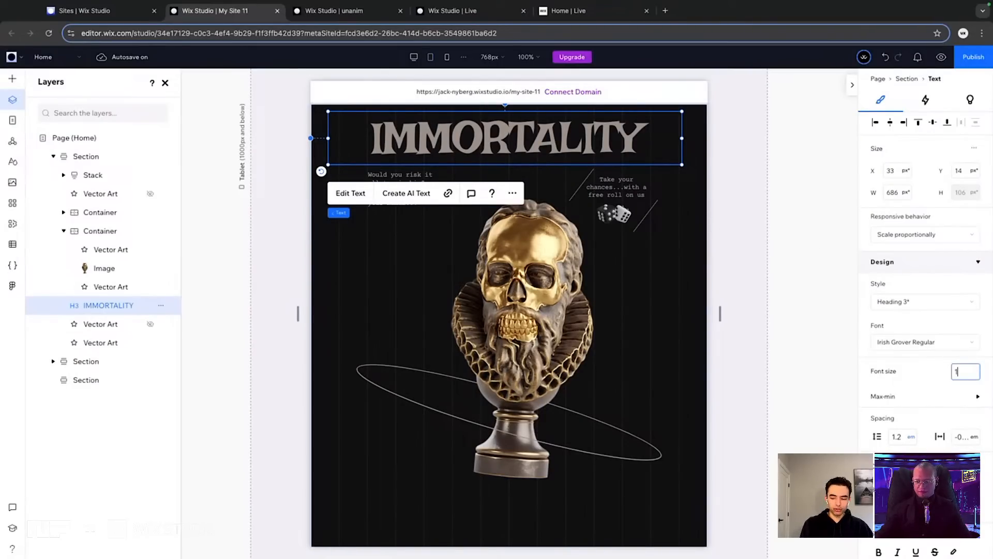
pyautogui.press('Return')
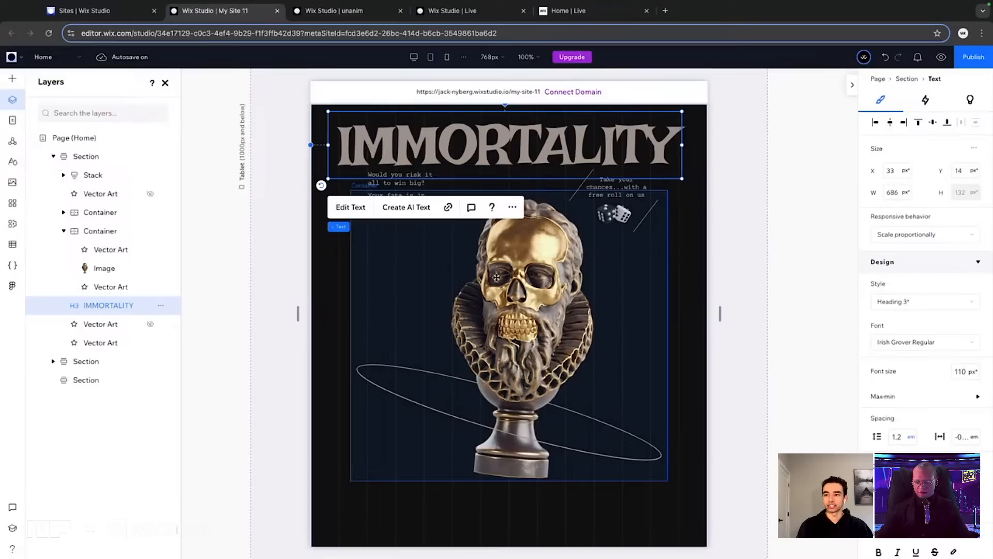
pyautogui.scroll(-1, 504, 231)
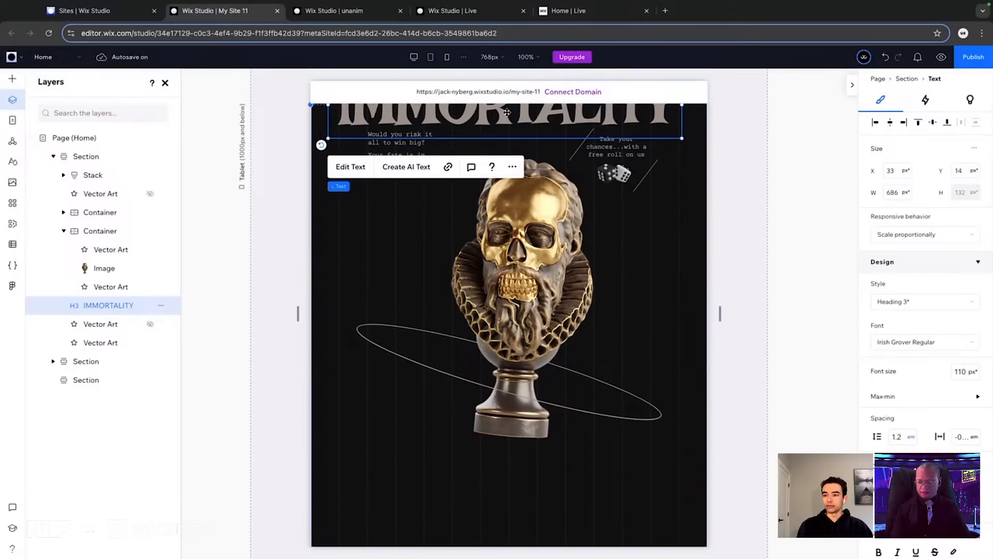
pyautogui.moveTo(505, 116); pyautogui.dragTo(511, 460)
# Raise the bust container slightly, then move the IMMORTALITY title up against the bust's base at about X 41, Y 651 px
pyautogui.click(530, 243)
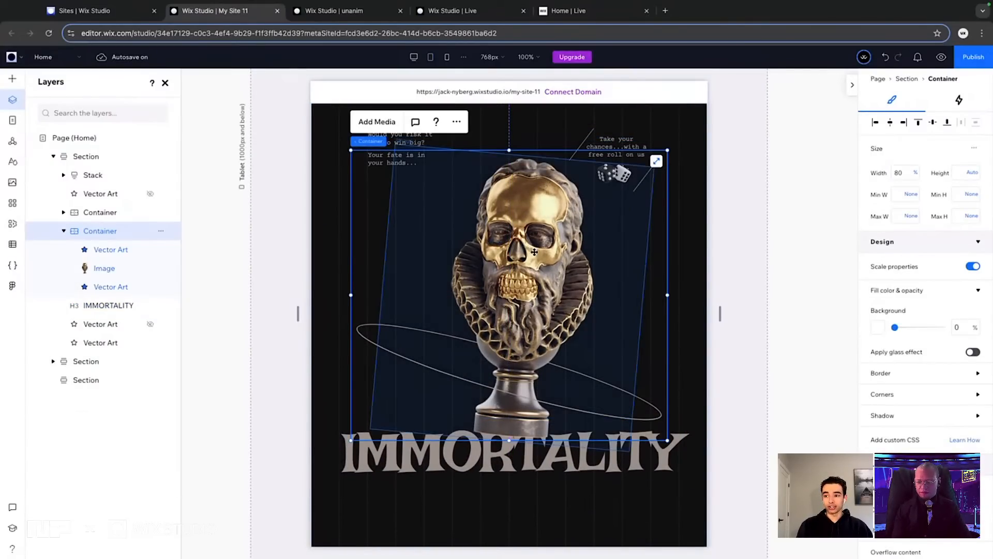
pyautogui.moveTo(533, 244); pyautogui.dragTo(534, 232)
pyautogui.moveTo(520, 466); pyautogui.dragTo(521, 449)
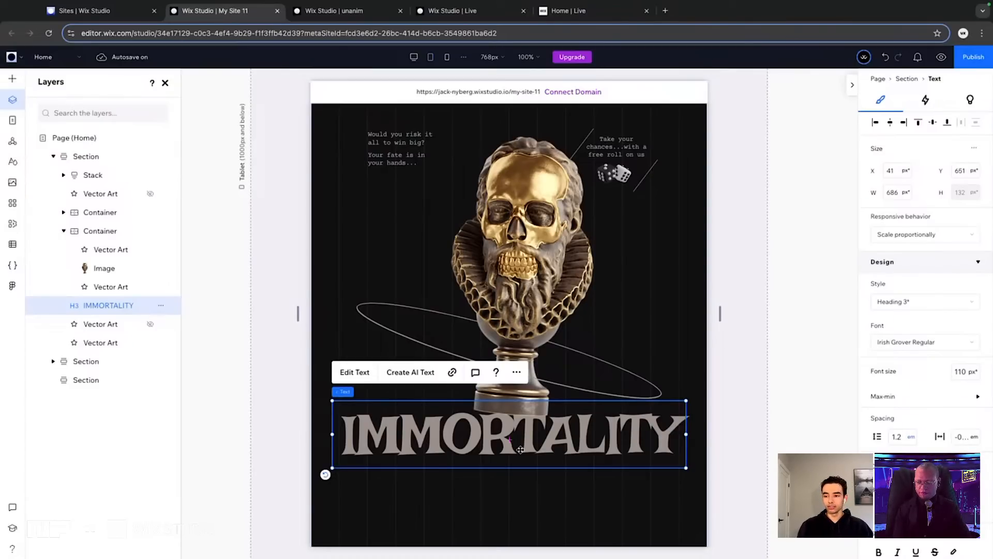
# Move the tagline stack below the title to about X 153, Y 869 px and the dice container lower at about X 474, Y 1068 px
pyautogui.click(385, 143)
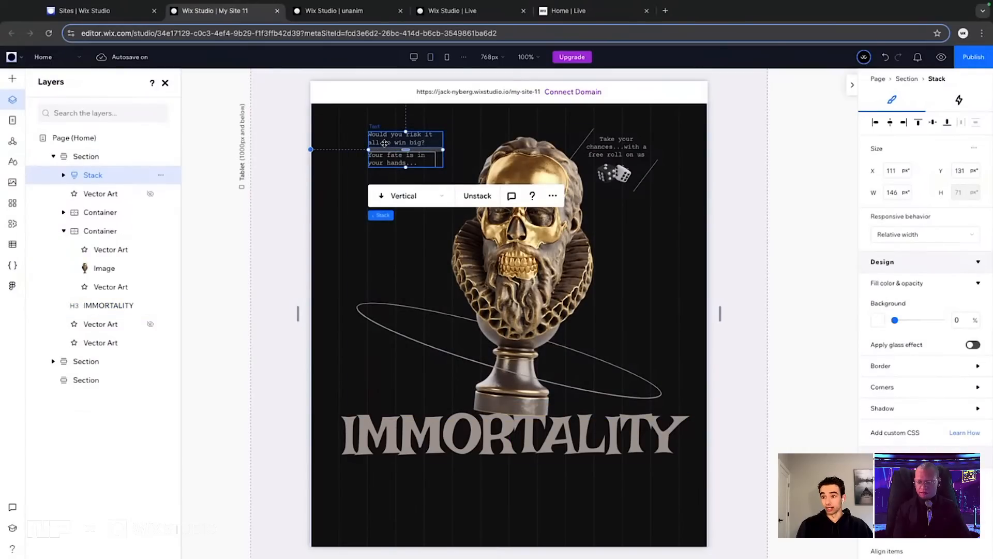
pyautogui.moveTo(384, 143); pyautogui.dragTo(408, 522)
pyautogui.scroll(-2, 424, 445)
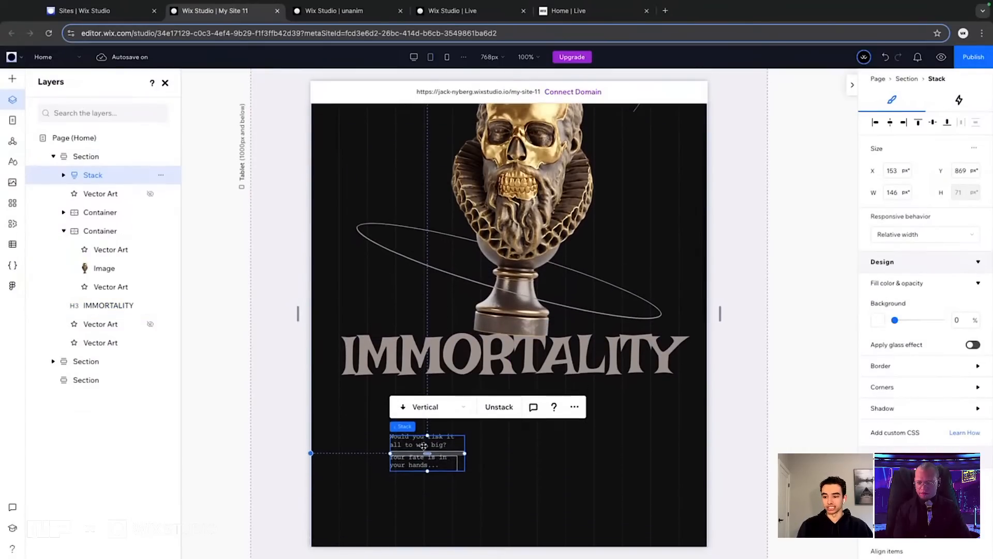
pyautogui.scroll(-3, 424, 445)
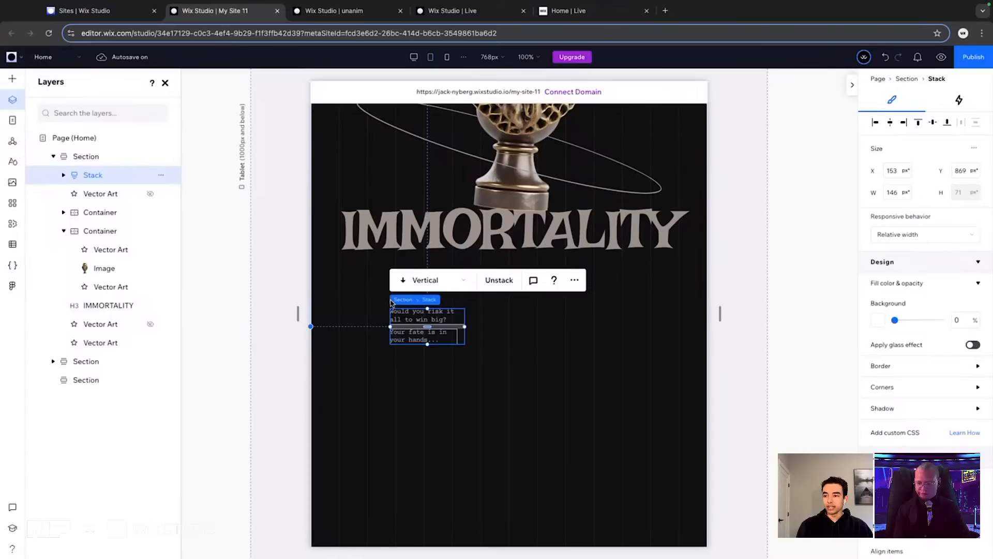
pyautogui.scroll(6, 393, 305)
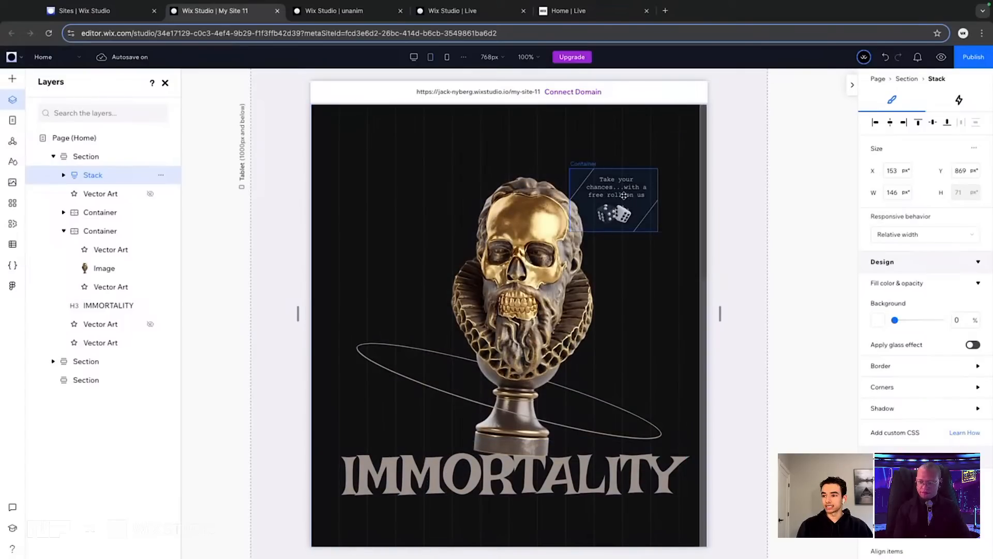
pyautogui.moveTo(623, 195); pyautogui.dragTo(605, 548)
pyautogui.scroll(-1, 537, 440)
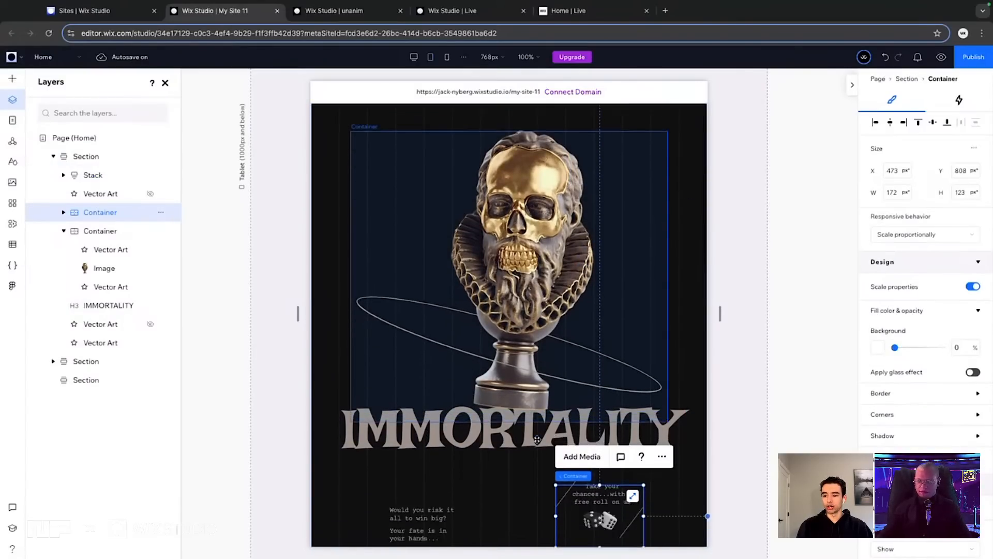
pyautogui.scroll(-4, 537, 440)
pyautogui.moveTo(572, 317); pyautogui.dragTo(573, 453)
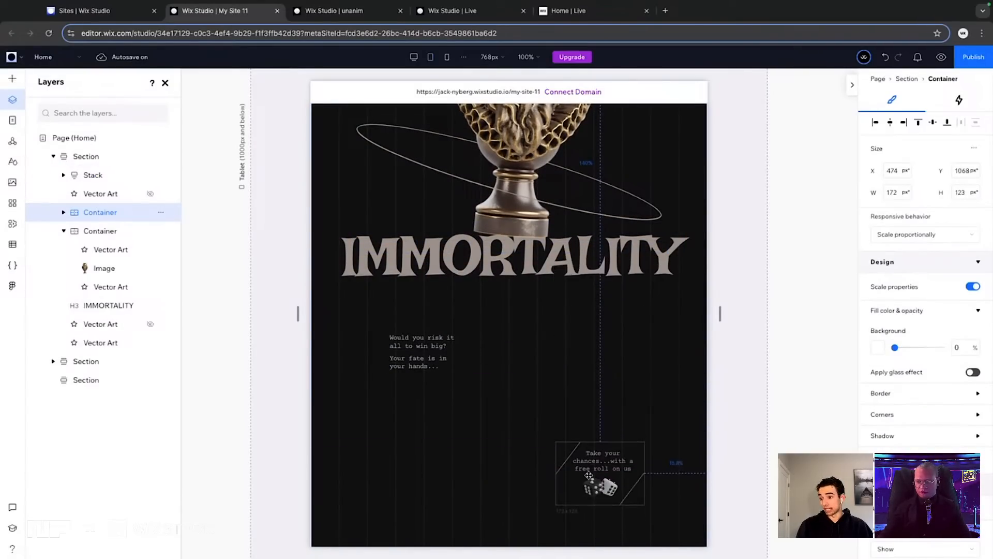
# Set the tagline stack's width to 70%
pyautogui.click(416, 346)
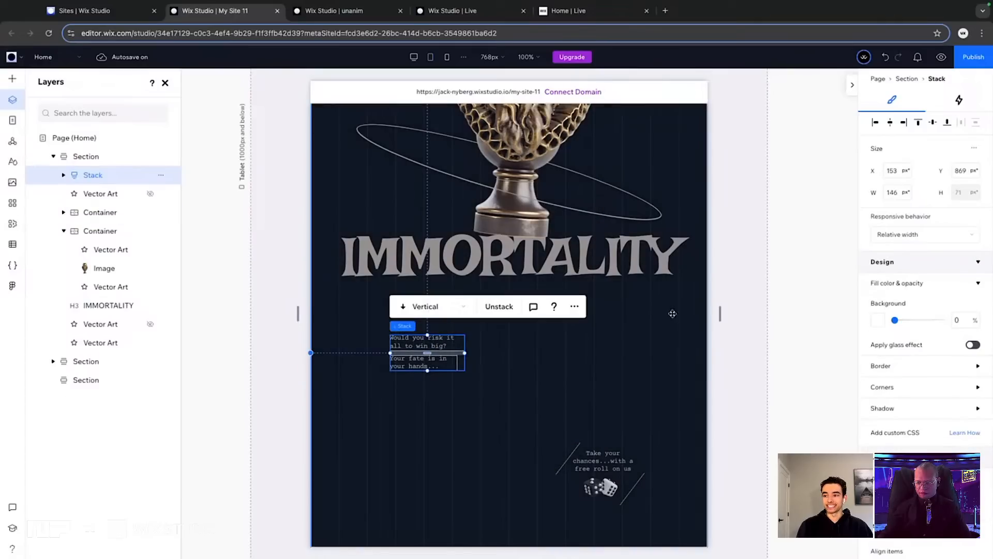
pyautogui.click(972, 151)
pyautogui.click(899, 173)
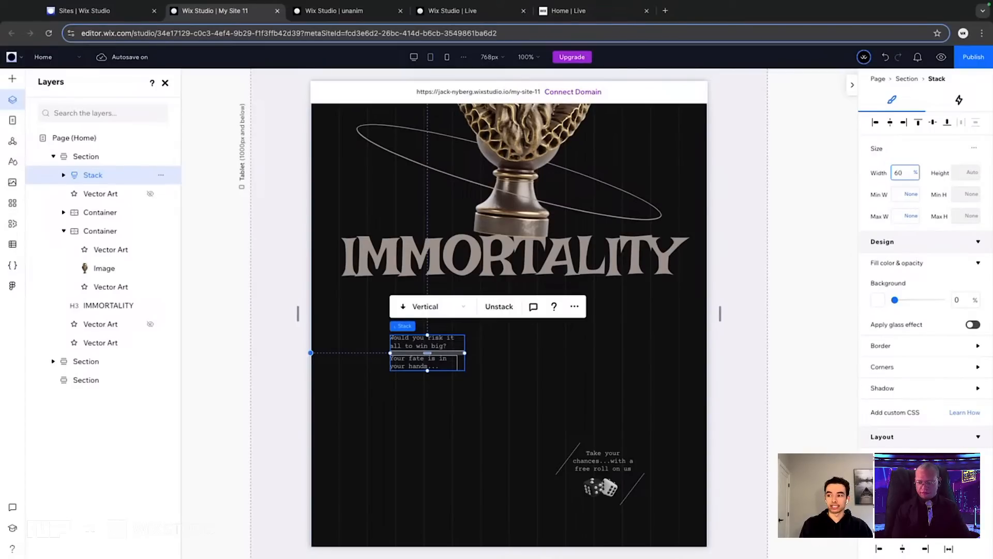
pyautogui.press('Return')
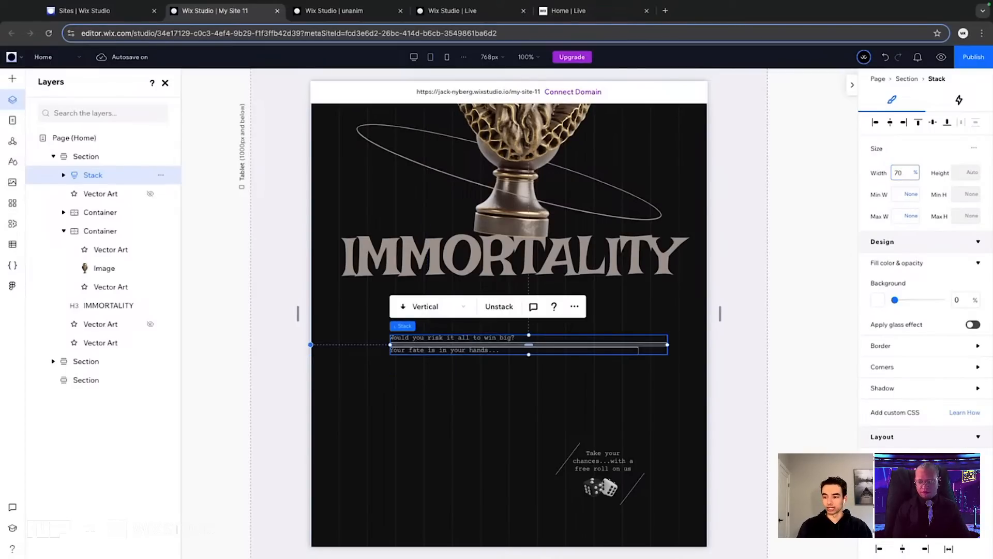
# Set the font size of both tagline texts in the stack to 42 px
pyautogui.click(467, 339)
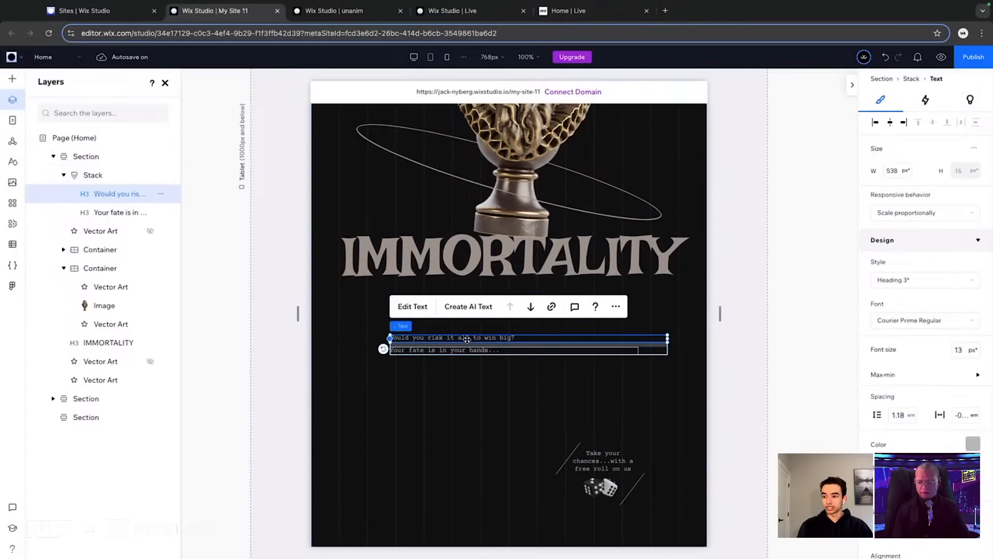
pyautogui.click(963, 349)
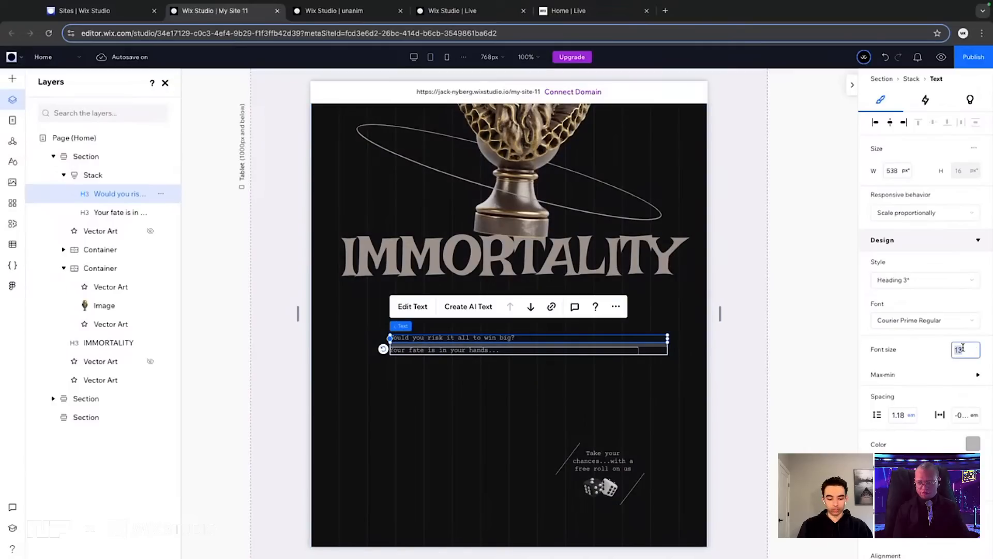
pyautogui.write('42')
pyautogui.press('Return')
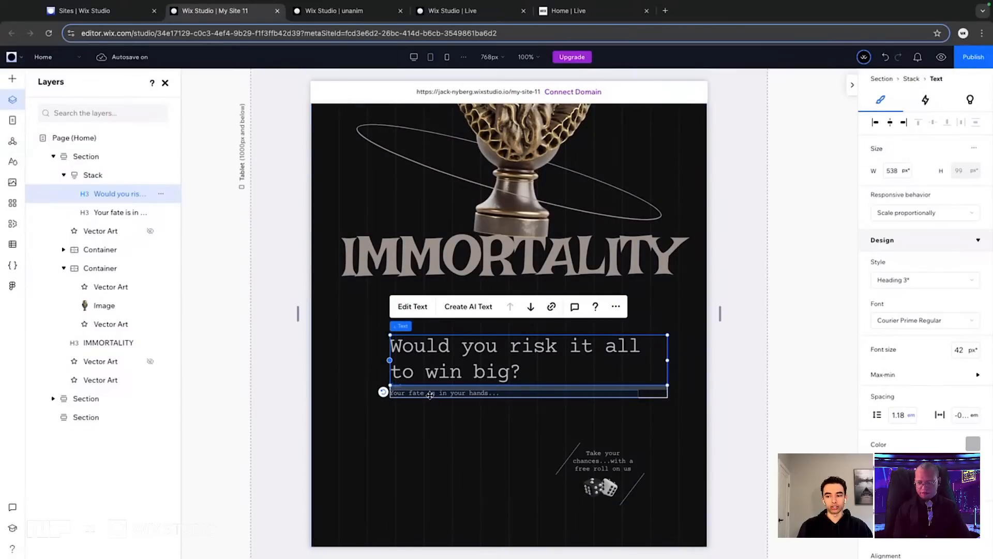
pyautogui.click(484, 395)
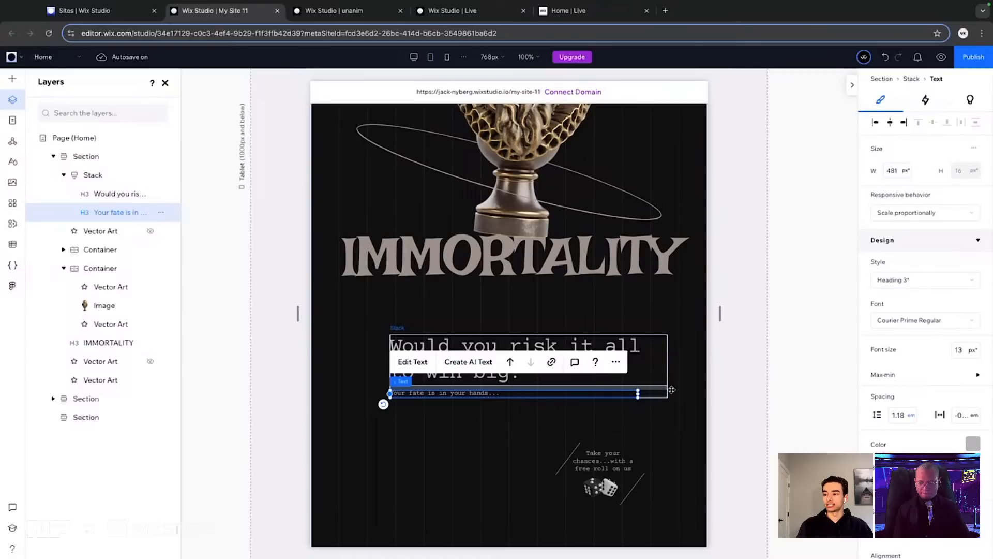
pyautogui.click(959, 351)
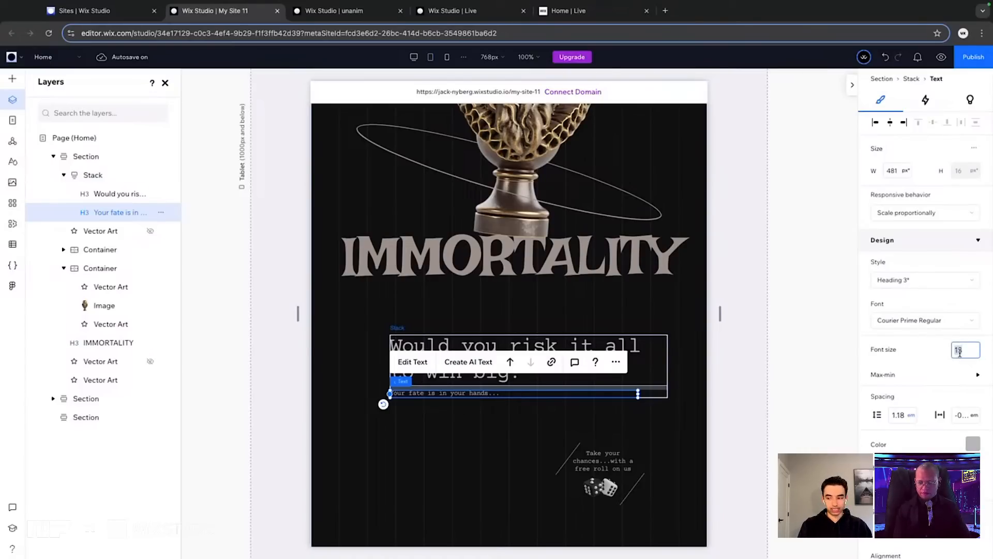
pyautogui.press('Return')
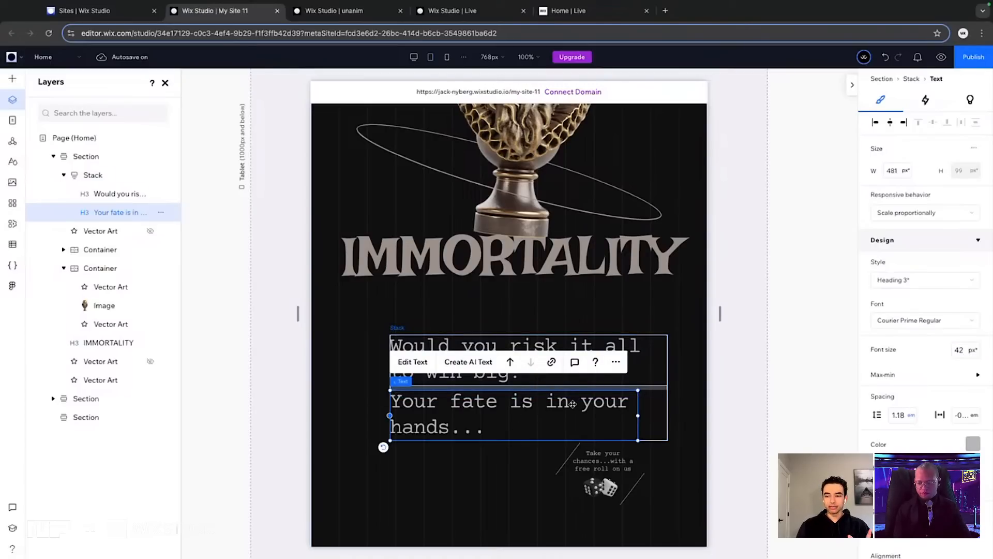
# Switch to Figma, examine the tagline and dice layout below the title in the tablet frame, and return to Wix Studio
pyautogui.hotkey('ctrl', 'Up')
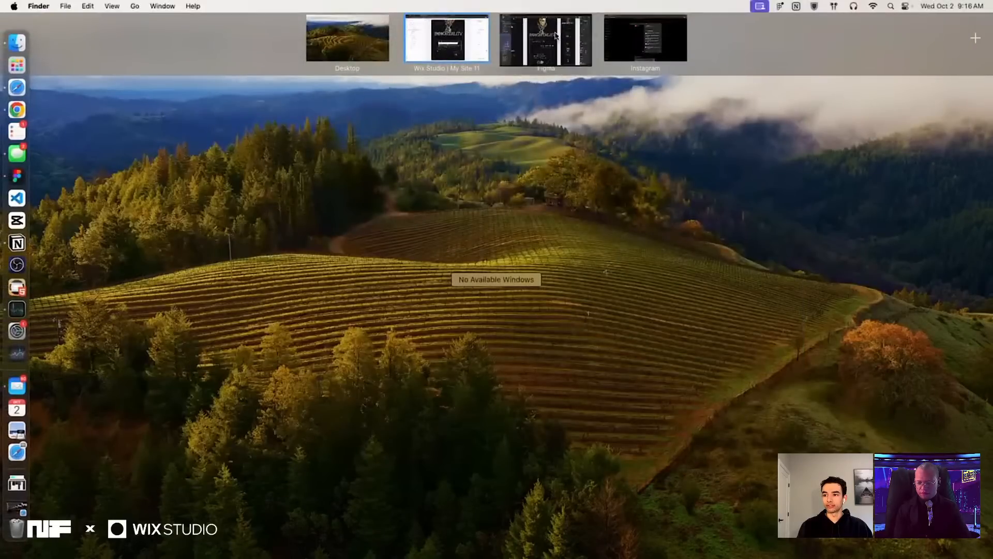
pyautogui.click(545, 39)
pyautogui.scroll(-3, 436, 191)
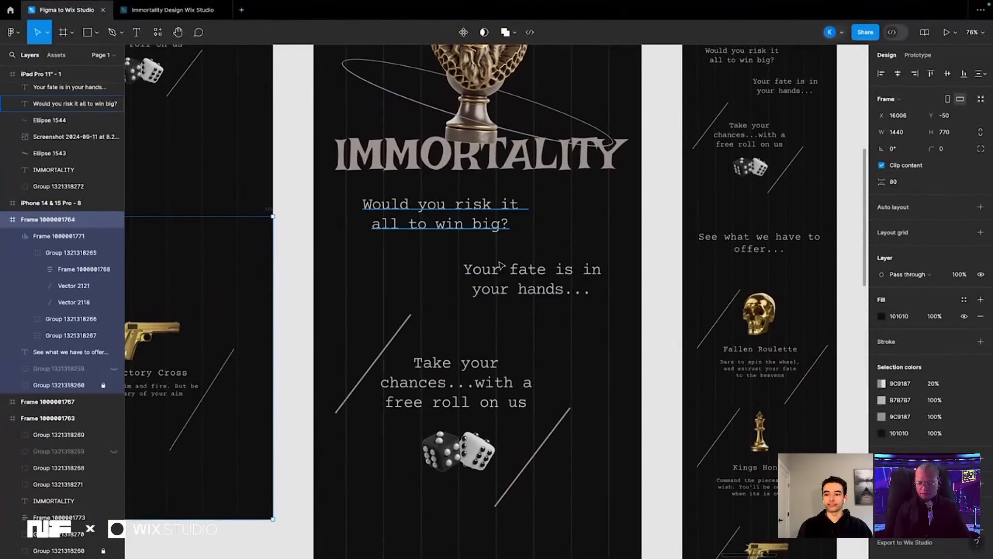
pyautogui.hotkey('ctrl', 'Up')
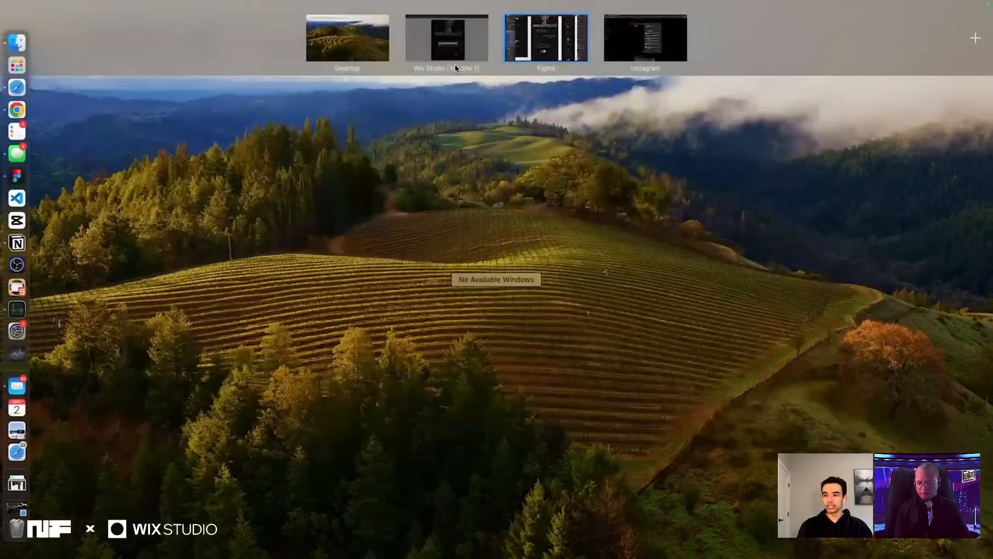
pyautogui.click(446, 38)
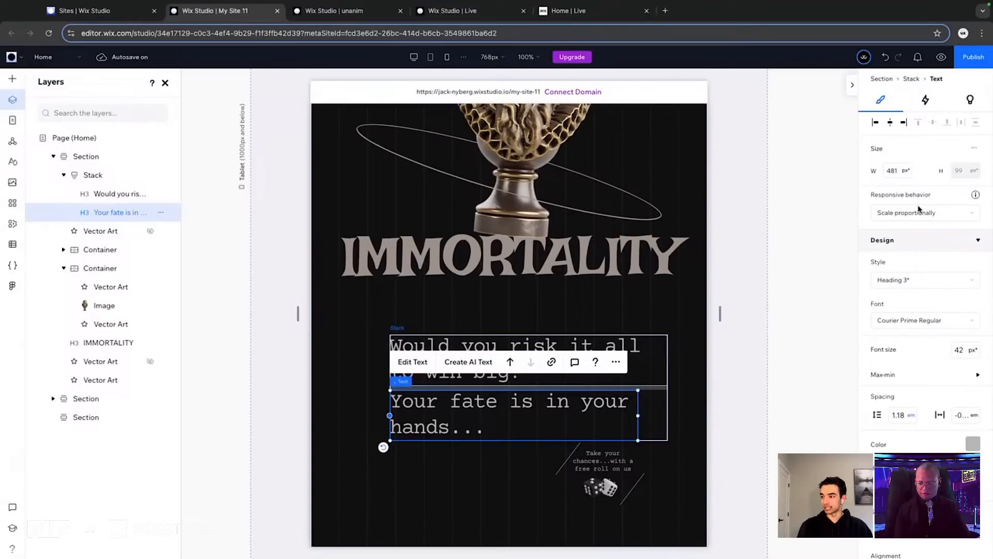
# Centre the text of the second tagline, "Your fate is in your hands...", and align its box to the stack's right edge
pyautogui.scroll(-3, 876, 326)
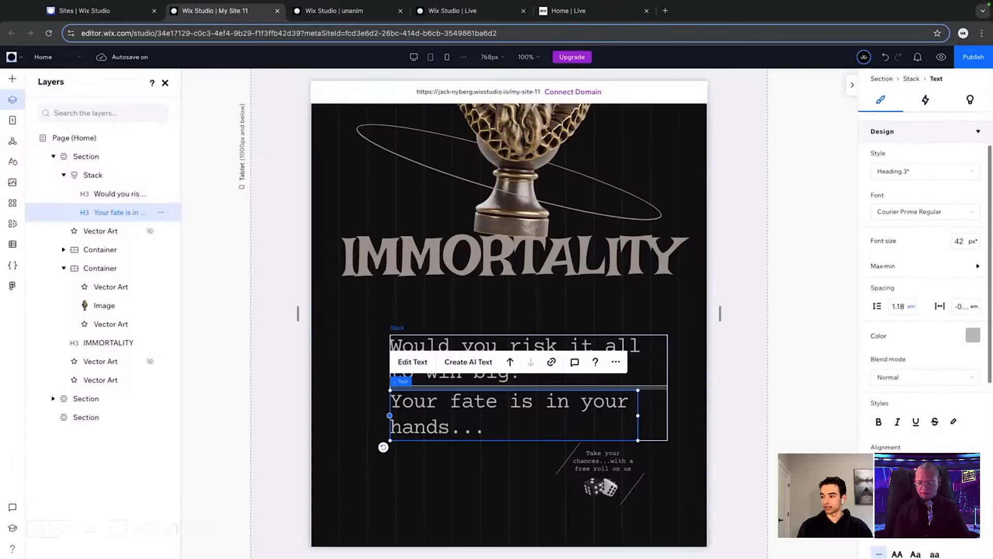
pyautogui.click(916, 466)
pyautogui.click(897, 466)
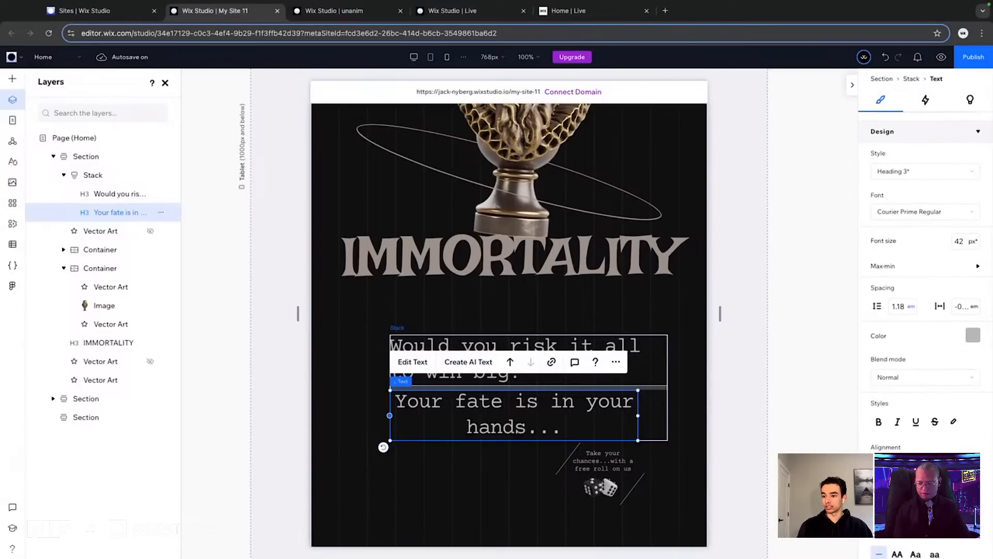
pyautogui.scroll(4, 855, 328)
pyautogui.scroll(3, 860, 328)
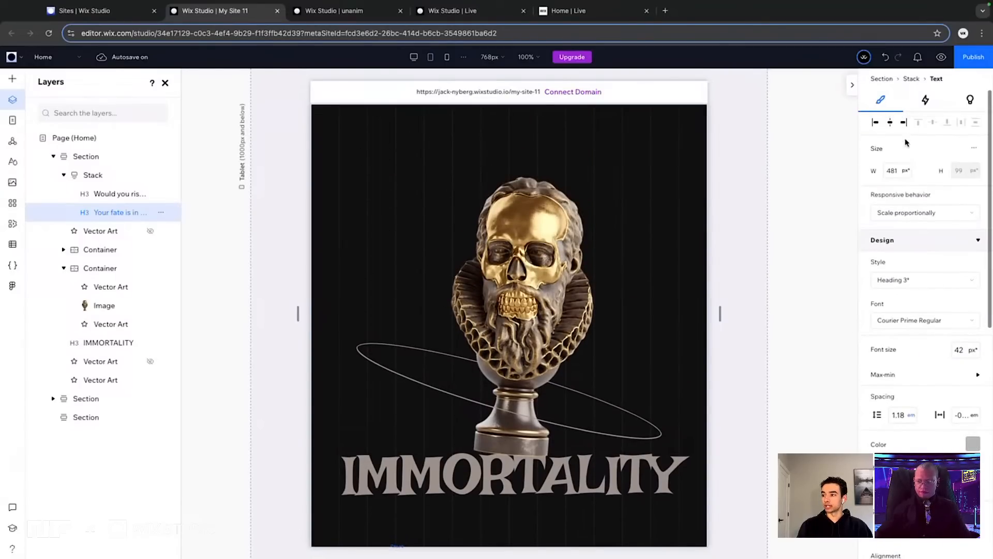
pyautogui.scroll(-1, 559, 310)
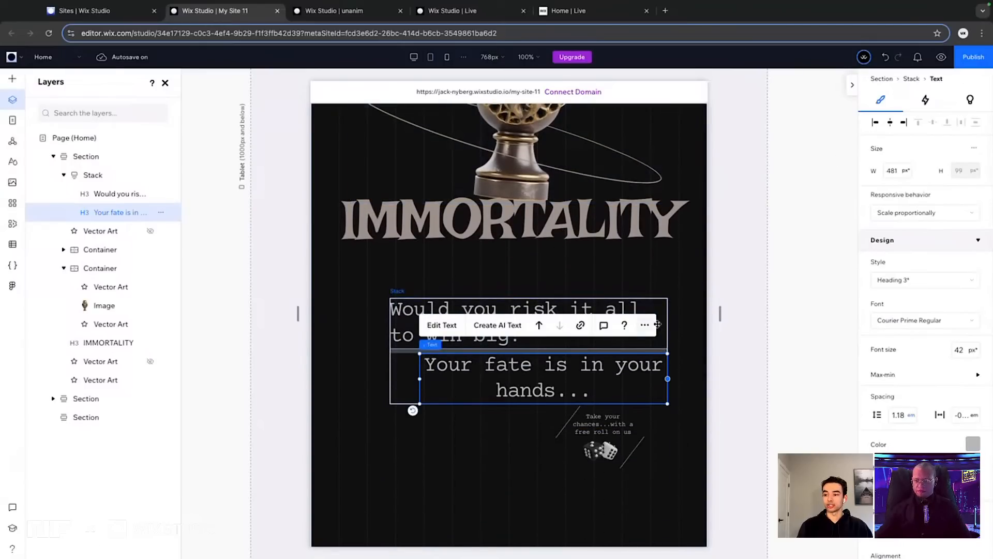
# Centre the text of the first tagline, "Would you risk it all to win big?"
pyautogui.click(409, 306)
pyautogui.scroll(-3, 926, 362)
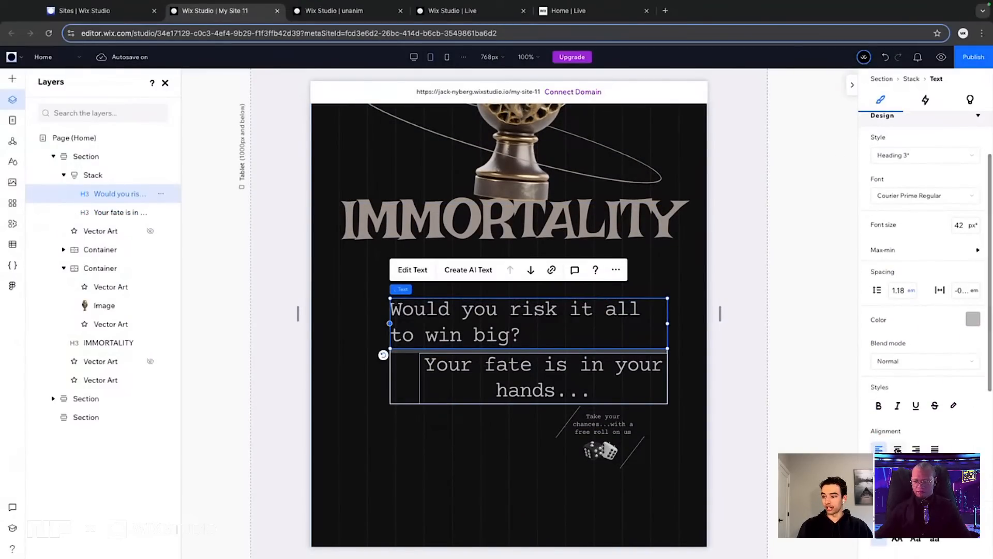
pyautogui.click(898, 448)
pyautogui.scroll(3, 879, 248)
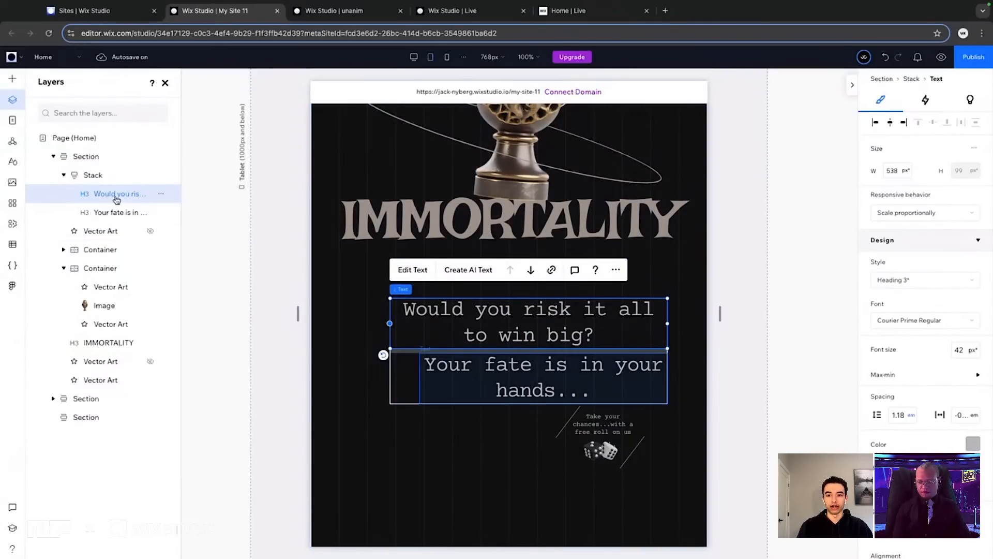
# Set the tagline stack's width to 85% and centre the stack horizontally below the title
pyautogui.click(93, 174)
pyautogui.click(900, 174)
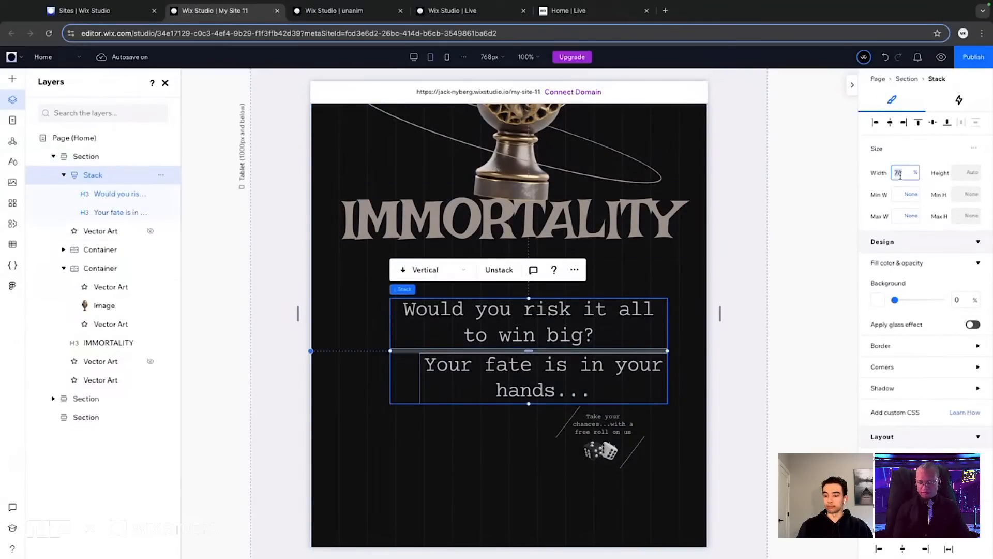
pyautogui.write('80')
pyautogui.press('Return')
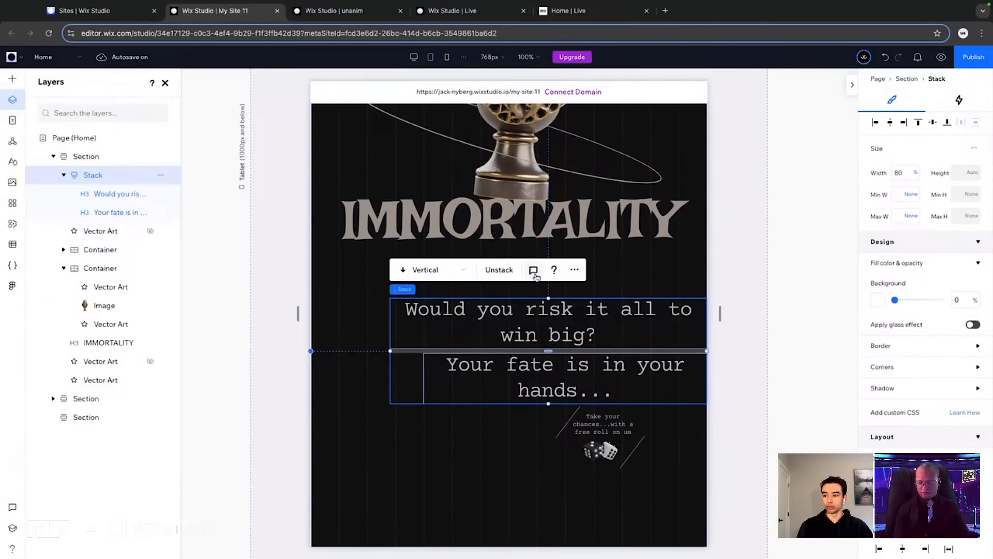
pyautogui.moveTo(571, 324); pyautogui.dragTo(509, 331)
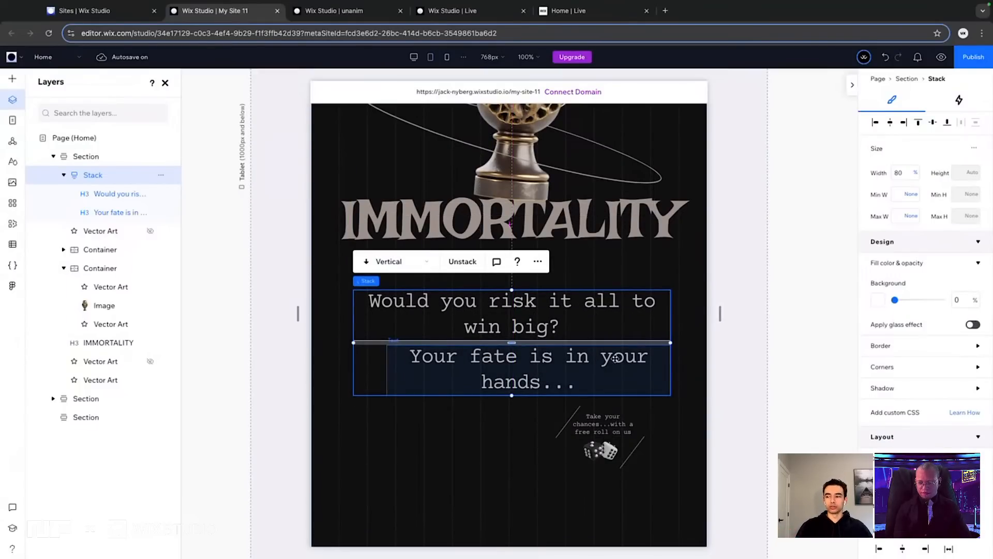
pyautogui.click(896, 173)
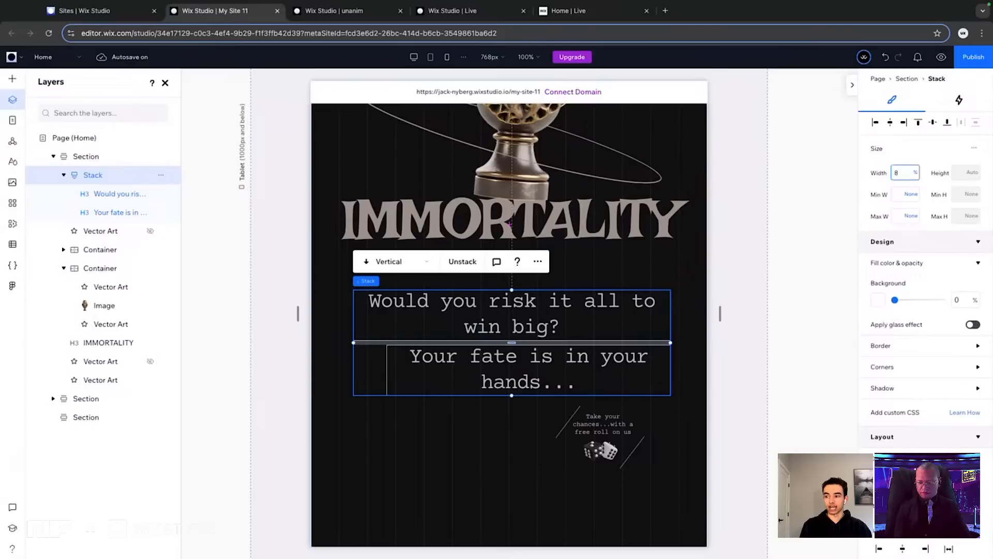
pyautogui.write('85')
pyautogui.press('Return')
# Set the width of the first tagline text, "Would you risk it all to win big?", to 70%
pyautogui.click(489, 312)
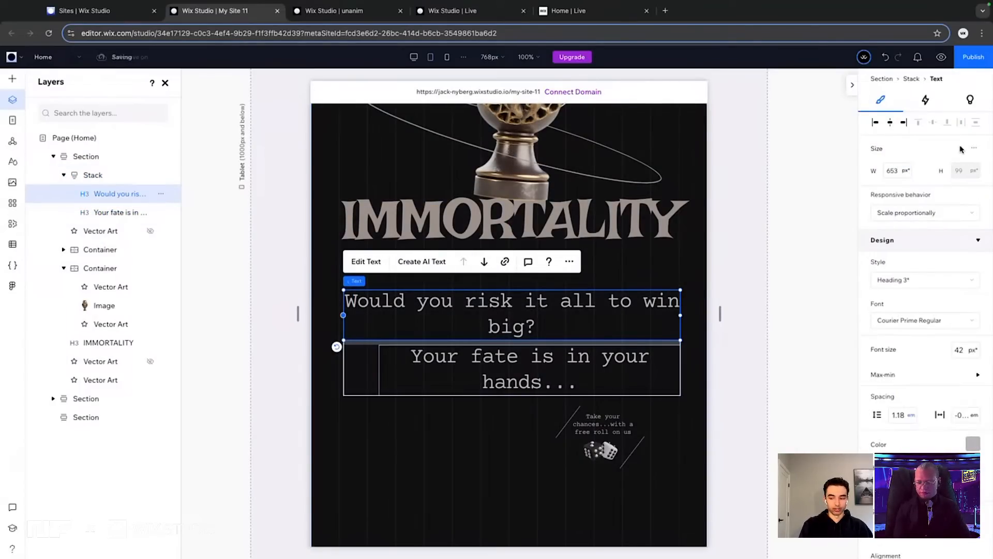
pyautogui.click(904, 172)
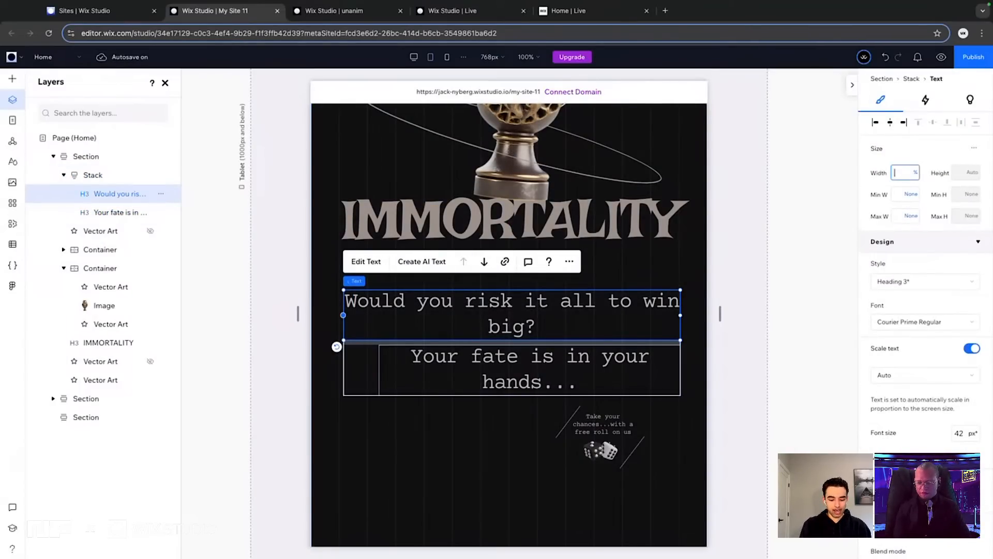
pyautogui.write('70')
pyautogui.press('Return')
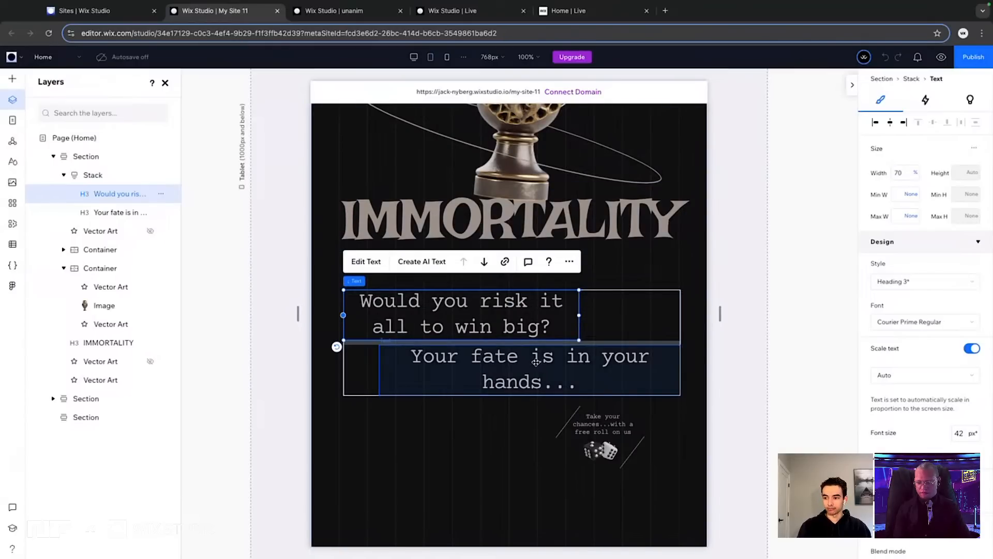
# Set the width of the second tagline text, "Your fate is in your hands...", to 70%
pyautogui.click(536, 361)
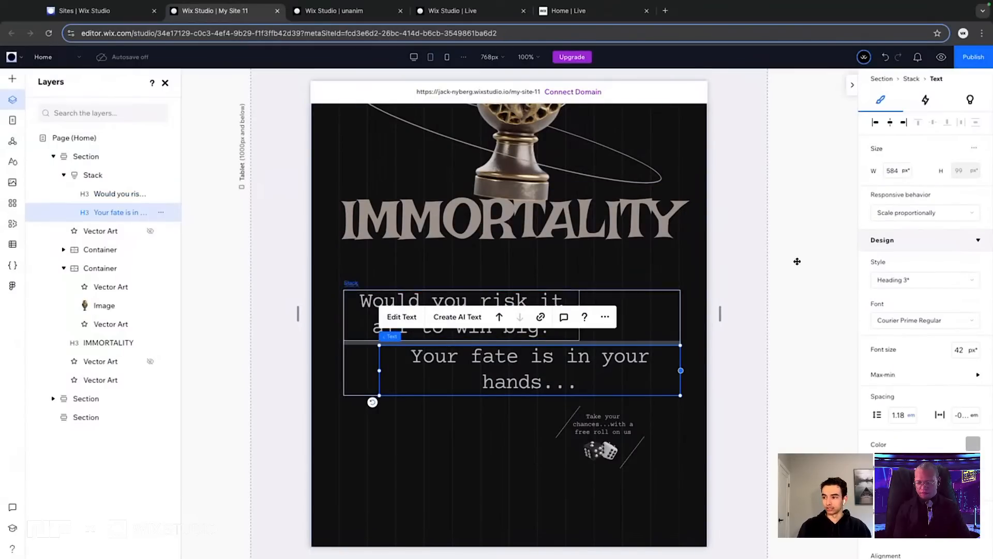
pyautogui.click(910, 171)
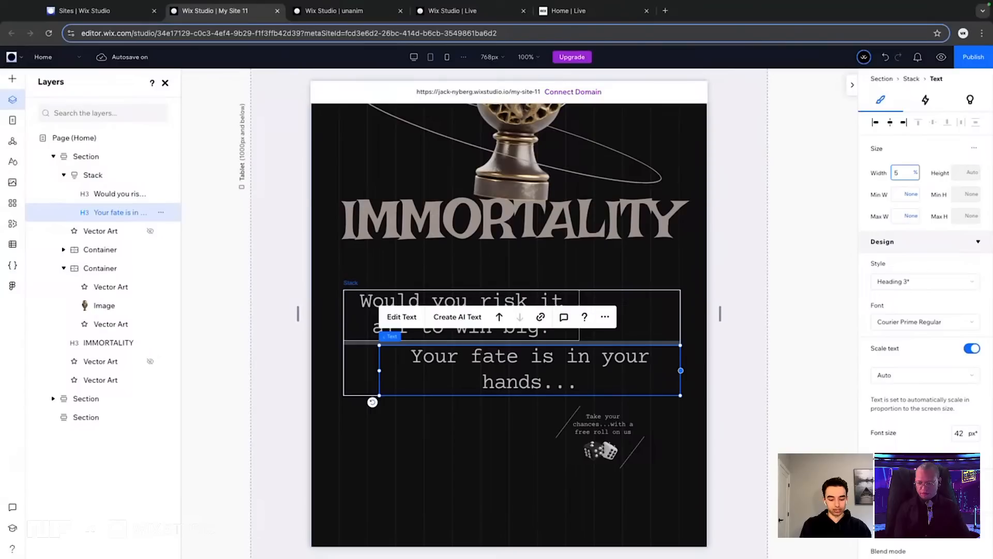
pyautogui.write('70')
pyautogui.press('Return')
pyautogui.click(903, 175)
pyautogui.write('7')
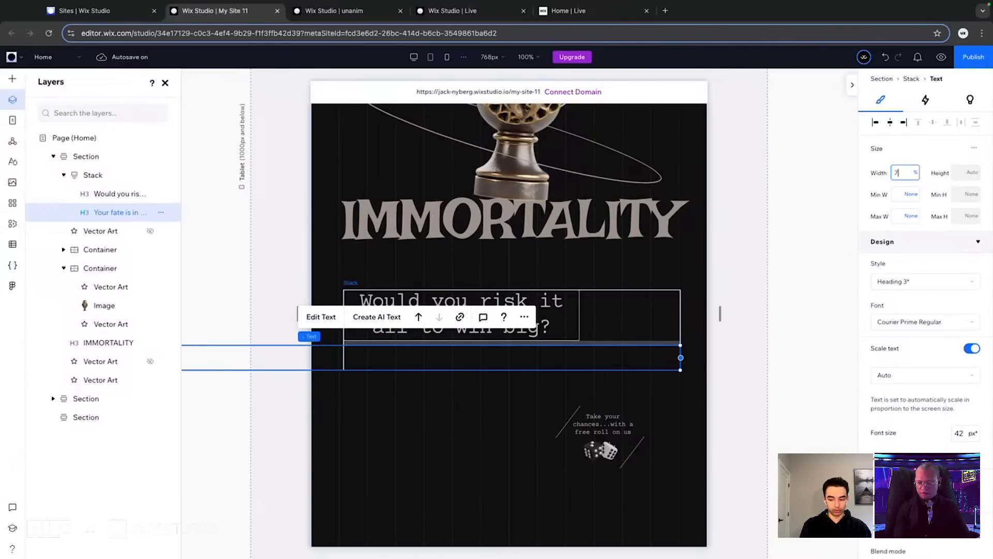
pyautogui.write('0')
pyautogui.press('Return')
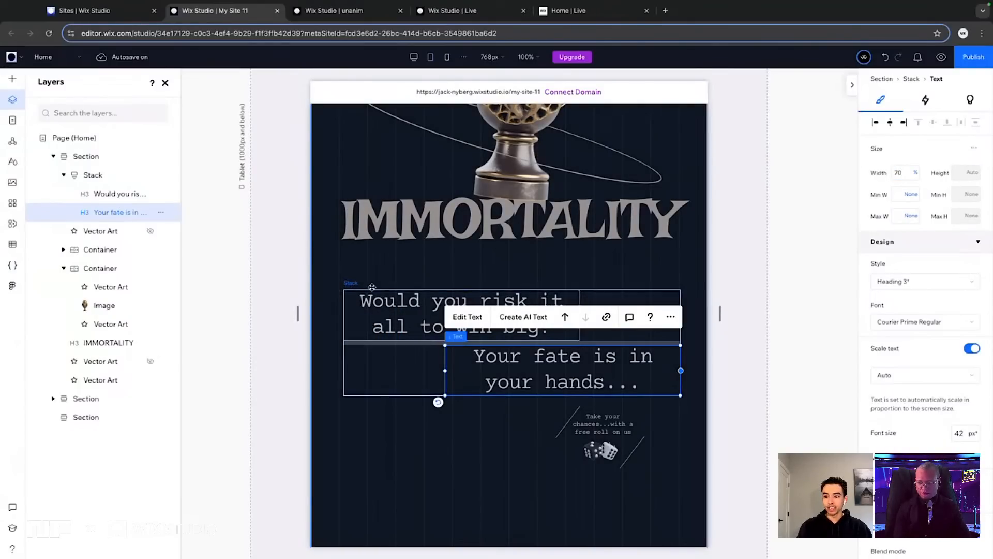
# Widen the gap between the two tagline texts in the stack and move the stack slightly higher, clear of the dice container
pyautogui.click(354, 284)
pyautogui.click(515, 341)
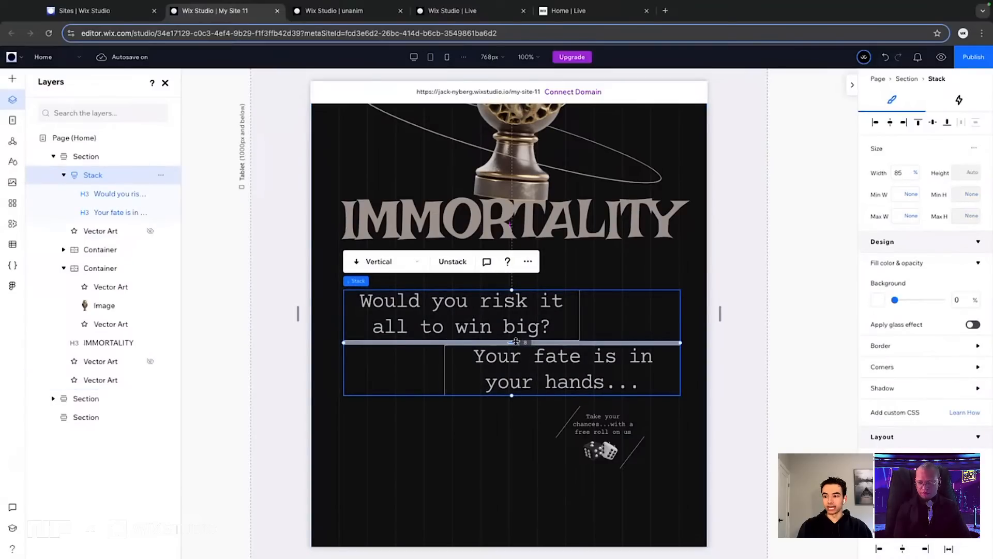
pyautogui.moveTo(514, 341); pyautogui.dragTo(511, 355)
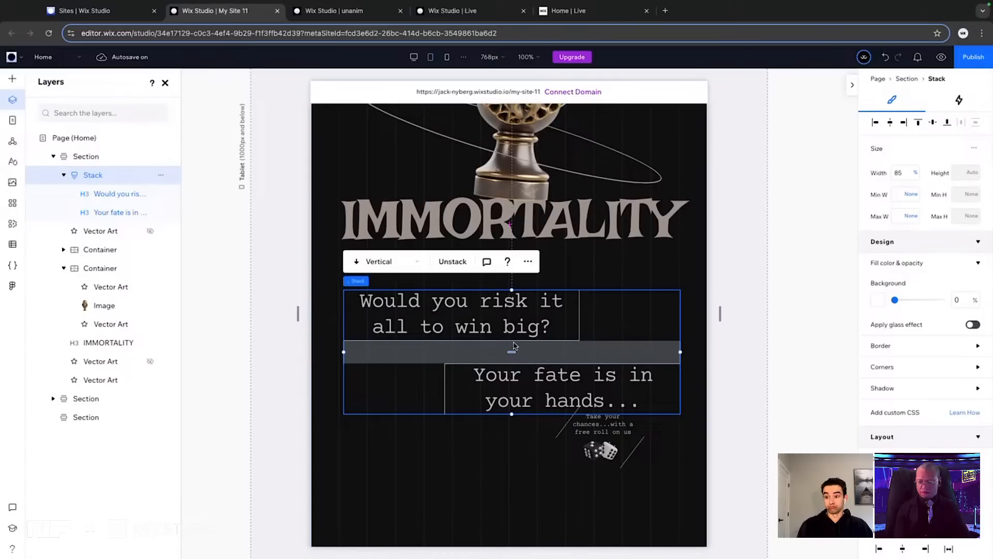
pyautogui.moveTo(455, 336); pyautogui.dragTo(455, 319)
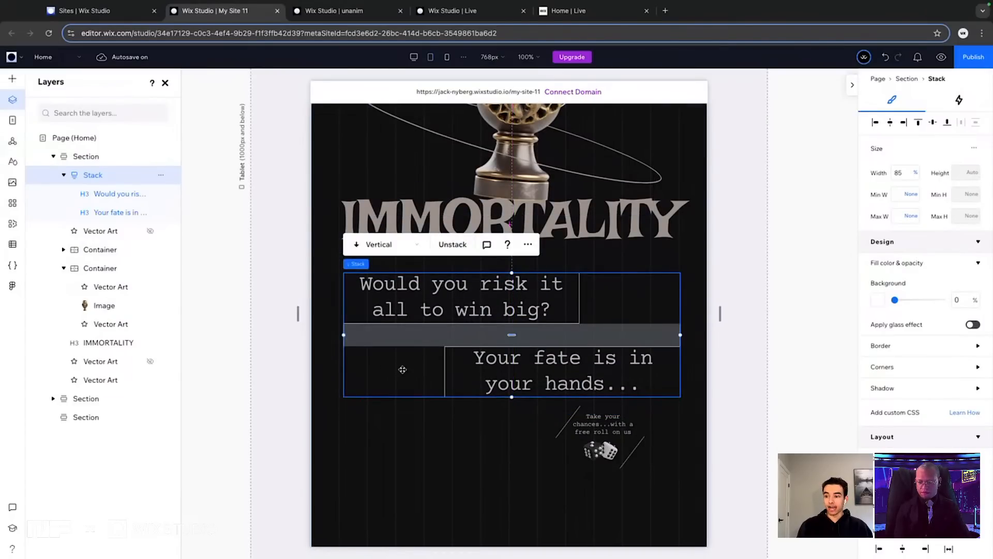
pyautogui.moveTo(388, 300); pyautogui.dragTo(388, 305)
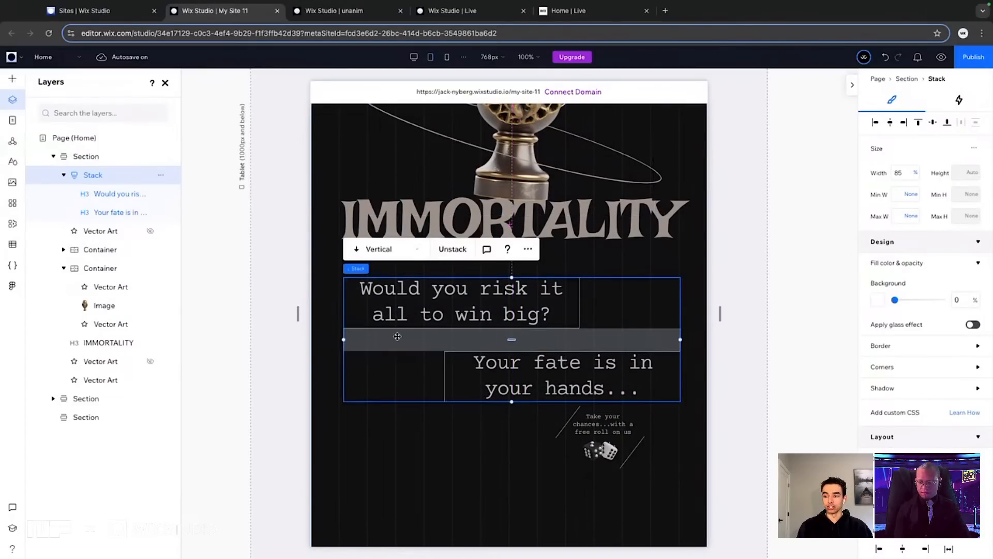
# Try a height of 200 vh for the hero section and undo the change
pyautogui.scroll(-2, 397, 336)
pyautogui.click(595, 375)
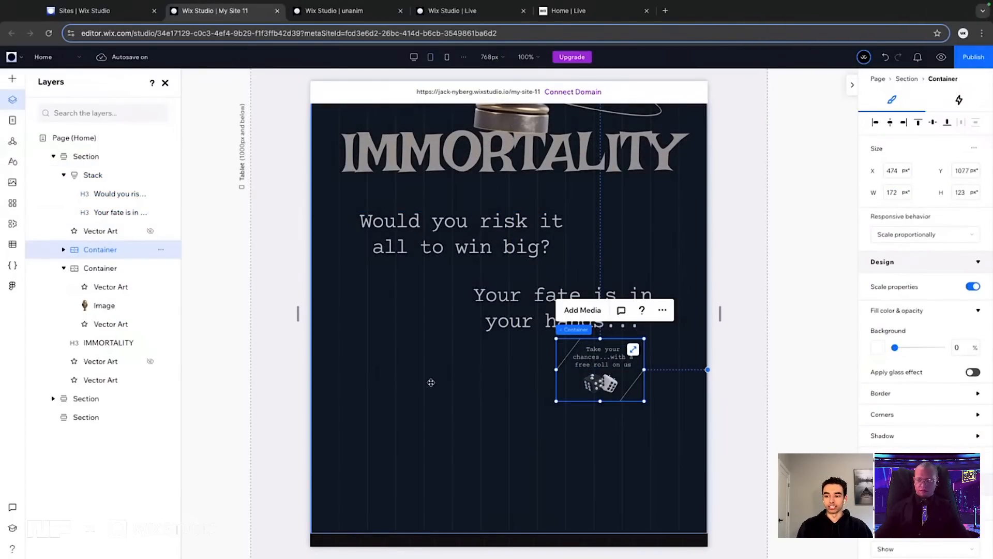
pyautogui.scroll(-2, 539, 412)
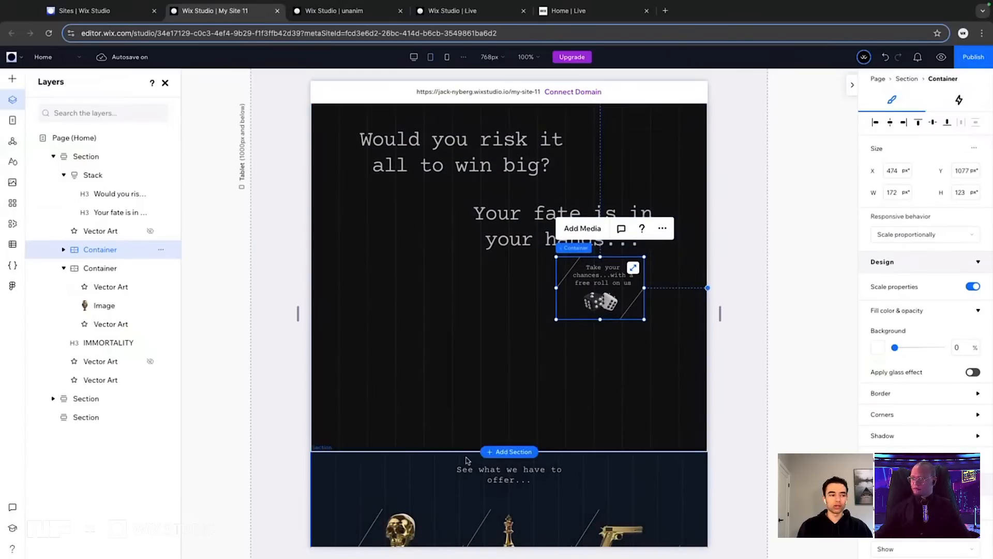
pyautogui.click(464, 375)
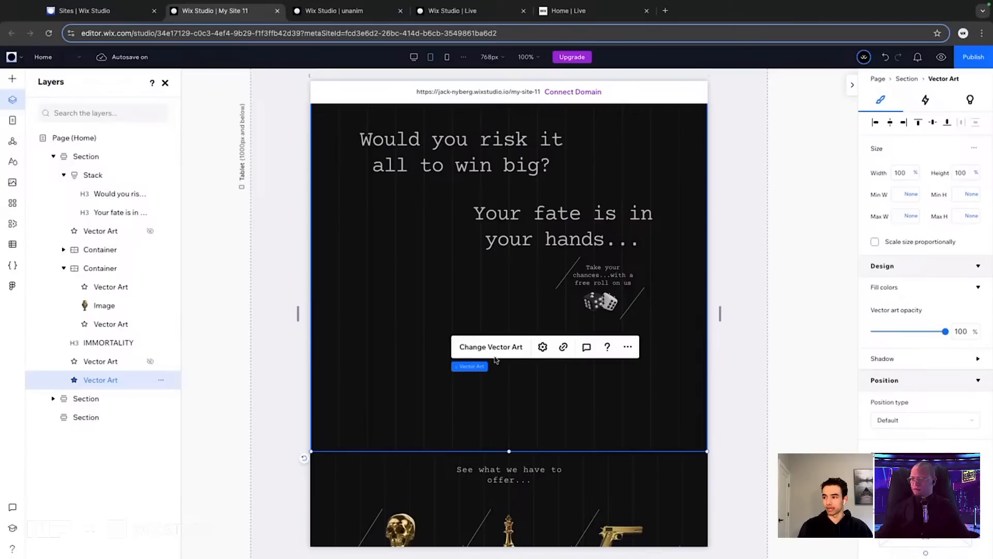
pyautogui.click(97, 157)
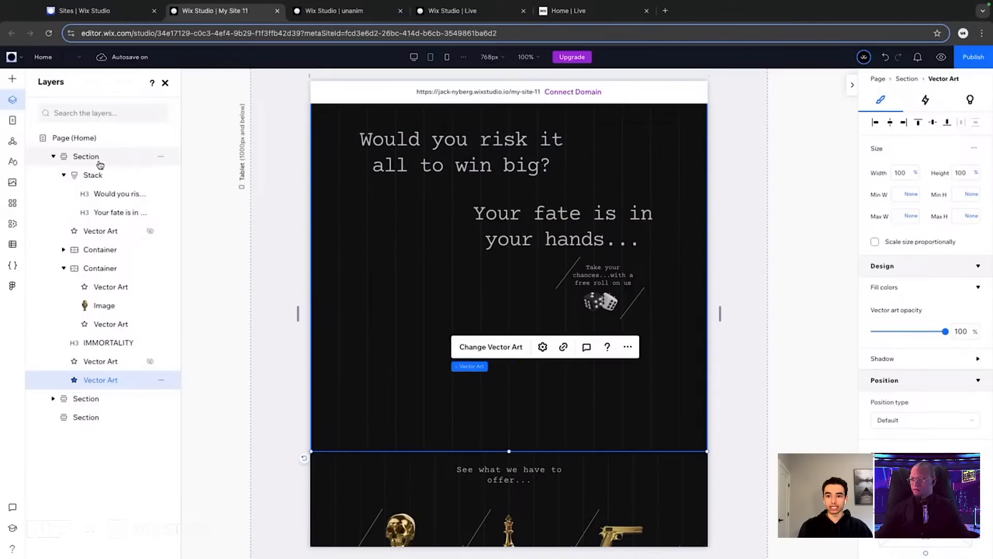
pyautogui.click(965, 149)
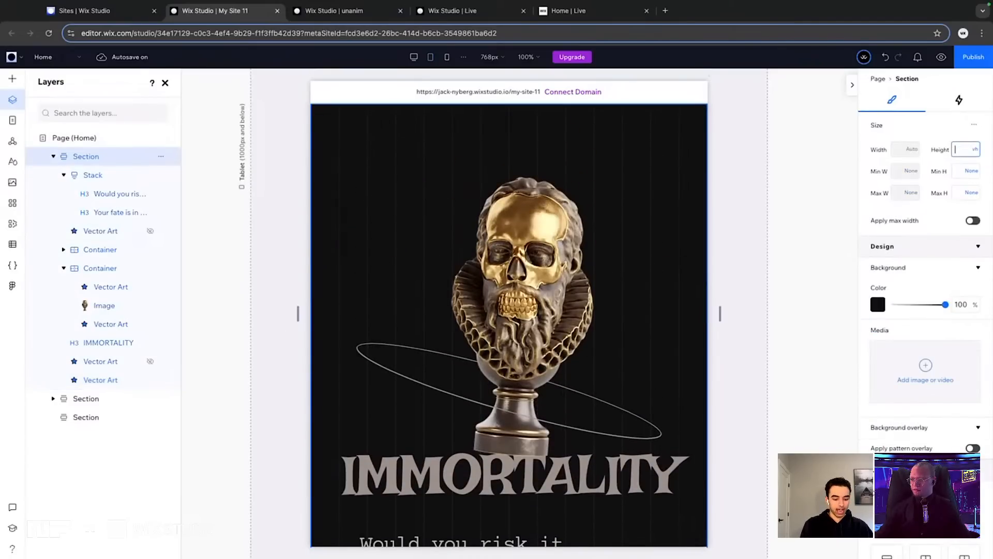
pyautogui.press('Return')
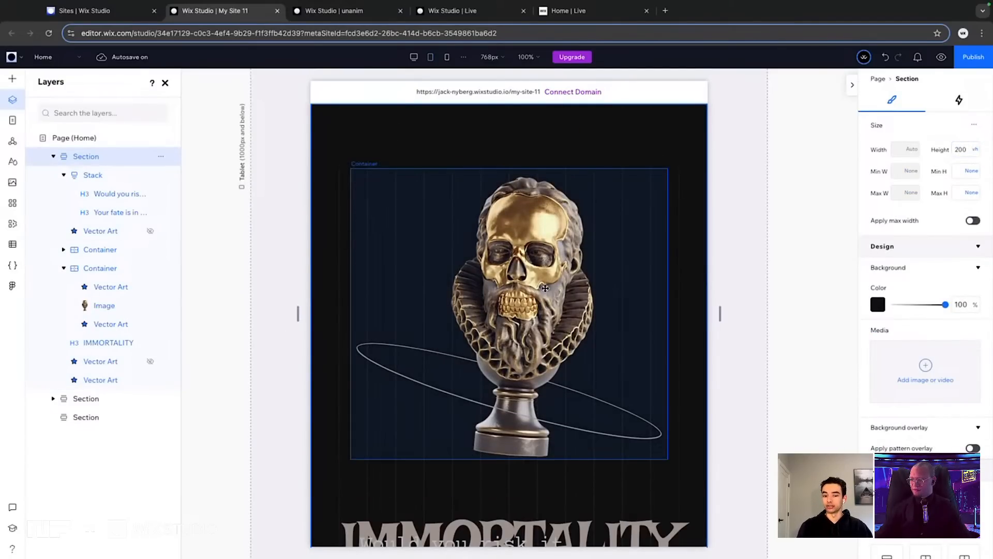
pyautogui.hotkey('ctrl', 'z')
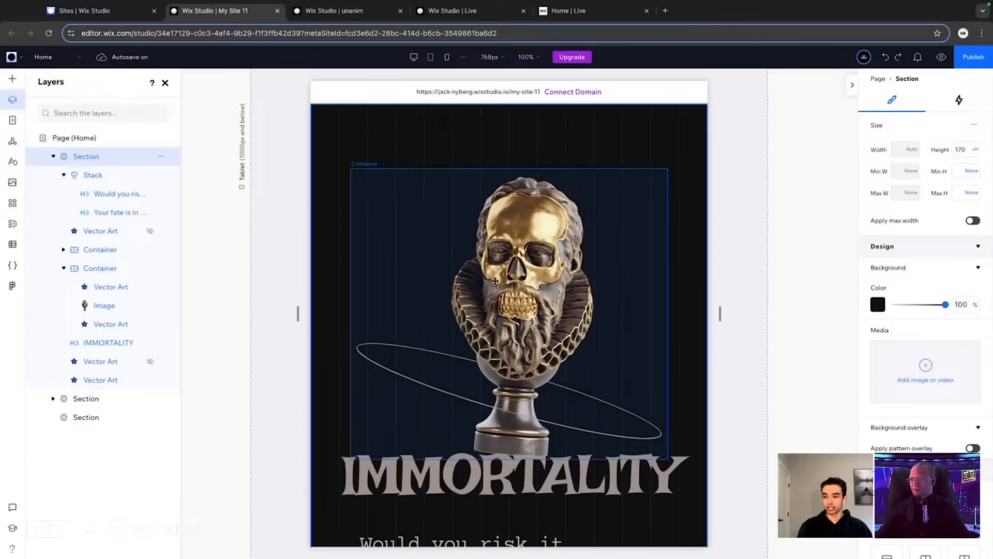
# Move the golden bust container higher in the hero section and raise the IMMORTALITY title to about Y 577 px
pyautogui.click(499, 293)
pyautogui.moveTo(551, 355); pyautogui.dragTo(550, 323)
pyautogui.click(512, 492)
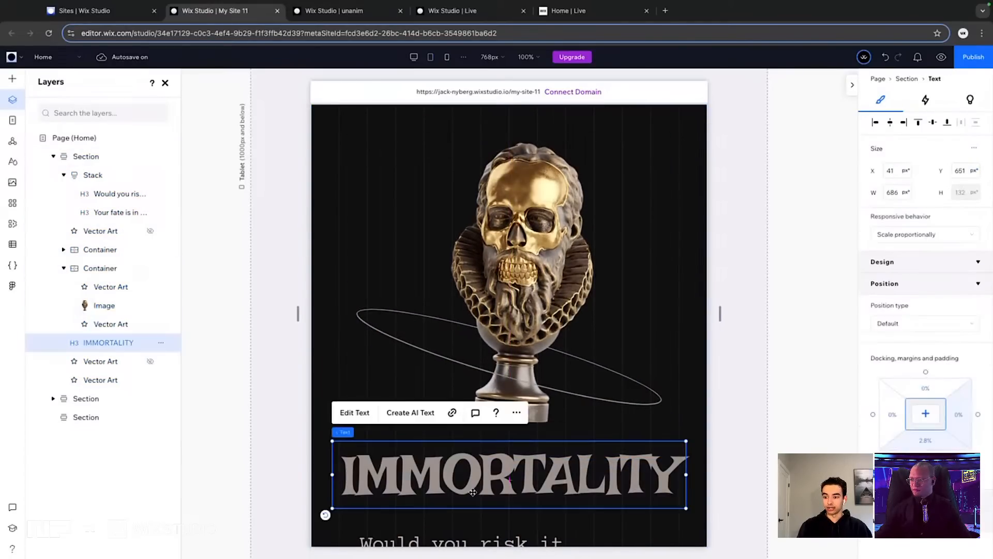
pyautogui.moveTo(514, 491); pyautogui.dragTo(512, 454)
# Move the tagline stack higher, closer beneath the IMMORTALITY title
pyautogui.scroll(-4, 467, 374)
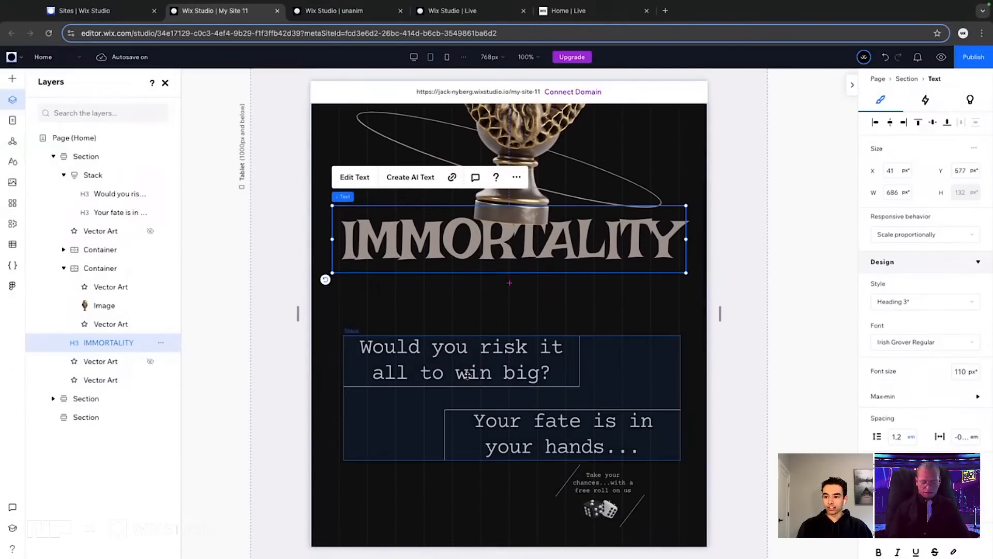
pyautogui.click(467, 375)
pyautogui.moveTo(499, 373); pyautogui.dragTo(492, 321)
# Enlarge the dice container below the taglines to about 493 × 353 px, keeping its upper-right corner in place
pyautogui.click(604, 491)
pyautogui.scroll(-4, 605, 493)
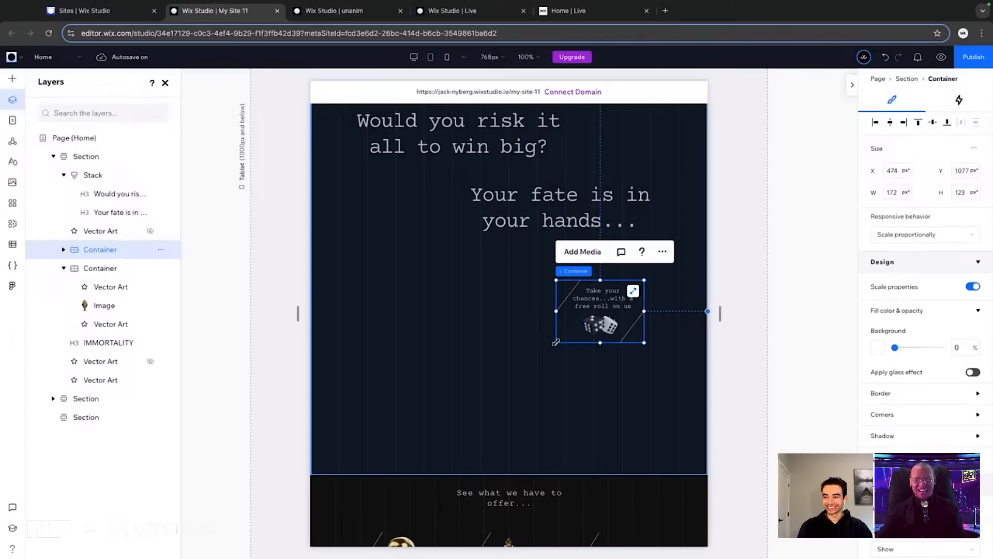
pyautogui.moveTo(556, 343); pyautogui.dragTo(408, 456)
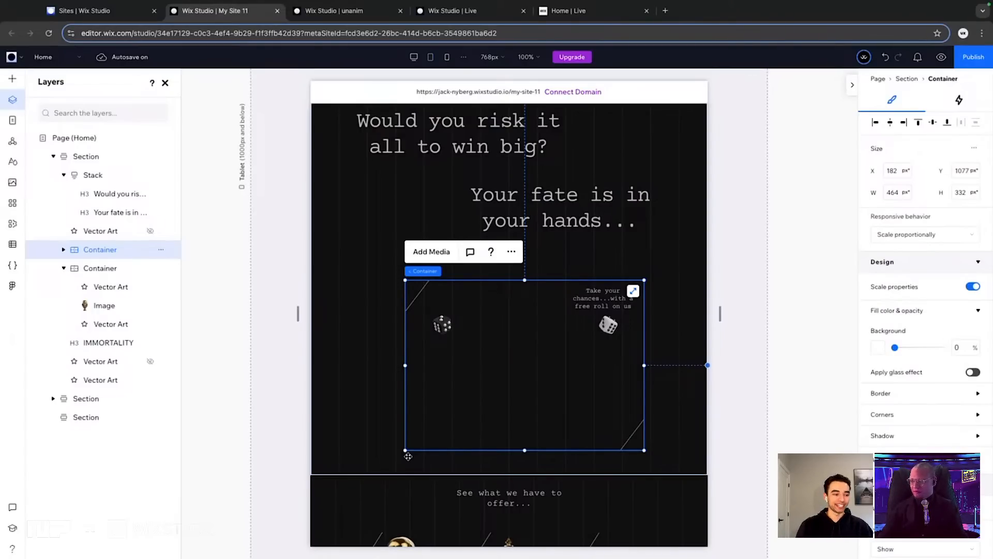
pyautogui.click(597, 293)
pyautogui.click(476, 328)
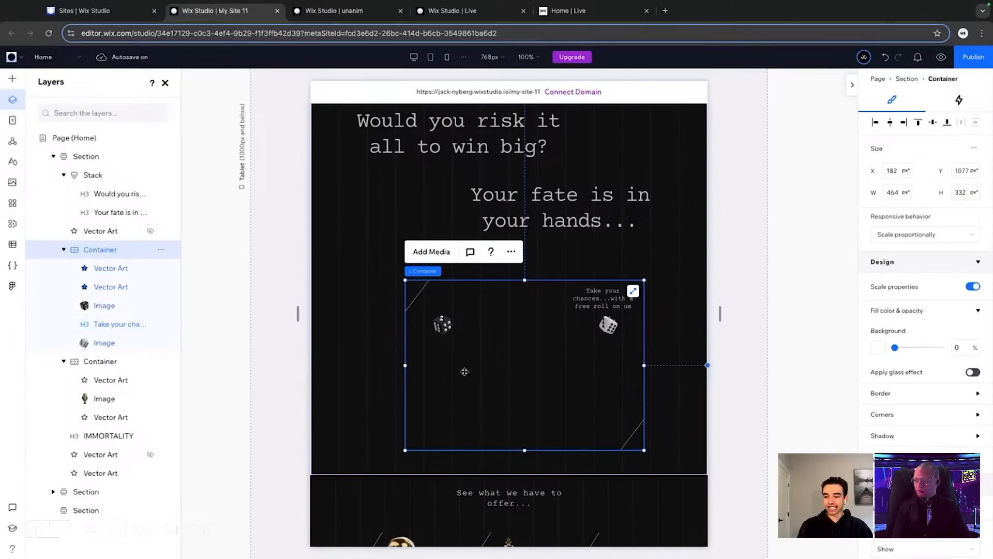
pyautogui.moveTo(402, 455); pyautogui.dragTo(388, 461)
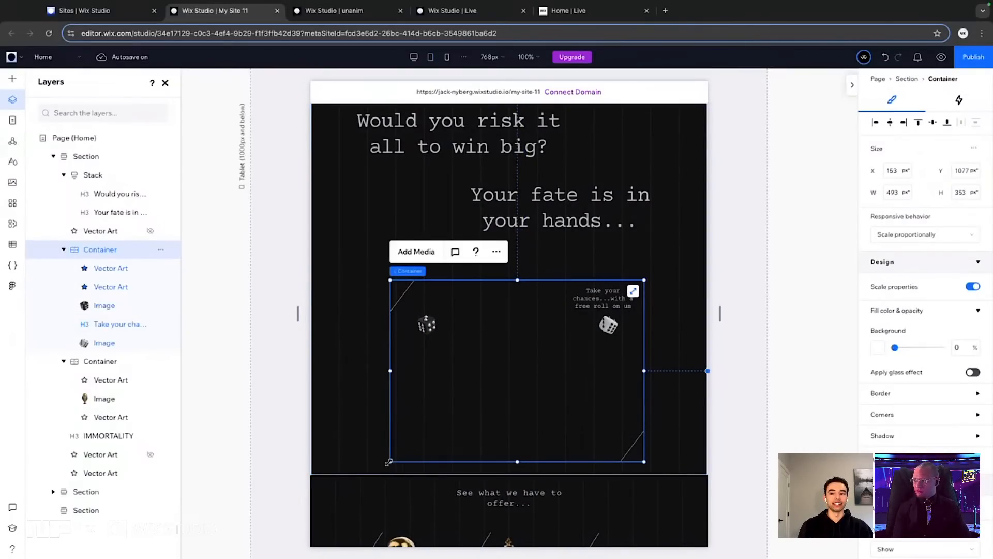
# Set the dice container's text to a font size of 42, widen its box to about 409 px and centre it horizontally
pyautogui.click(594, 302)
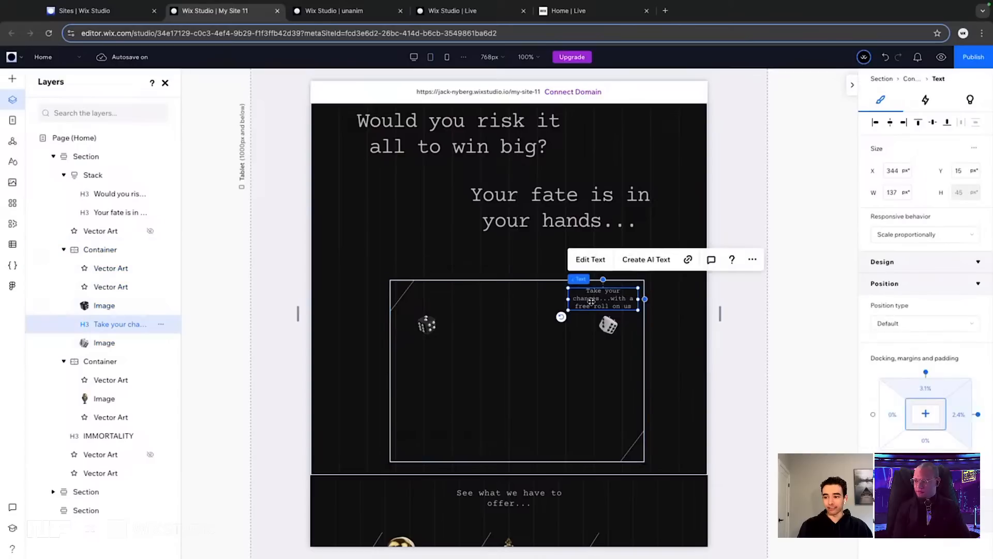
pyautogui.click(960, 371)
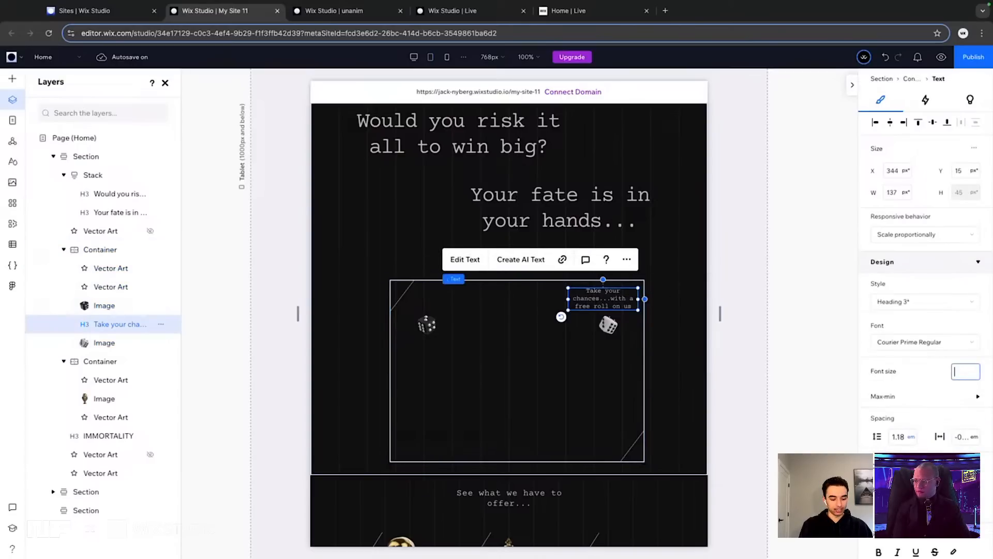
pyautogui.write('42')
pyautogui.press('Return')
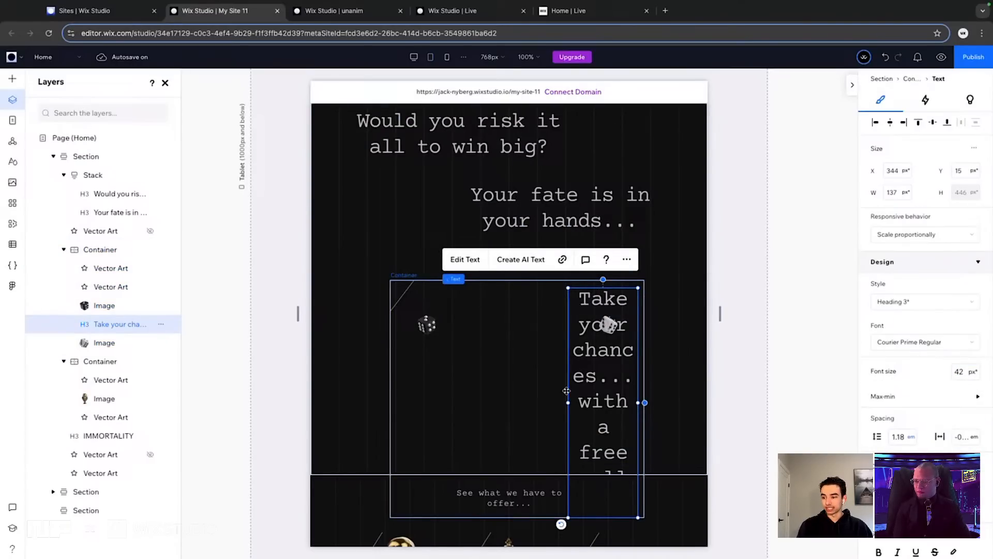
pyautogui.moveTo(570, 403); pyautogui.dragTo(432, 373)
pyautogui.moveTo(551, 332); pyautogui.dragTo(530, 331)
pyautogui.click(890, 122)
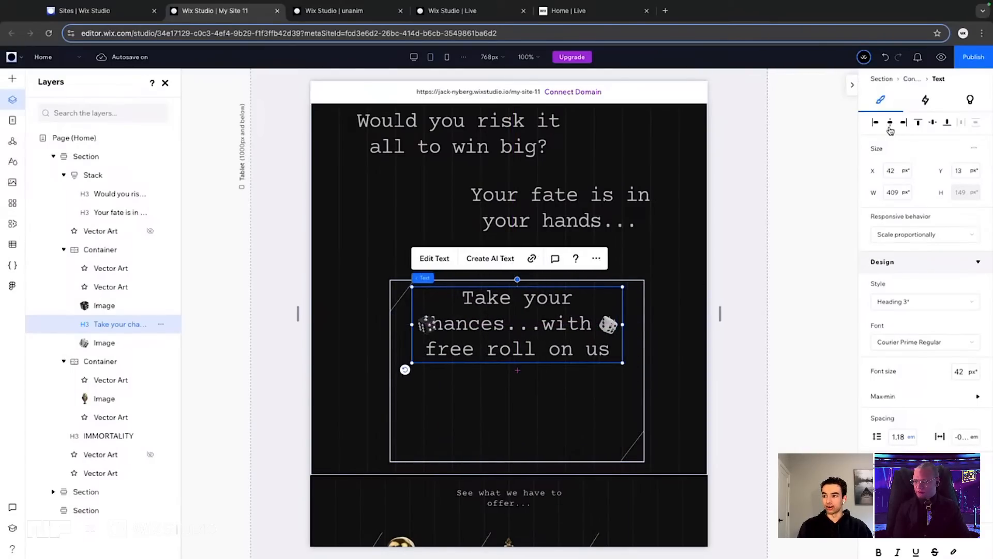
# Enlarge the black die to about 125 × 119 px and place it below the text in the dice container
pyautogui.click(427, 325)
pyautogui.moveTo(428, 326); pyautogui.dragTo(462, 417)
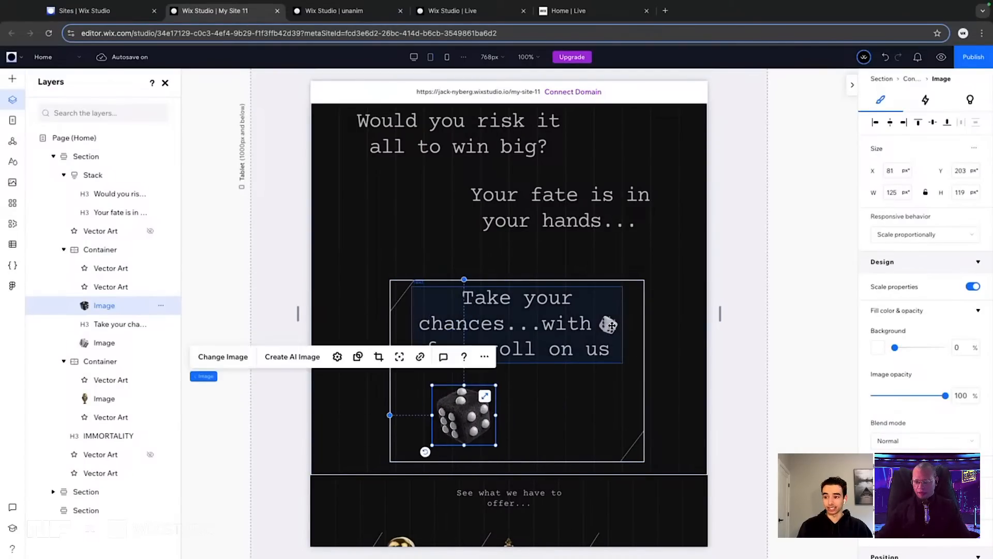
# Try to move the white die out from beneath the text and undo the change
pyautogui.click(611, 324)
pyautogui.click(106, 341)
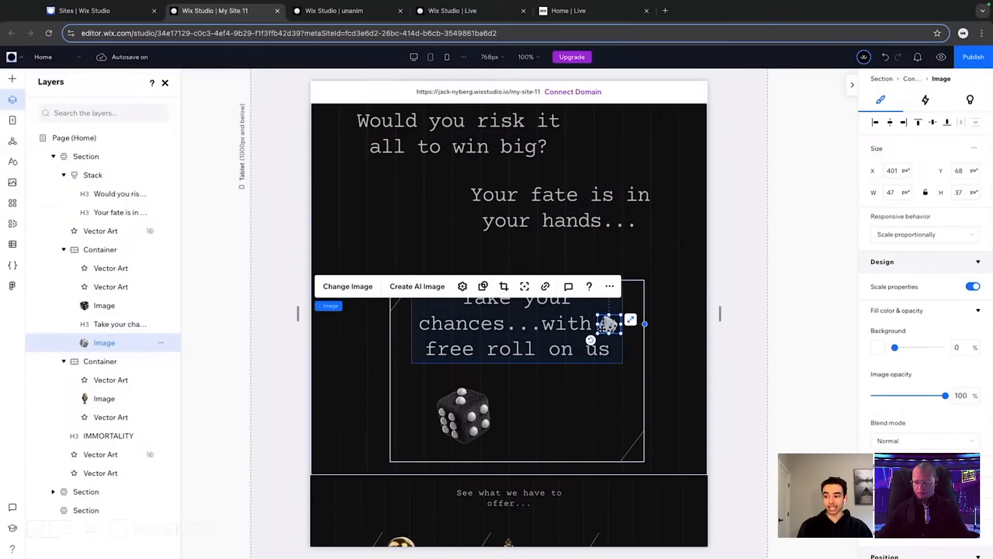
pyautogui.moveTo(610, 327)
pyautogui.mouseDown()
pyautogui.moveTo(520, 394)
pyautogui.moveTo(611, 344)
pyautogui.mouseUp()
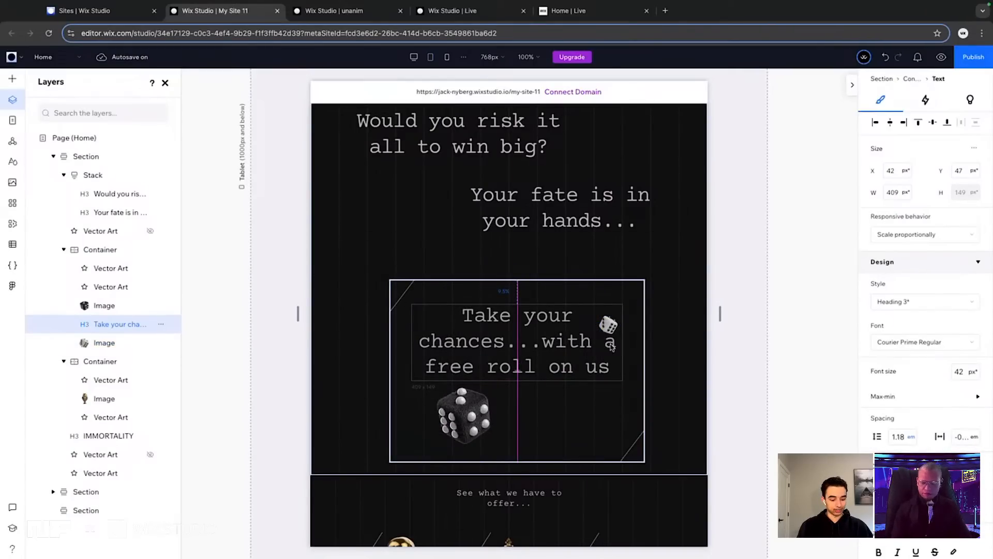
pyautogui.click(112, 342)
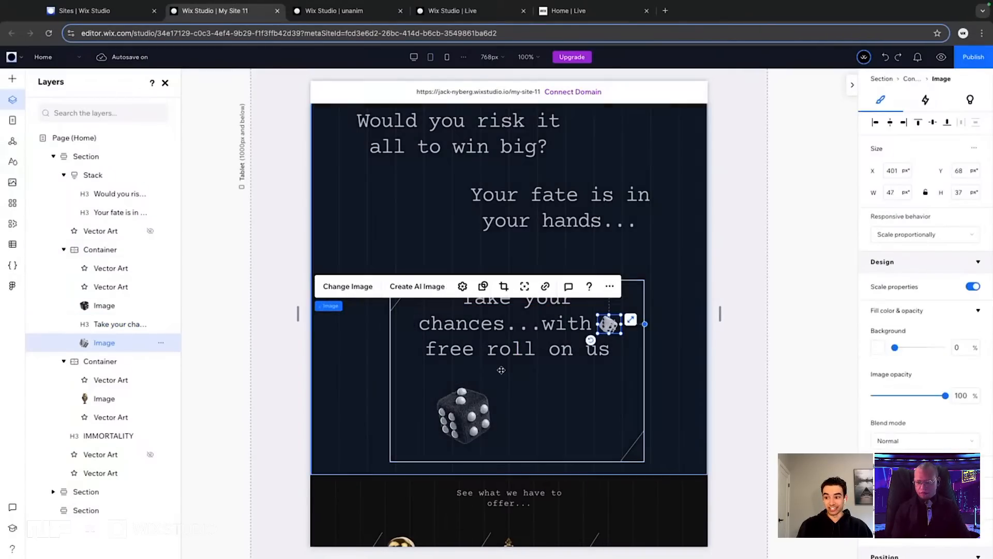
pyautogui.moveTo(608, 325); pyautogui.dragTo(588, 388)
pyautogui.press('super+z')
pyautogui.click(115, 343)
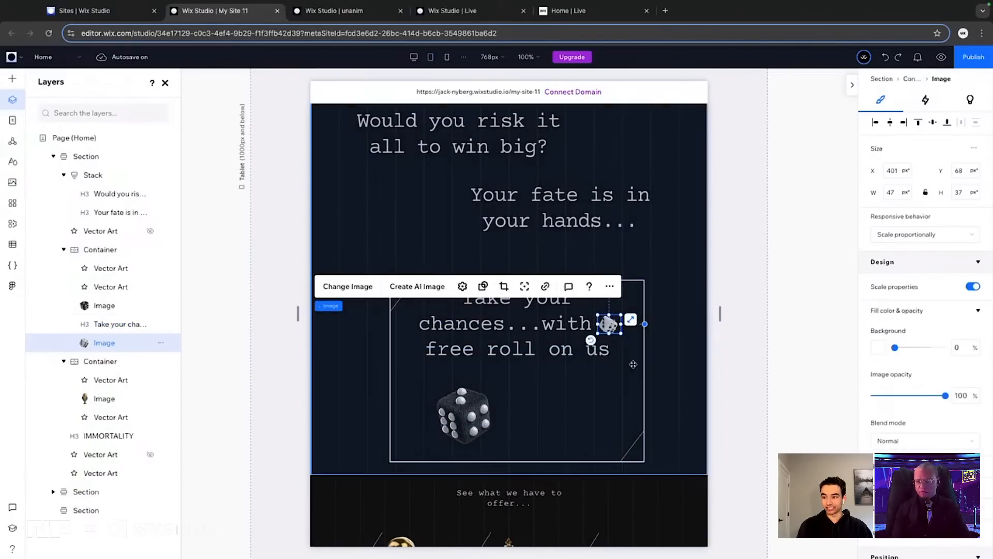
# Shift the text aside, place the white die below it beside the black die, and centre the text horizontally again
pyautogui.moveTo(551, 327); pyautogui.dragTo(520, 329)
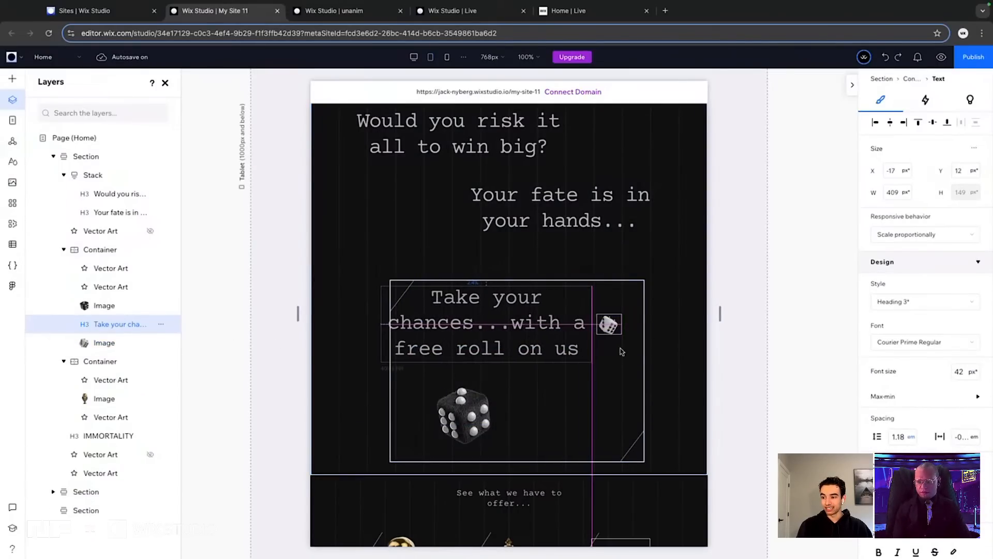
pyautogui.click(610, 325)
pyautogui.moveTo(610, 324); pyautogui.dragTo(541, 414)
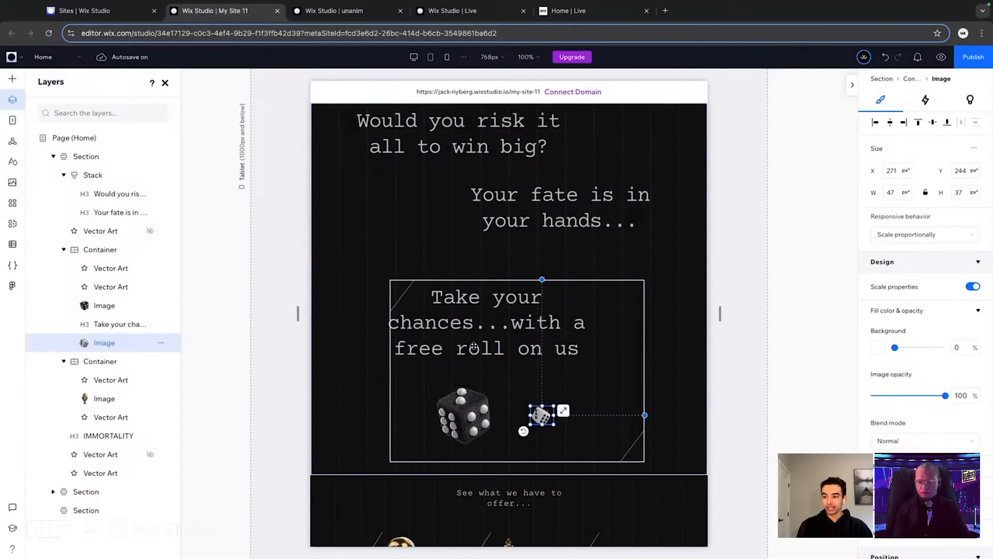
pyautogui.click(521, 337)
pyautogui.moveTo(521, 337); pyautogui.dragTo(522, 337)
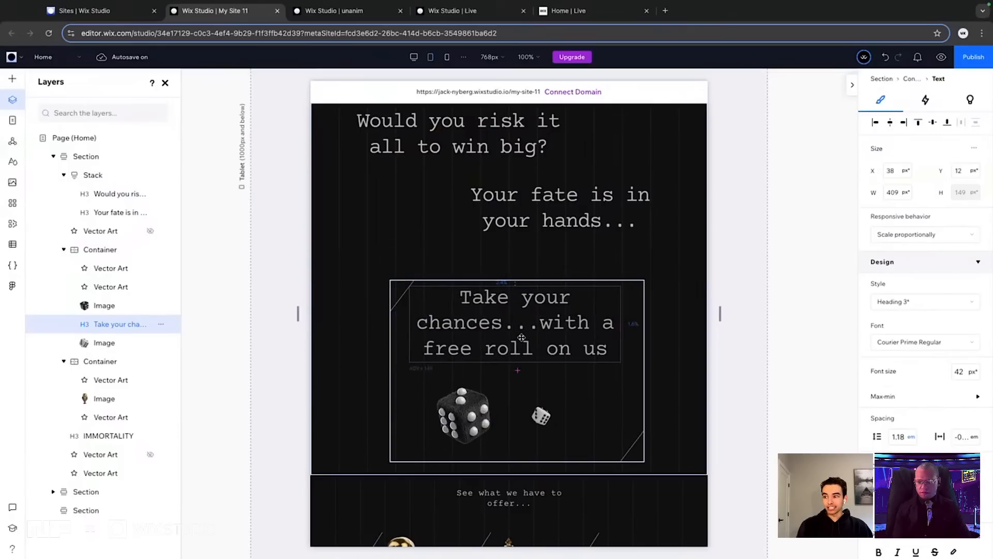
pyautogui.click(891, 122)
# Enlarge the white die to about 140 × 111 px against the black die and move the pair closer beneath the text's centre
pyautogui.click(541, 414)
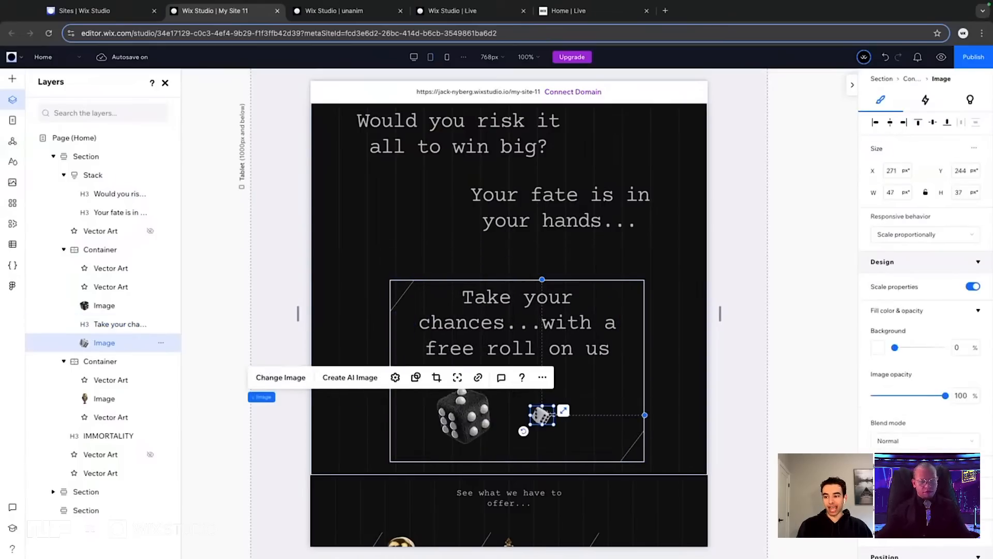
pyautogui.moveTo(554, 405); pyautogui.dragTo(499, 420)
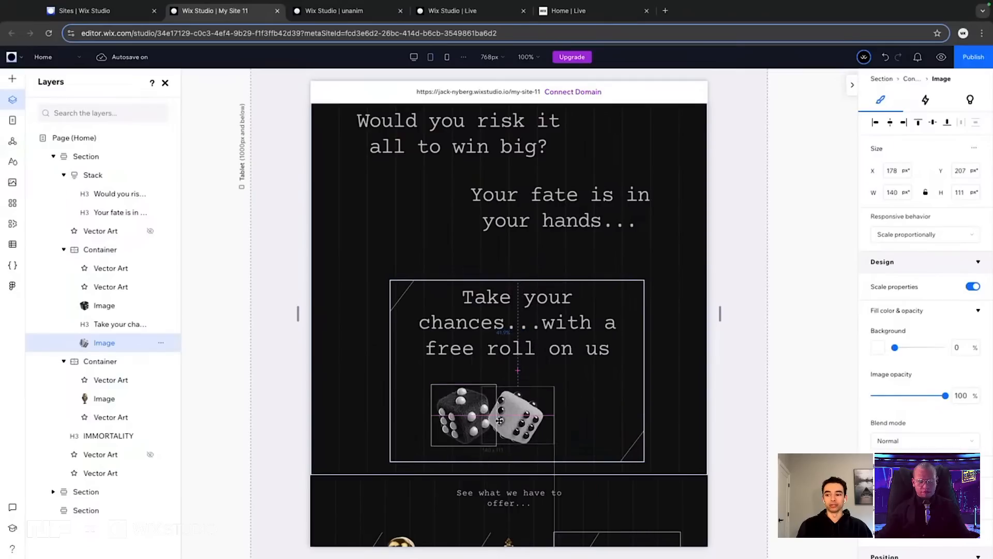
pyautogui.click(458, 422)
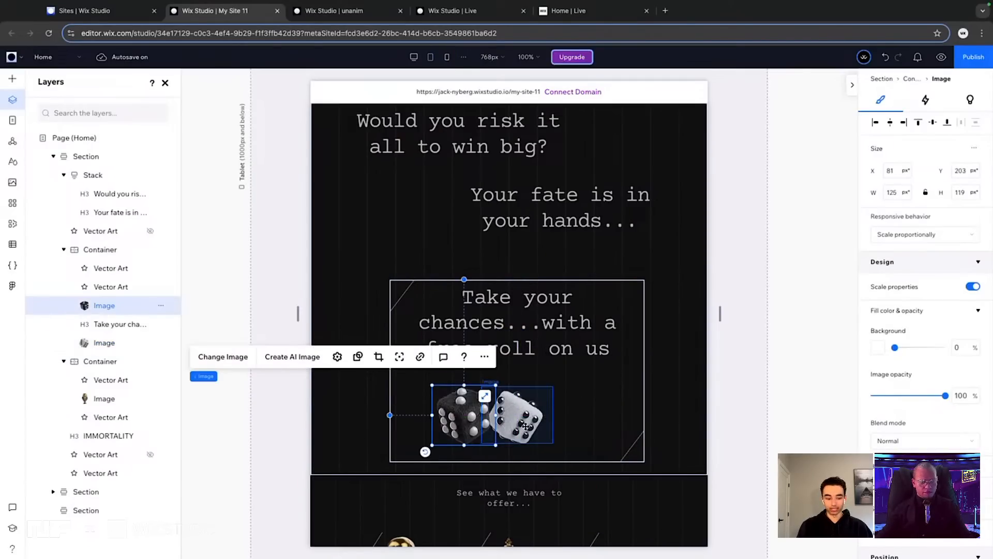
pyautogui.keyDown('shift'); pyautogui.click(486, 425); pyautogui.keyUp('shift')
pyautogui.moveTo(486, 425); pyautogui.dragTo(495, 410)
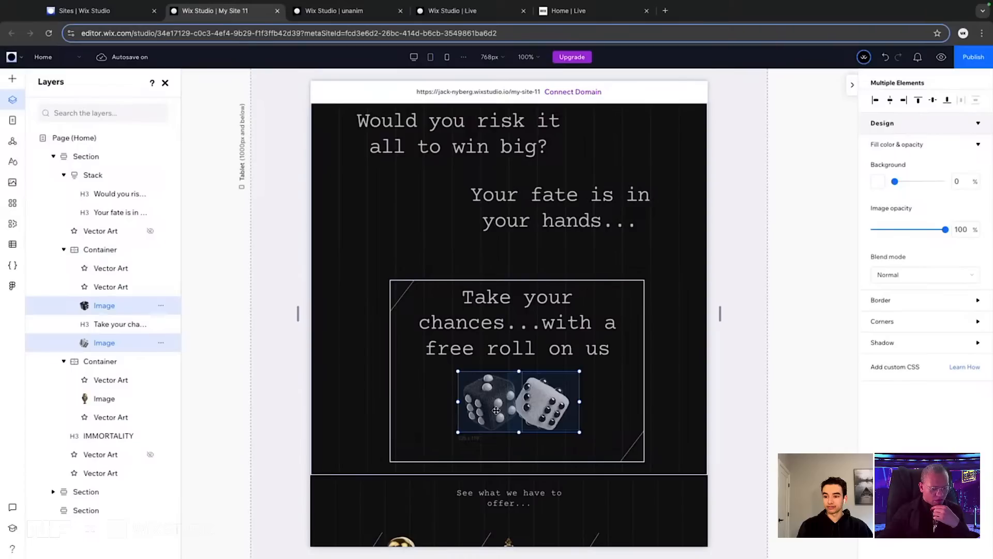
# Enlarge the diagonal line in the dice container's upper-left corner and widen the container leftward to about 550 px
pyautogui.click(405, 298)
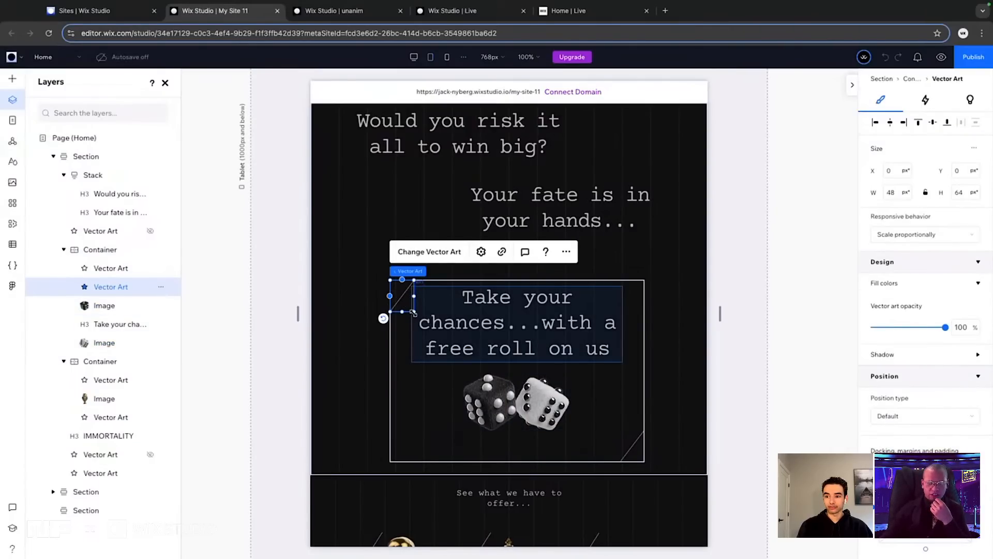
pyautogui.moveTo(414, 311); pyautogui.dragTo(361, 371)
pyautogui.click(396, 401)
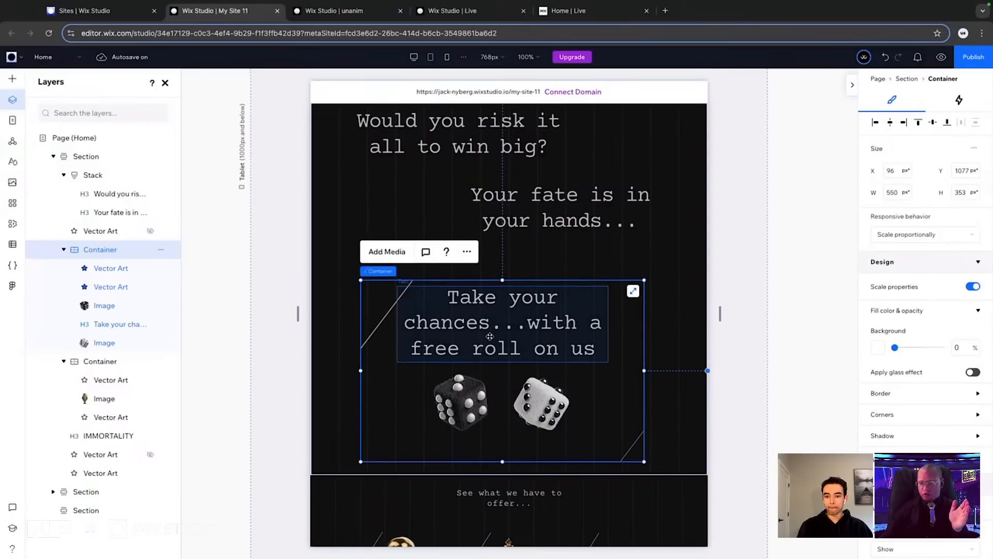
# Resize the container's upper-left diagonal line to about 118 × 156 px and its lower-right one to about 109 × 144 px
pyautogui.click(389, 346)
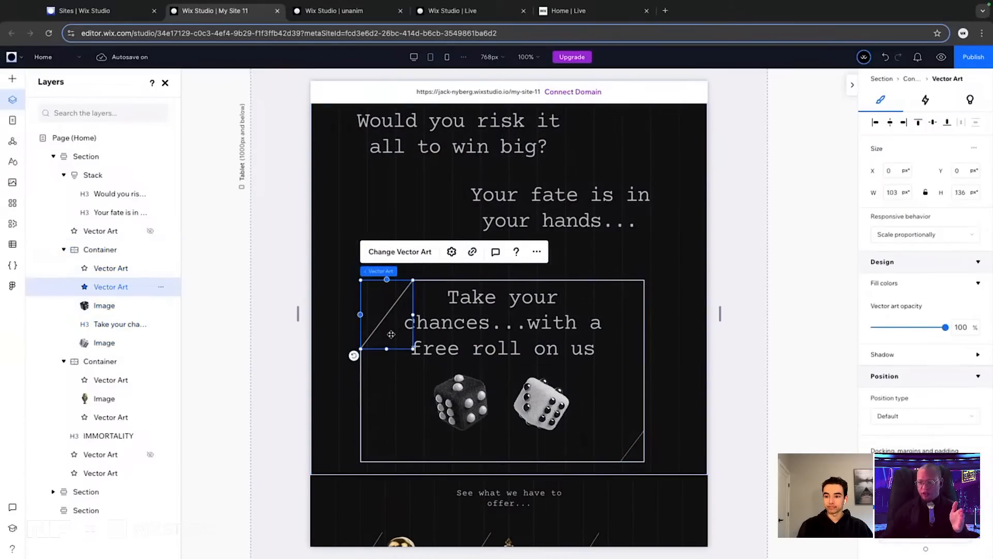
pyautogui.moveTo(412, 349); pyautogui.dragTo(410, 380)
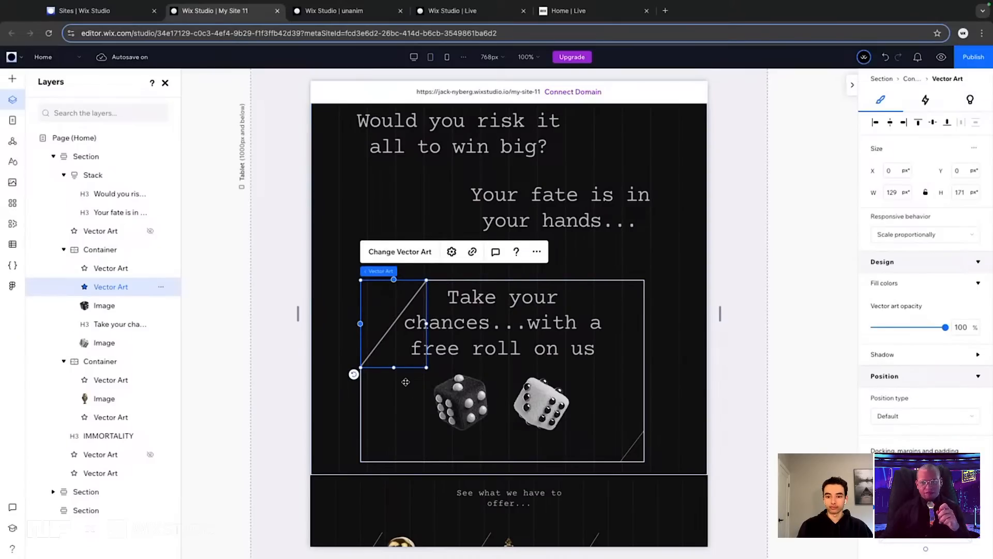
pyautogui.click(431, 370)
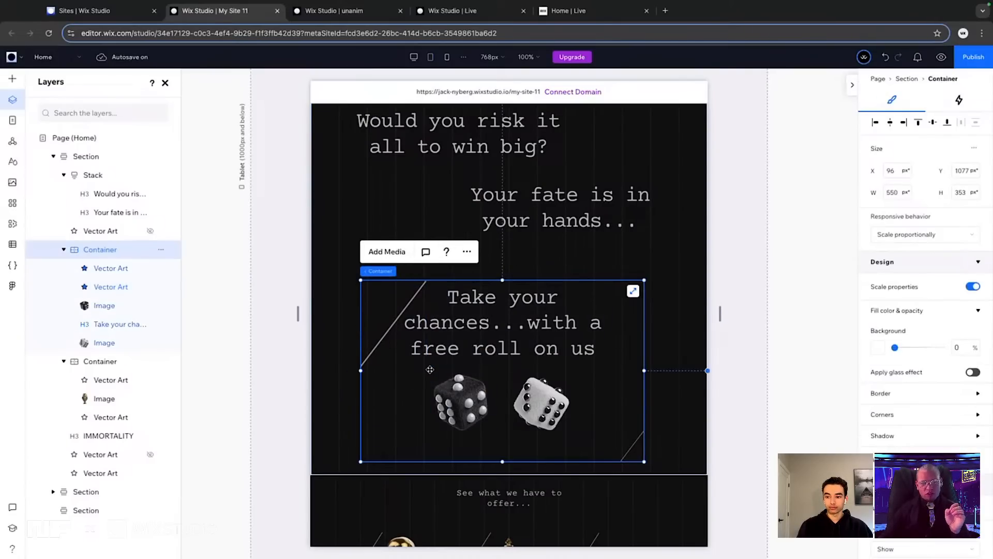
pyautogui.click(384, 326)
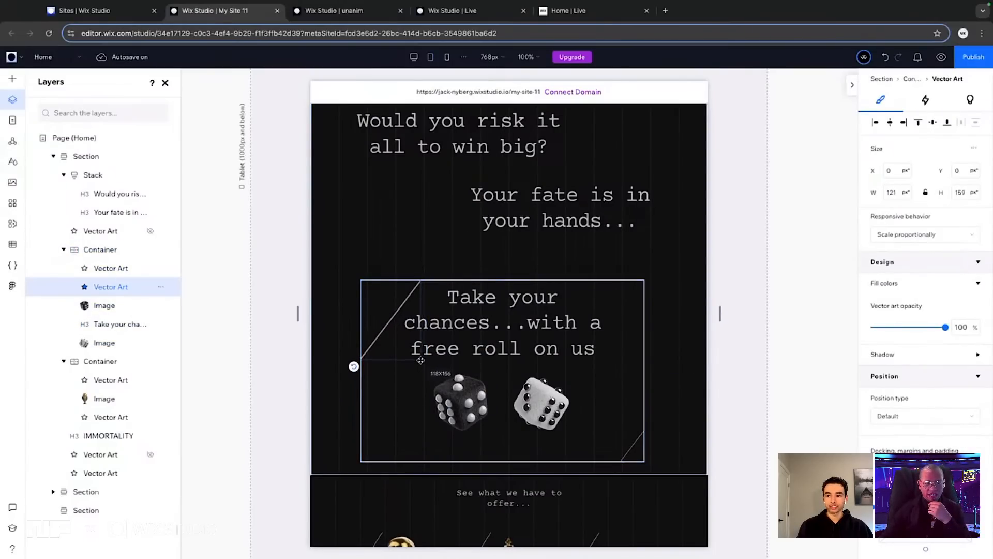
pyautogui.click(626, 437)
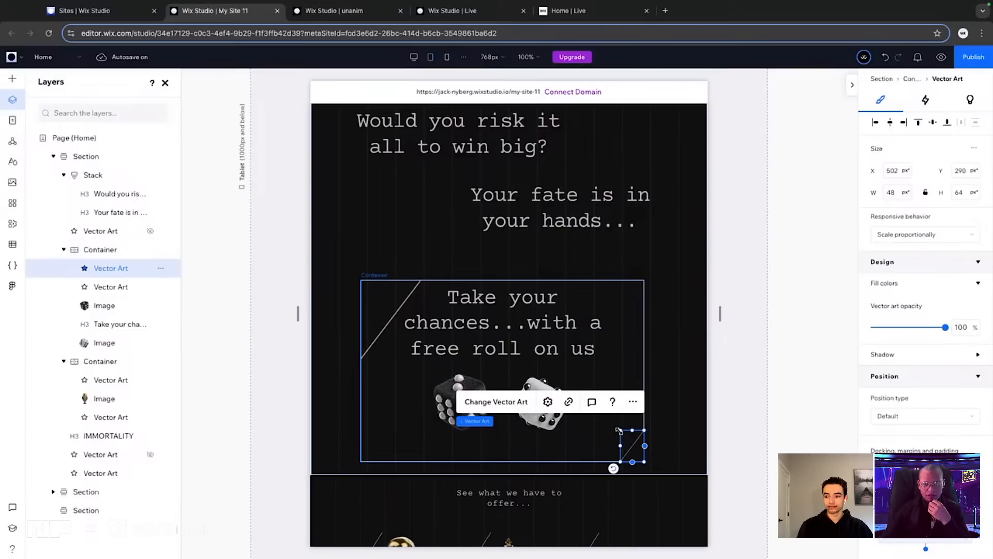
pyautogui.moveTo(619, 430); pyautogui.dragTo(574, 403)
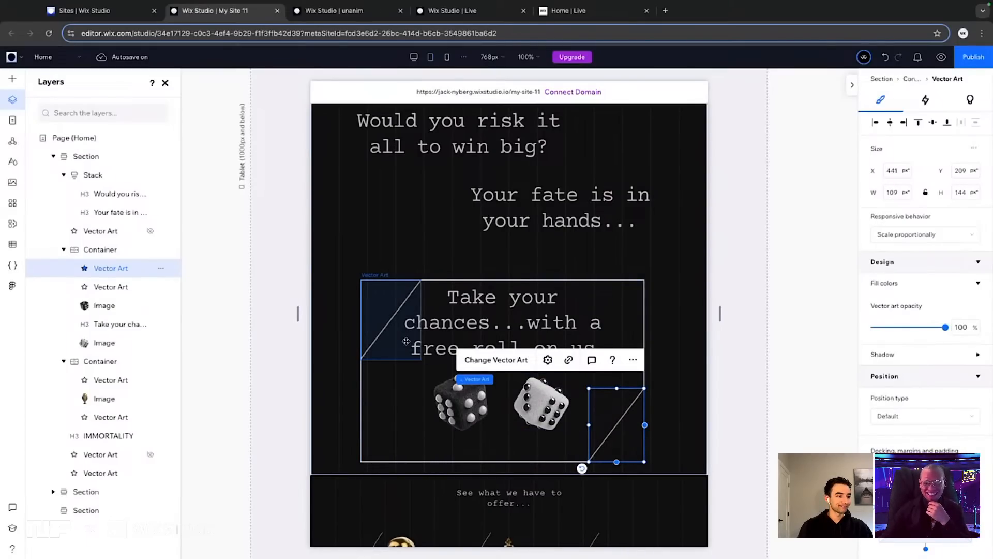
# Bring the two dice back together below the text, the black one at about X 161 px and the white one at about X 244 px
pyautogui.click(495, 314)
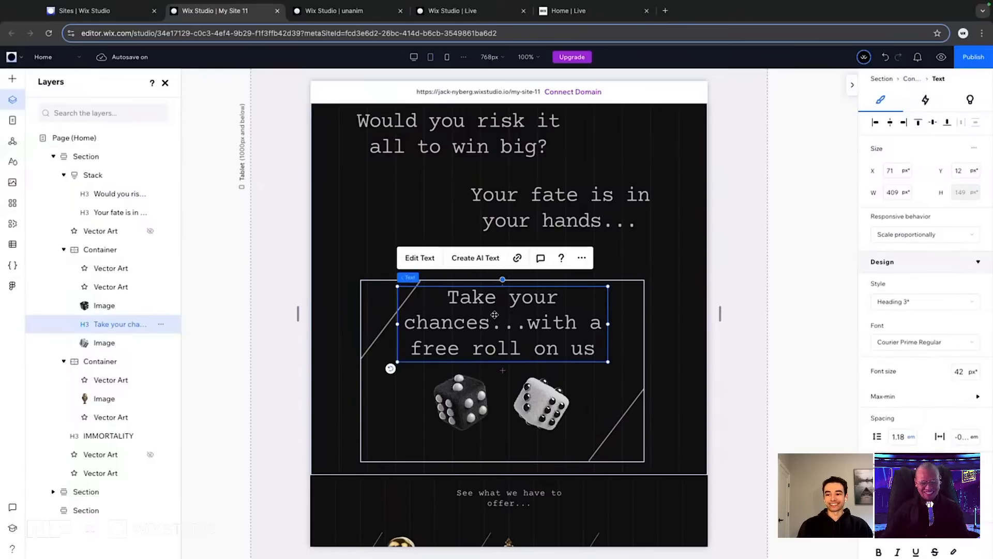
pyautogui.click(527, 404)
pyautogui.click(456, 409)
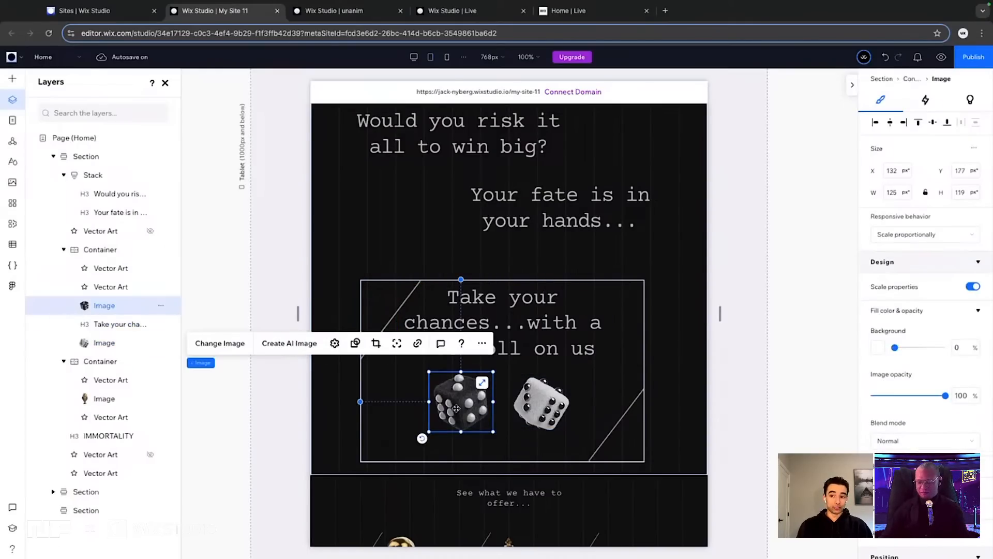
pyautogui.moveTo(456, 408); pyautogui.dragTo(470, 410)
pyautogui.click(537, 413)
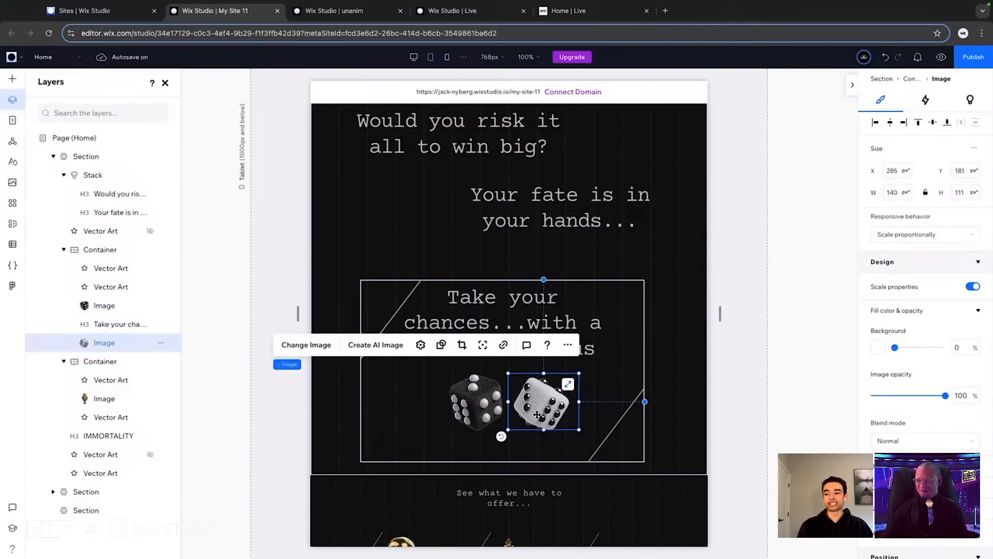
pyautogui.moveTo(536, 414); pyautogui.dragTo(524, 413)
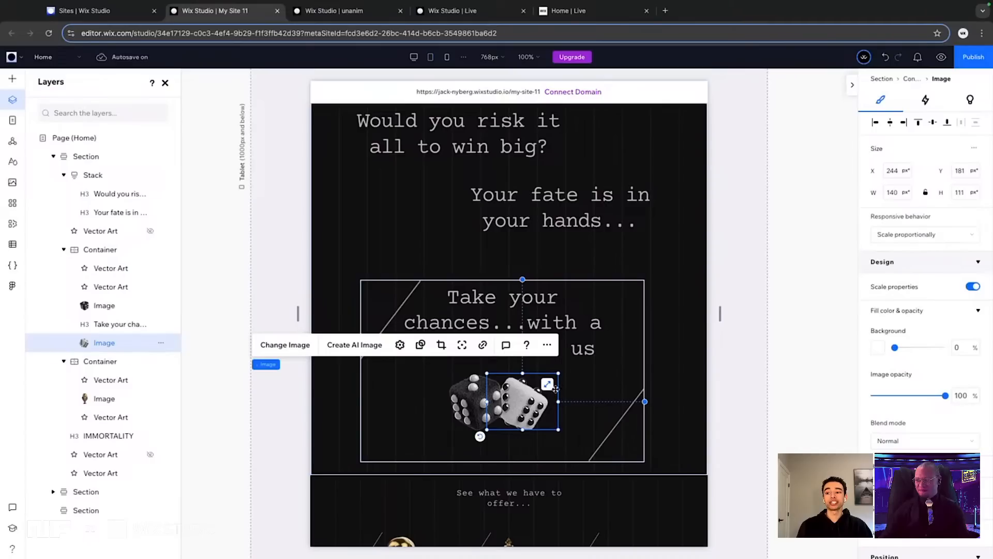
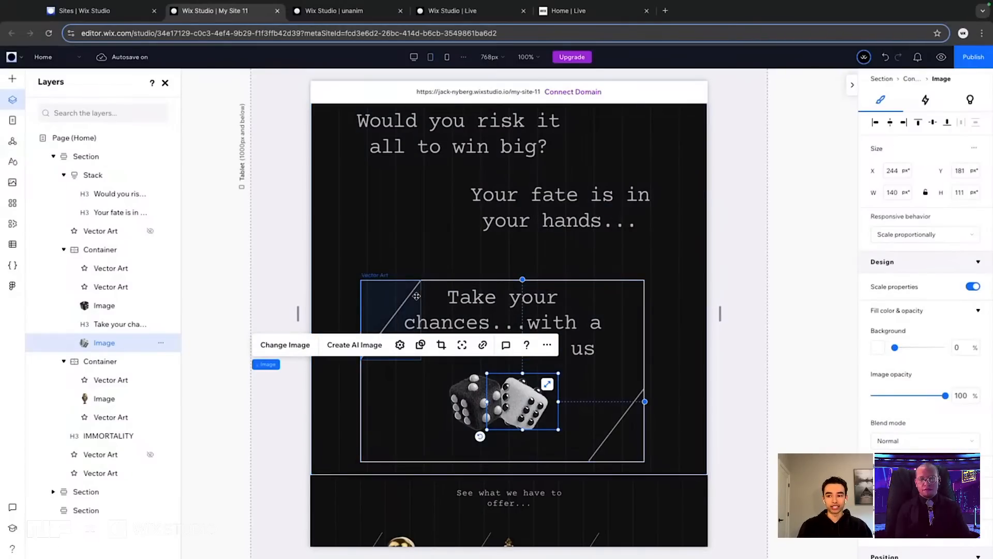
# Lower the container's text to about Y 28 px and move both dice slightly down beneath it
pyautogui.moveTo(473, 306); pyautogui.dragTo(495, 329)
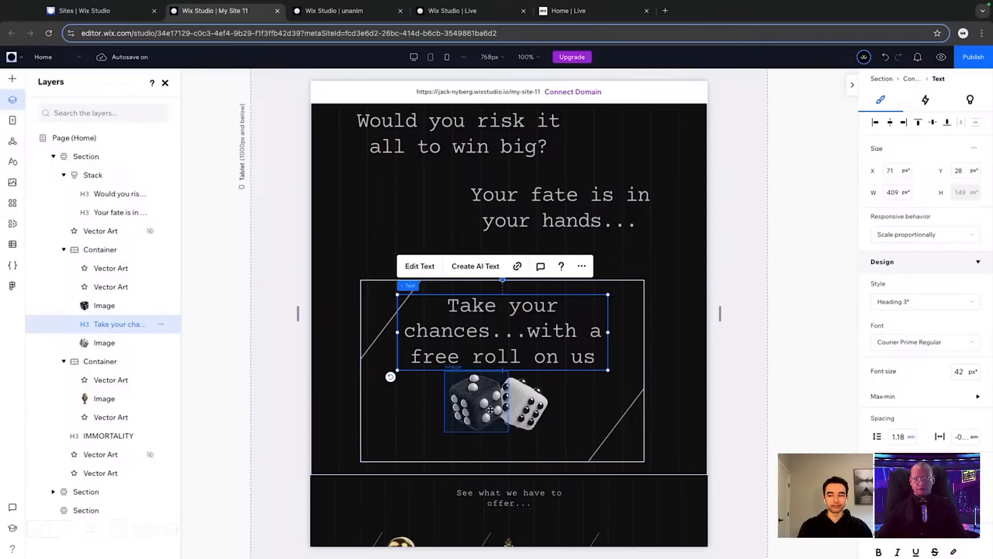
pyautogui.click(528, 410)
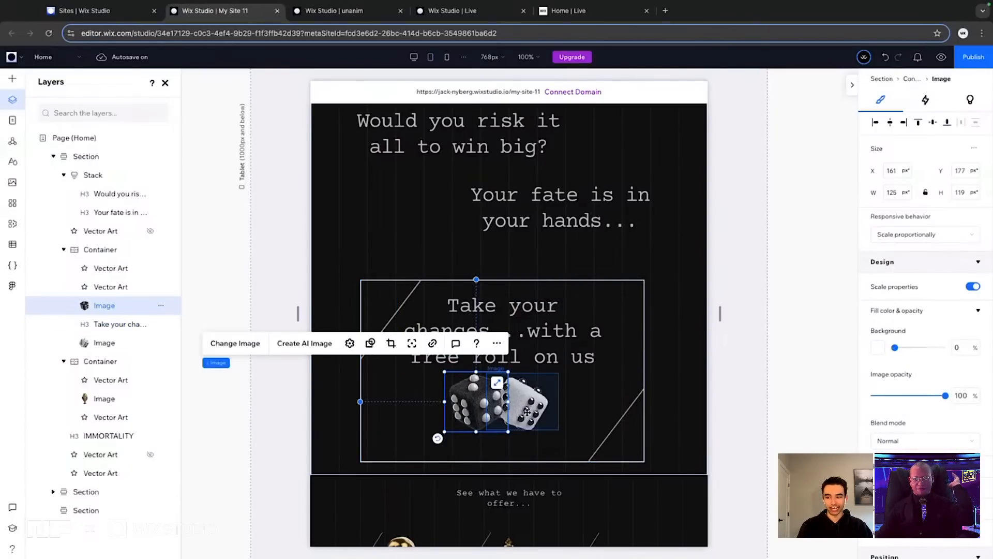
pyautogui.keyDown('shift'); pyautogui.click(493, 411); pyautogui.keyUp('shift')
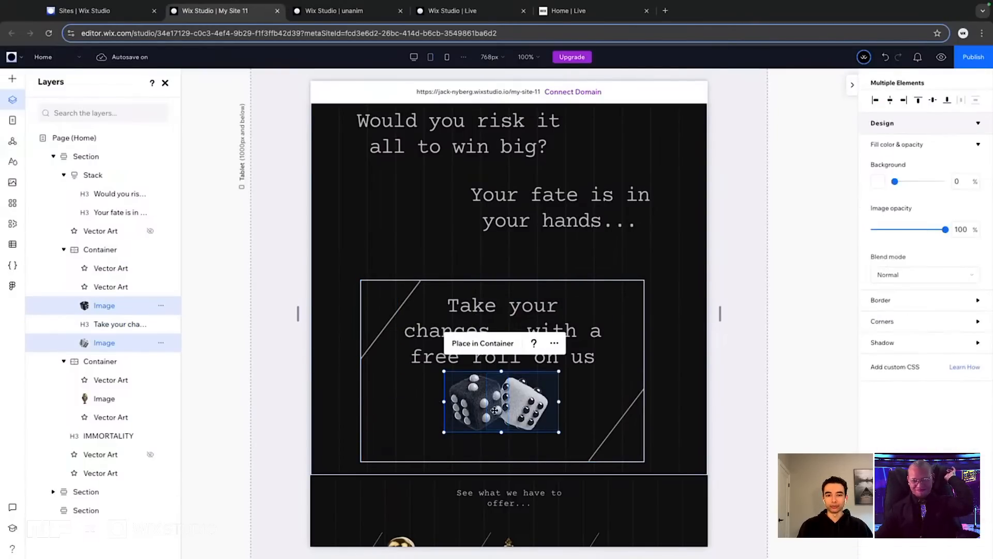
pyautogui.moveTo(495, 410); pyautogui.dragTo(498, 420)
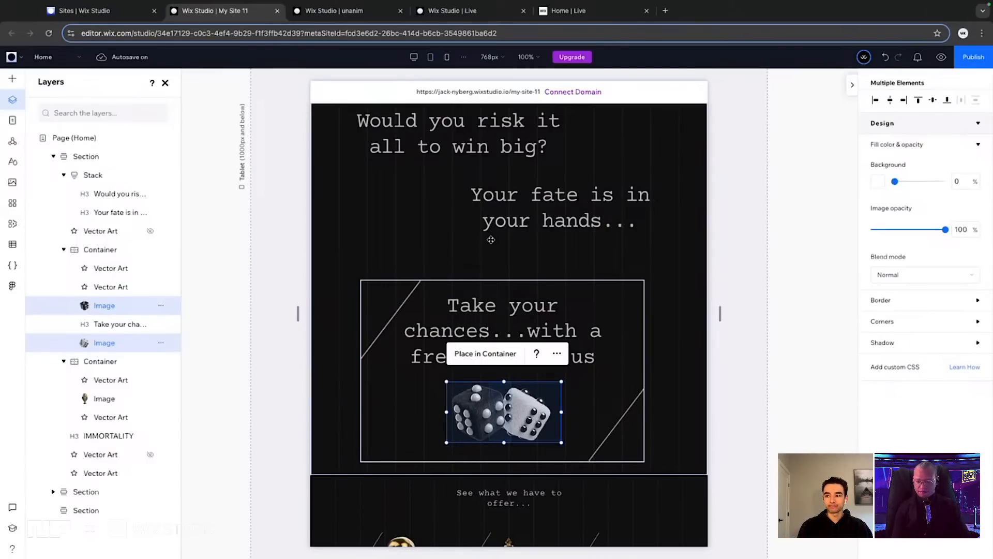
# Move the dice container up and slightly left to about X 83 px, Y 1052 px in the hero section
pyautogui.click(465, 312)
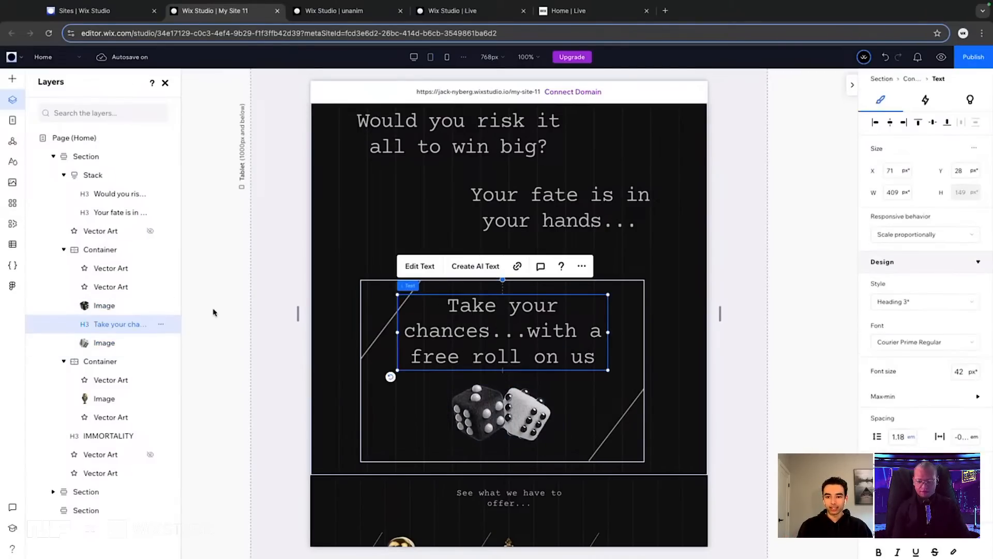
pyautogui.click(96, 251)
pyautogui.moveTo(492, 315); pyautogui.dragTo(493, 304)
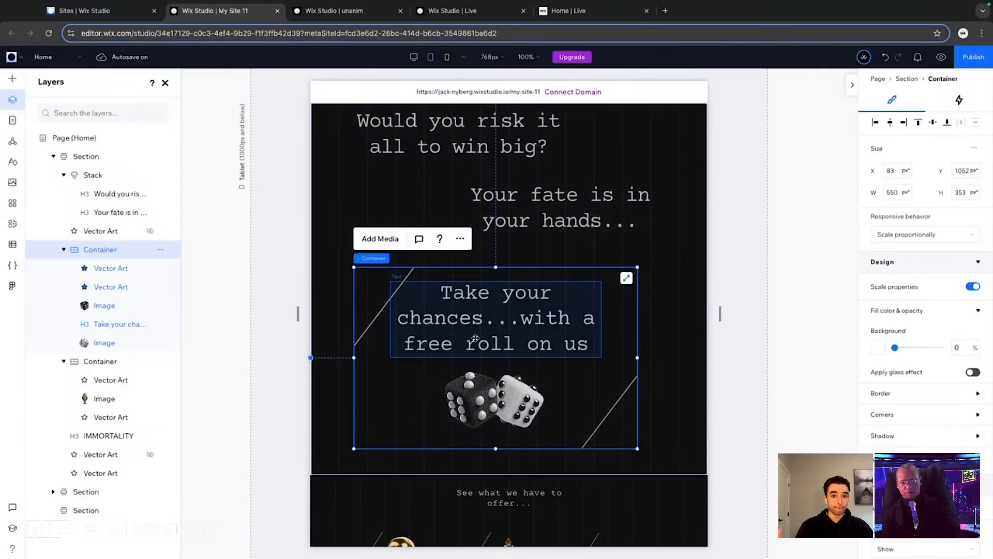
# Move the hero section's statue container slightly to the left to line it up over the IMMORTALITY title
pyautogui.scroll(7, 462, 323)
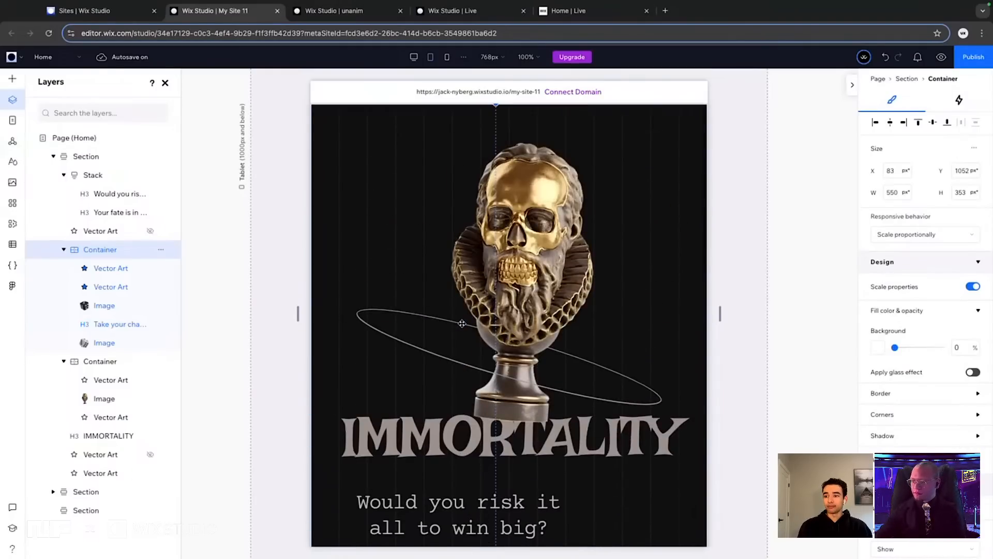
pyautogui.click(520, 363)
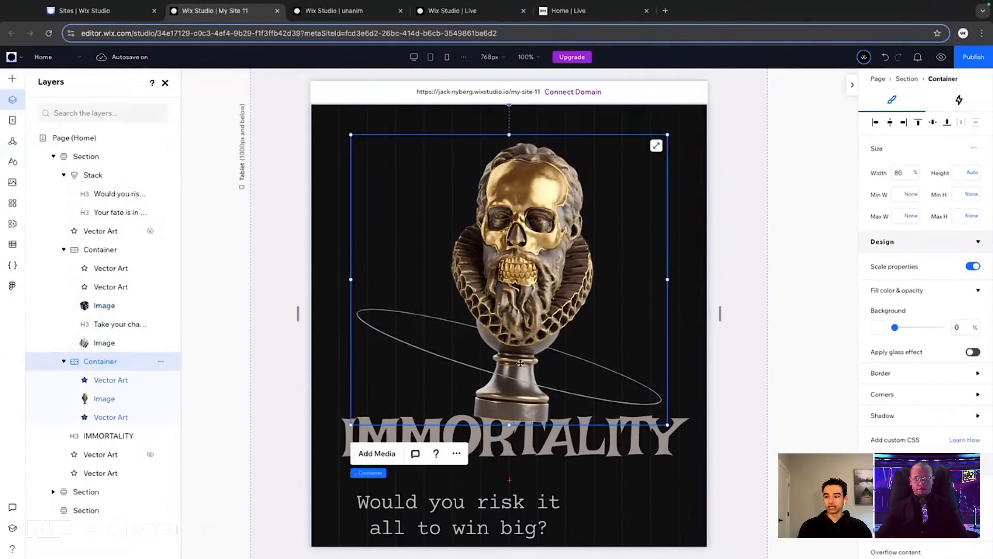
pyautogui.moveTo(530, 326); pyautogui.dragTo(523, 326)
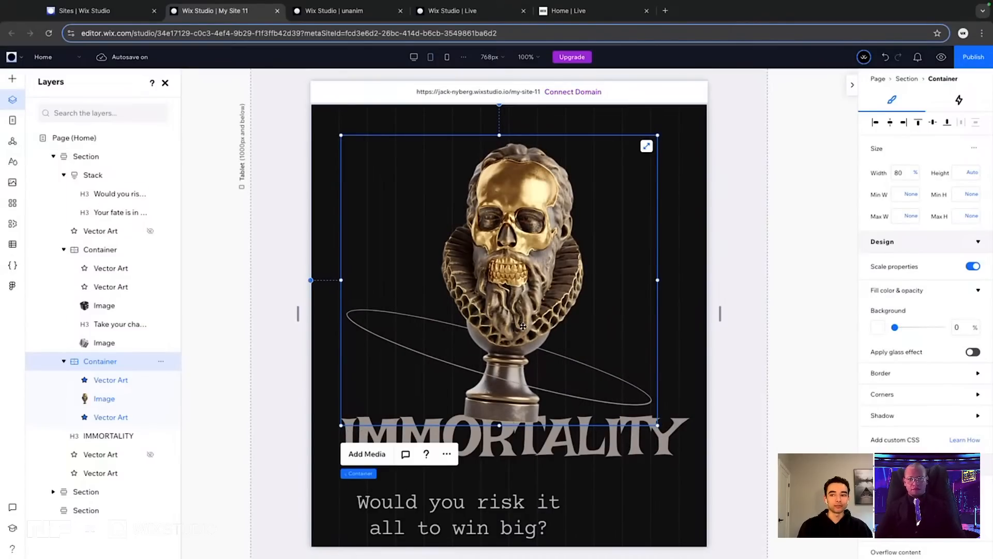
# Turn on advanced size settings for the offers section and set its height to 200 vh
pyautogui.scroll(-8, 569, 269)
pyautogui.scroll(-4, 579, 251)
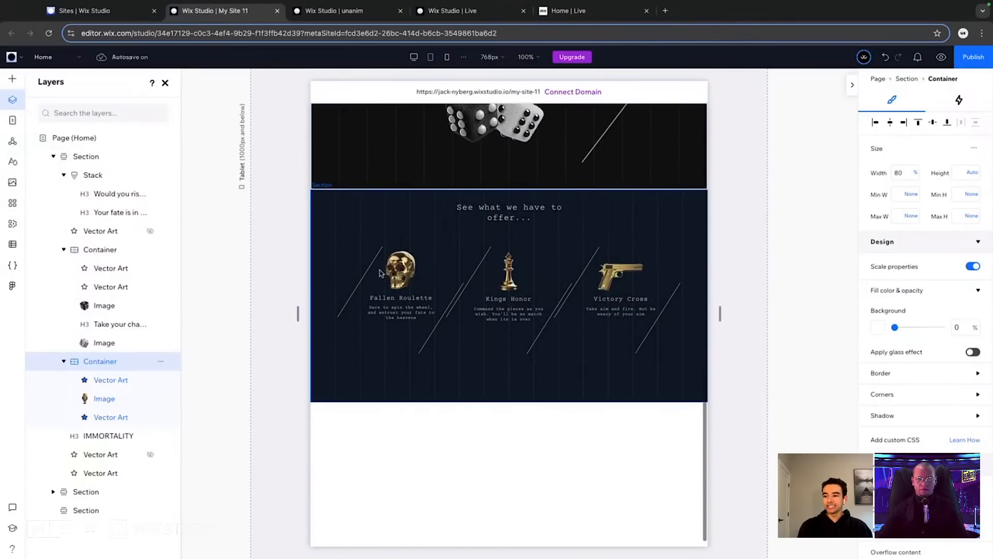
pyautogui.click(399, 219)
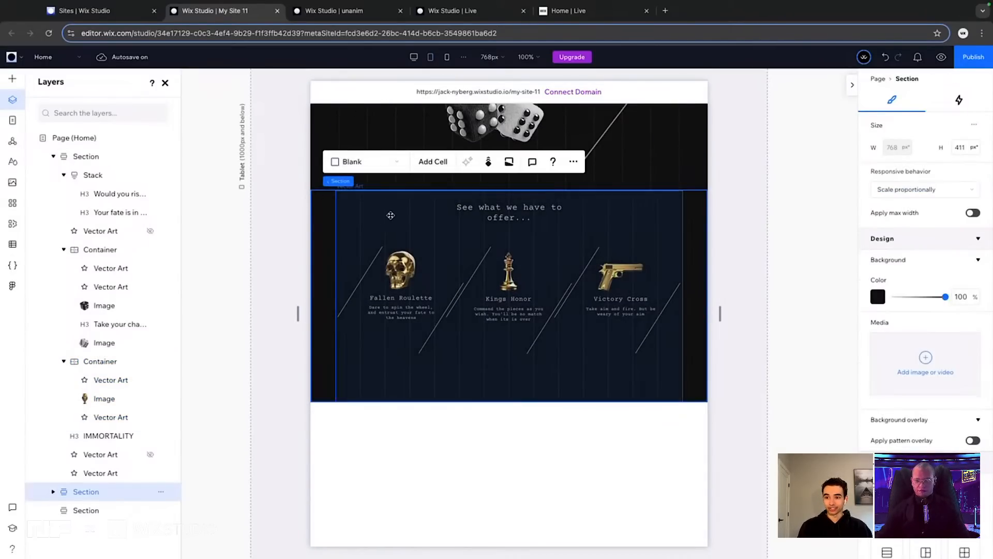
pyautogui.click(977, 125)
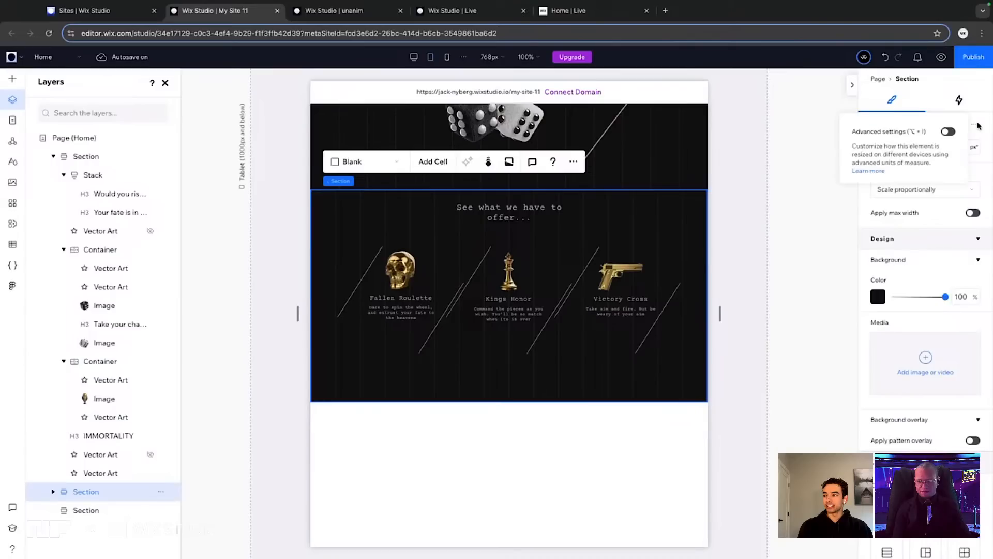
pyautogui.click(948, 131)
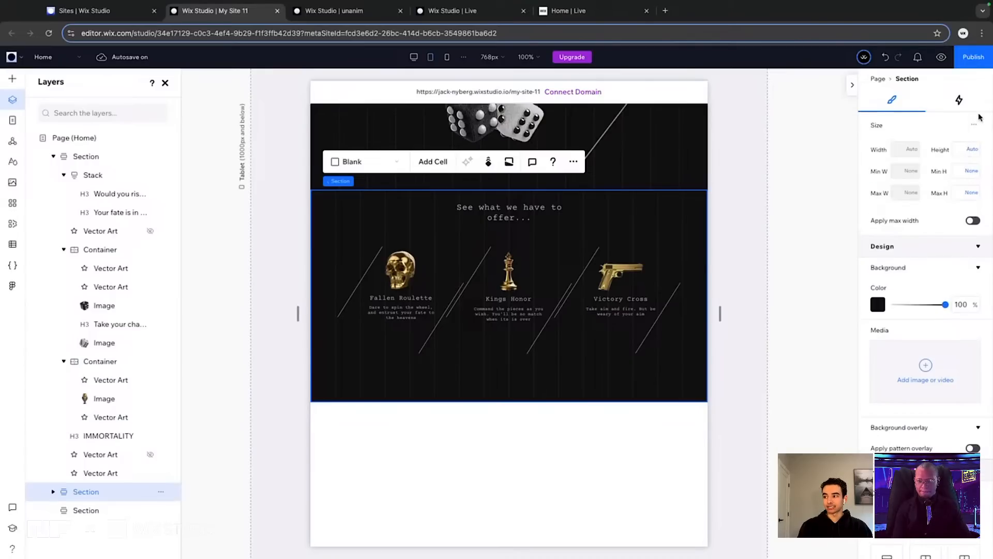
pyautogui.click(965, 149)
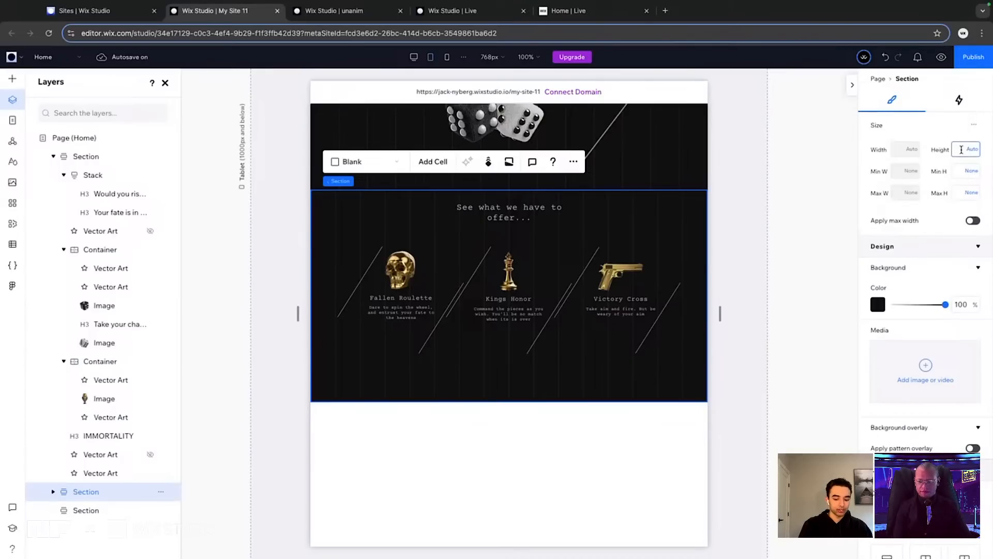
pyautogui.write('200')
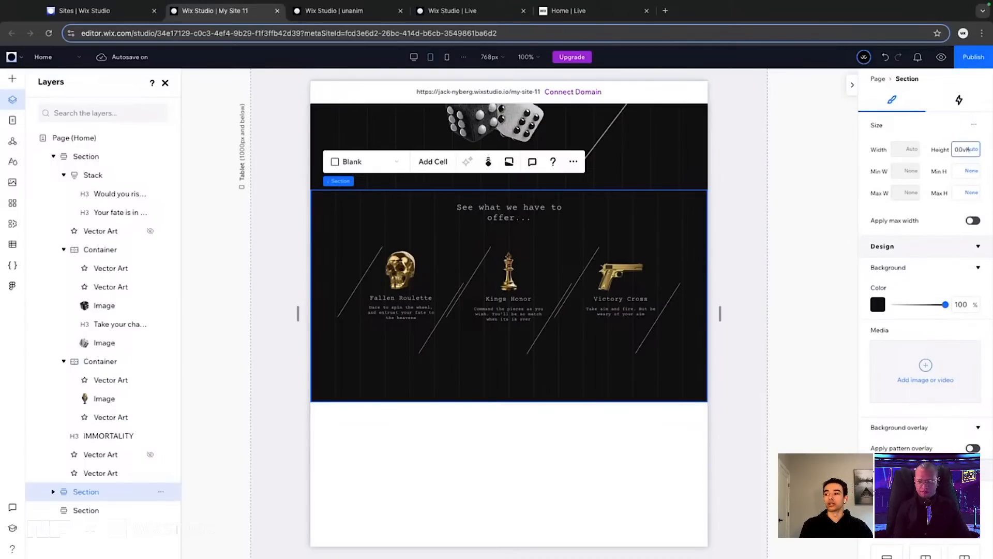
pyautogui.press('Return')
# Turn on advanced size settings for the offers section's background line vector art and set its width to 100%
pyautogui.scroll(-1, 454, 345)
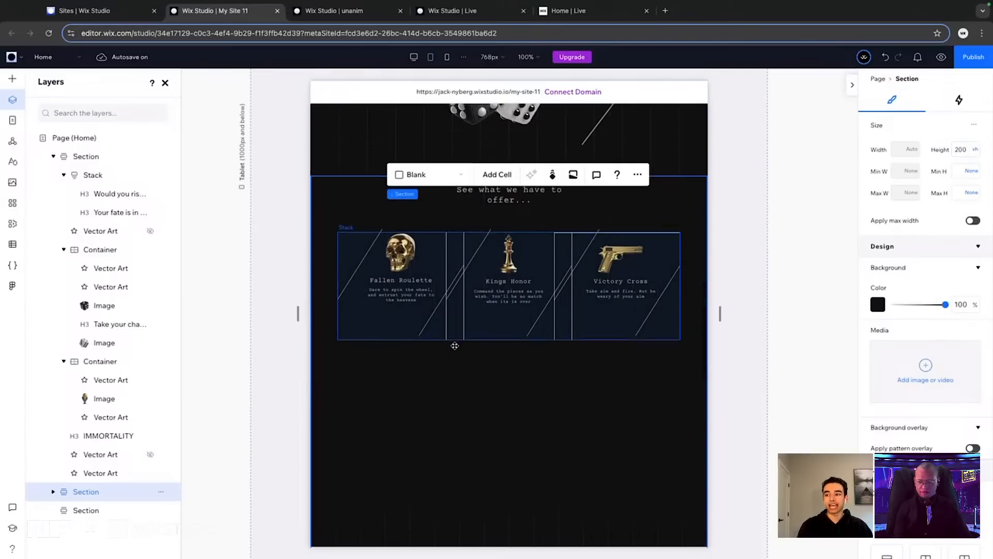
pyautogui.scroll(-5, 455, 346)
pyautogui.click(466, 337)
pyautogui.scroll(3, 464, 335)
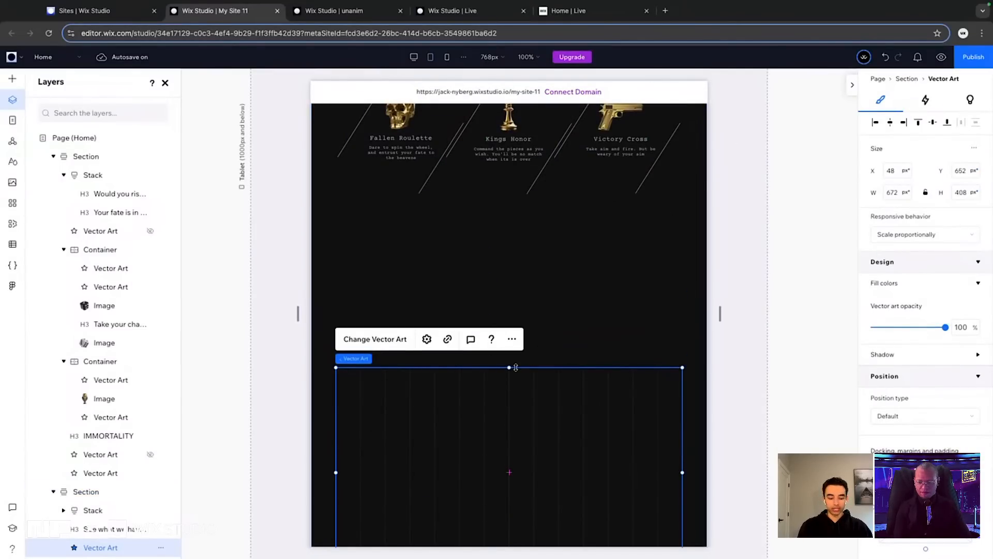
pyautogui.click(974, 148)
pyautogui.click(948, 155)
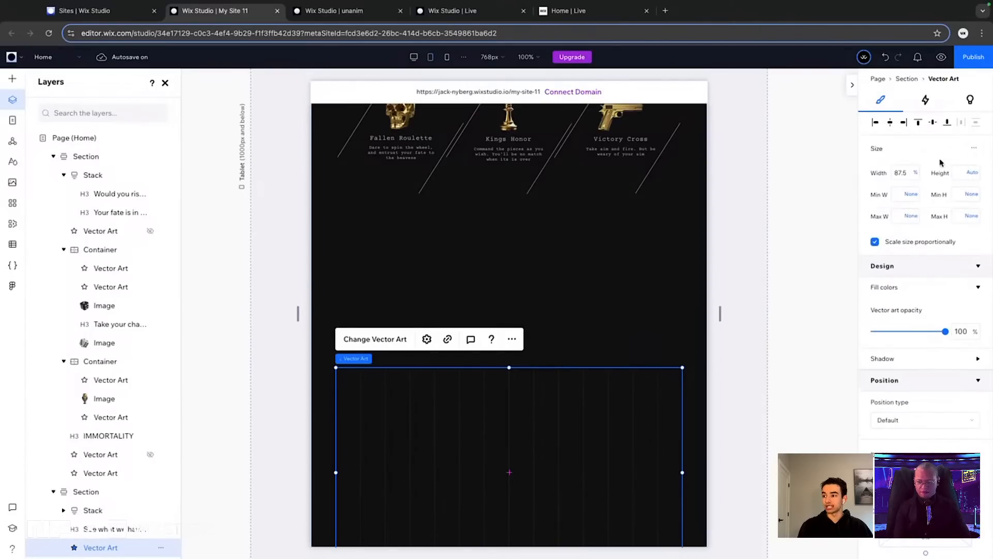
pyautogui.click(900, 173)
pyautogui.press('BackSpace')
pyautogui.press('BackSpace')
pyautogui.press('BackSpace')
pyautogui.write('100')
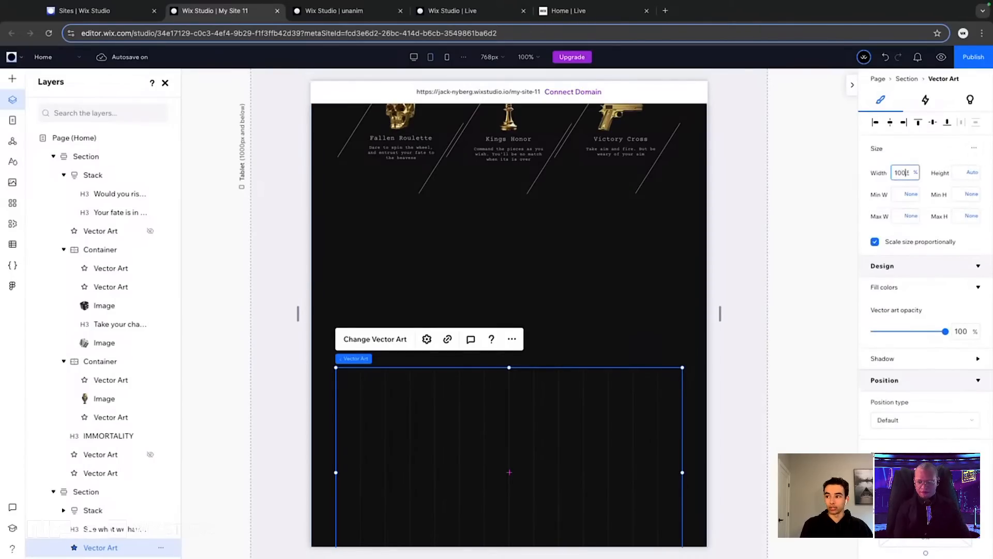
pyautogui.write('.')
pyautogui.press('BackSpace')
pyautogui.press('BackSpace')
pyautogui.press('Return')
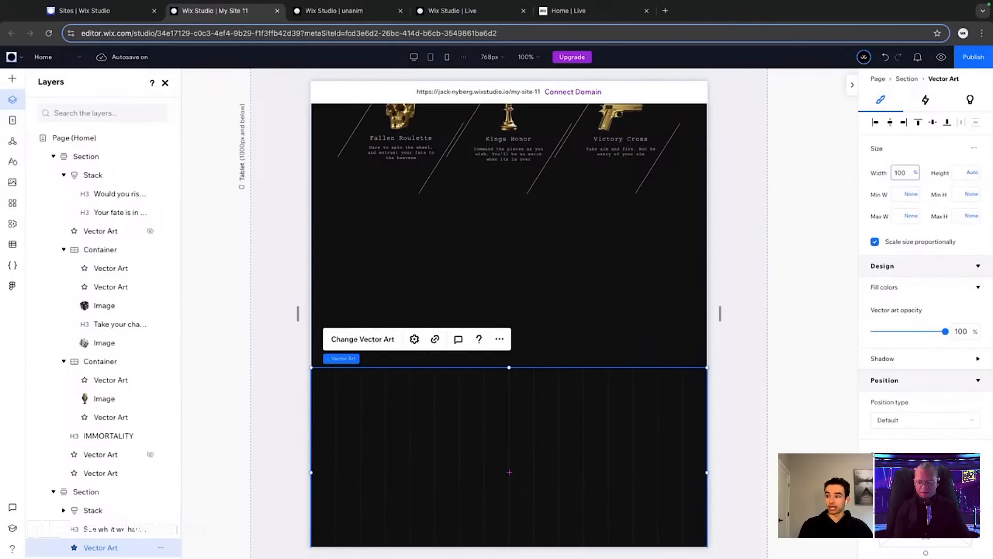
# Set the background line art's height to 100% and turn off keeping its original proportions
pyautogui.click(957, 174)
pyautogui.write('100')
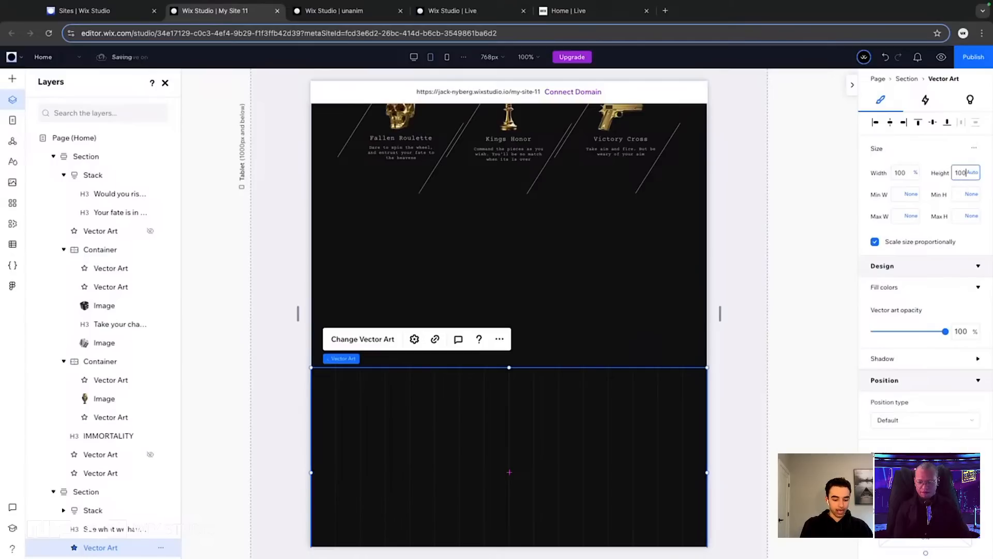
pyautogui.press('Return')
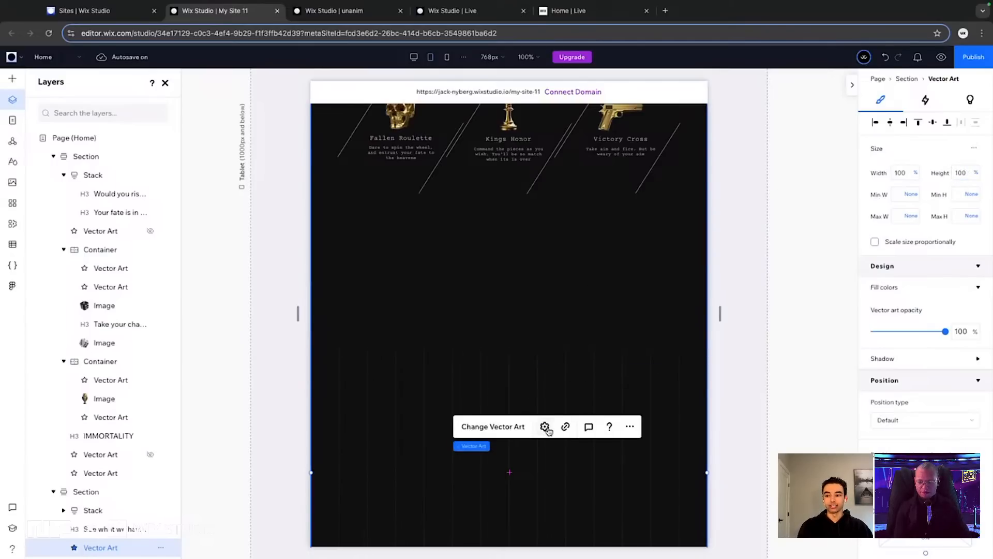
pyautogui.scroll(-3, 429, 279)
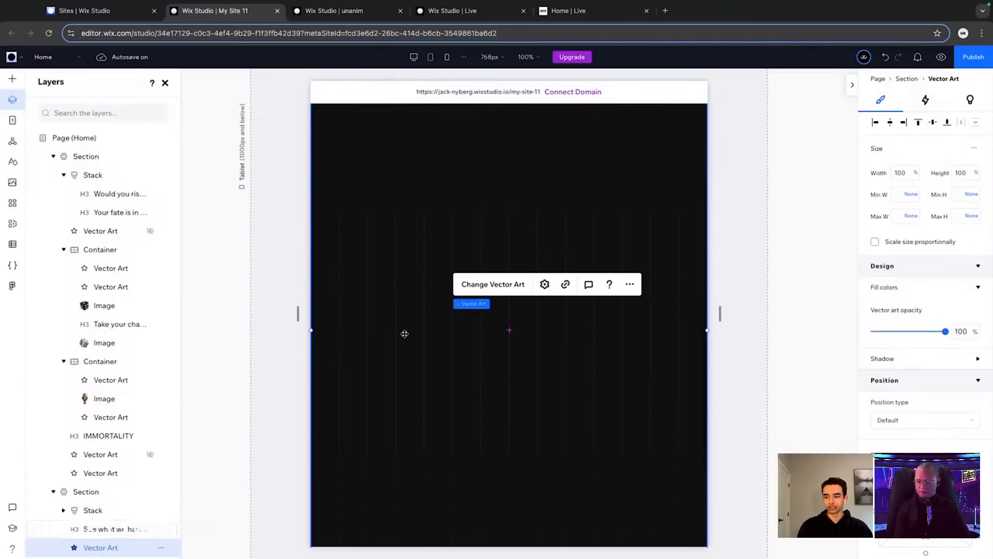
pyautogui.click(544, 285)
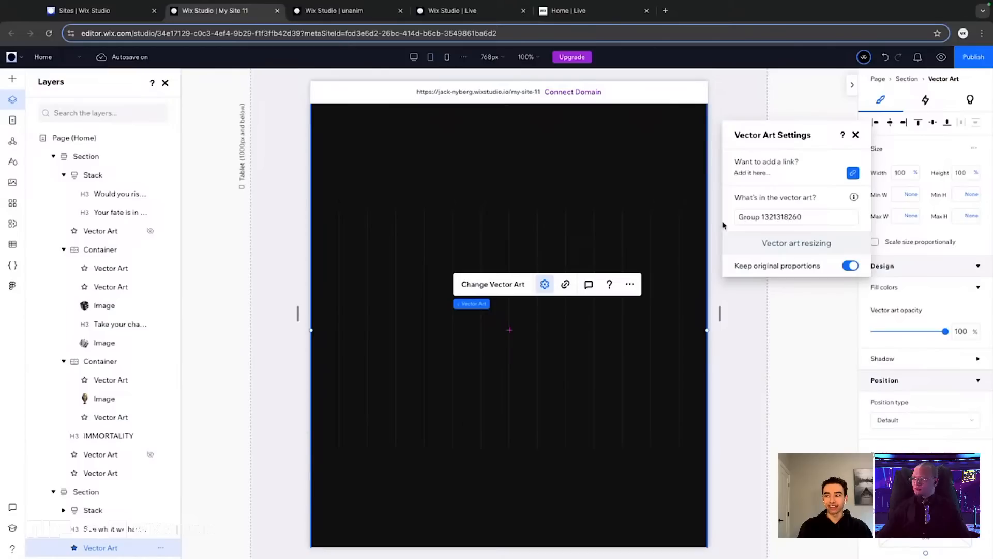
pyautogui.click(854, 268)
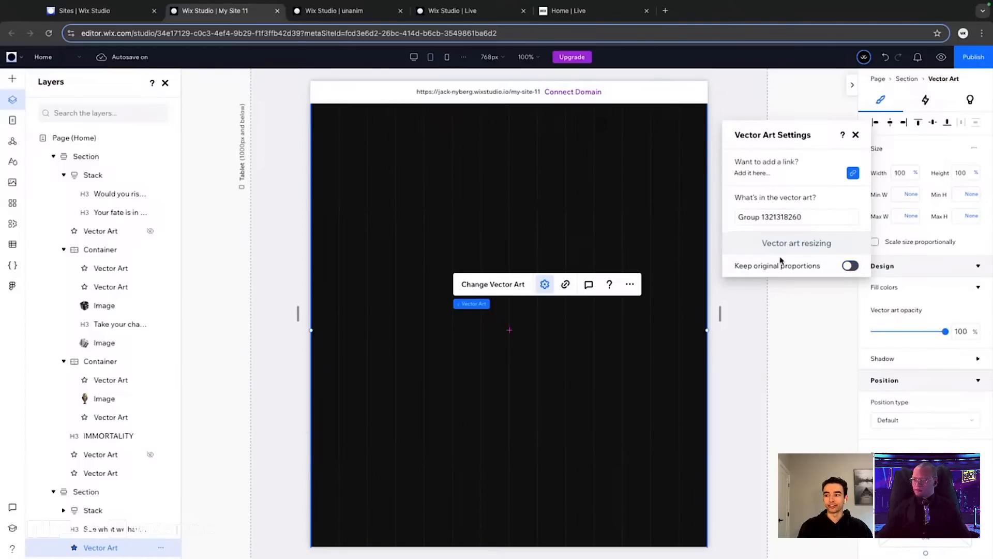
pyautogui.click(855, 134)
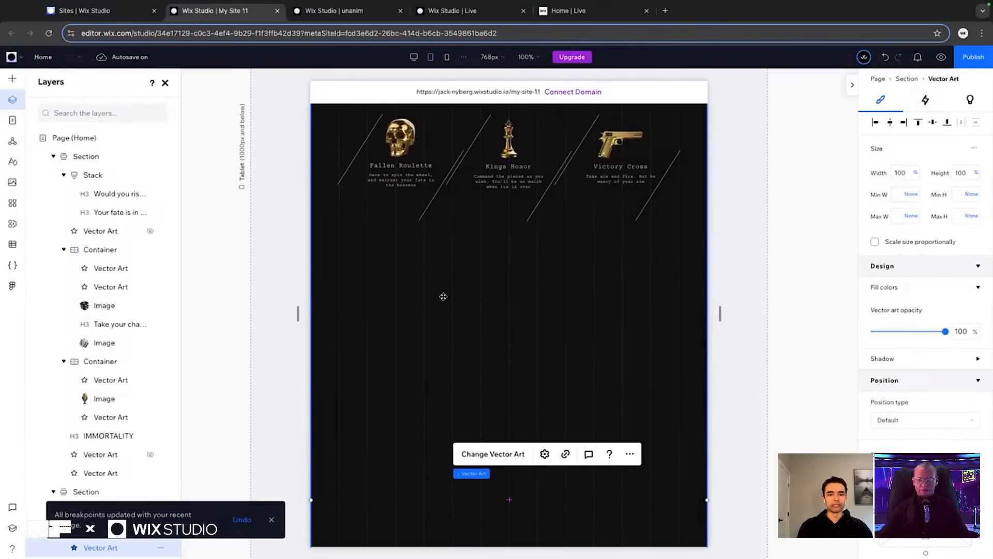
# Set the "See what we have to offer..." heading to 50 px and widen it to about 530 px, centered at about X 118, Y 28 px
pyautogui.scroll(5, 444, 297)
pyautogui.click(509, 272)
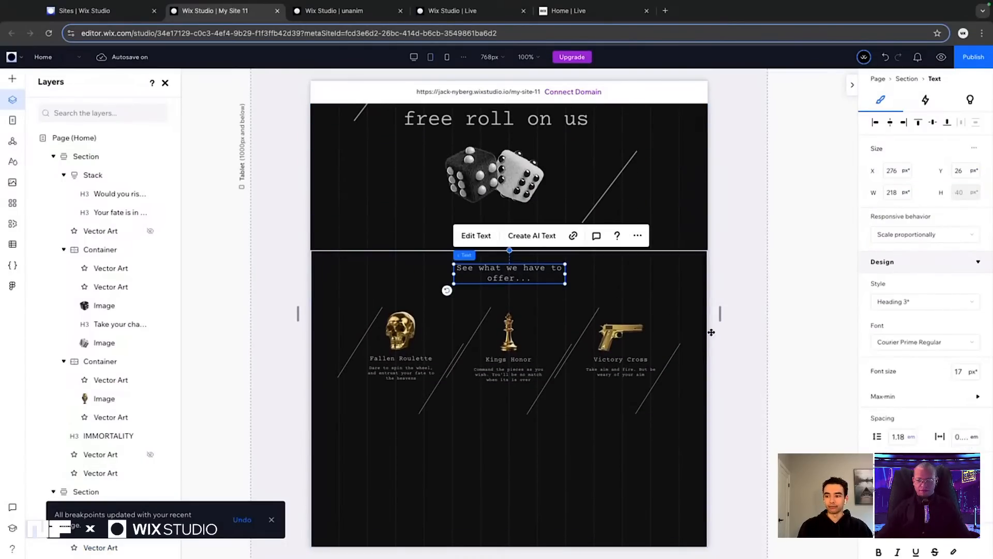
pyautogui.click(965, 371)
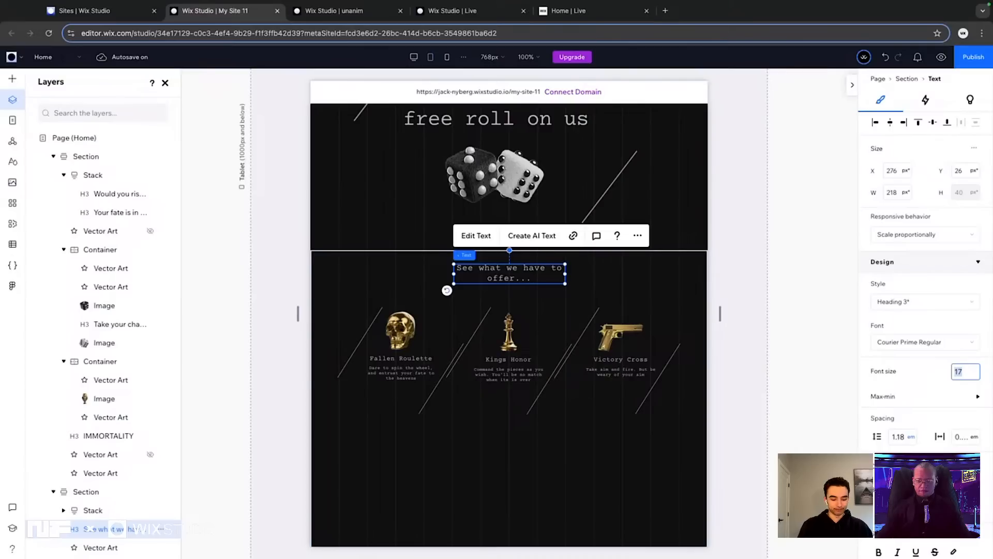
pyautogui.write('50')
pyautogui.press('Return')
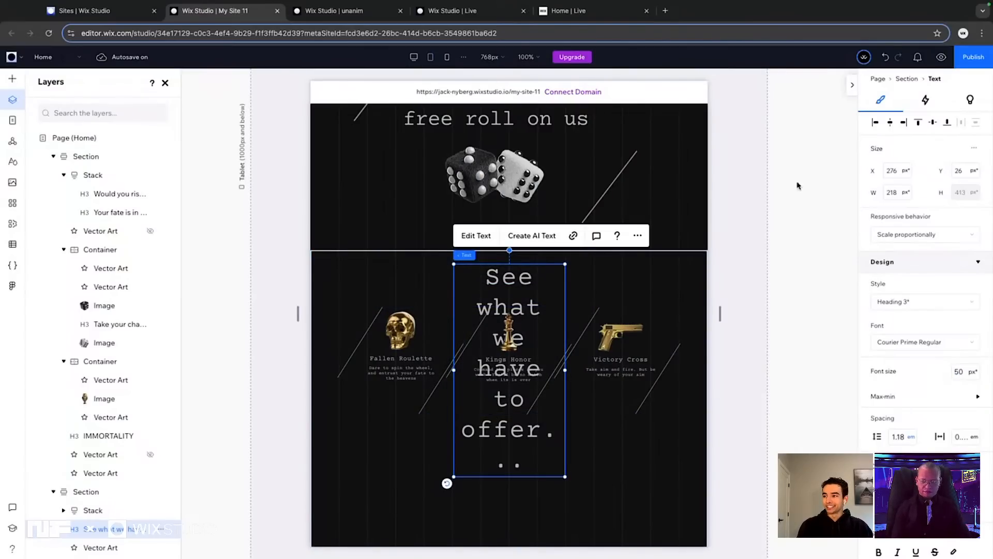
pyautogui.moveTo(453, 371); pyautogui.dragTo(293, 371)
pyautogui.moveTo(494, 304); pyautogui.dragTo(574, 306)
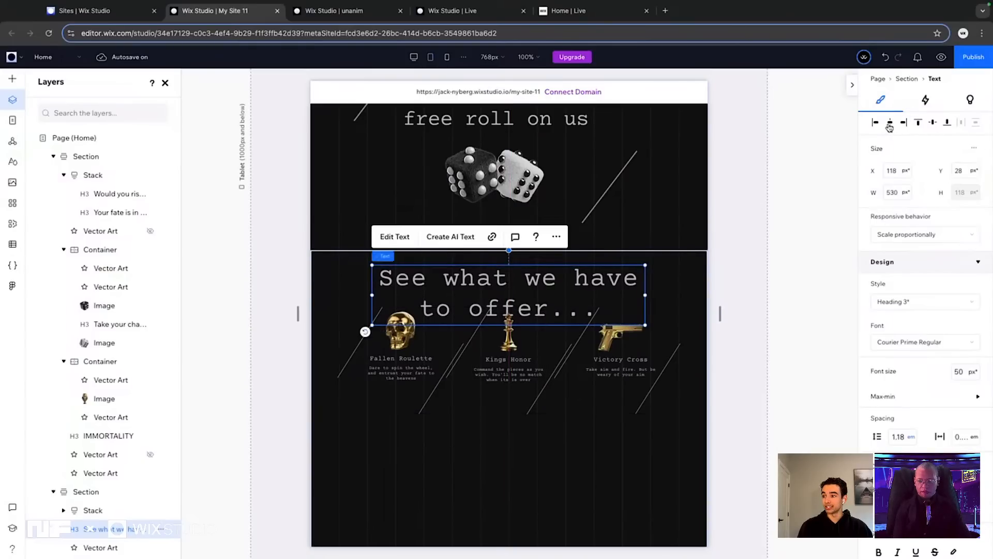
# Move the stack of three offer cards down below the heading to about Y 203 px
pyautogui.click(489, 352)
pyautogui.scroll(-1, 489, 352)
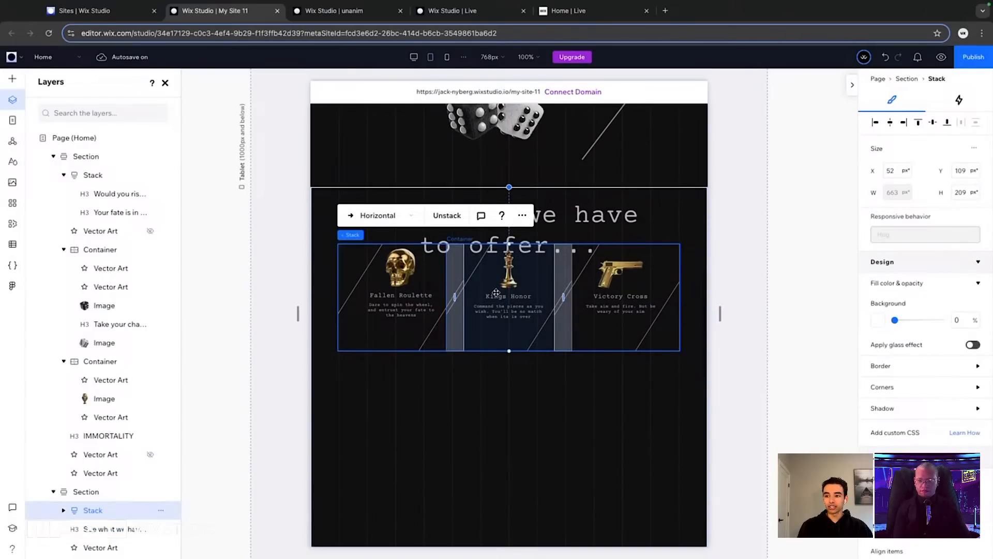
pyautogui.moveTo(496, 293); pyautogui.dragTo(496, 341)
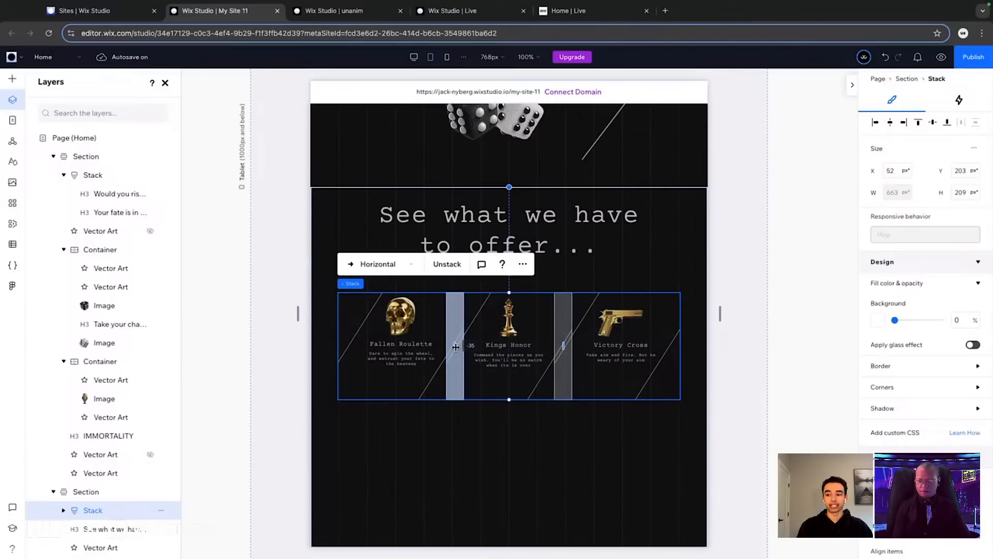
# Set the direction of the offer cards' stack to vertical
pyautogui.moveTo(455, 347); pyautogui.dragTo(487, 349)
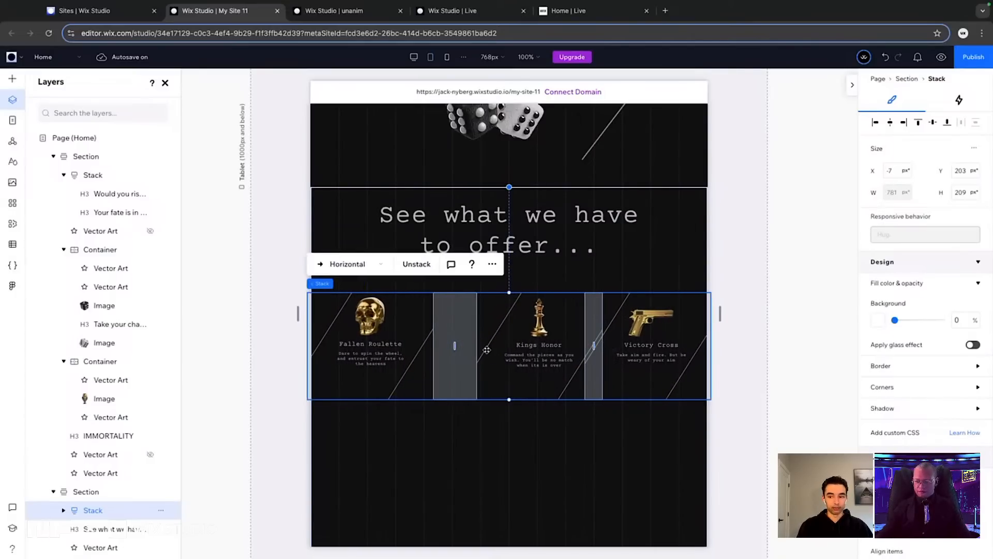
pyautogui.hotkey('ctrl', 'z')
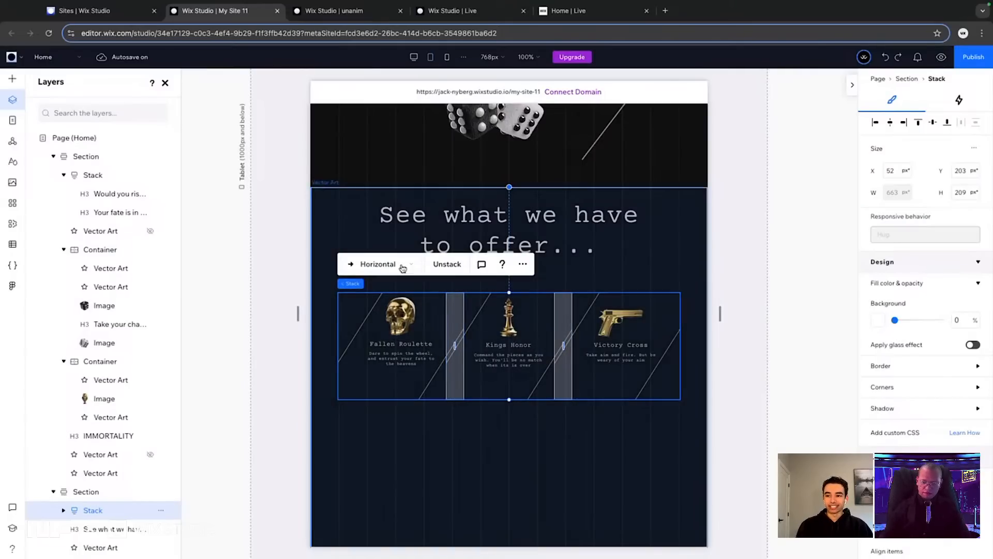
pyautogui.click(385, 265)
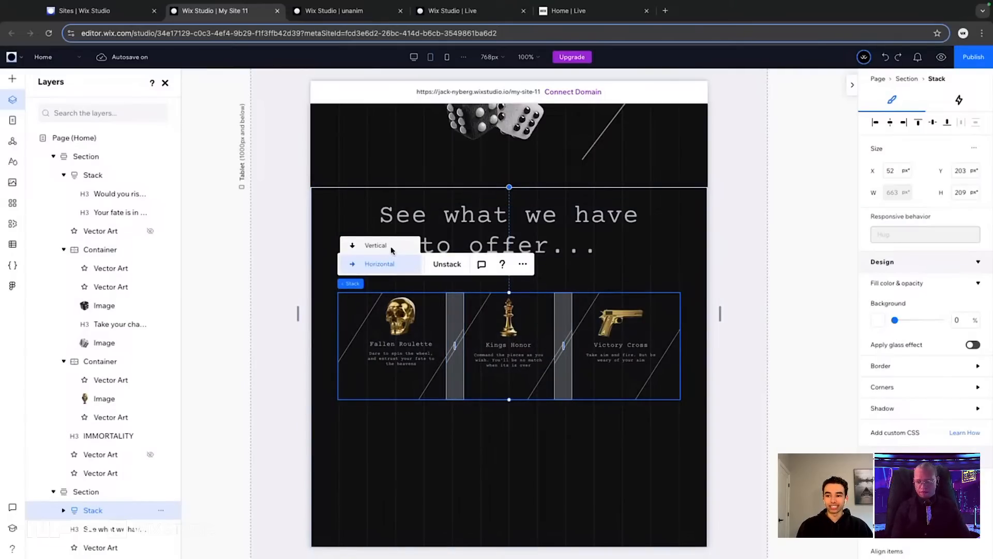
pyautogui.click(383, 245)
# Spread the stacked offer cards apart, with a gap of about 33 px below Fallen Roulette and 35 px below Kings Honor
pyautogui.scroll(-3, 437, 314)
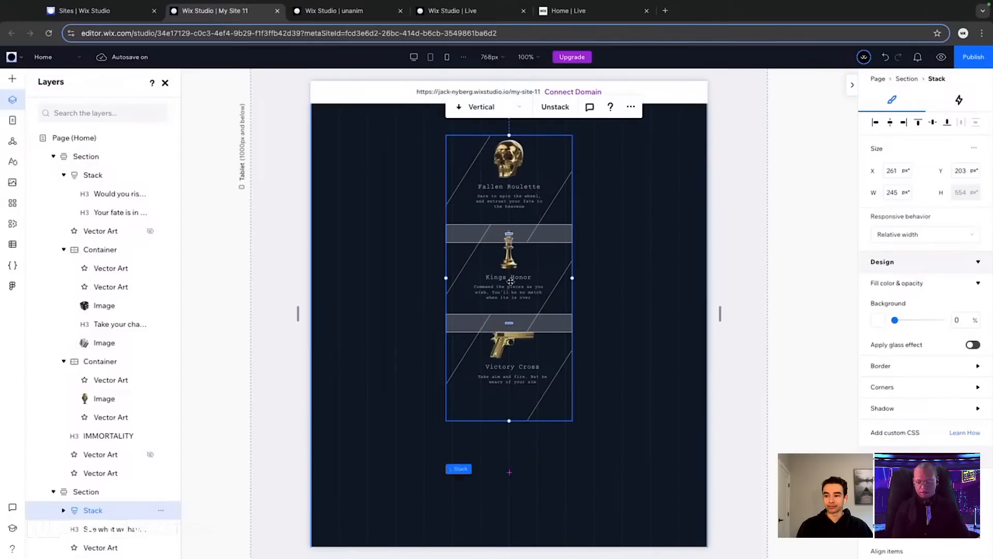
pyautogui.moveTo(511, 246); pyautogui.dragTo(510, 252)
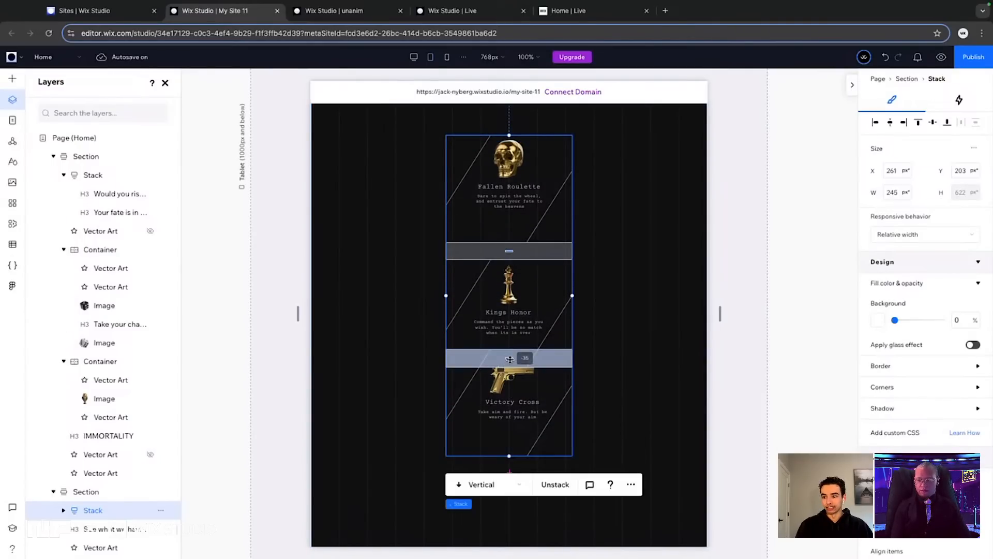
pyautogui.moveTo(509, 358); pyautogui.dragTo(510, 379)
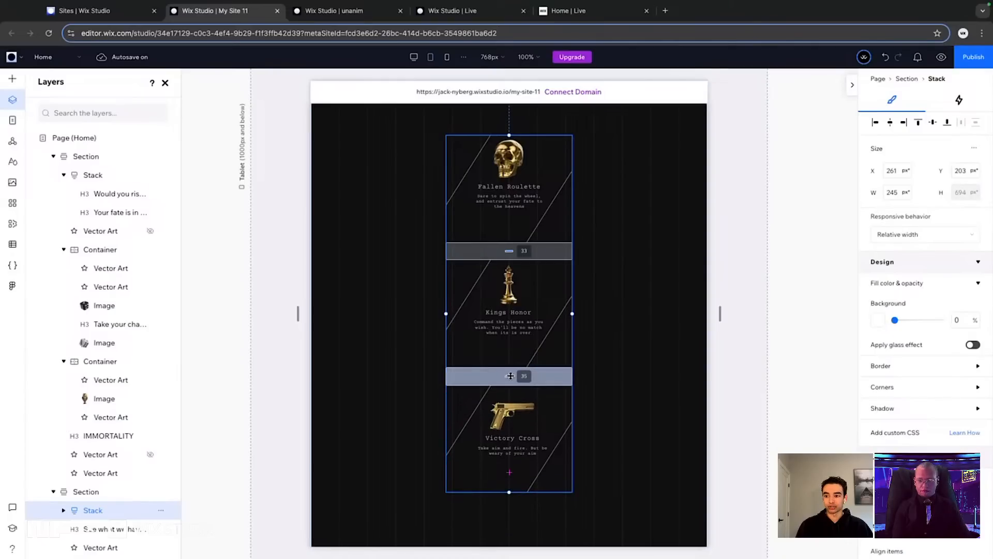
# Turn on advanced sizing for the offer cards' stack, set its width to 85% and center it horizontally
pyautogui.scroll(2, 548, 282)
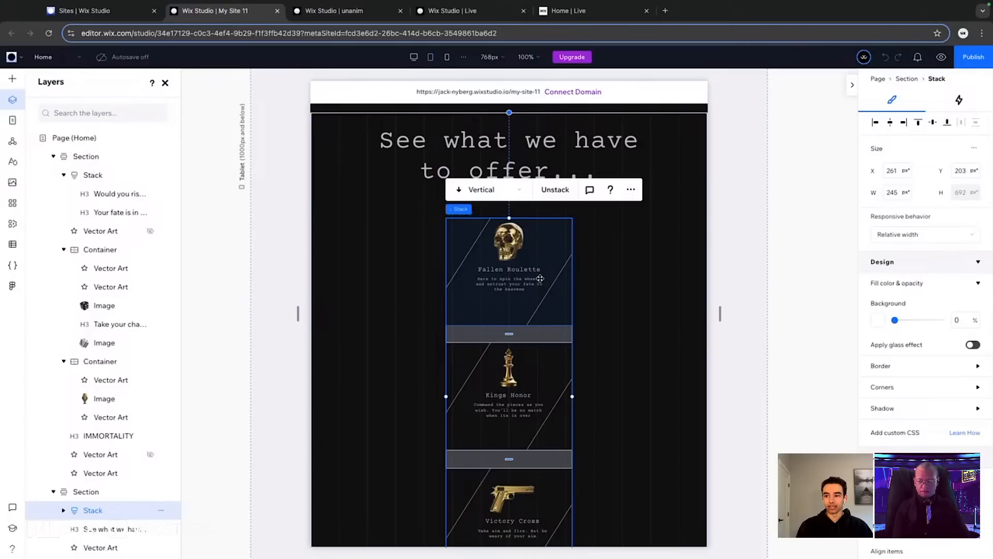
pyautogui.scroll(-1, 517, 316)
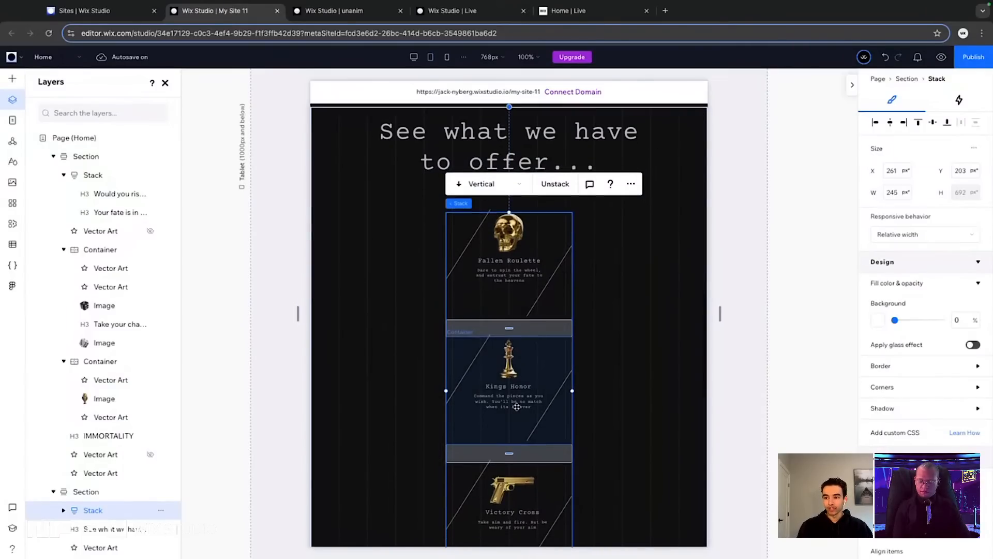
pyautogui.click(974, 148)
pyautogui.click(948, 156)
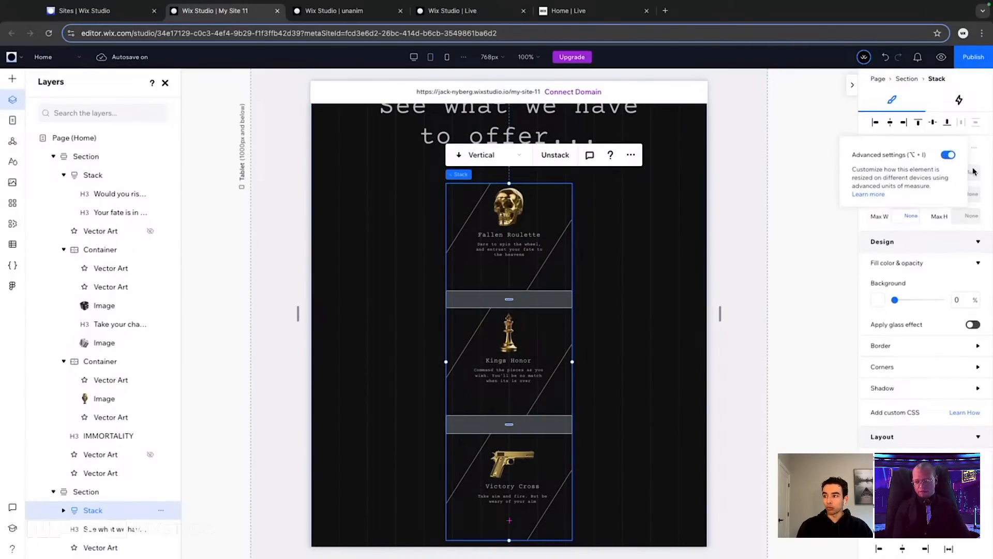
pyautogui.click(900, 173)
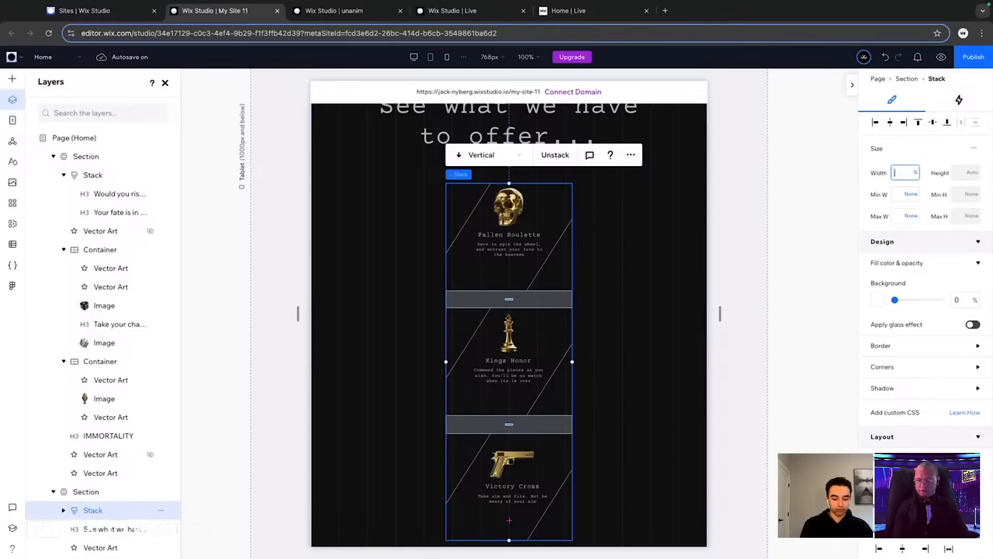
pyautogui.write('85')
pyautogui.press('Return')
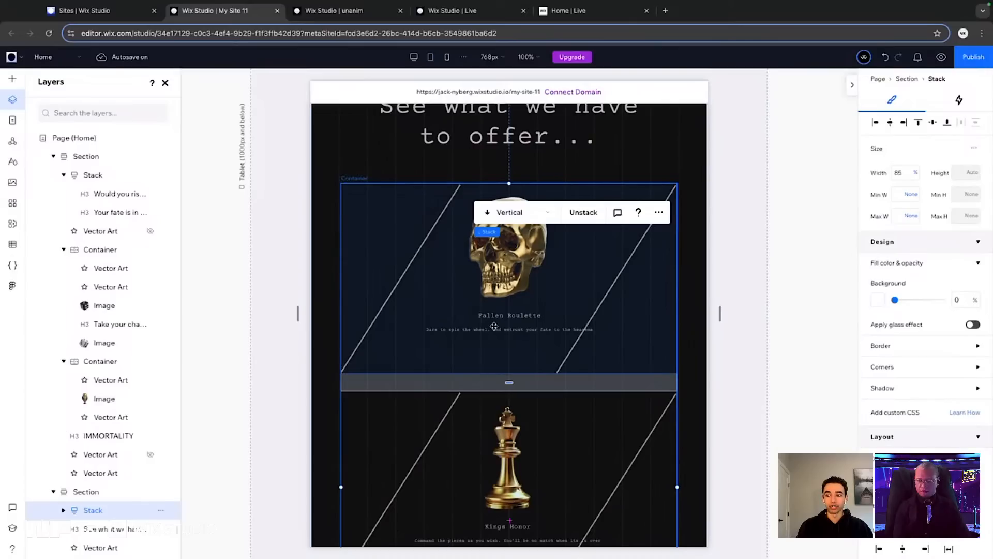
pyautogui.moveTo(509, 323); pyautogui.dragTo(500, 326)
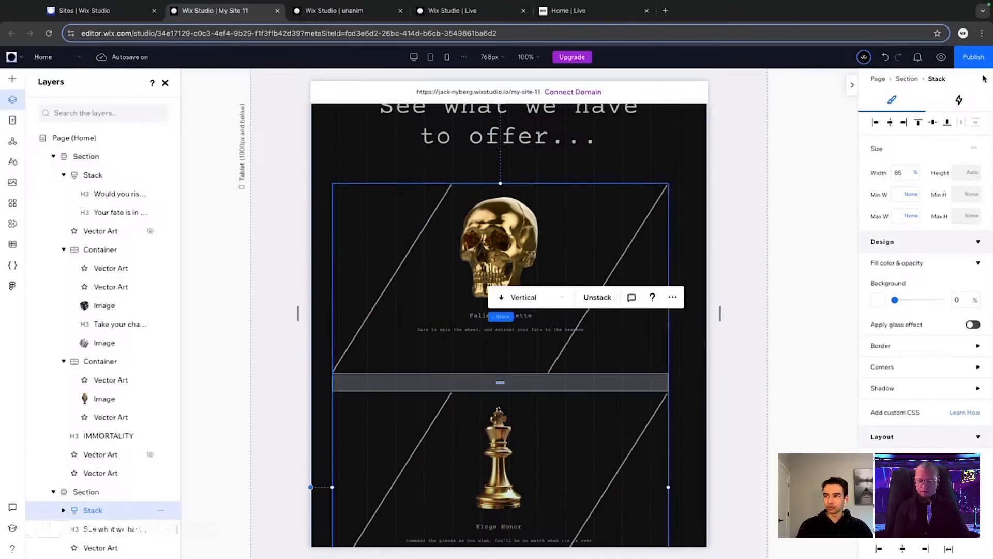
pyautogui.click(889, 125)
# Set the font size of the "Fallen Roulette" card title to 40 px
pyautogui.click(488, 311)
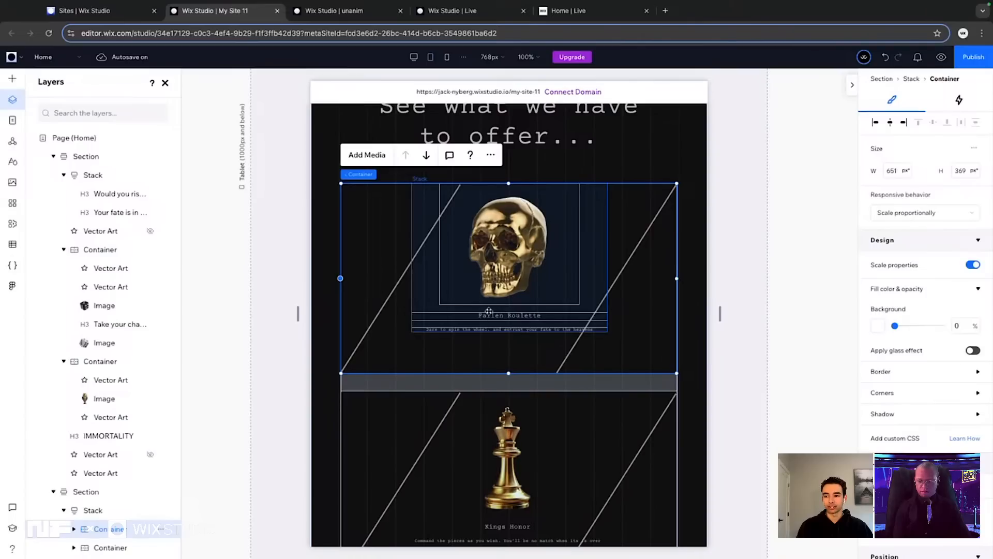
pyautogui.click(496, 316)
pyautogui.click(497, 315)
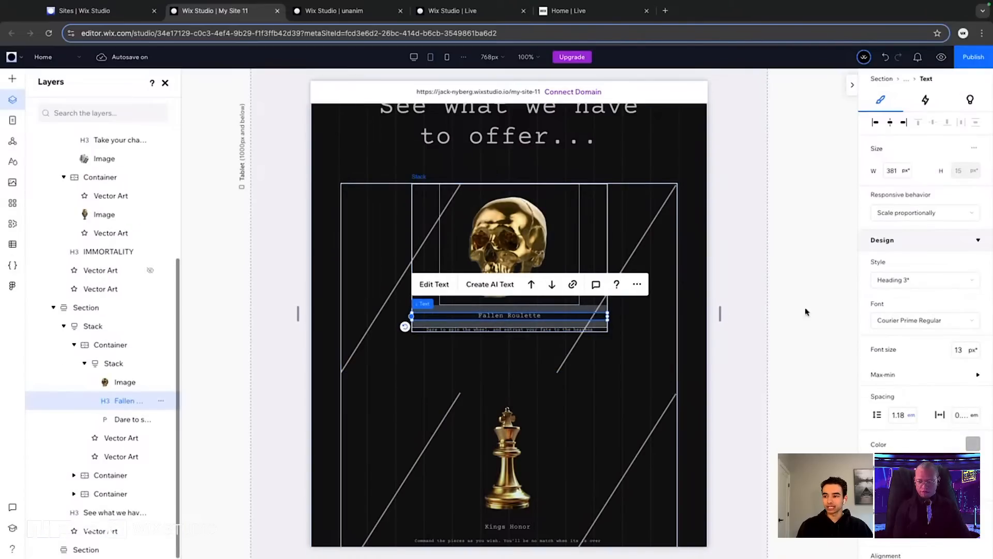
pyautogui.write('4')
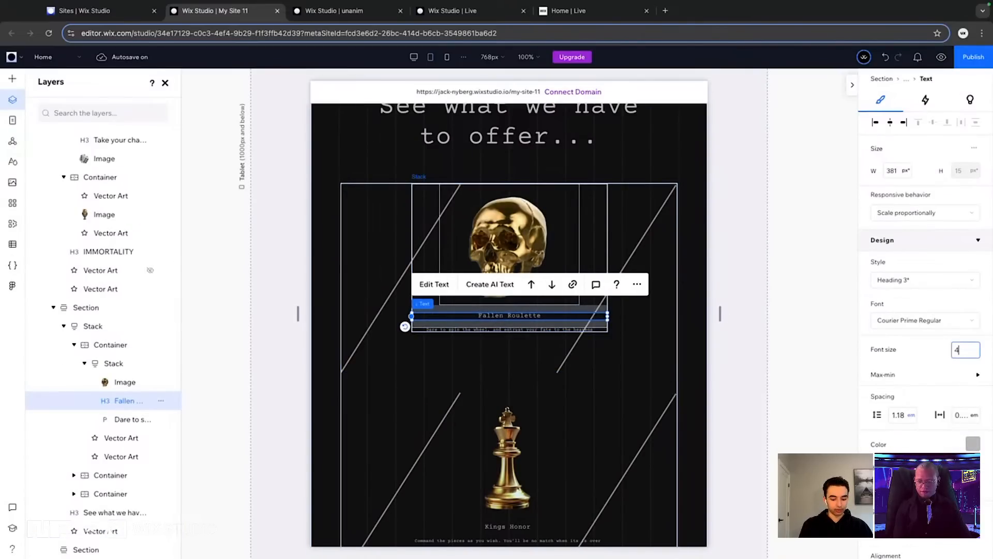
pyautogui.write('0')
pyautogui.press('Return')
# Set the font size of the Fallen Roulette card's description to 30 px
pyautogui.click(548, 345)
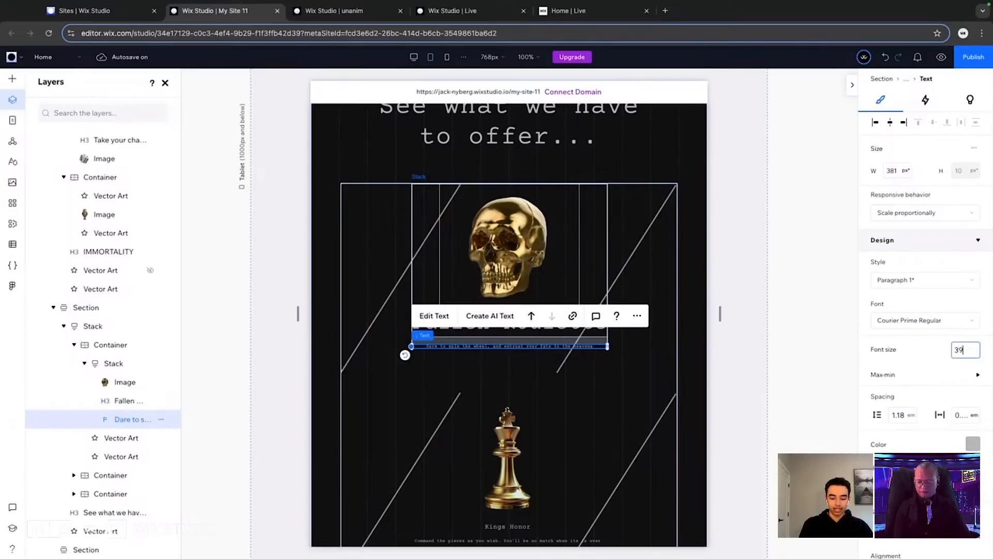
pyautogui.write('30')
pyautogui.press('Return')
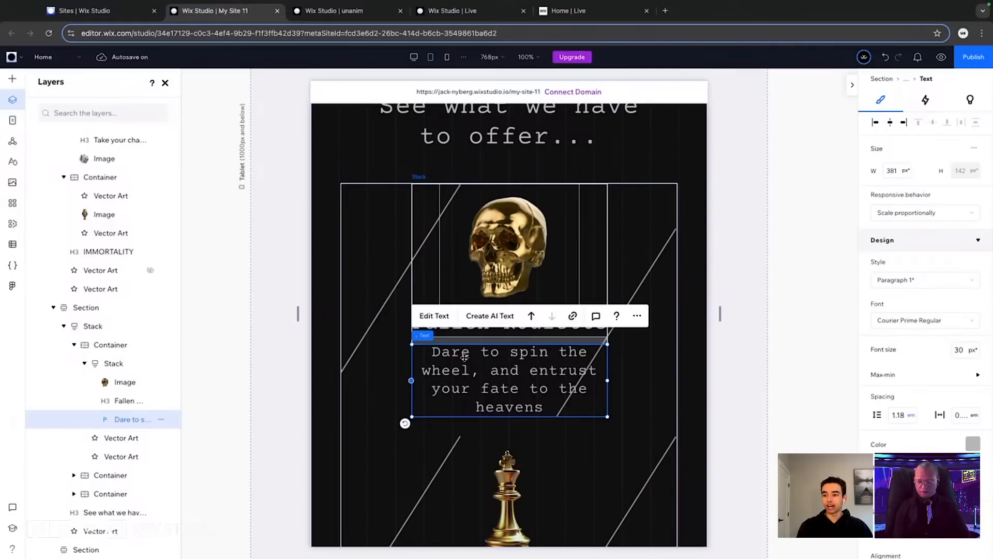
# Bring up the overview of all open windows
pyautogui.hotkey('ctrl', 'Up')
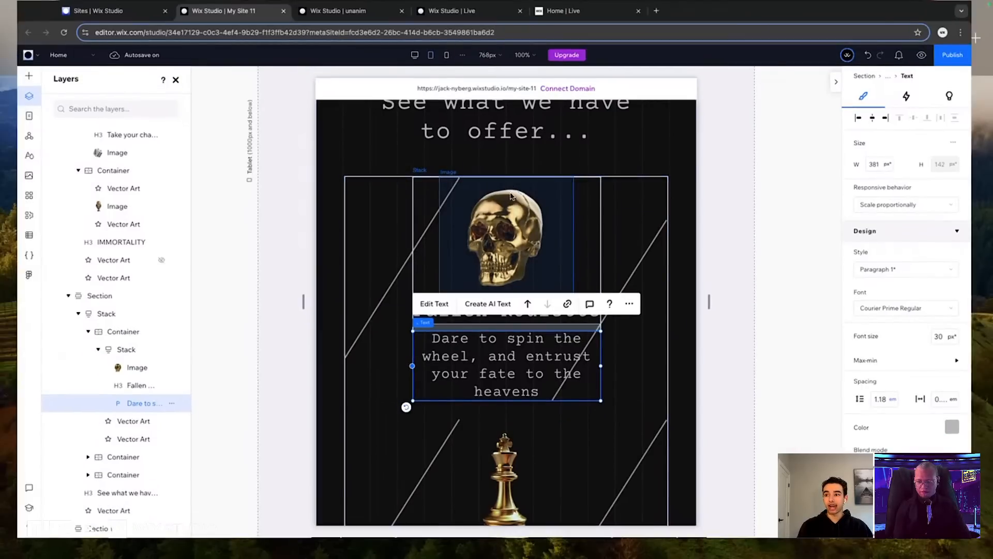
# Check the desktop and tablet font sizes in the Figma style guide, and switch back to the Wix Studio editor
pyautogui.click(551, 38)
pyautogui.hscroll(-18, 442, 171)
pyautogui.scroll(4, 442, 172)
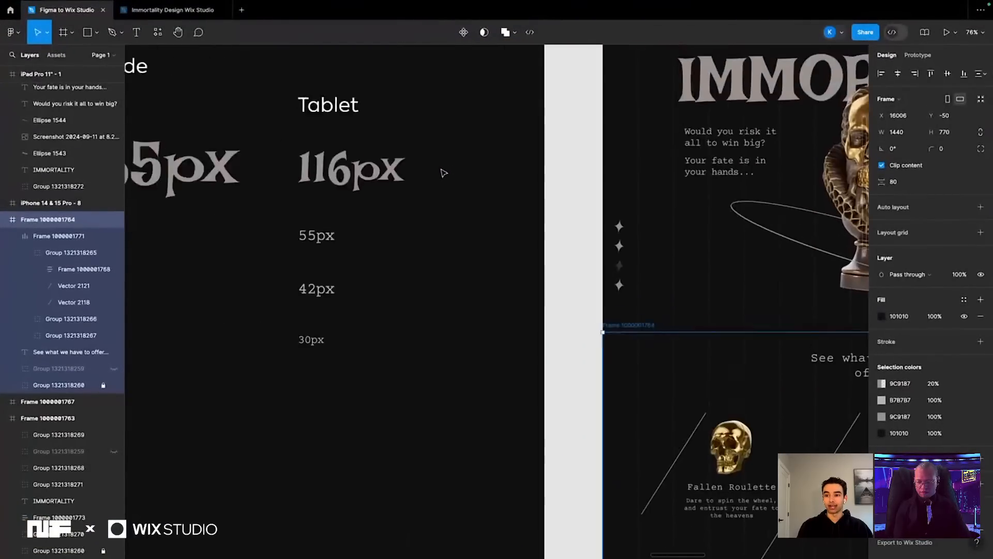
pyautogui.scroll(-2, 442, 171)
pyautogui.hscroll(2, 443, 172)
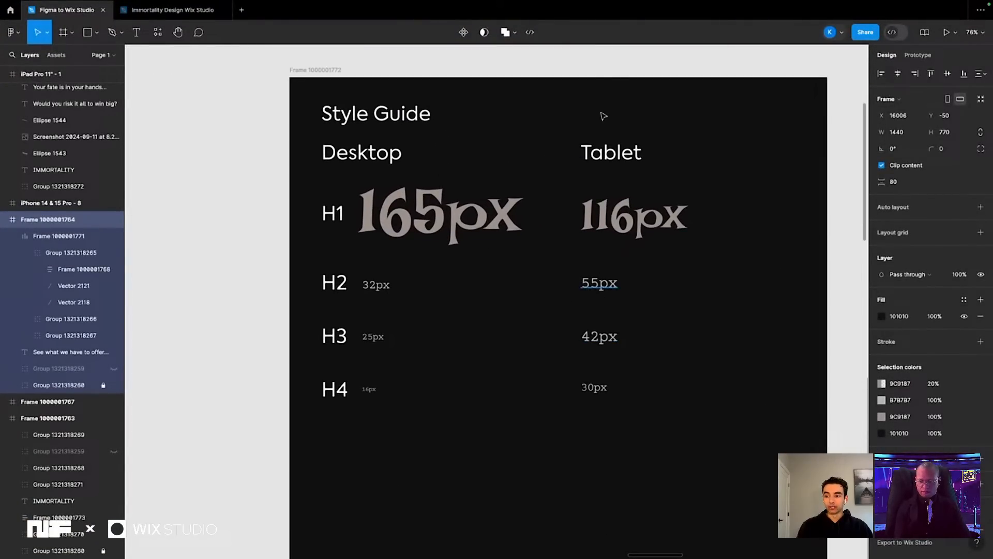
pyautogui.hotkey('ctrl', 'Up')
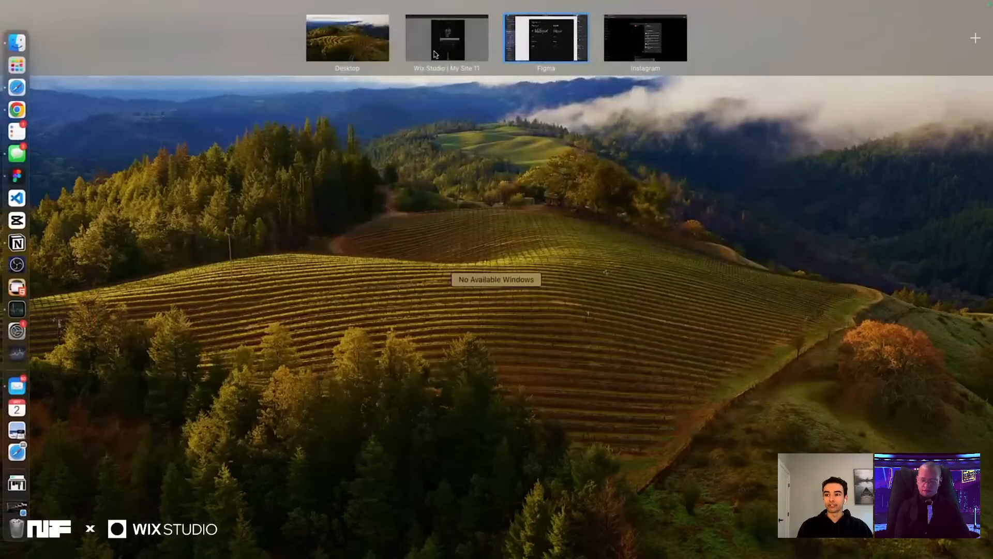
pyautogui.click(444, 38)
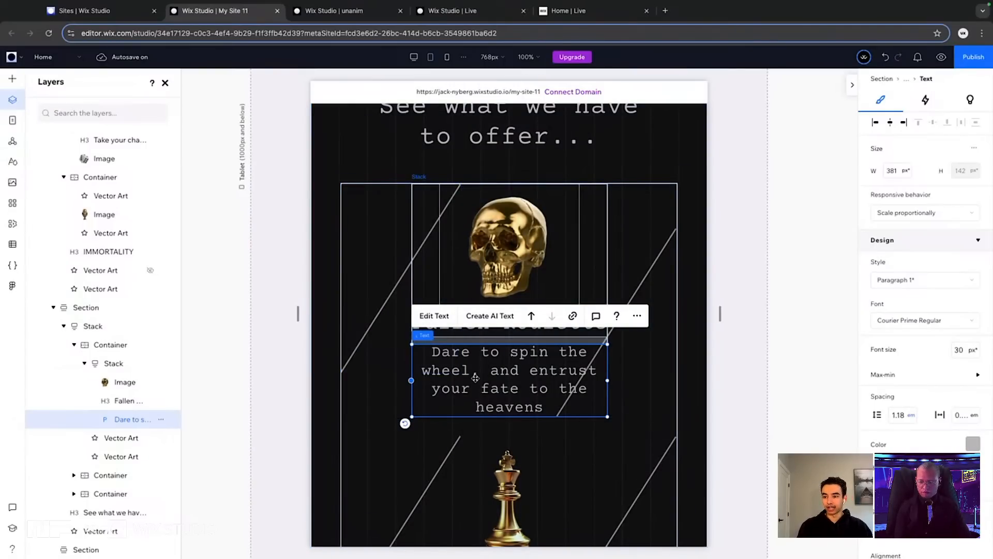
# Set the font size of the description under Fallen Roulette to 28 px
pyautogui.click(658, 248)
pyautogui.scroll(-1, 659, 248)
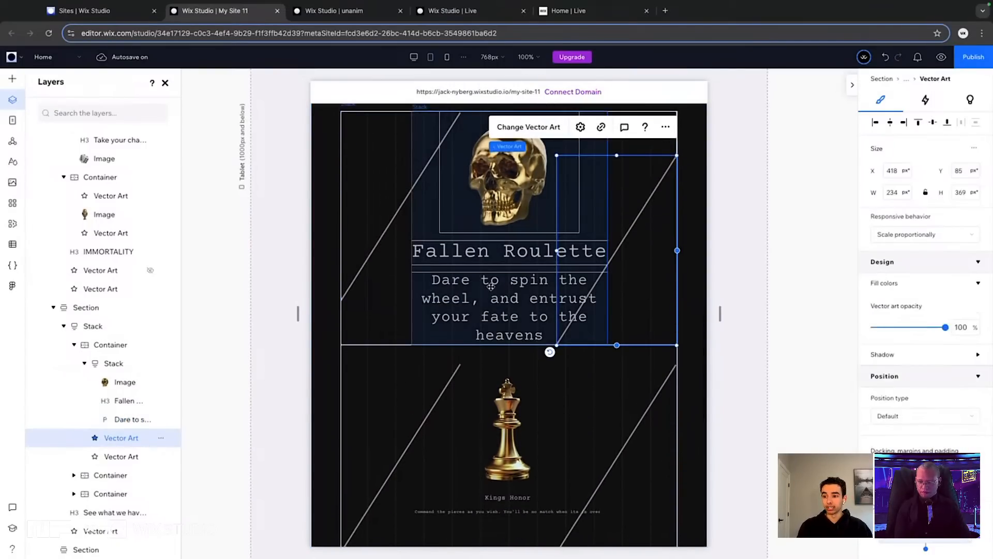
pyautogui.click(478, 310)
pyautogui.click(502, 316)
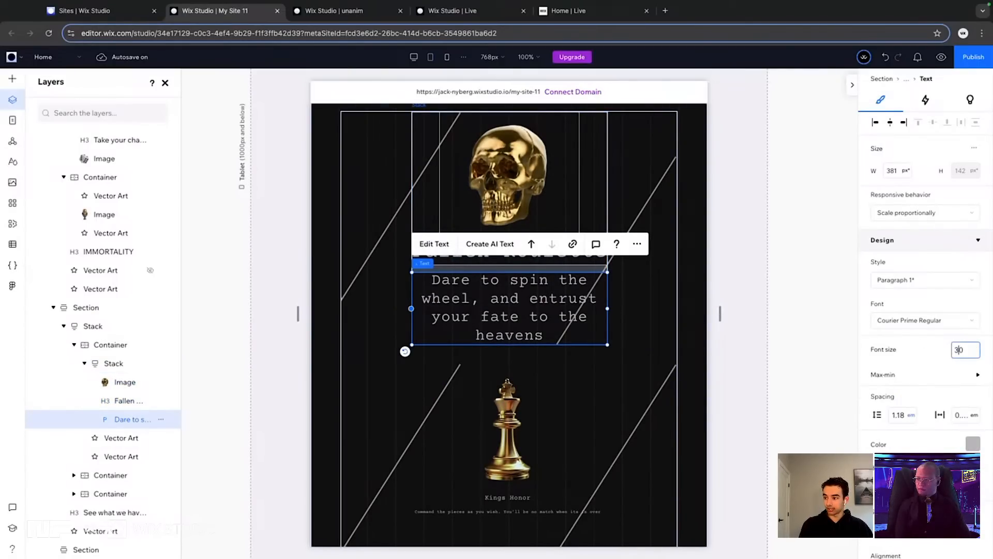
pyautogui.write('28')
pyautogui.press('Return')
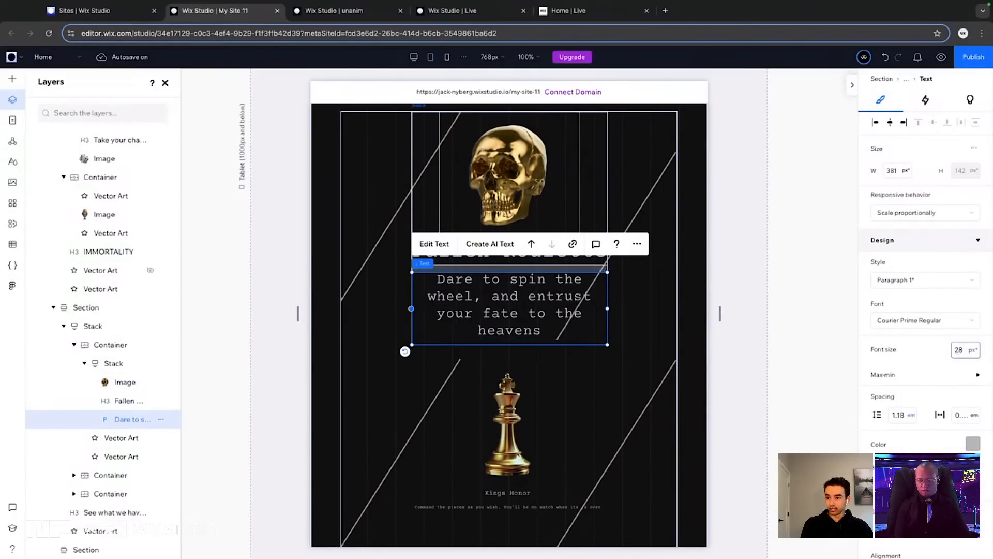
# Shrink both diagonal lines beside the Fallen Roulette text, the upper-left to about 132 by 208 px and the lower-right to about 128 by 203 px
pyautogui.click(394, 268)
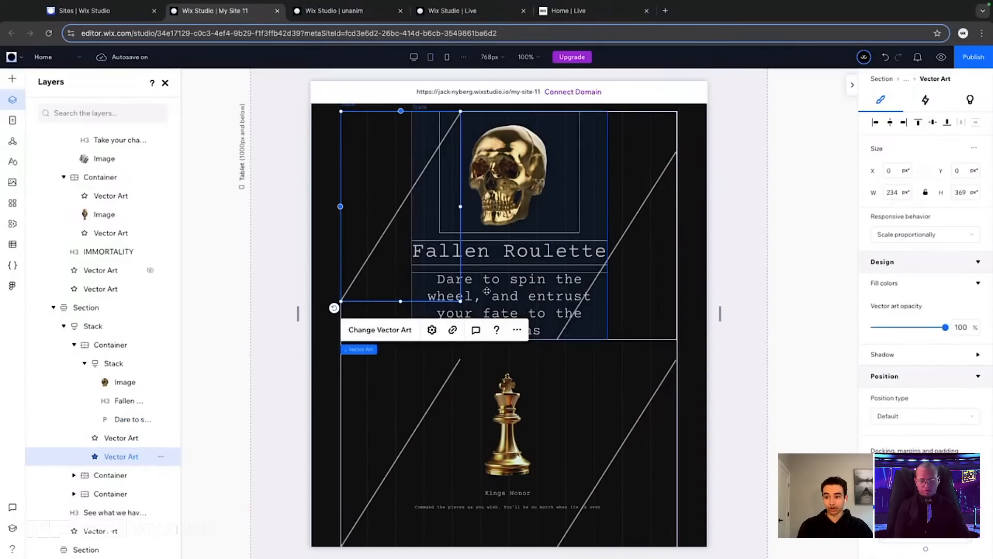
pyautogui.moveTo(460, 301); pyautogui.dragTo(409, 220)
pyautogui.click(633, 224)
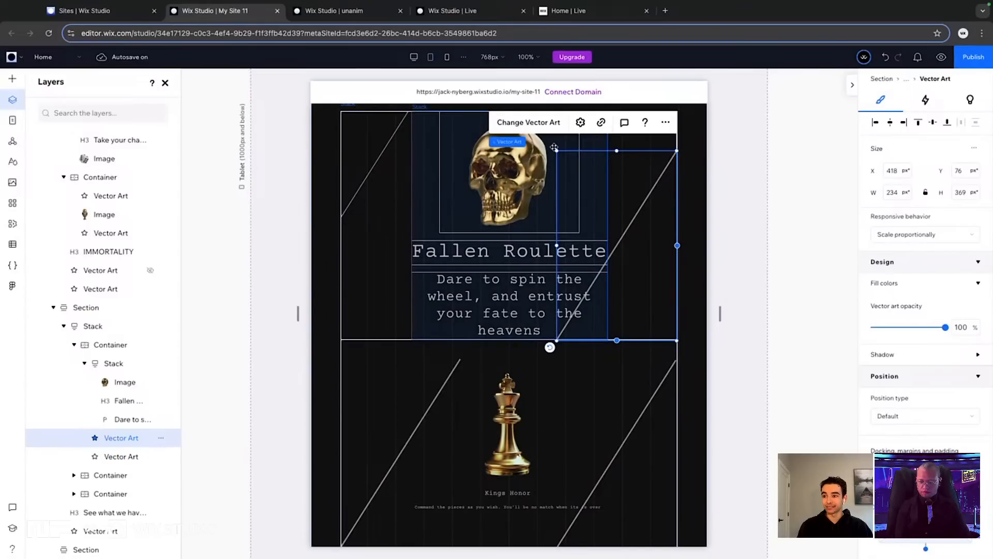
pyautogui.moveTo(556, 152); pyautogui.dragTo(606, 241)
# Give the stack holding the skull image and Fallen Roulette text a 20% bottom margin
pyautogui.scroll(-3, 523, 177)
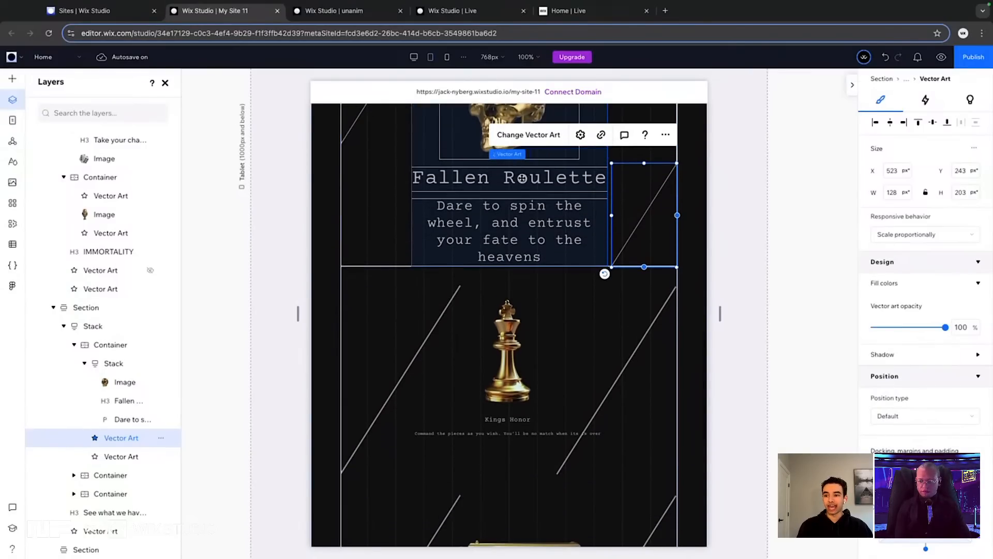
pyautogui.click(522, 178)
pyautogui.scroll(3, 517, 207)
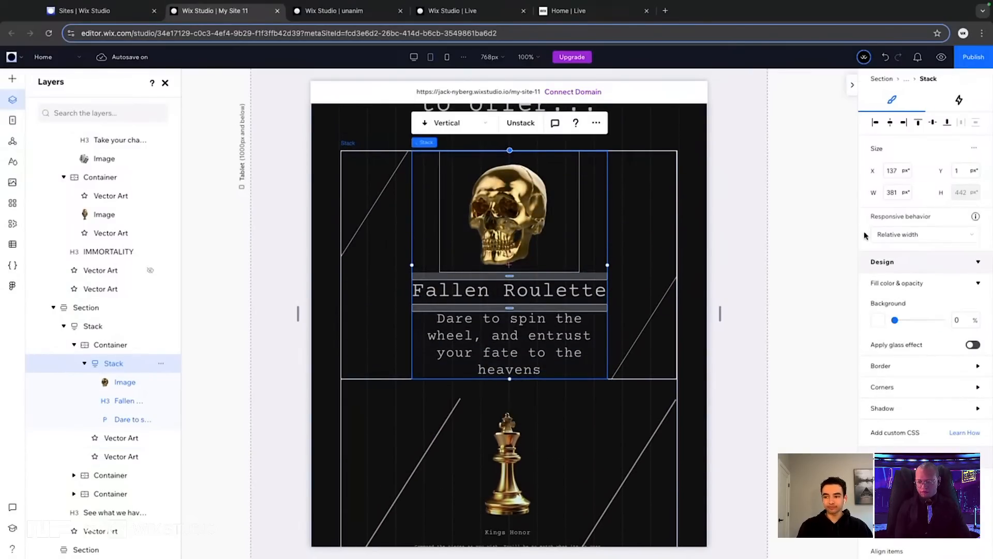
pyautogui.scroll(-6, 915, 320)
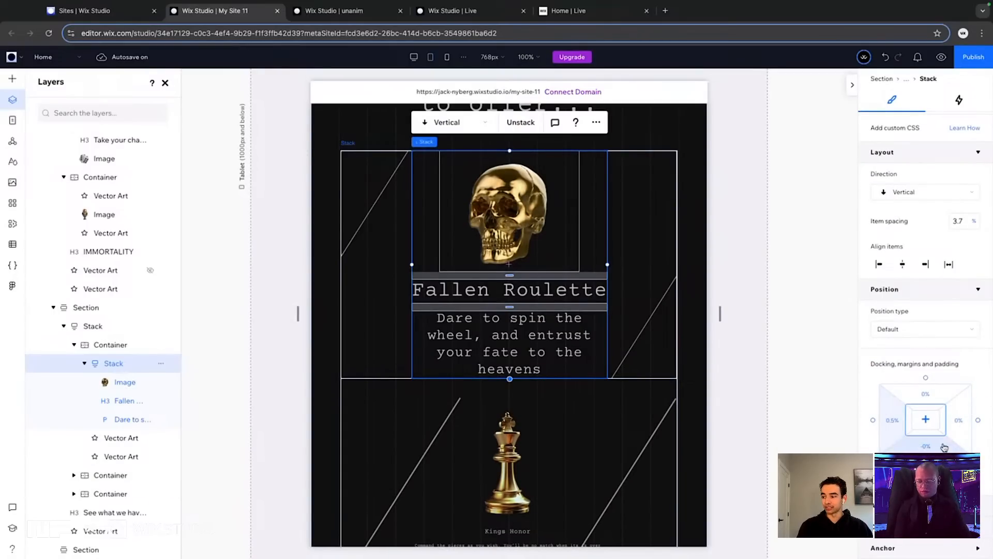
pyautogui.click(925, 447)
pyautogui.write('20')
pyautogui.press('Return')
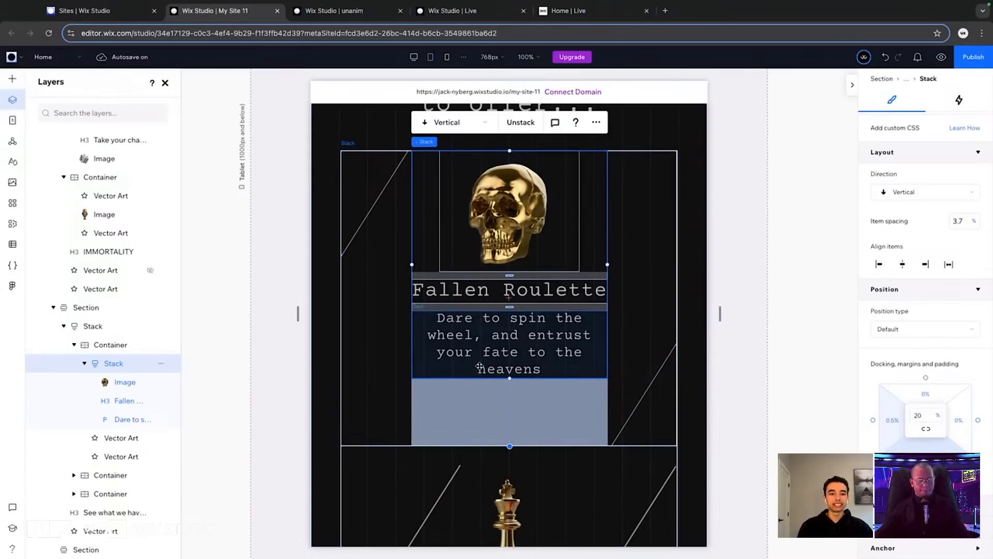
# Enlarge the Fallen Roulette diagonal lines, the upper-left to about 197 by 311 px and the lower-right to about 190 by 301 px
pyautogui.scroll(-2, 569, 362)
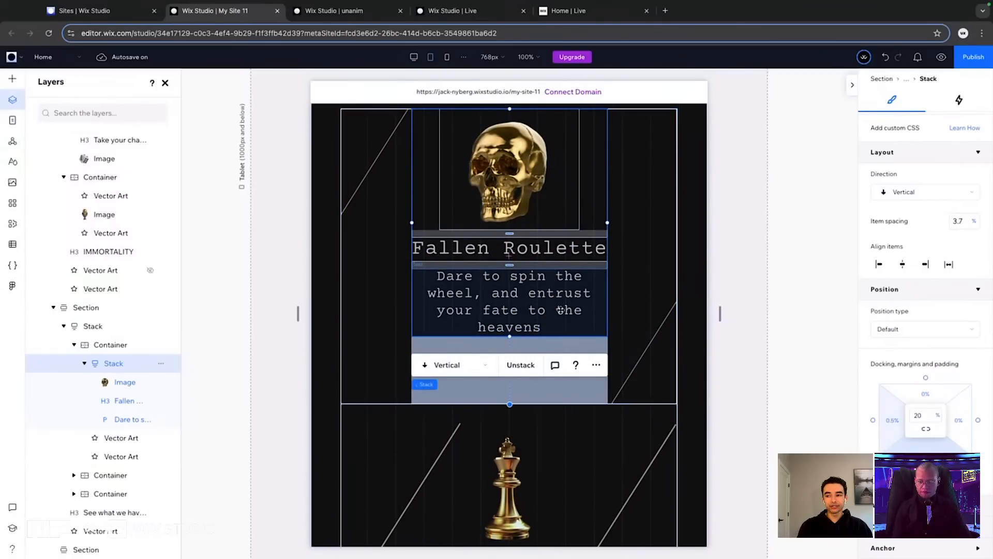
pyautogui.click(350, 180)
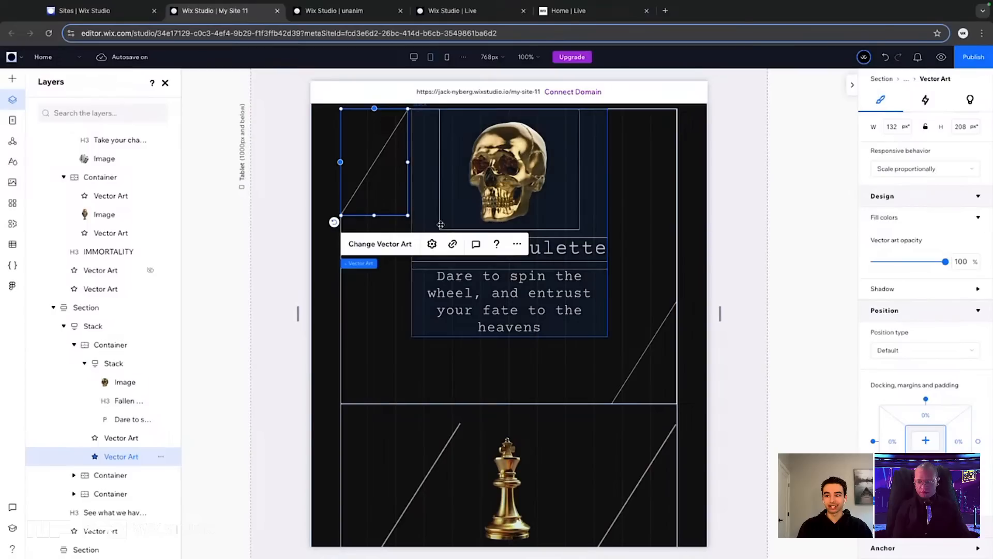
pyautogui.moveTo(409, 216); pyautogui.dragTo(420, 281)
pyautogui.click(615, 311)
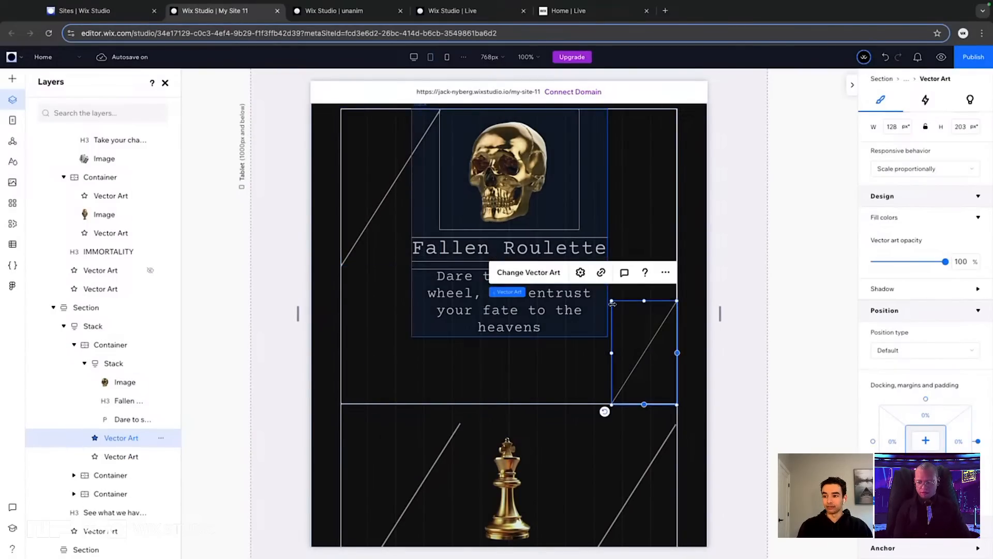
pyautogui.moveTo(610, 301); pyautogui.dragTo(581, 251)
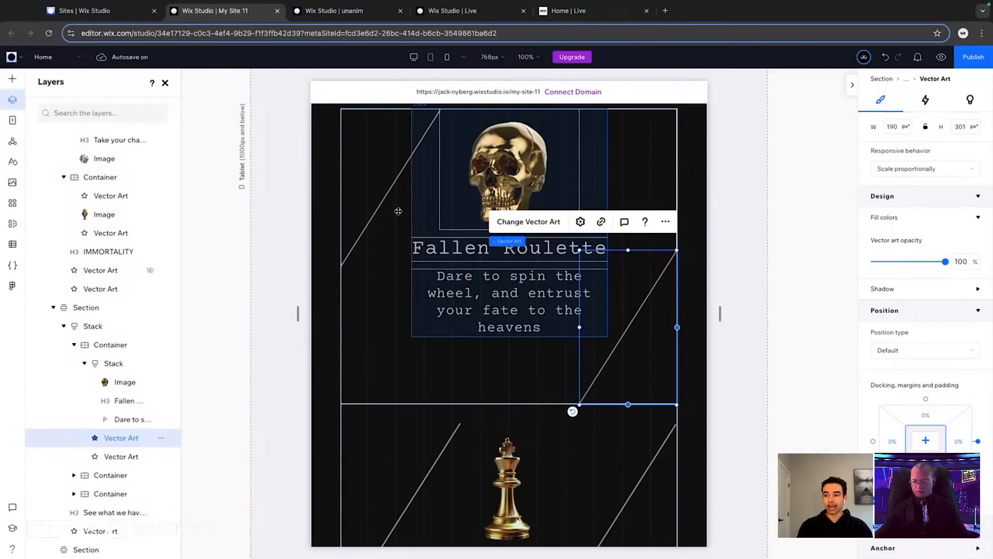
pyautogui.scroll(1, 359, 258)
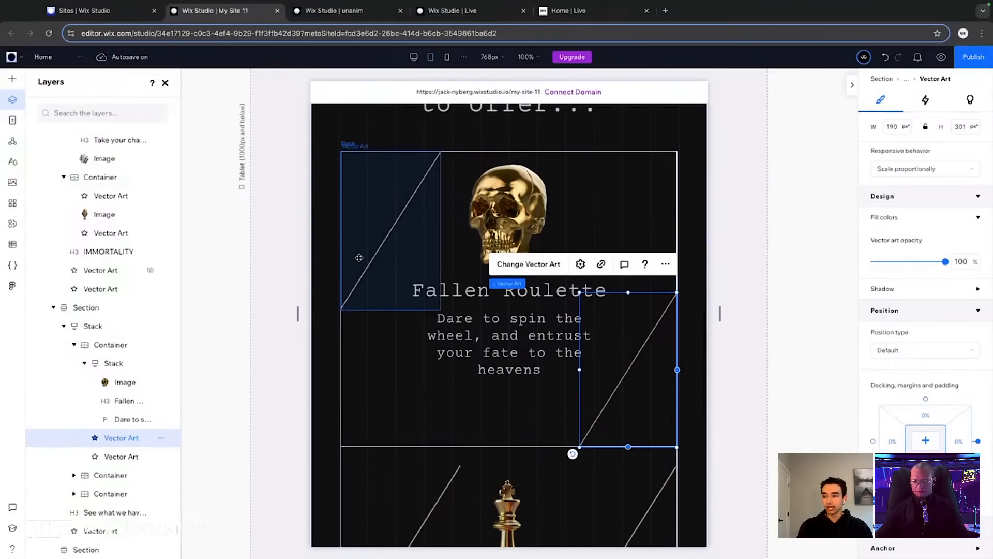
pyautogui.click(410, 233)
pyautogui.moveTo(440, 311); pyautogui.dragTo(442, 311)
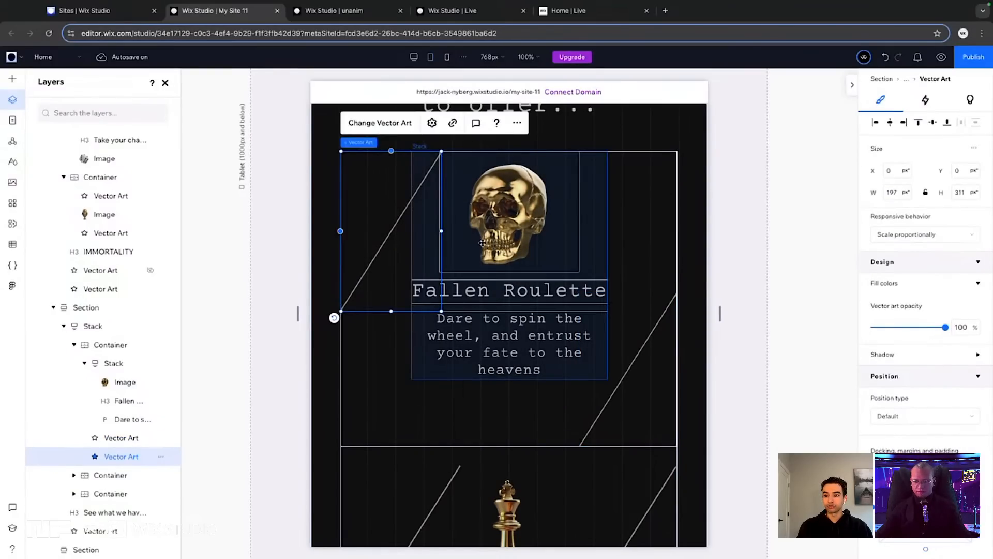
# Set the font size of the Kings Honor heading under the chess piece to 40 px
pyautogui.scroll(-6, 390, 267)
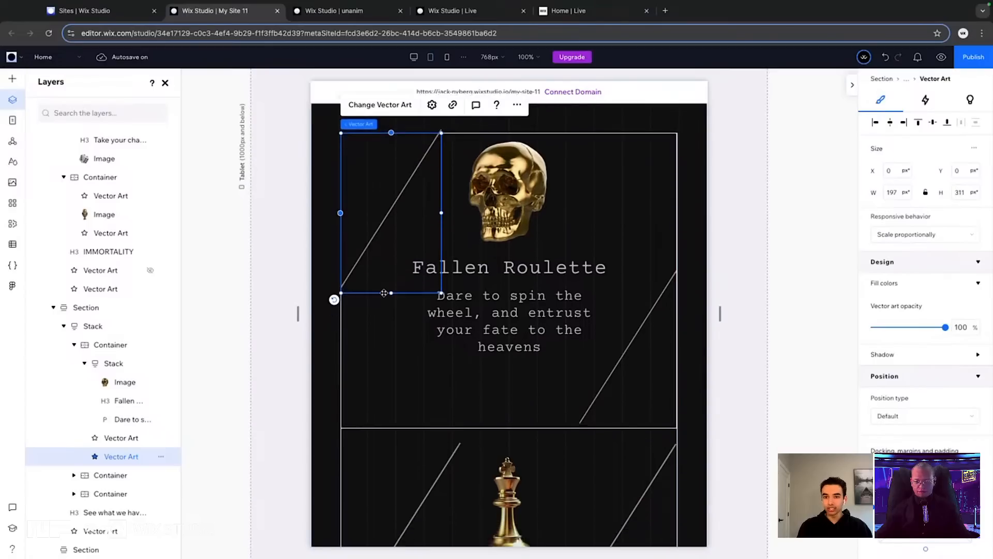
pyautogui.scroll(3, 476, 293)
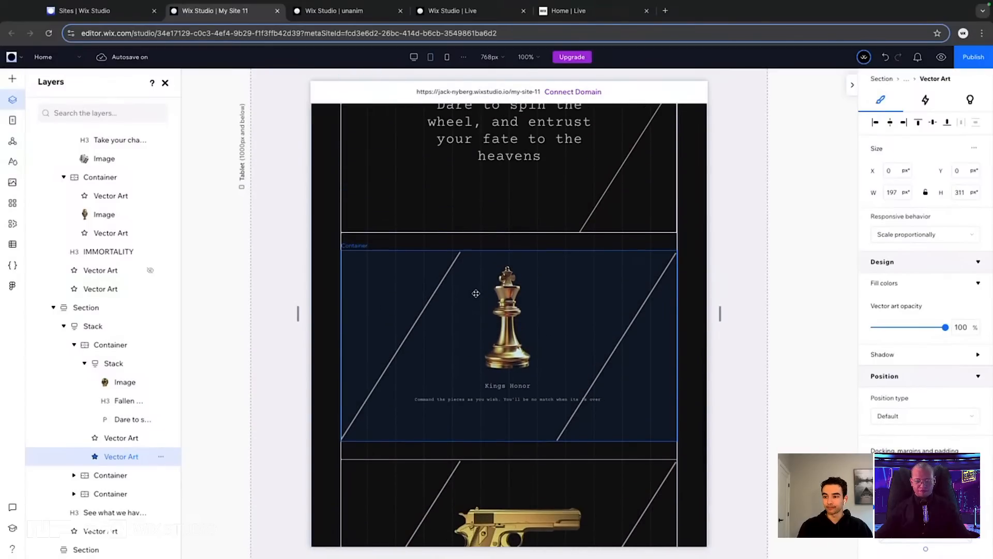
pyautogui.click(506, 444)
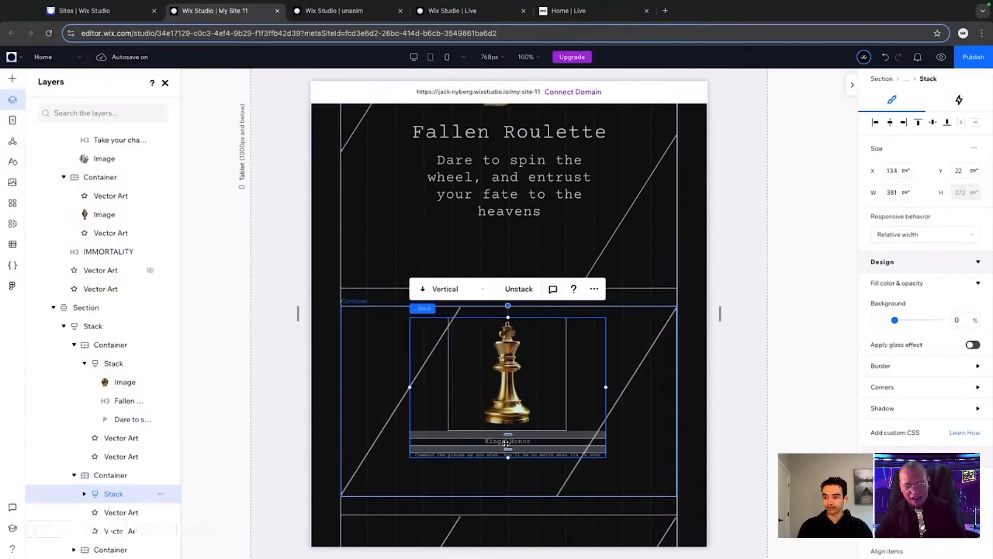
pyautogui.click(505, 441)
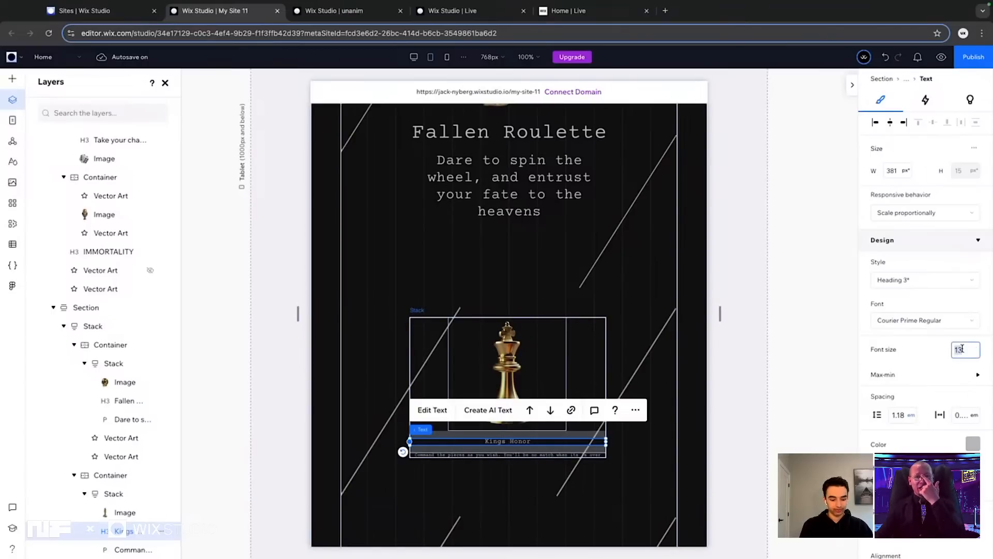
pyautogui.write('40')
pyautogui.press('Return')
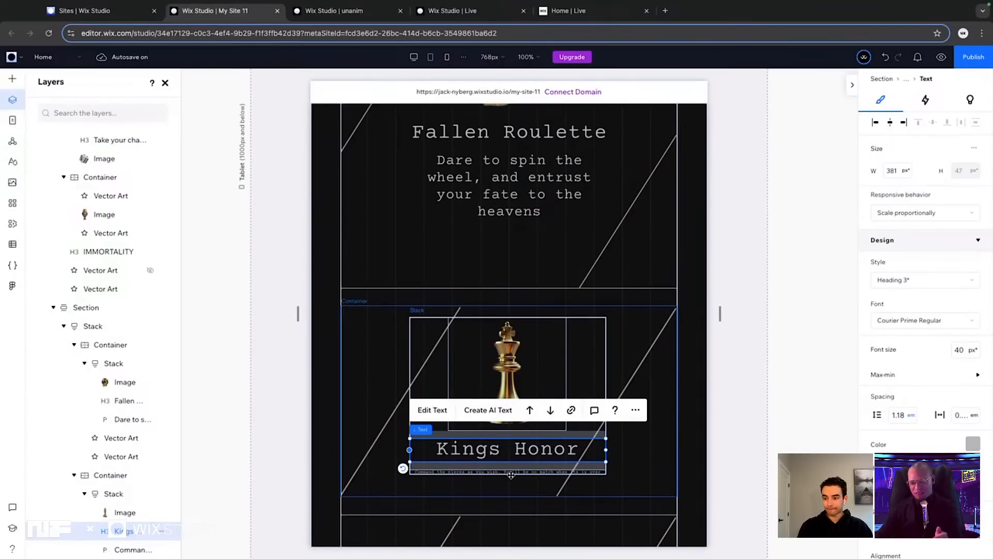
# Set the font size of the description under Kings Honor to 30 px
pyautogui.click(511, 473)
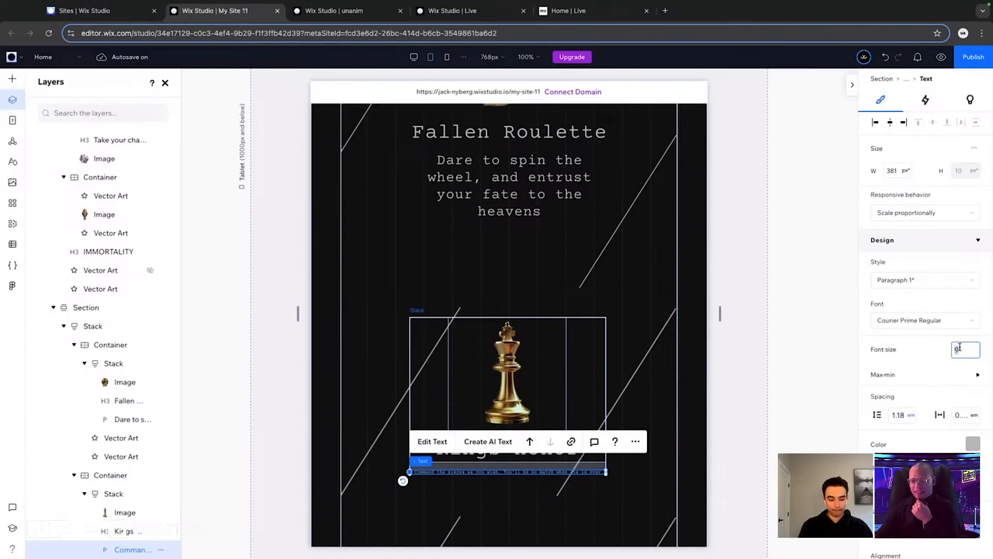
pyautogui.write('30')
pyautogui.press('Return')
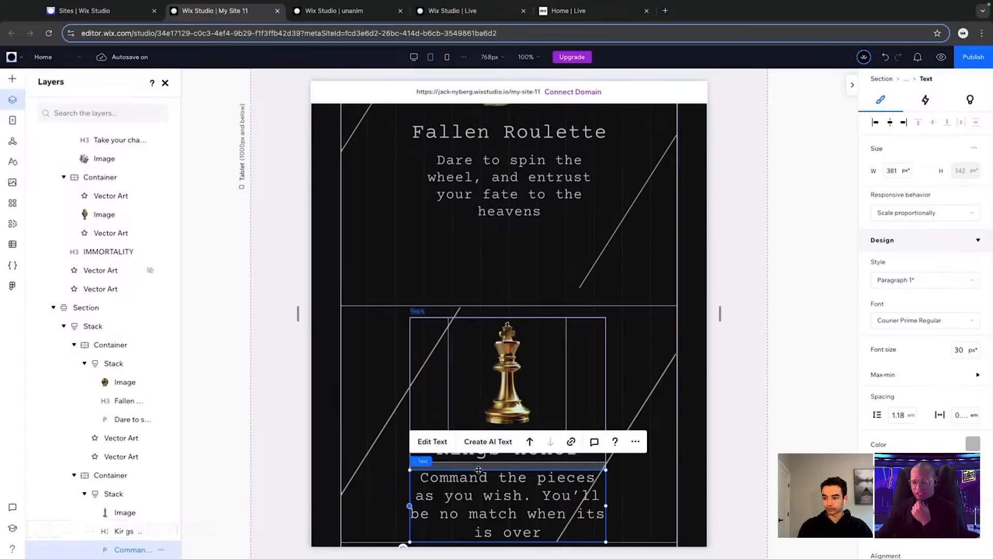
# Shrink the lower-right diagonal line in the Kings Honor container to about 152 by 241 px, keeping it in its corner
pyautogui.scroll(-1, 480, 476)
pyautogui.scroll(-1, 480, 476)
pyautogui.click(557, 290)
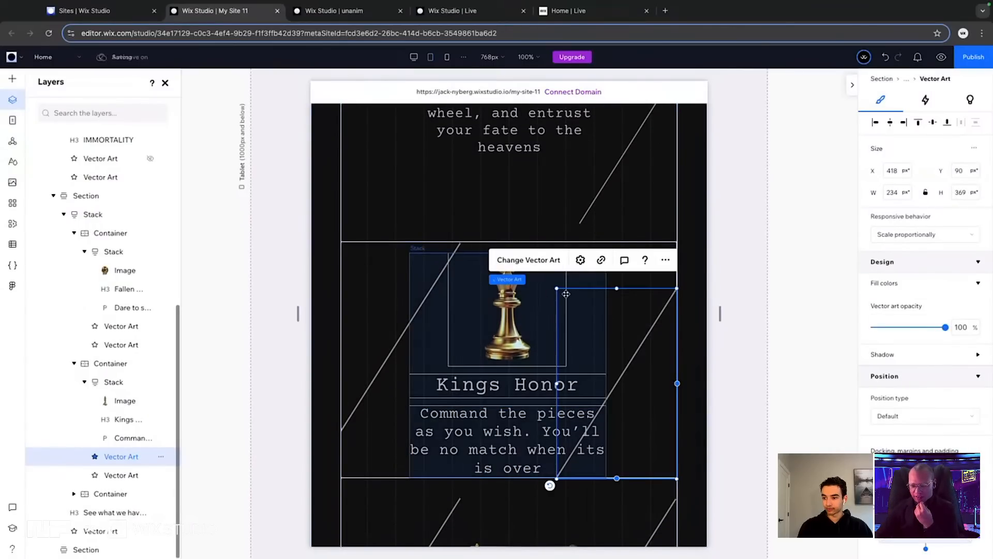
pyautogui.moveTo(557, 290); pyautogui.dragTo(607, 350)
# Shrink the upper-left diagonal line in the Kings Honor container to about 189 by 298 px, similar to the Fallen Roulette one
pyautogui.click(398, 340)
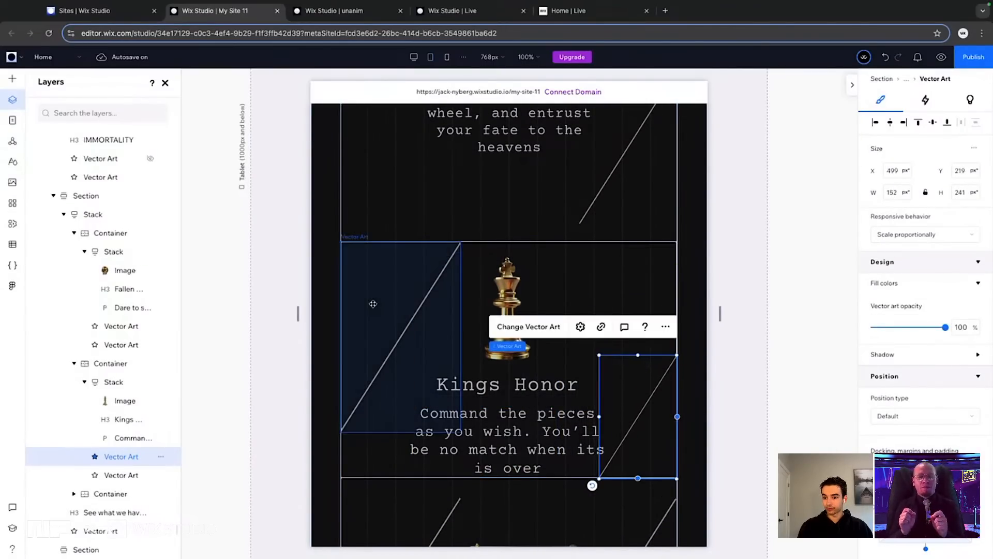
pyautogui.scroll(5, 397, 340)
pyautogui.click(393, 308)
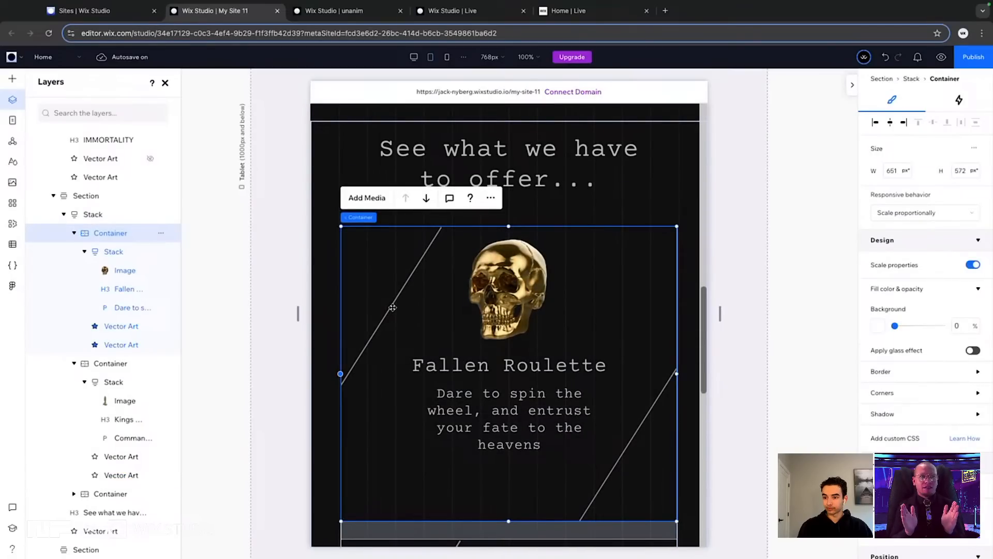
pyautogui.click(393, 308)
pyautogui.scroll(-5, 393, 305)
pyautogui.click(384, 331)
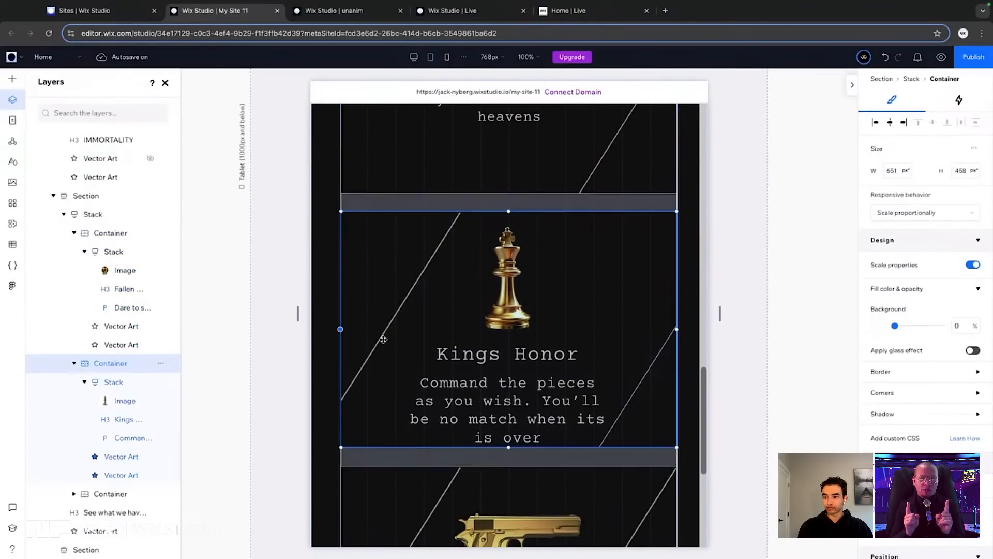
pyautogui.click(385, 340)
pyautogui.moveTo(460, 401); pyautogui.dragTo(439, 363)
# Give the stack holding the chess piece and Kings Honor text a 20% bottom margin
pyautogui.scroll(-3, 569, 284)
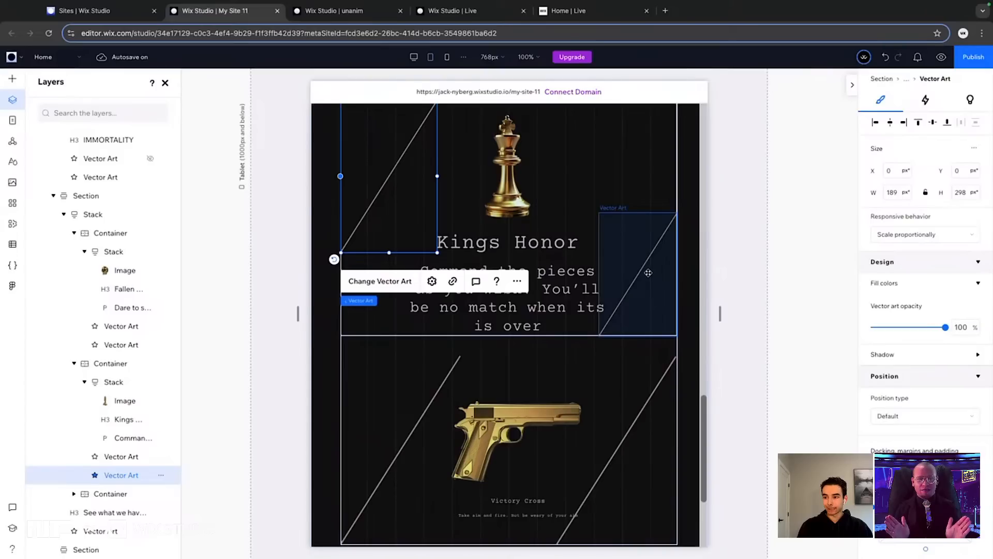
pyautogui.click(600, 215)
pyautogui.click(517, 277)
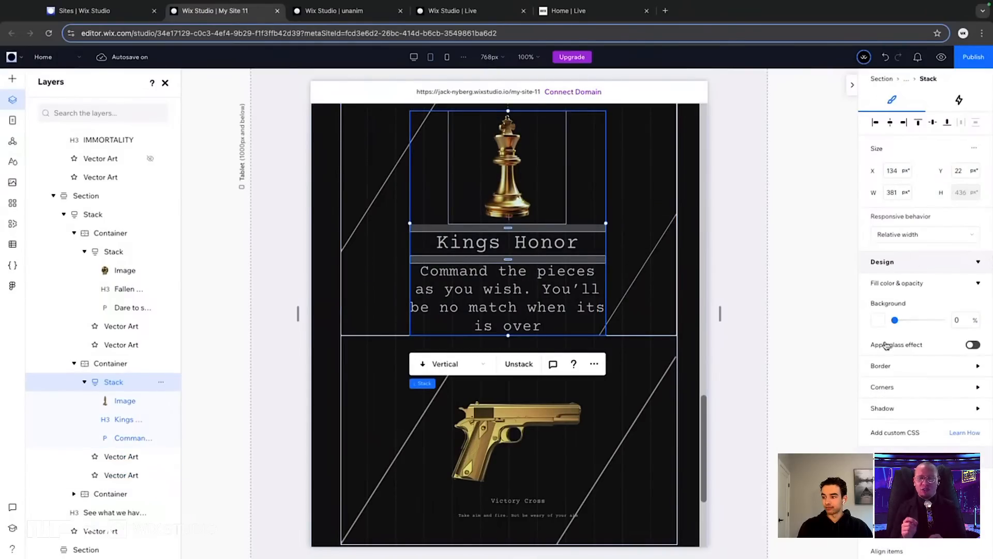
pyautogui.scroll(-4, 895, 352)
pyautogui.scroll(-2, 911, 403)
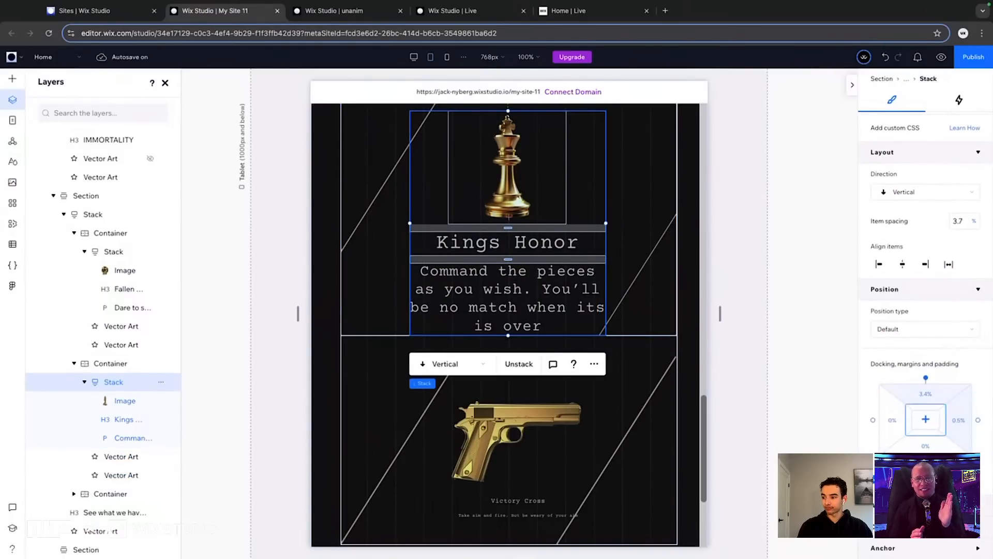
pyautogui.click(925, 418)
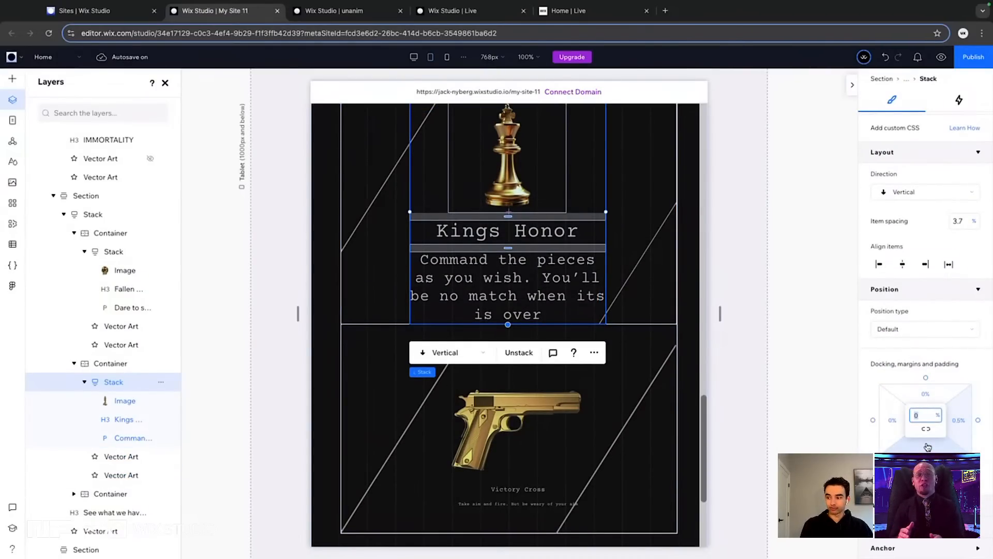
pyautogui.write('2')
pyautogui.press('Return')
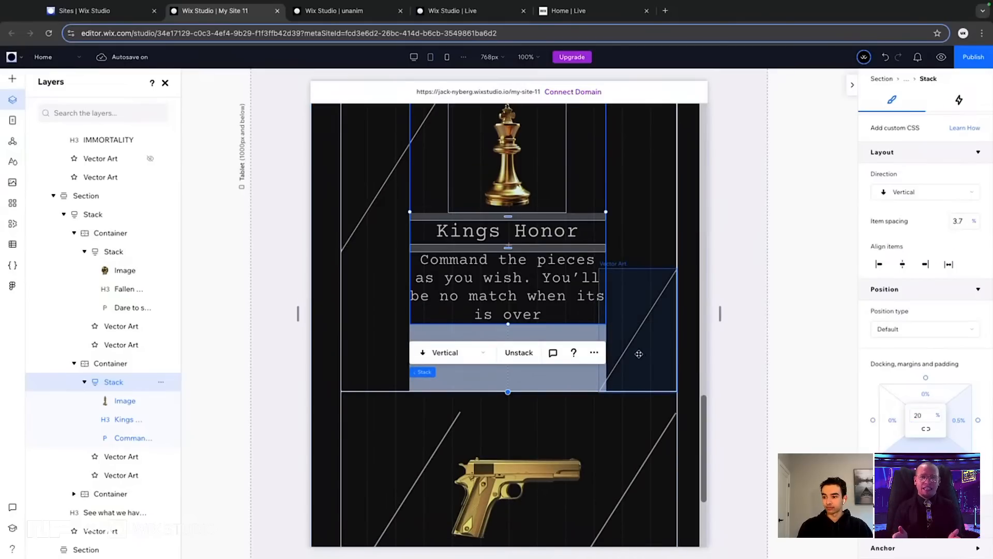
# Resize the lower-right diagonal line in the Kings Honor container to about 191 by 301 px, keeping it in its corner
pyautogui.click(639, 354)
pyautogui.moveTo(600, 270); pyautogui.dragTo(578, 243)
pyautogui.scroll(2, 377, 224)
pyautogui.scroll(-6, 377, 225)
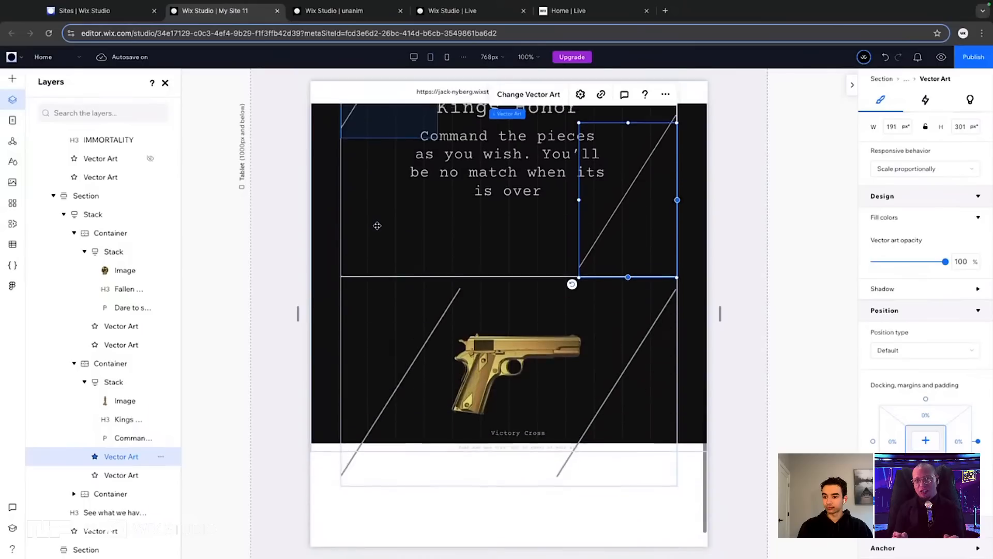
# Set the offer section's height to 250 vh and the height of its background vector art to 100%
pyautogui.click(325, 267)
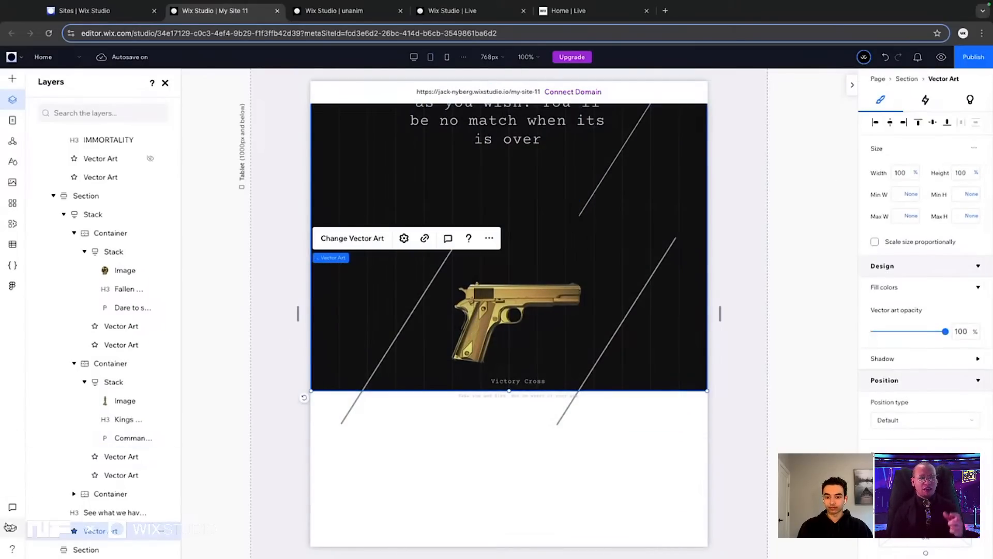
pyautogui.click(97, 201)
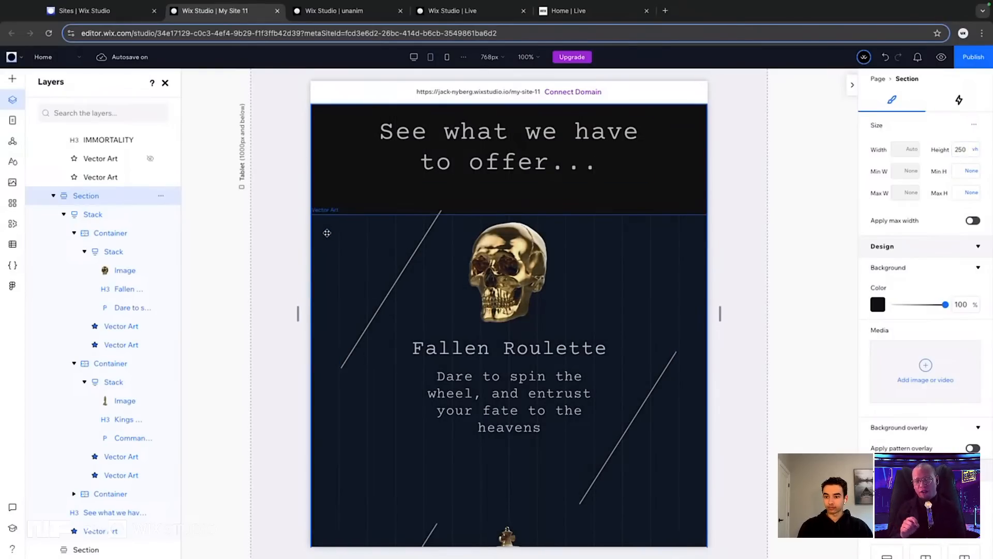
pyautogui.click(328, 231)
pyautogui.write('10')
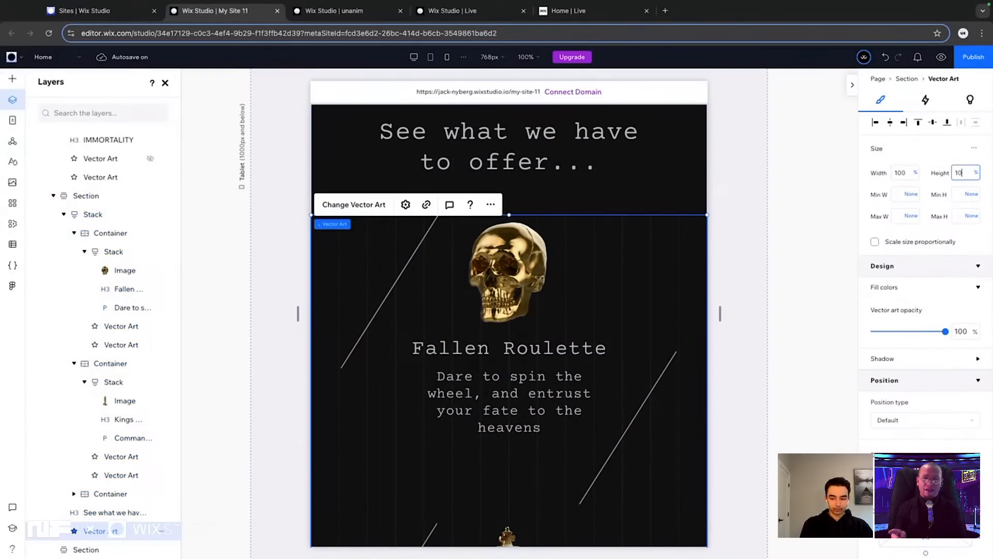
pyautogui.write('0')
pyautogui.press('Return')
# Set the font size of the Victory Cross heading to 40 px
pyautogui.scroll(-11, 457, 230)
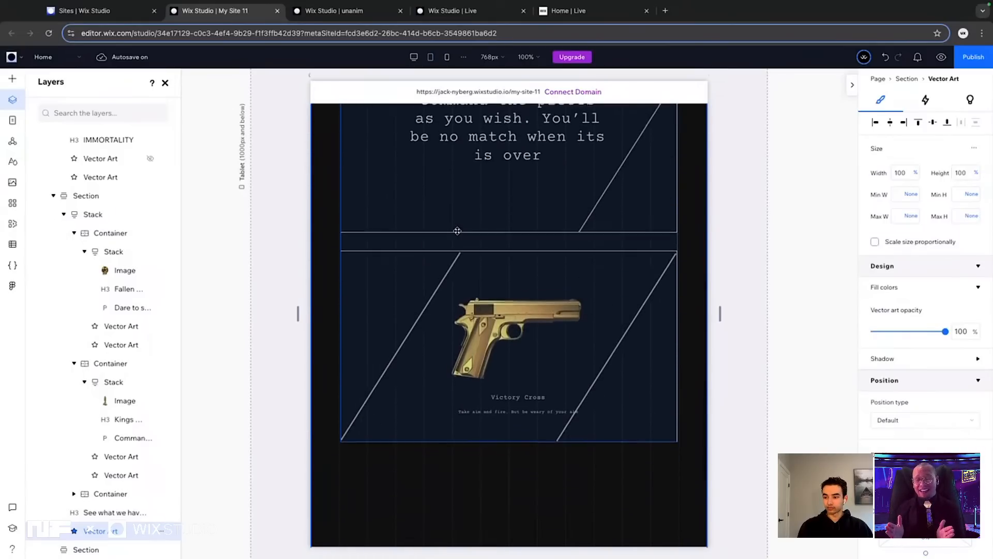
pyautogui.scroll(-2, 457, 231)
pyautogui.click(541, 264)
pyautogui.click(529, 302)
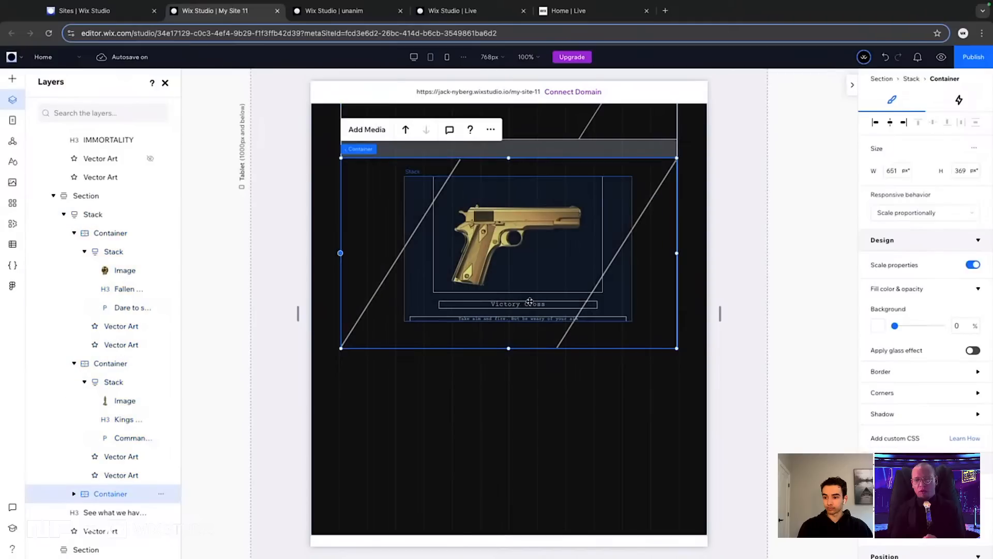
pyautogui.click(530, 304)
pyautogui.click(563, 304)
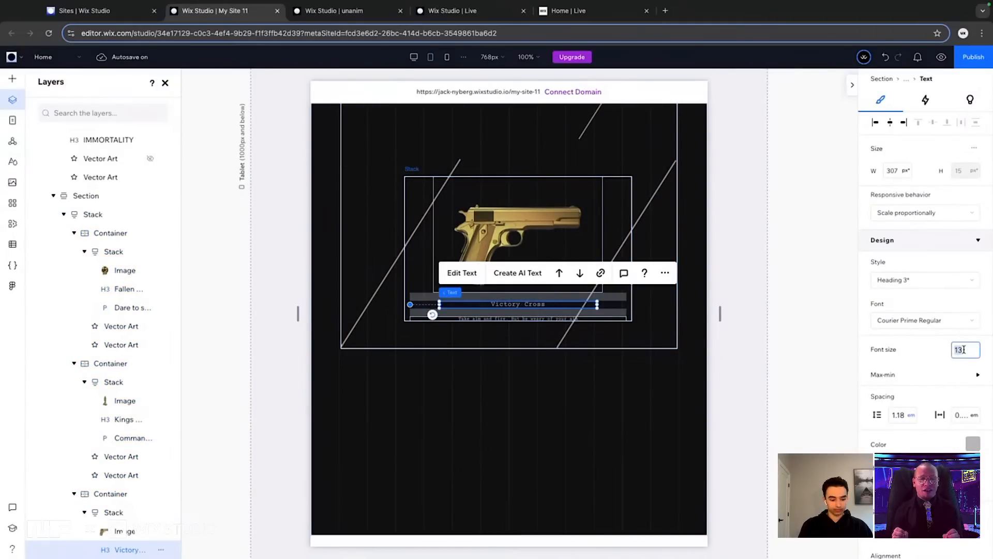
pyautogui.write('40')
pyautogui.press('Return')
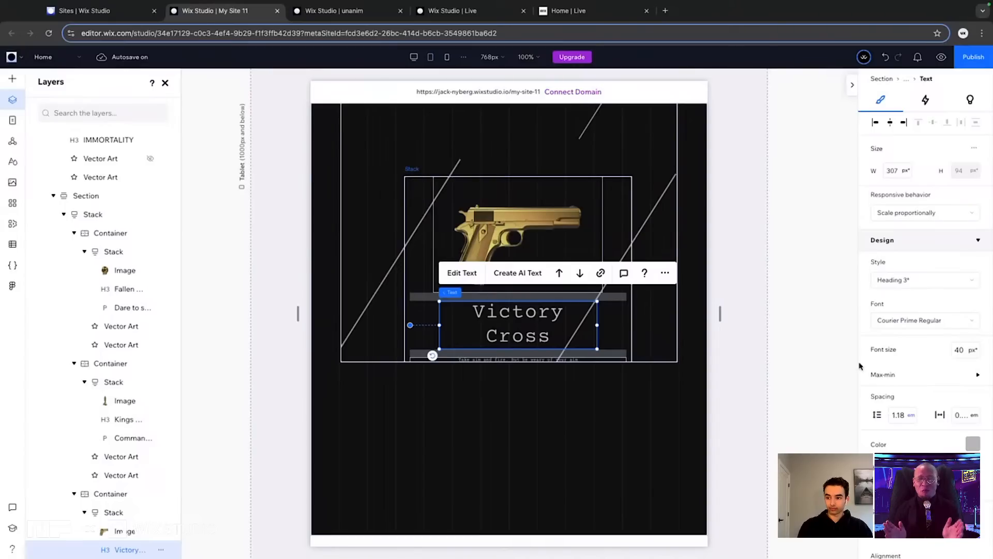
# Set the font size of the description under Victory Cross to 28 px
pyautogui.click(489, 359)
pyautogui.click(965, 352)
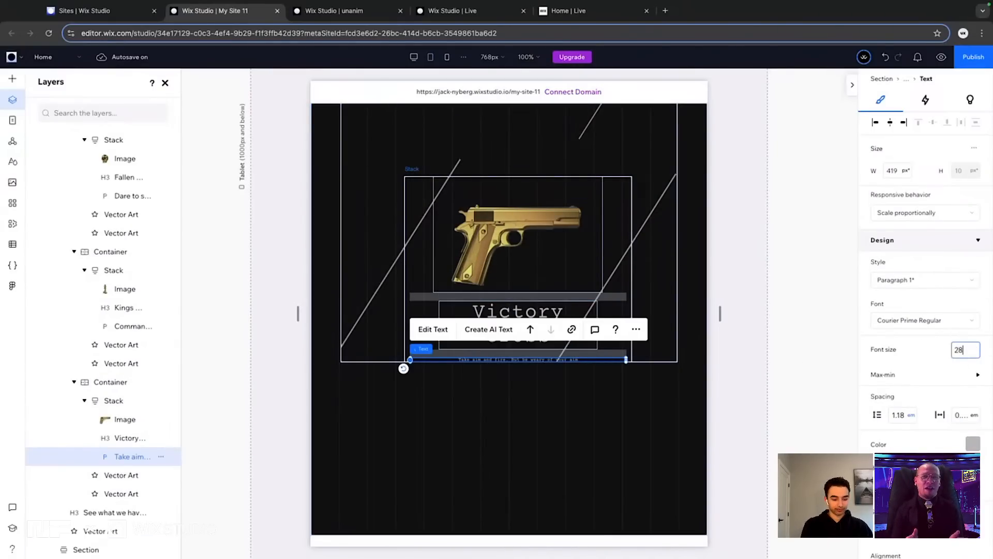
pyautogui.press('Return')
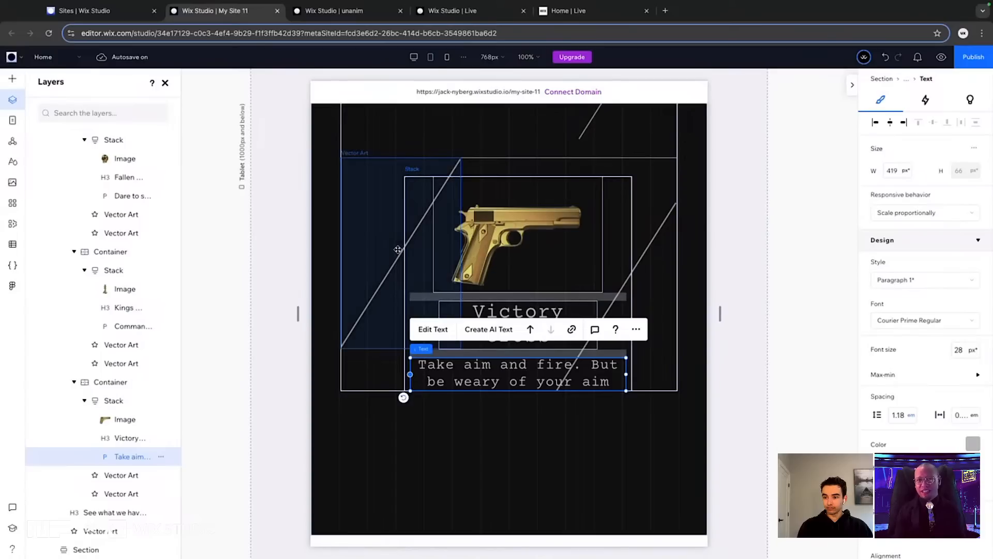
# Shrink the upper-left diagonal line in the Victory Cross container to about 187 by 296 px
pyautogui.click(439, 313)
pyautogui.scroll(3, 438, 313)
pyautogui.moveTo(460, 422); pyautogui.dragTo(434, 387)
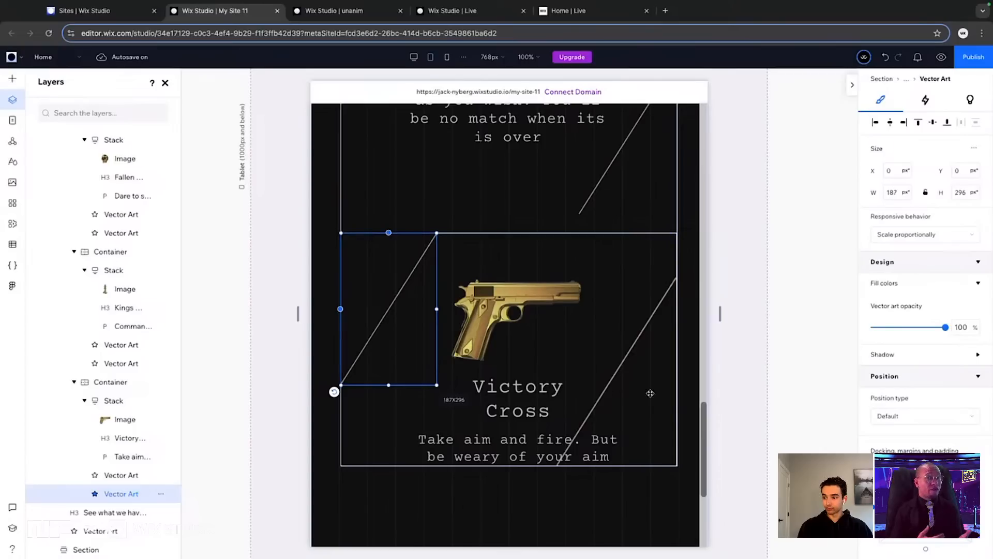
# Dock the stack holding the pistol and Victory Cross text to the top of its container with a 20% bottom margin
pyautogui.click(625, 350)
pyautogui.click(924, 262)
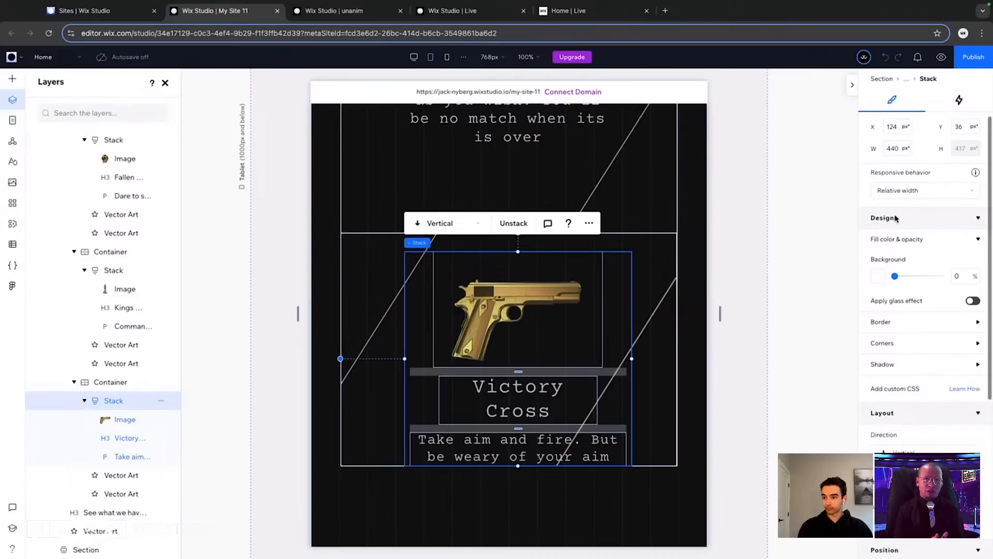
pyautogui.scroll(-3, 925, 279)
pyautogui.click(927, 399)
pyautogui.write('0')
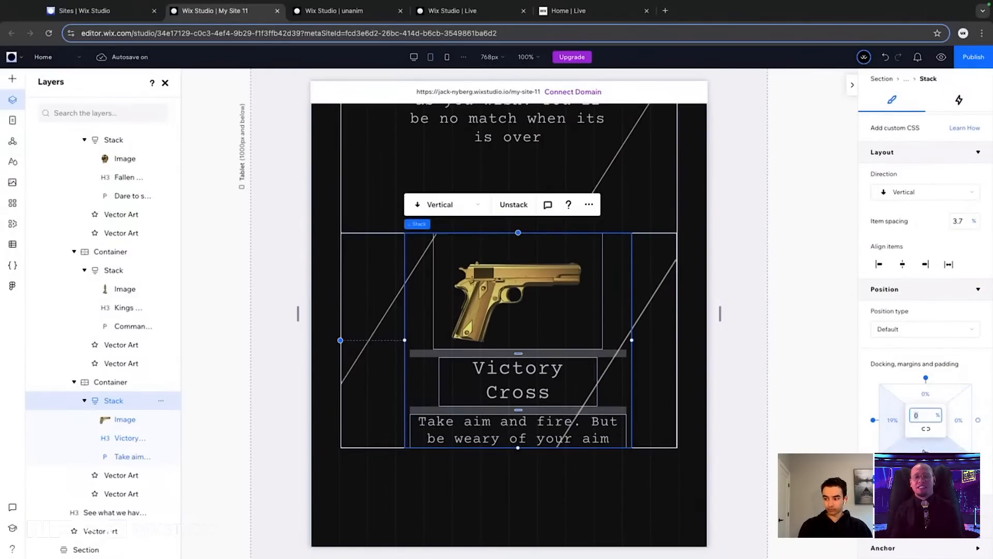
pyautogui.write('20')
# Shrink the lower-right diagonal line in the Victory Cross container to about 174 by 276 px, keeping it in its corner
pyautogui.click(660, 384)
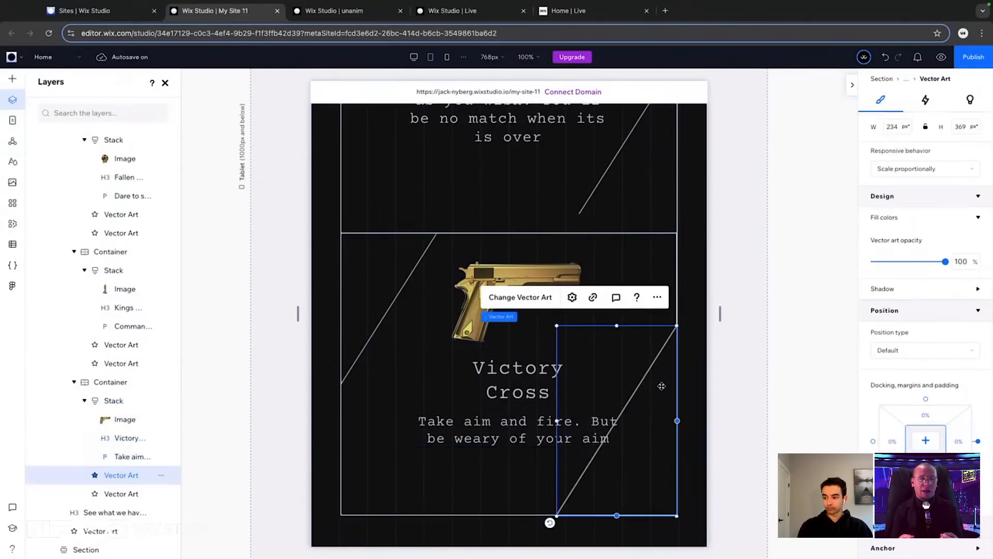
pyautogui.moveTo(556, 324); pyautogui.dragTo(579, 376)
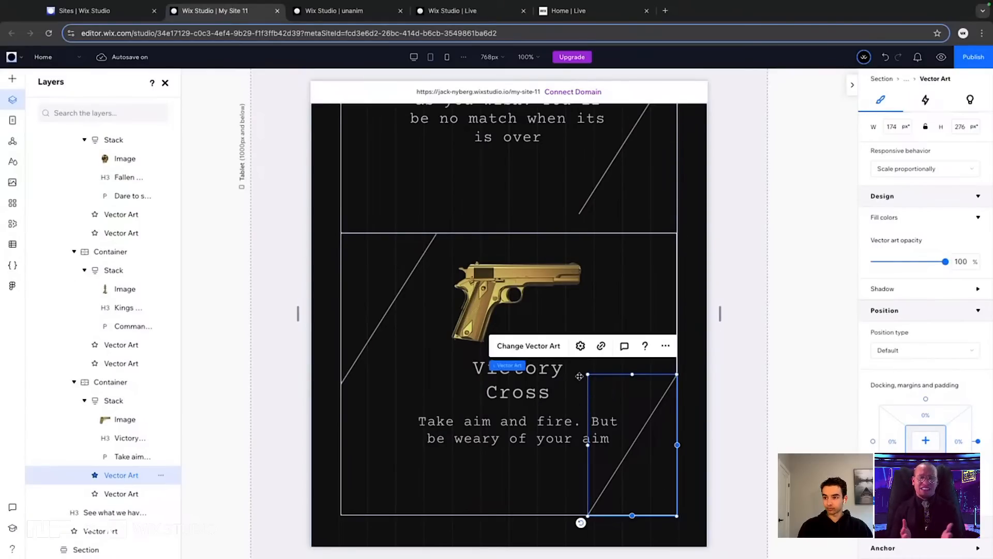
pyautogui.scroll(10, 517, 342)
pyautogui.scroll(-10, 461, 306)
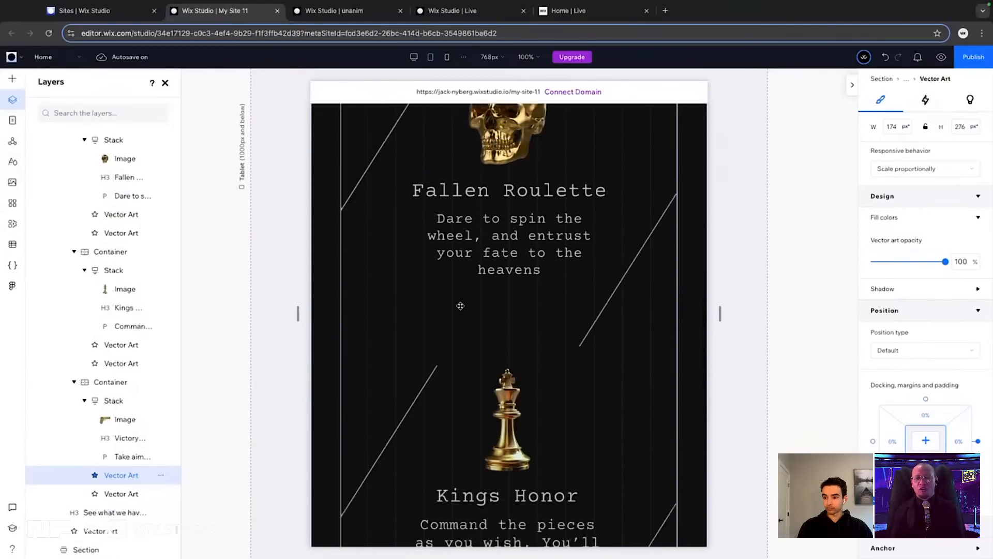
# Set the left and right padding of the Victory Cross stack to 0 px
pyautogui.click(515, 333)
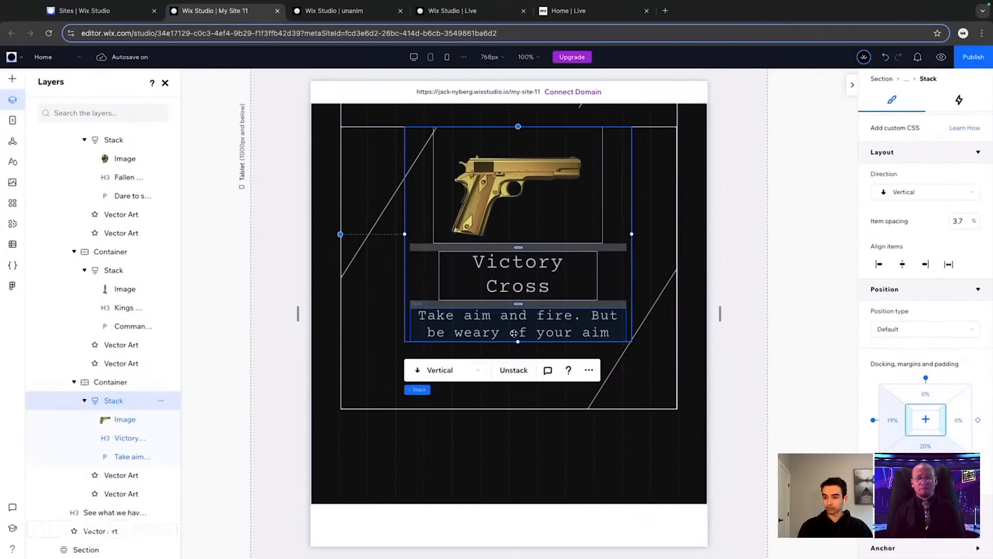
pyautogui.scroll(6, 515, 332)
pyautogui.click(480, 362)
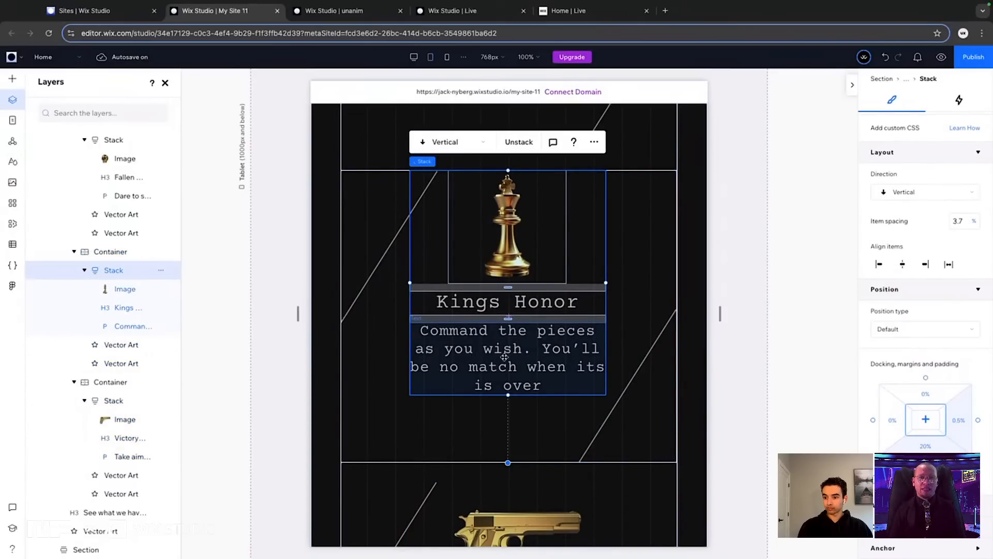
pyautogui.scroll(-5, 481, 362)
pyautogui.click(586, 364)
pyautogui.click(586, 364)
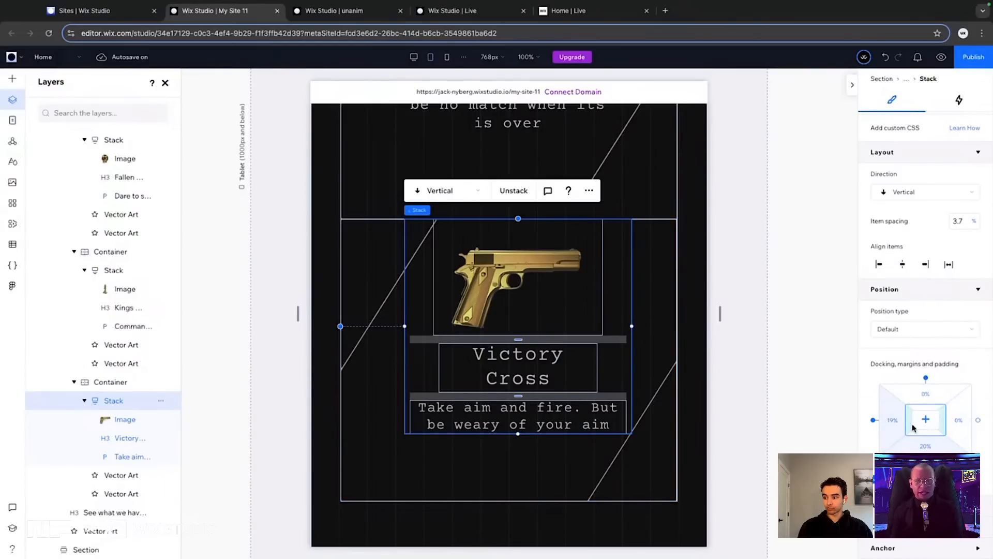
pyautogui.click(893, 421)
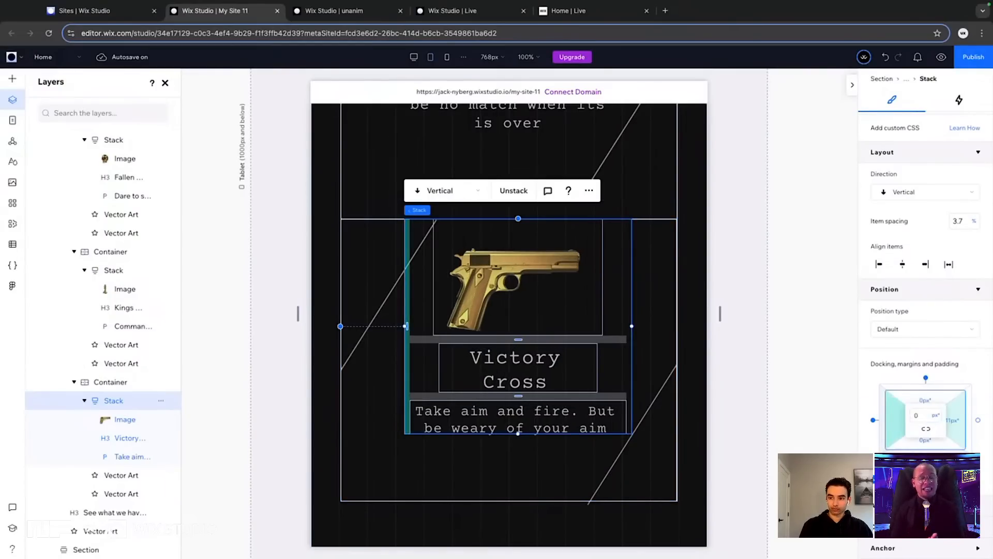
pyautogui.write('0')
pyautogui.press('Tab')
pyautogui.write('10')
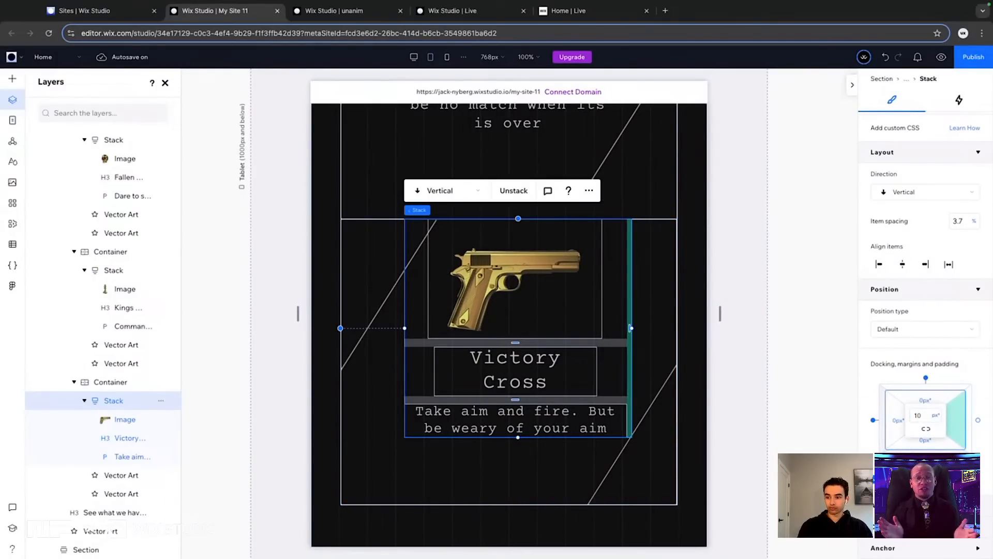
pyautogui.click(920, 415)
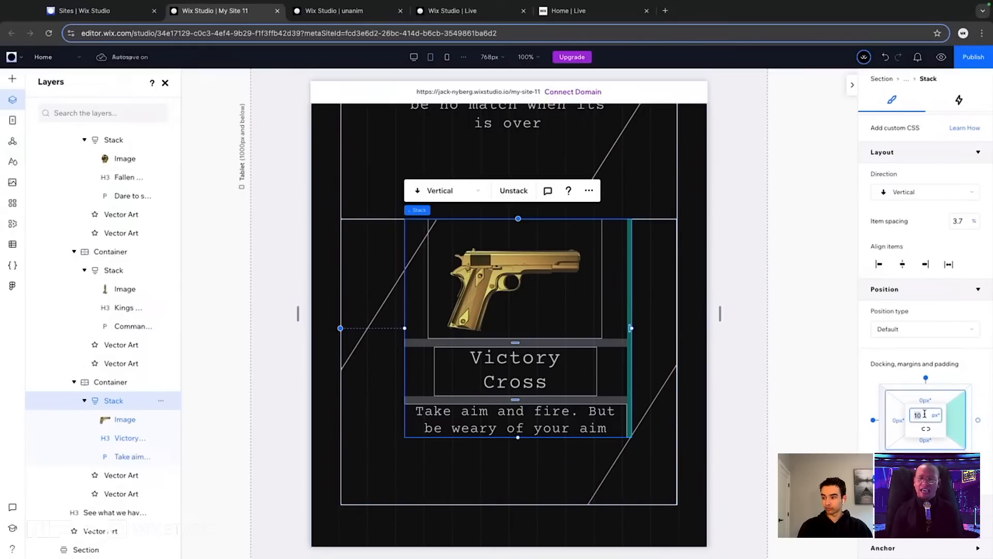
pyautogui.press('BackSpace')
pyautogui.write('0')
pyautogui.press('Return')
# Narrow the Victory Cross description to about 401 px wide and centre the heading and pistol image horizontally in the stack
pyautogui.click(582, 416)
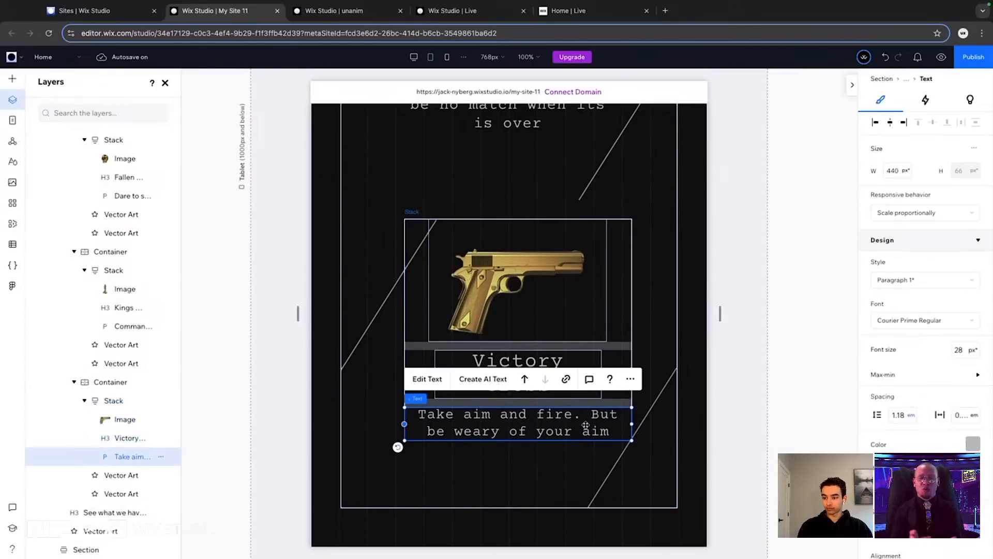
pyautogui.moveTo(630, 424)
pyautogui.mouseDown()
pyautogui.moveTo(601, 423)
pyautogui.moveTo(612, 424)
pyautogui.mouseUp()
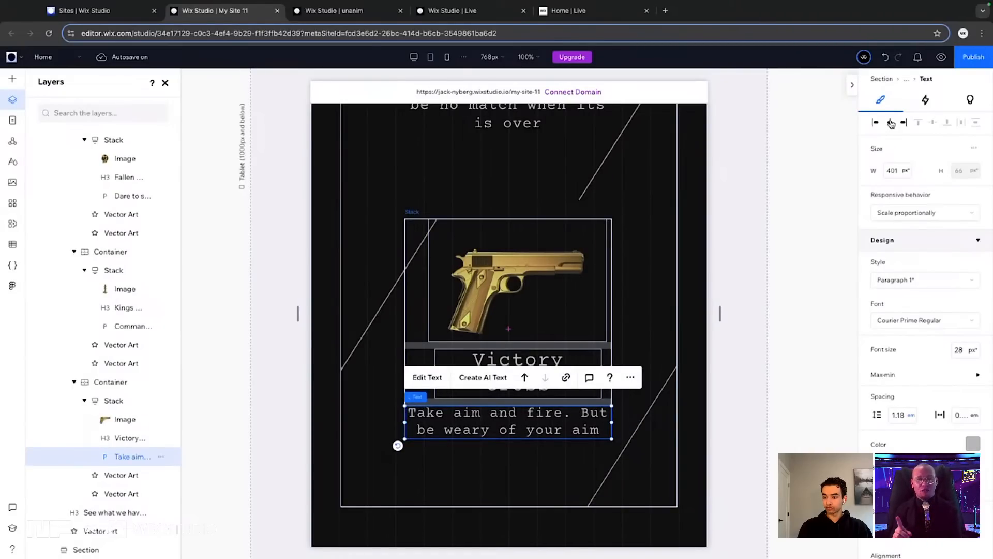
pyautogui.click(487, 358)
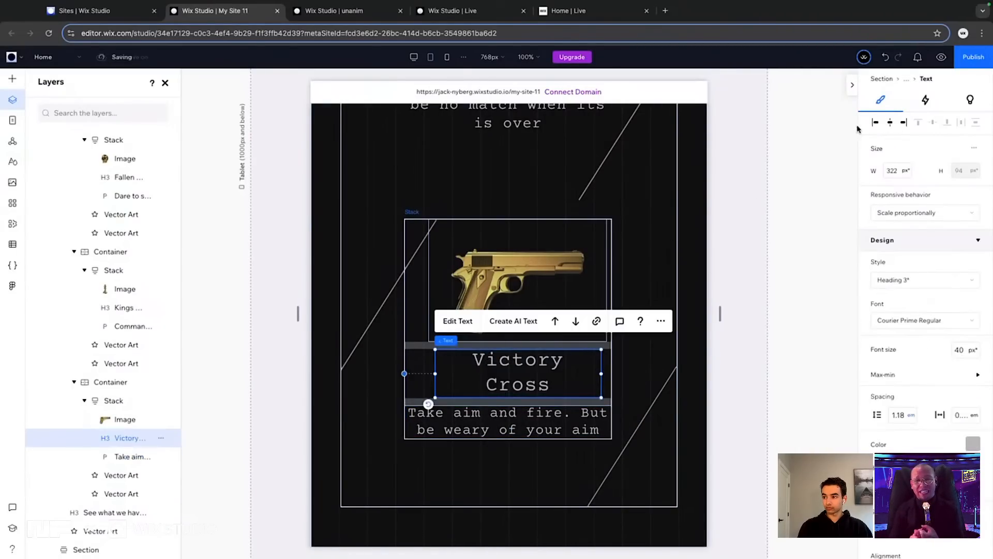
pyautogui.click(890, 124)
pyautogui.click(564, 259)
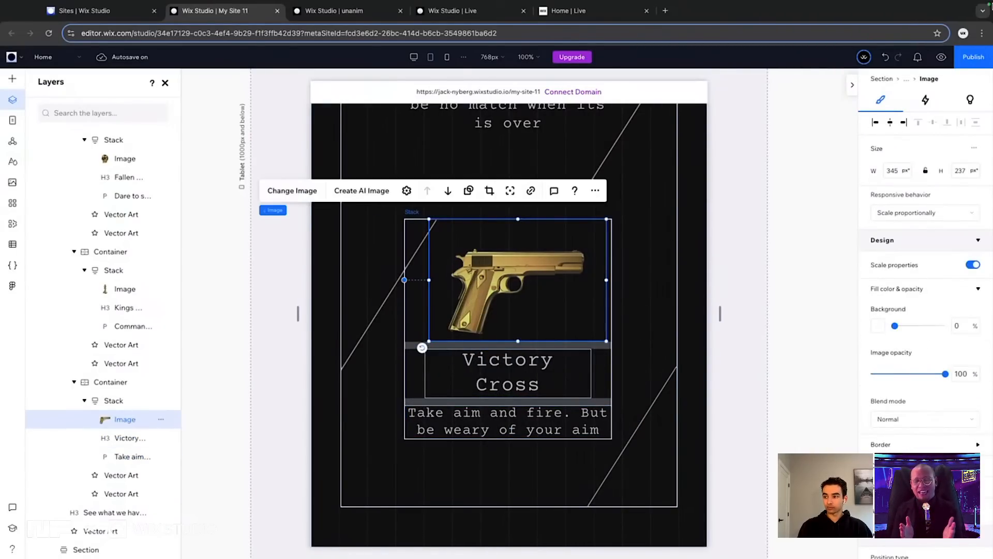
pyautogui.click(889, 122)
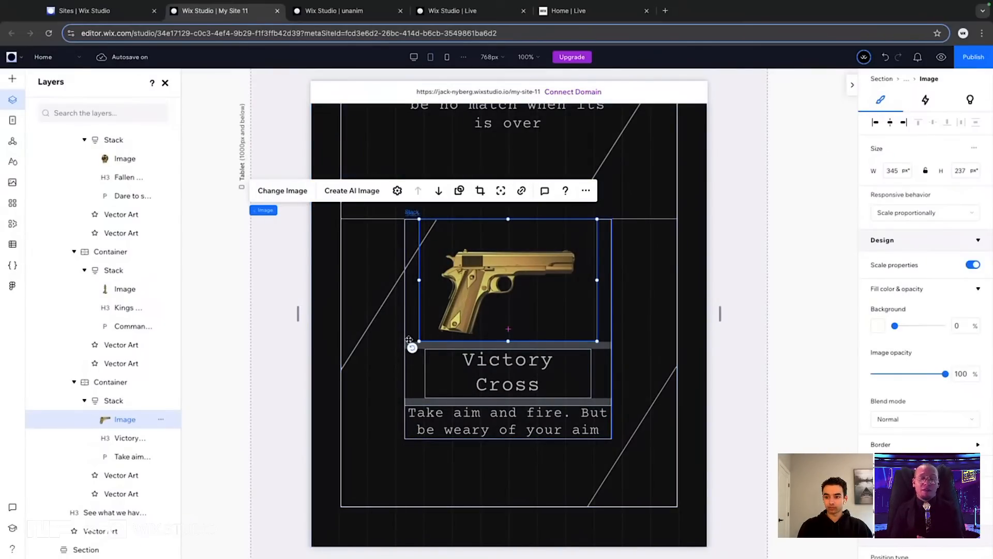
# Nudge the Victory Cross stack to the right to X 127 px within its container
pyautogui.click(414, 290)
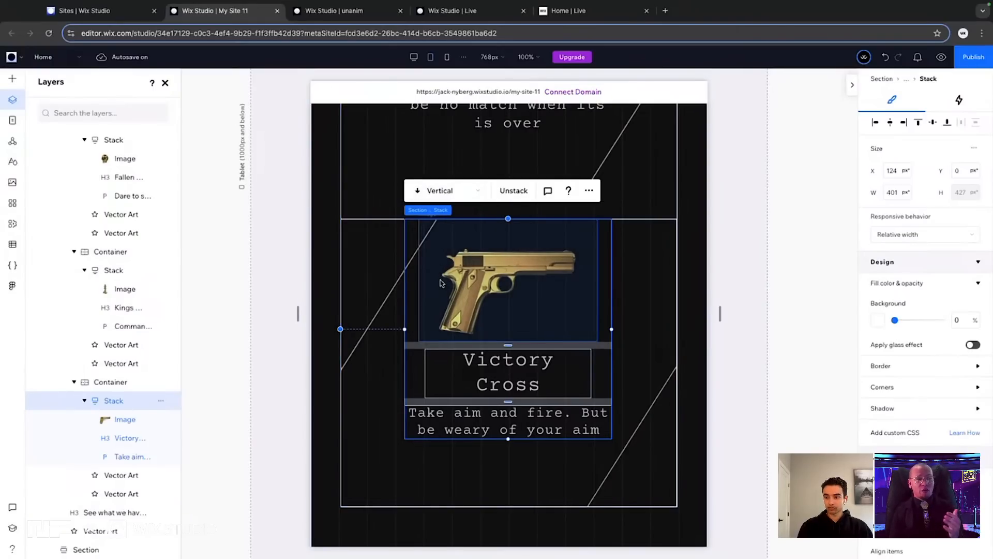
pyautogui.press('Right')
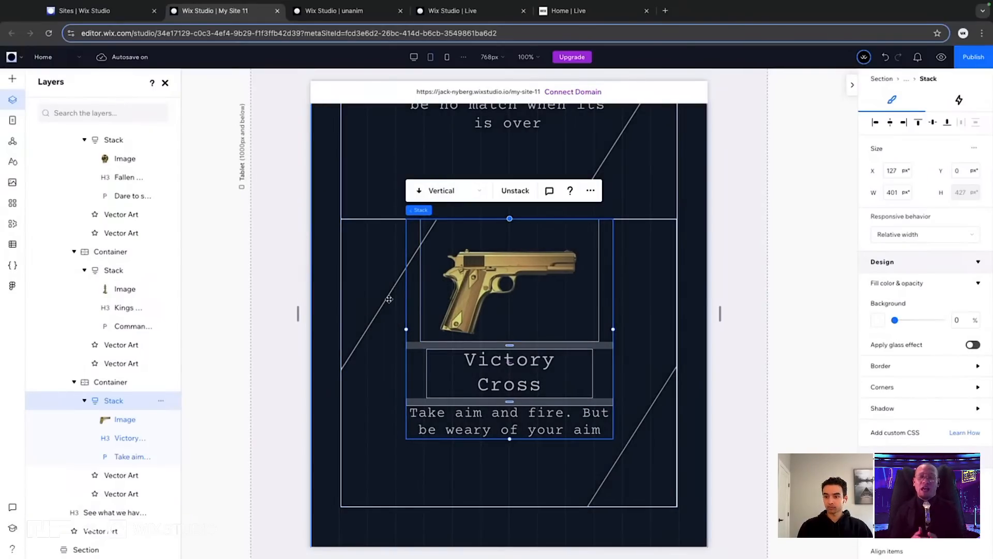
# Try a 10% bottom margin on the container holding the dice and the free roll text, and undo it
pyautogui.scroll(15, 414, 300)
pyautogui.scroll(5, 415, 304)
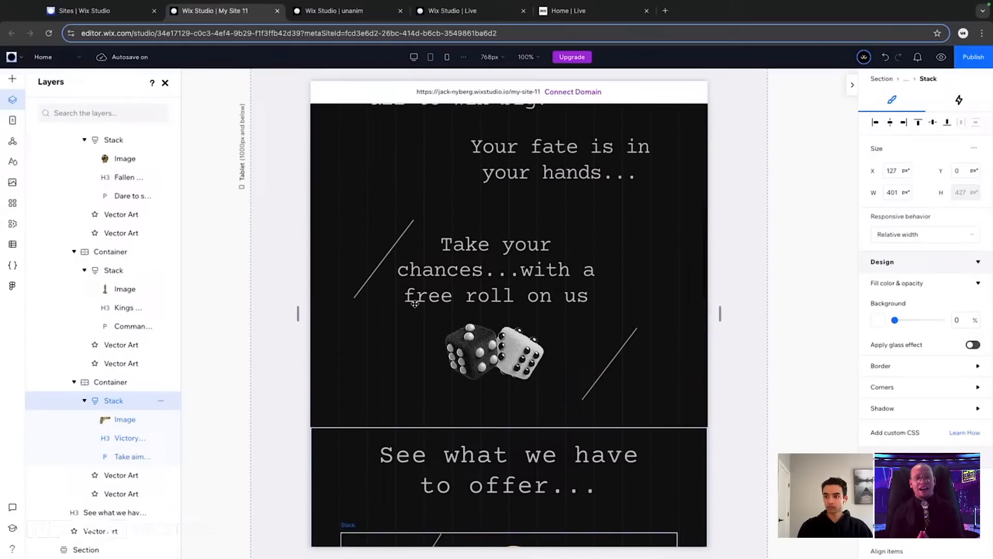
pyautogui.scroll(-4, 428, 268)
pyautogui.click(429, 269)
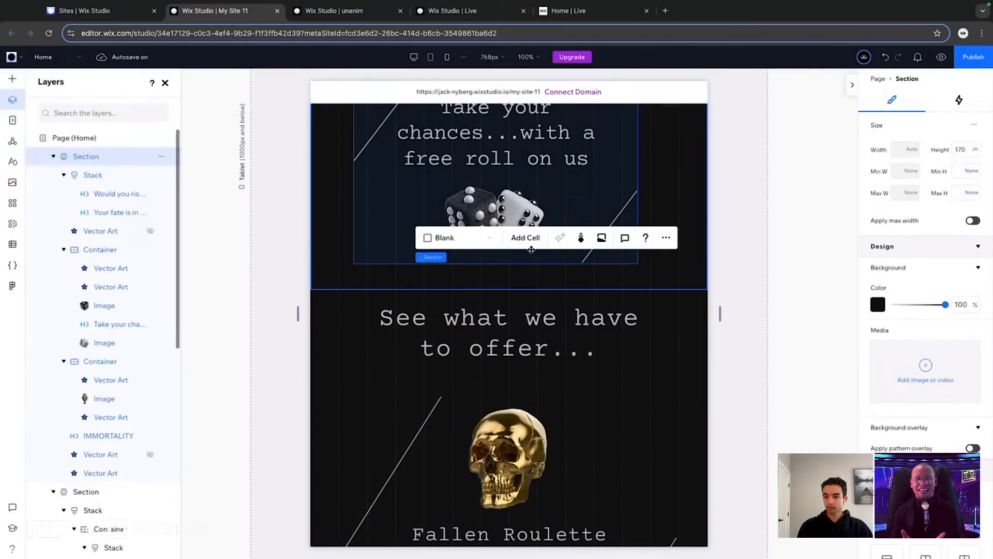
pyautogui.click(530, 191)
pyautogui.scroll(-5, 908, 398)
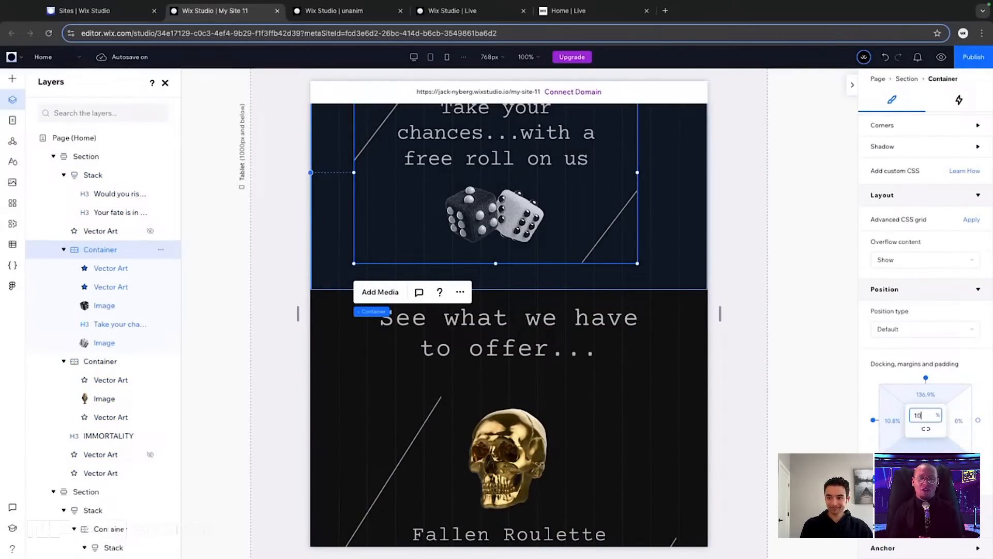
pyautogui.press('Return')
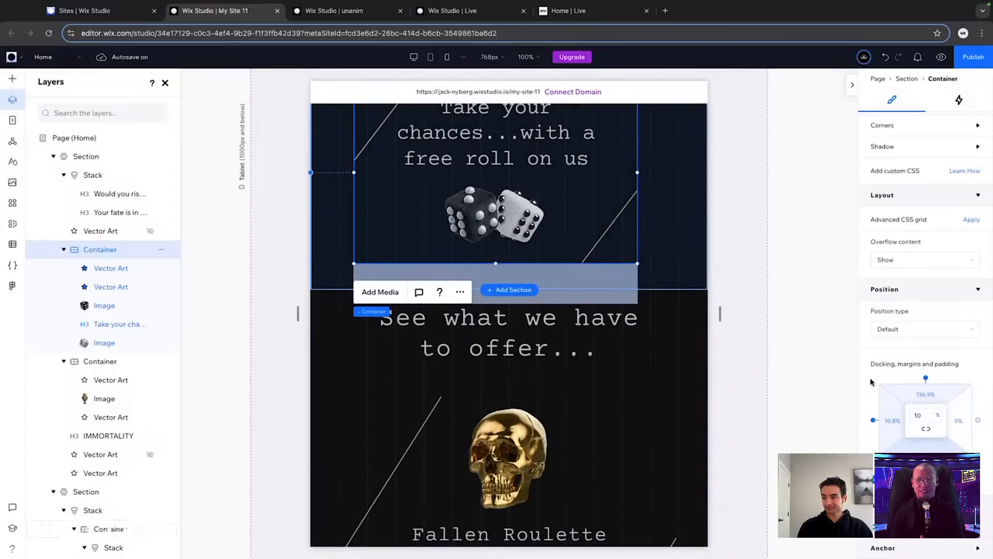
pyautogui.press('super+z')
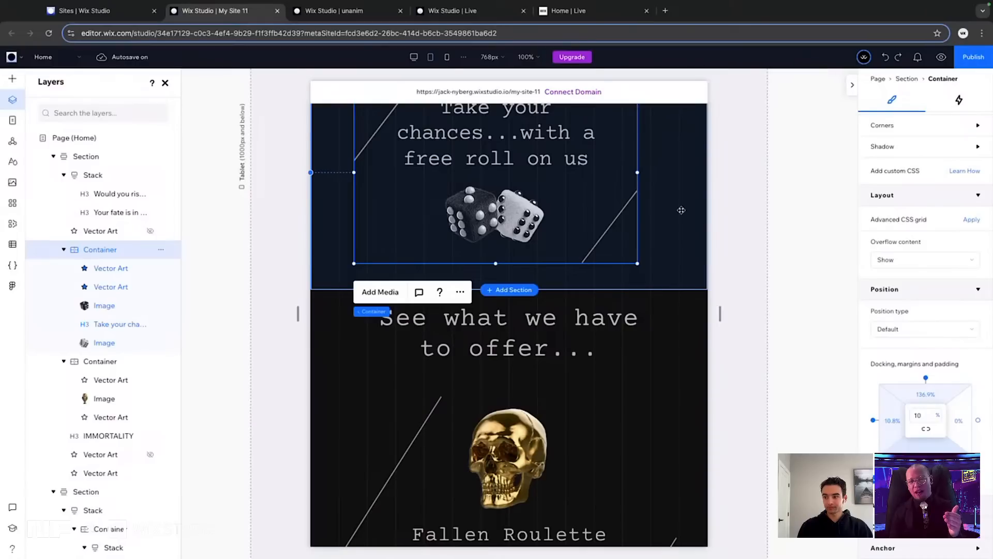
# Set the height of the top IMMORTALITY section to 180 vh
pyautogui.click(681, 198)
pyautogui.scroll(8, 681, 198)
pyautogui.scroll(2, 985, 174)
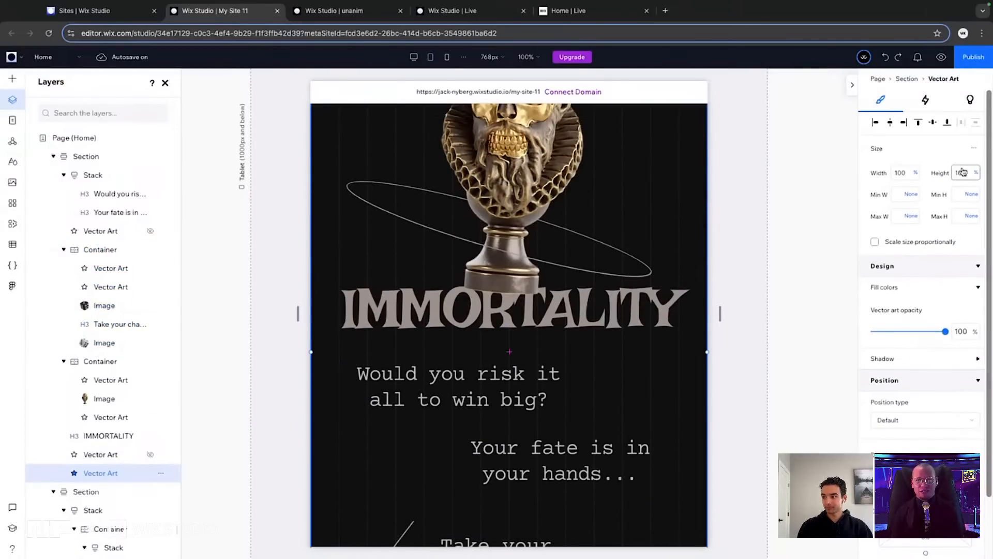
pyautogui.click(81, 160)
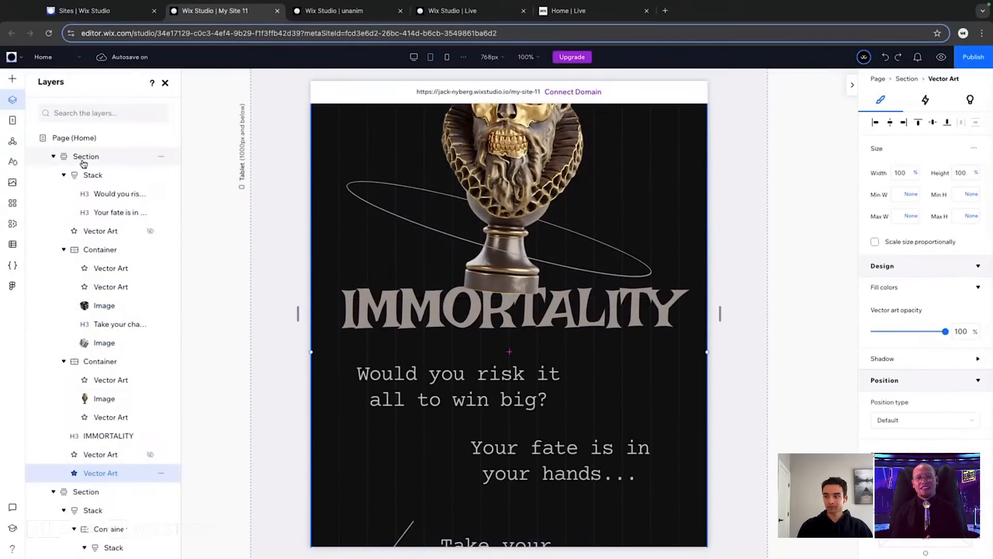
pyautogui.click(961, 149)
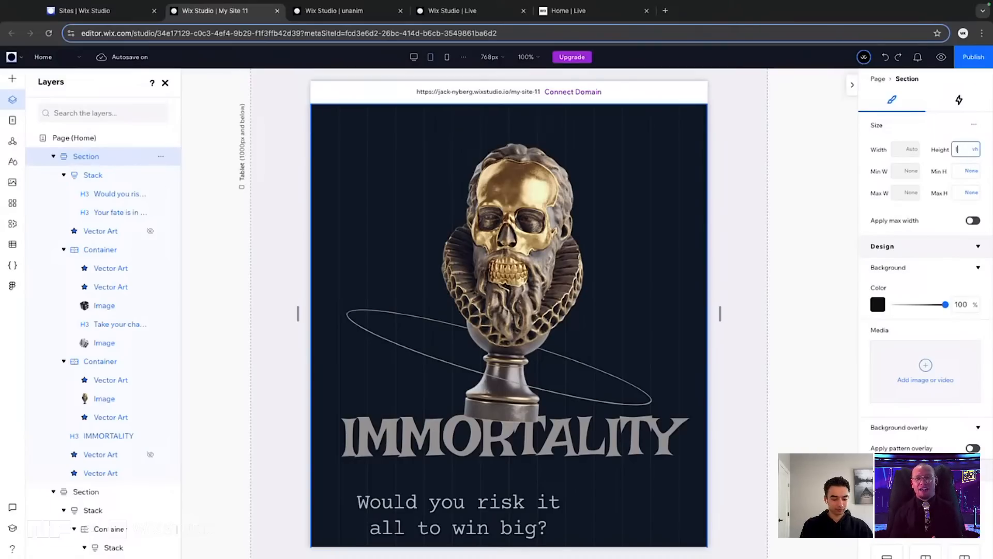
pyautogui.press('Return')
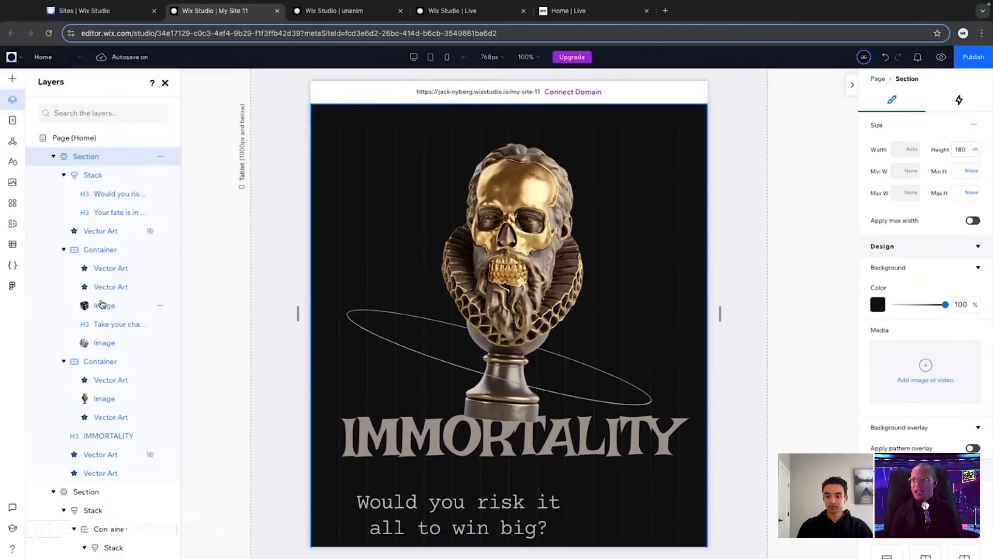
# Set the height of the line-pattern background vector art in the IMMORTALITY section to 100%
pyautogui.click(364, 130)
pyautogui.click(961, 172)
pyautogui.write('10')
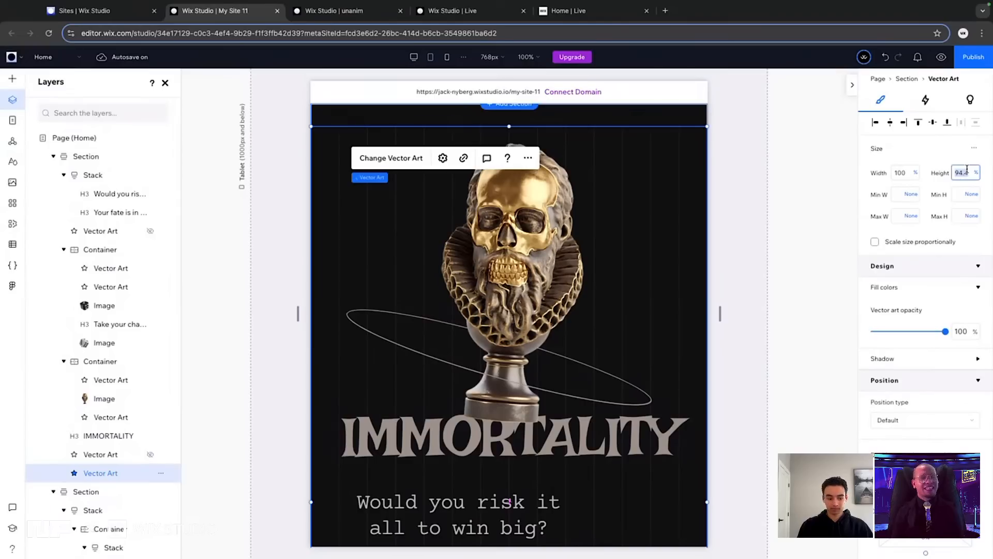
pyautogui.write('0')
pyautogui.press('Return')
# Review the tablet layout from the IMMORTALITY section down to the Victory Cross card, checking the background and spacing
pyautogui.scroll(-8, 390, 269)
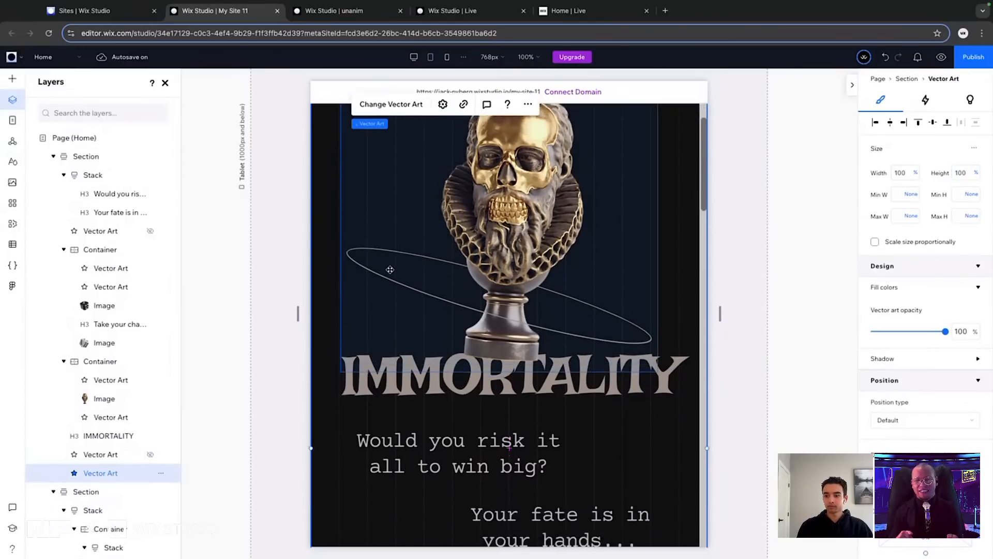
pyautogui.scroll(-15, 390, 270)
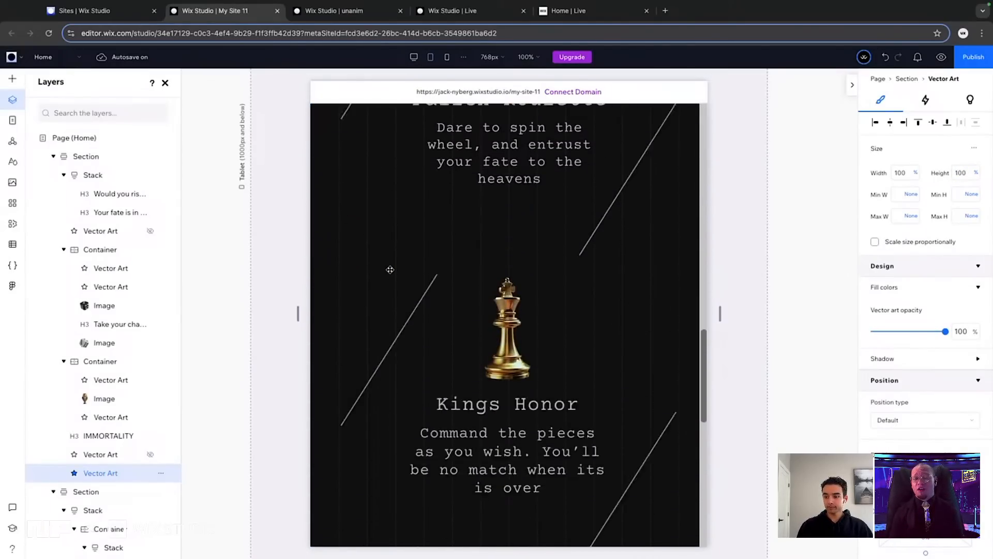
pyautogui.scroll(-5, 390, 270)
pyautogui.scroll(18, 390, 269)
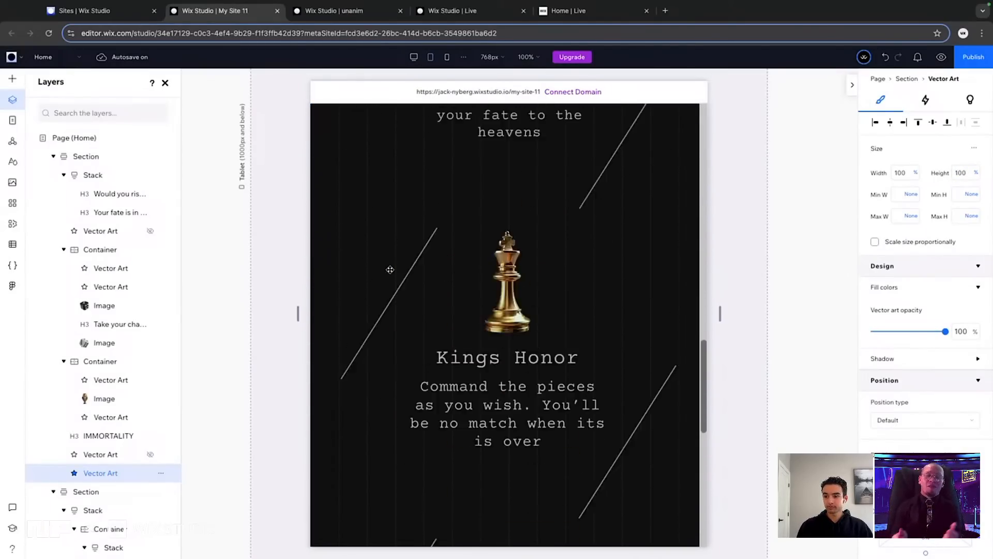
pyautogui.scroll(7, 390, 269)
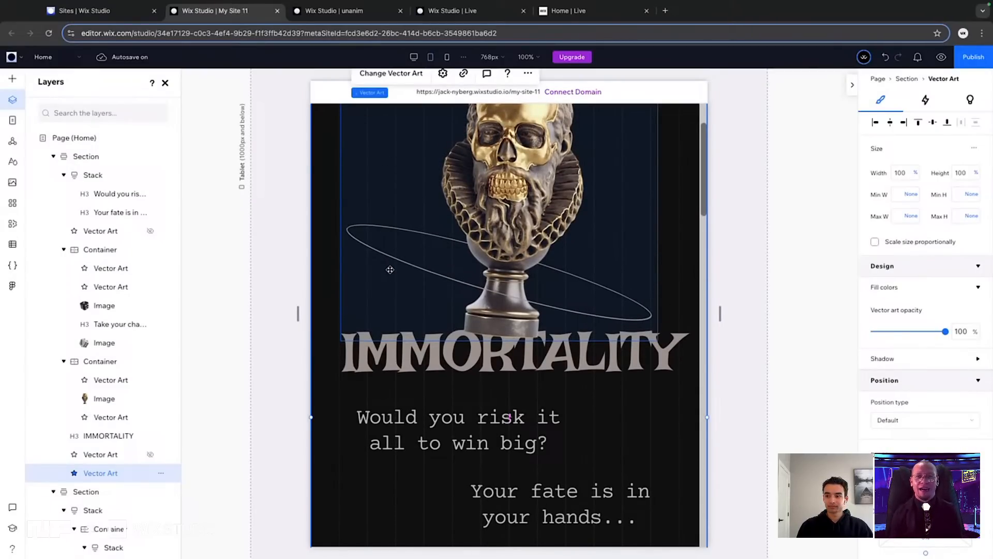
pyautogui.scroll(2, 425, 251)
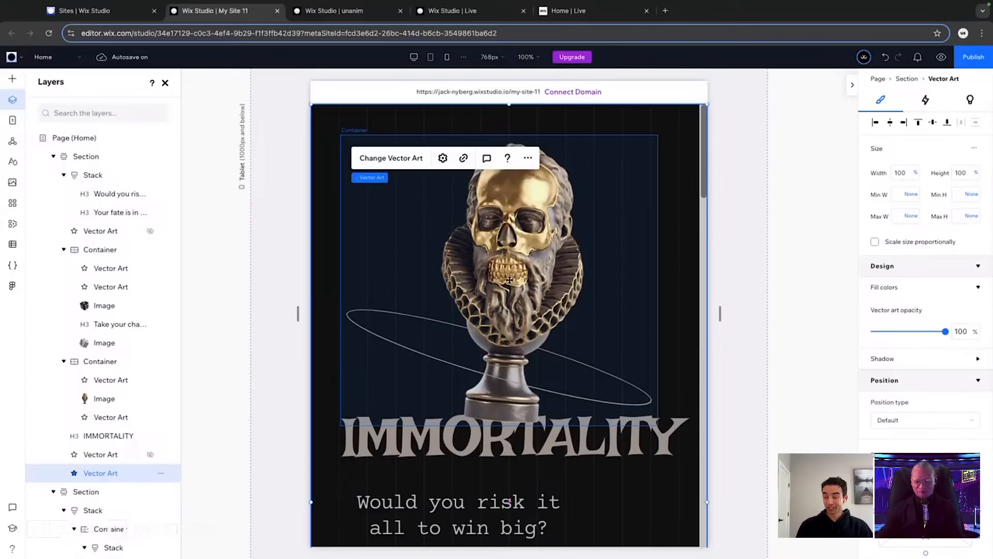
pyautogui.scroll(-15, 491, 239)
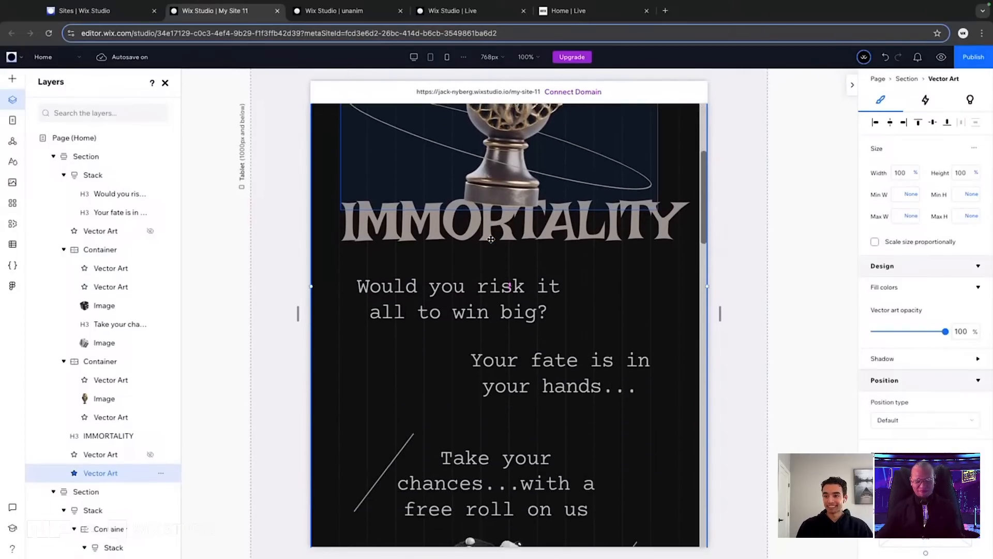
pyautogui.scroll(-15, 491, 239)
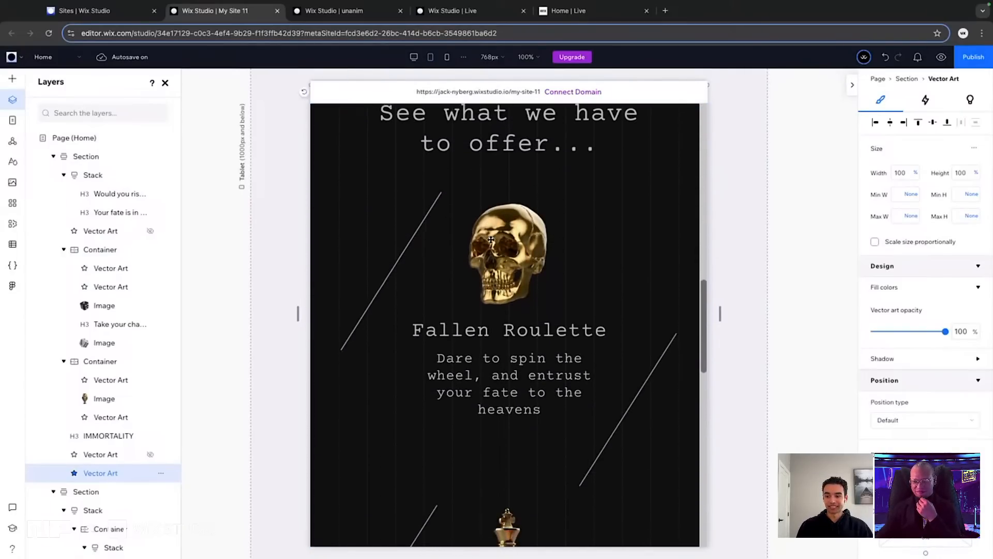
pyautogui.scroll(-5, 491, 239)
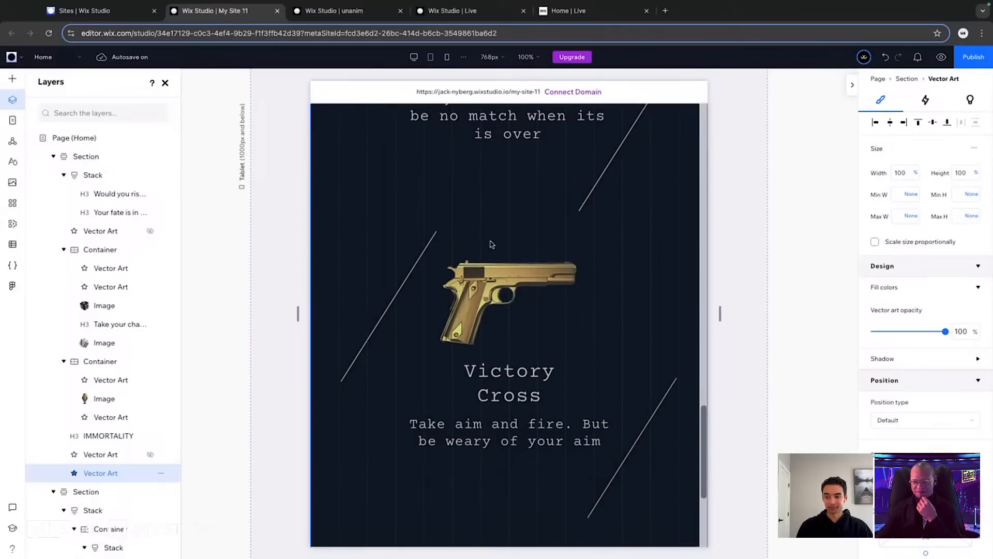
pyautogui.scroll(6, 491, 245)
pyautogui.scroll(20, 490, 244)
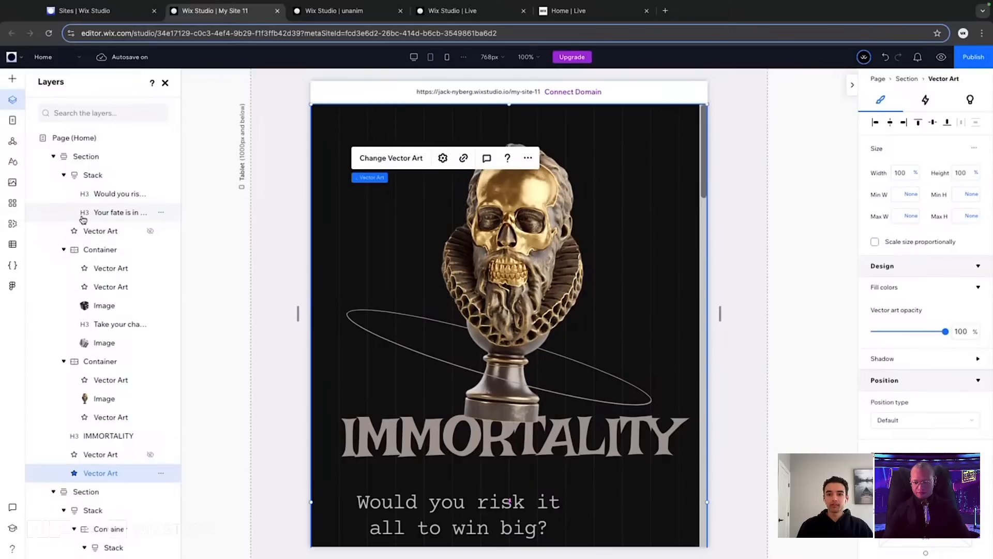
# Set the bottom margin of the container holding the dice and the free roll text to 15%
pyautogui.click(91, 159)
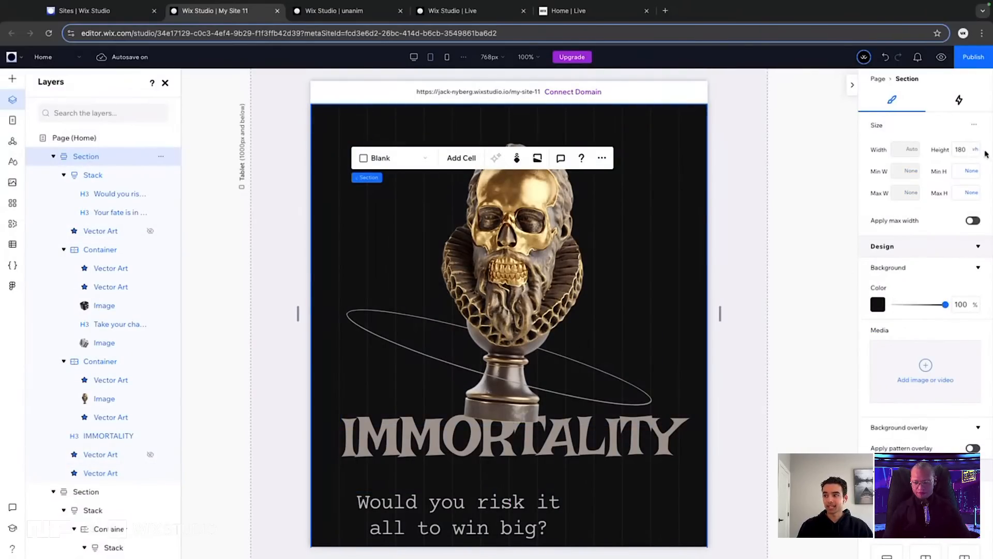
pyautogui.scroll(-5, 640, 271)
pyautogui.scroll(-1, 640, 271)
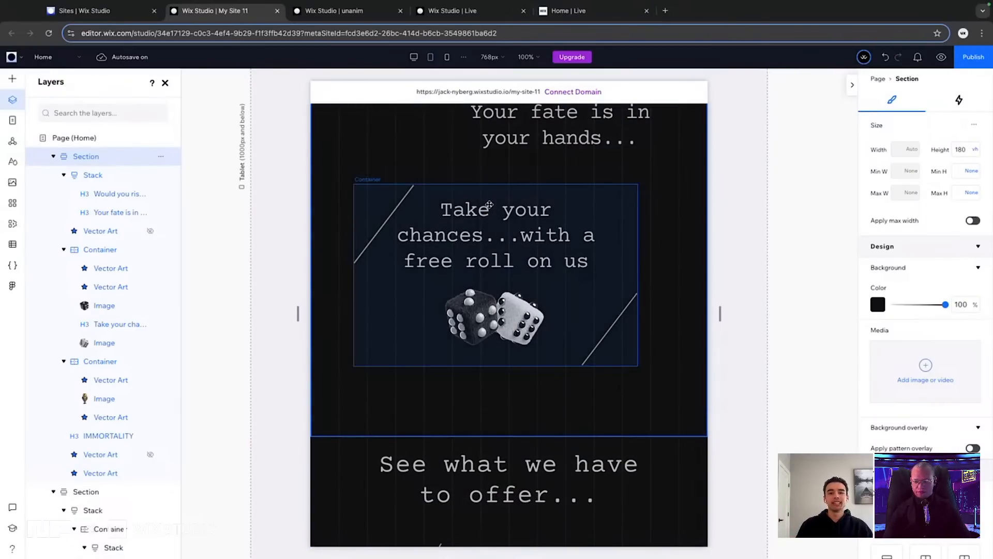
pyautogui.click(522, 281)
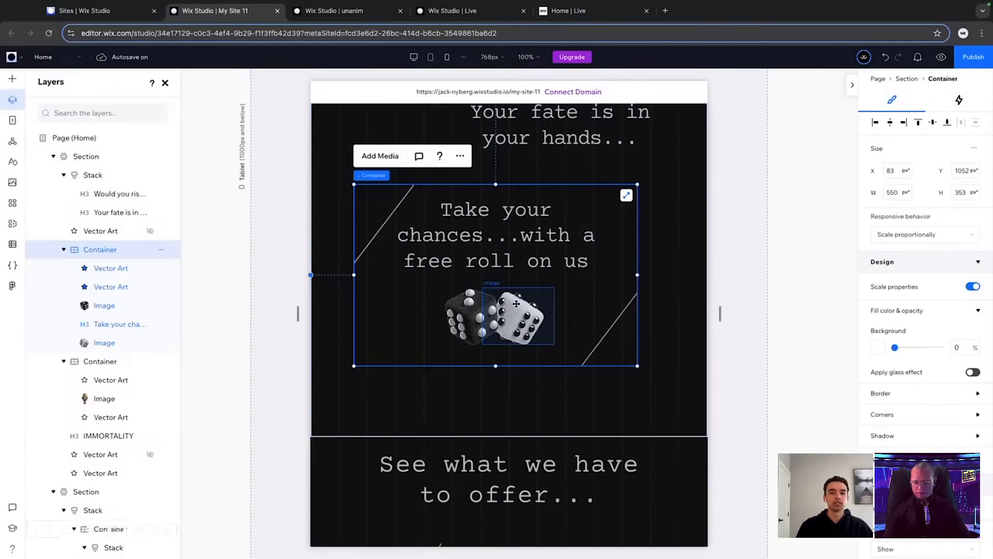
pyautogui.scroll(-5, 965, 382)
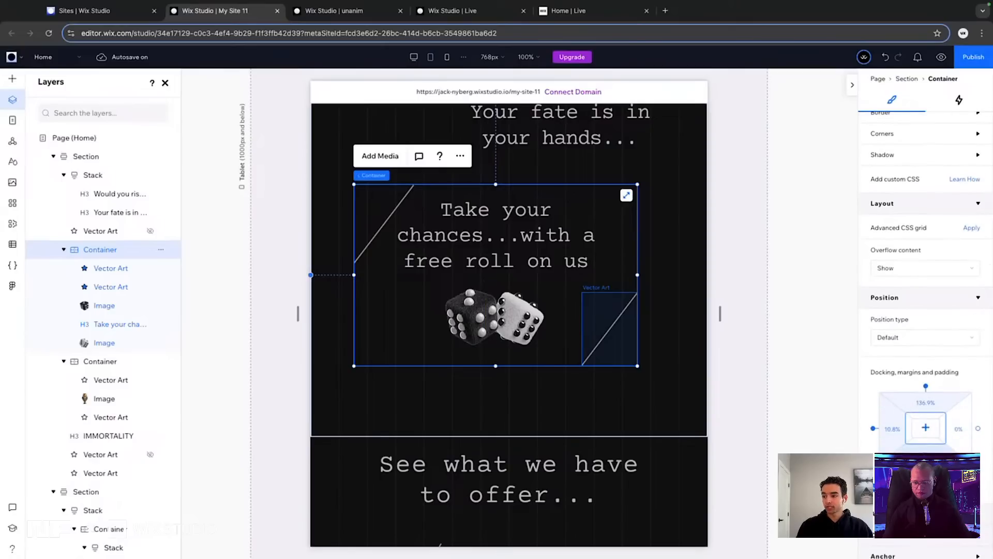
pyautogui.click(925, 428)
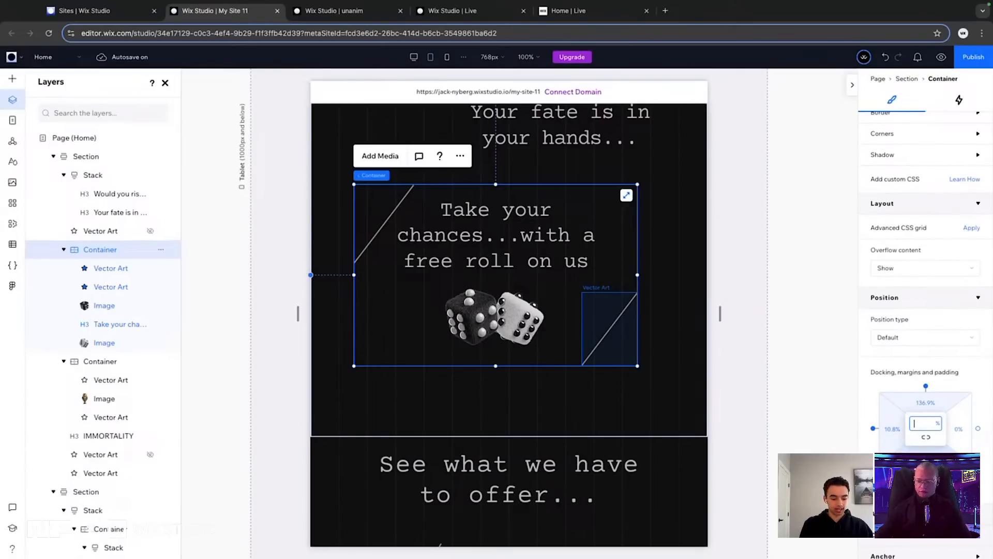
pyautogui.press('Return')
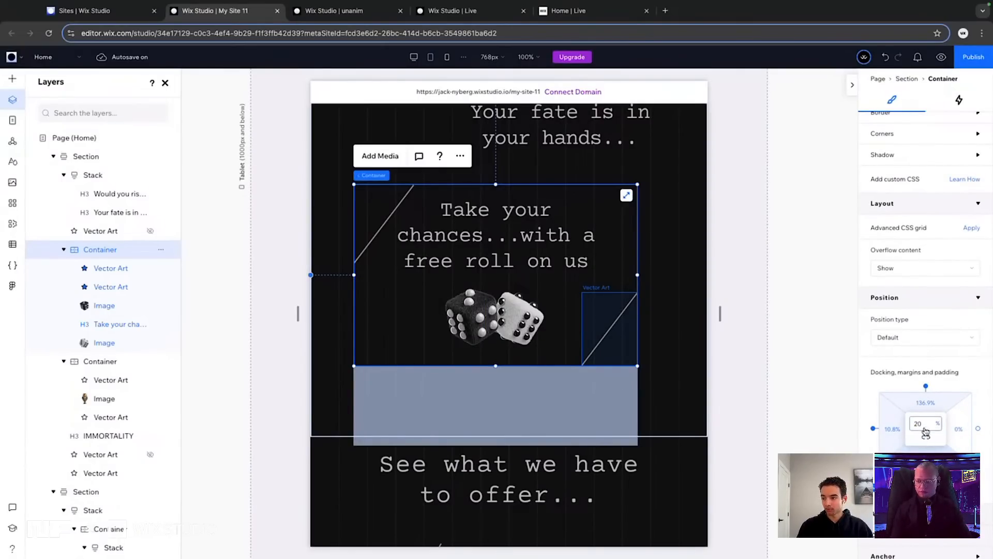
pyautogui.press('BackSpace')
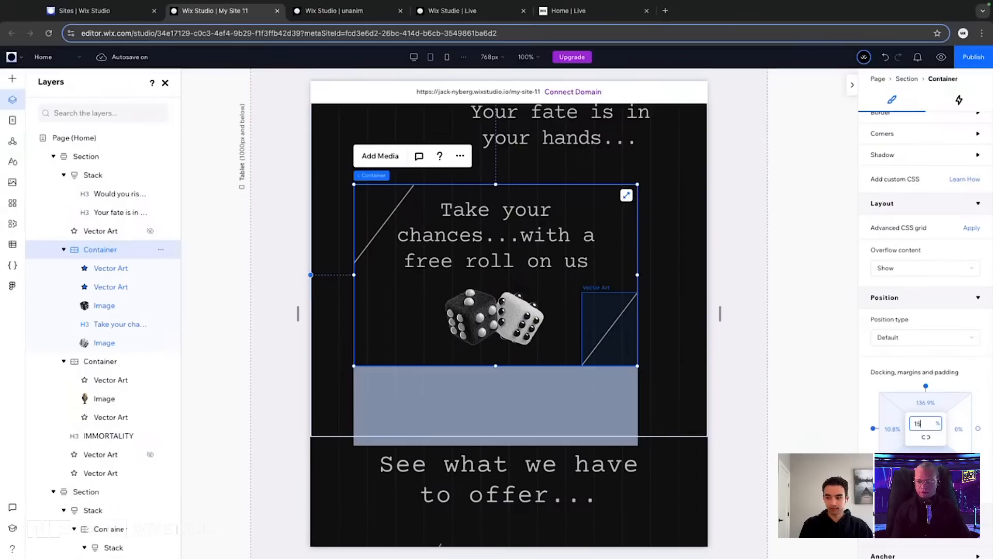
pyautogui.press('Return')
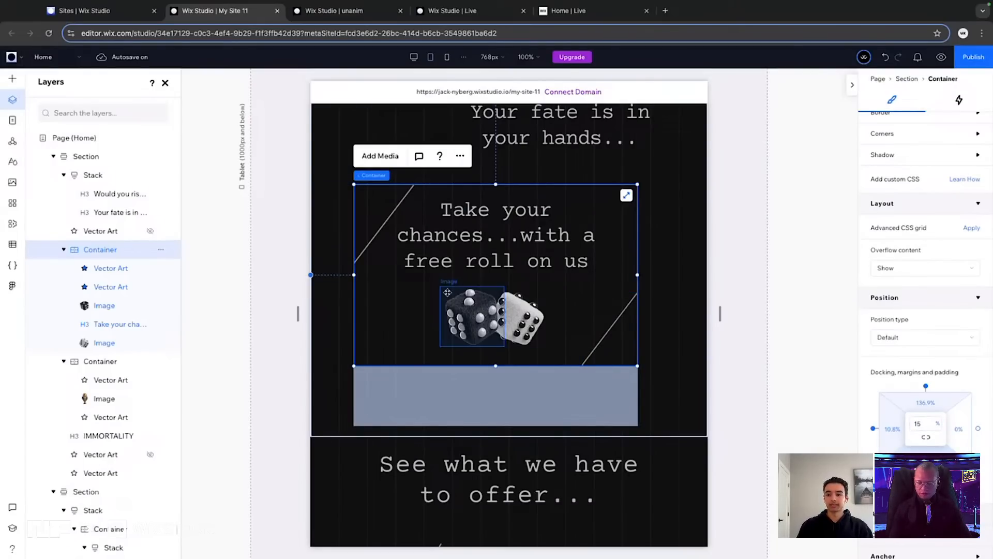
pyautogui.scroll(1, 563, 284)
pyautogui.scroll(-2, 563, 284)
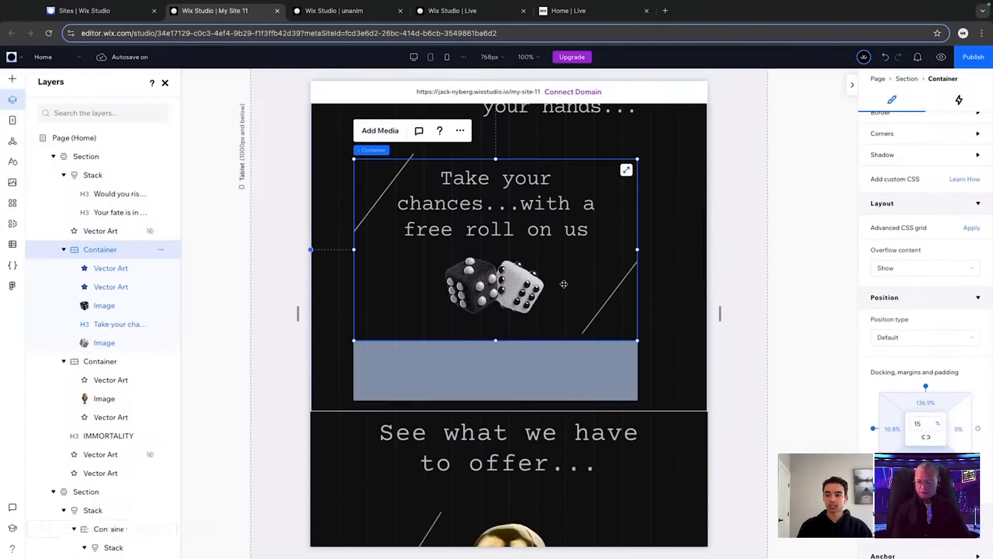
# Switch the height of the top IMMORTALITY section to Auto
pyautogui.scroll(10, 526, 350)
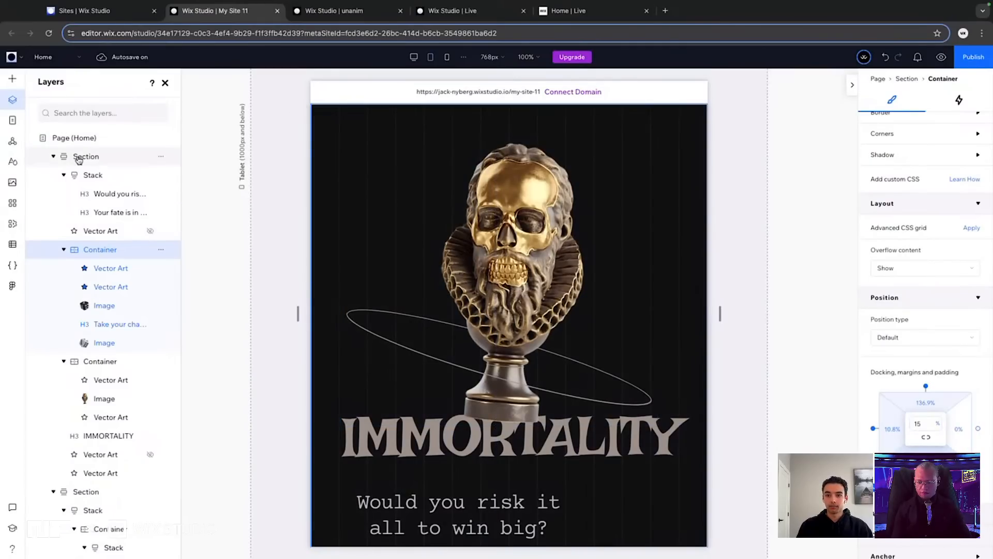
pyautogui.click(400, 131)
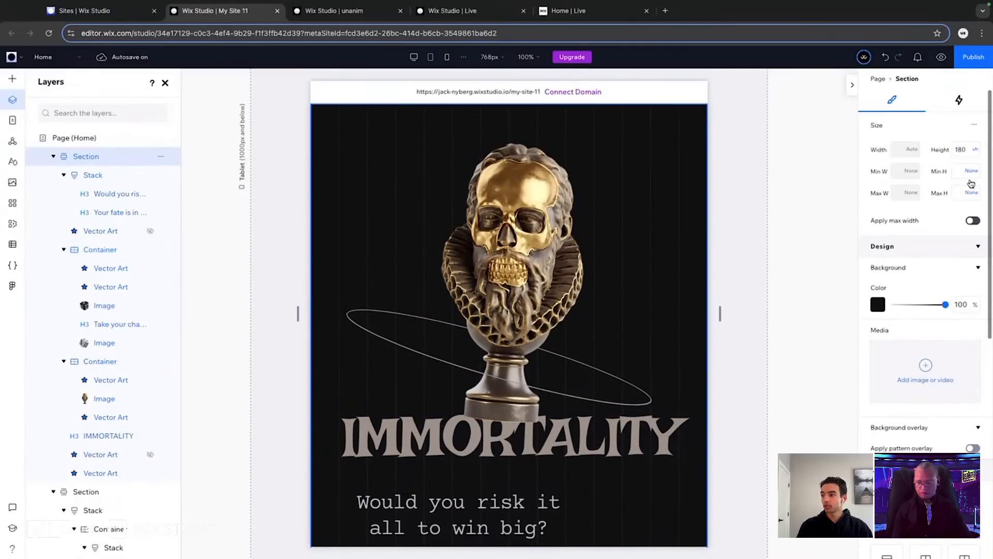
pyautogui.click(975, 149)
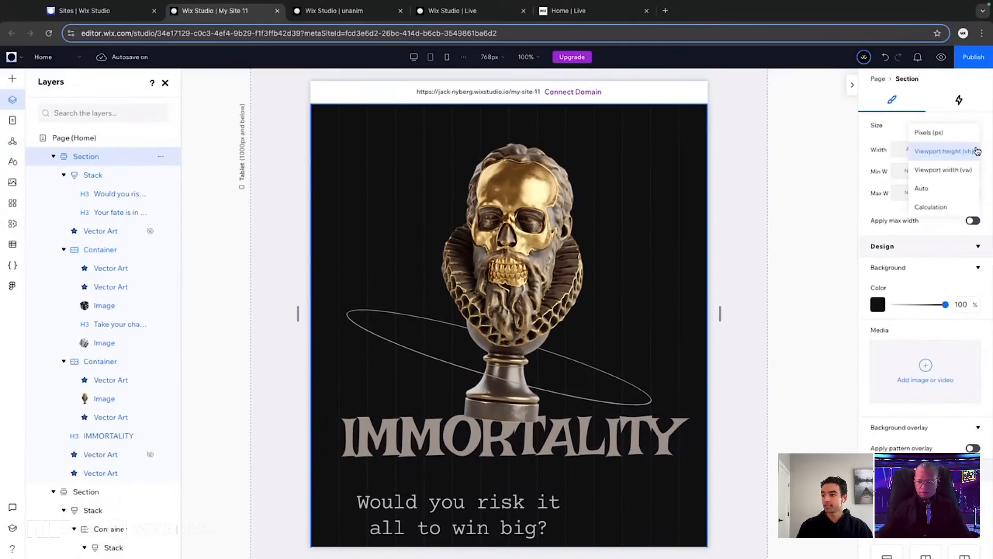
pyautogui.click(942, 189)
pyautogui.scroll(-8, 508, 215)
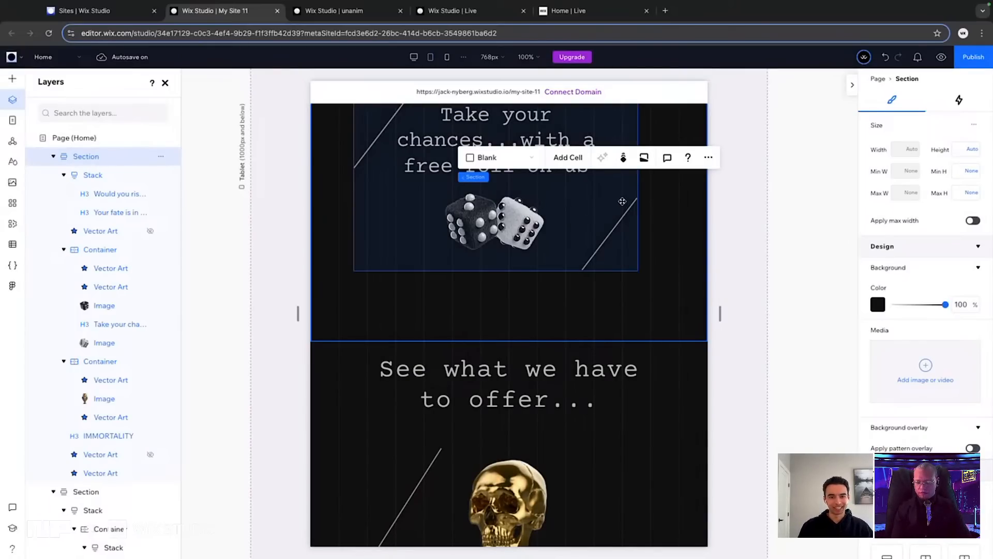
# Set the minimum height of the IMMORTALITY section's single row to Auto
pyautogui.scroll(-5, 900, 267)
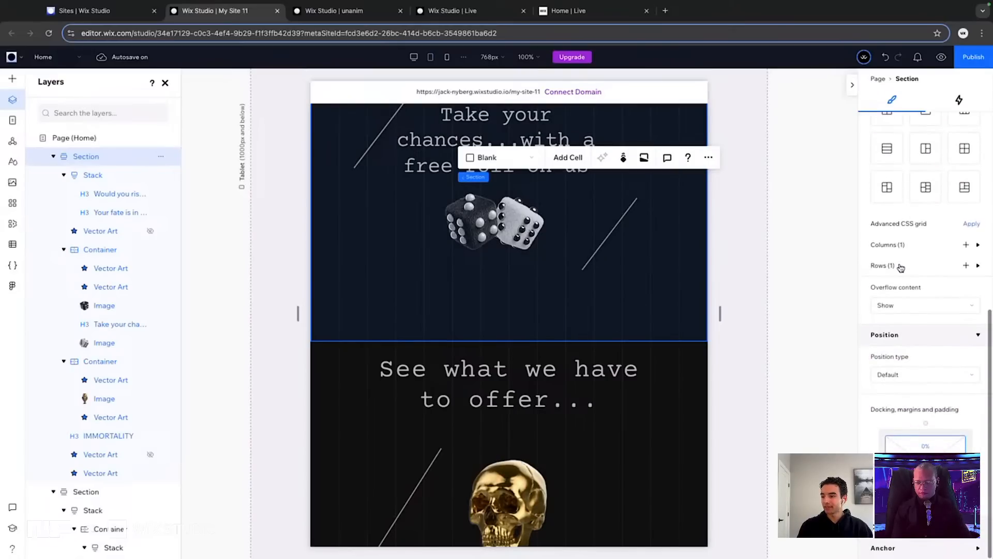
pyautogui.click(978, 265)
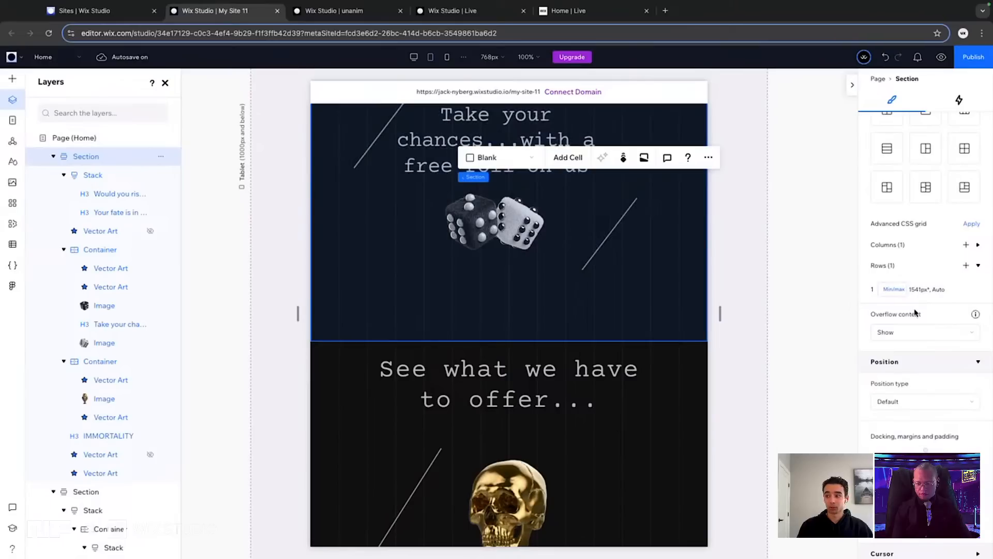
pyautogui.click(912, 293)
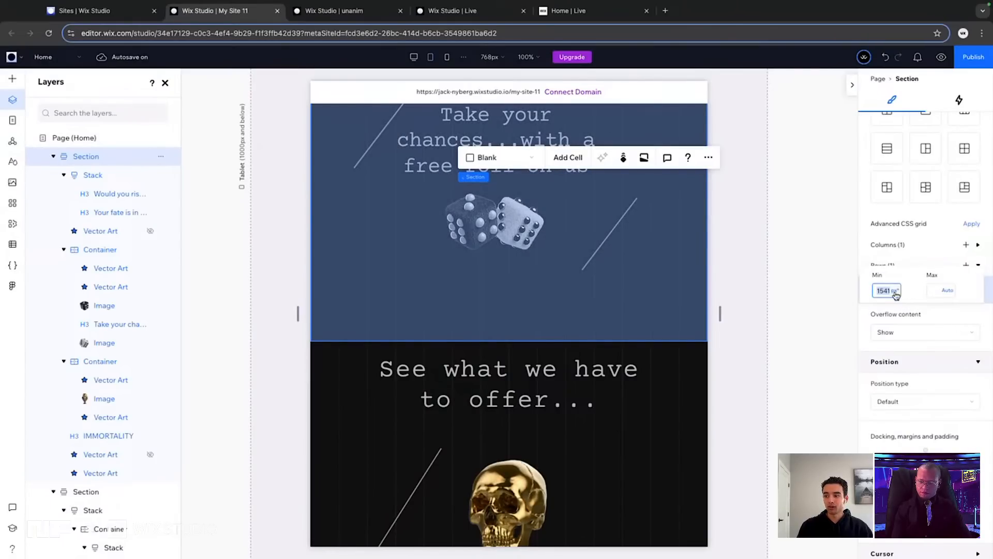
pyautogui.click(894, 291)
pyautogui.click(914, 242)
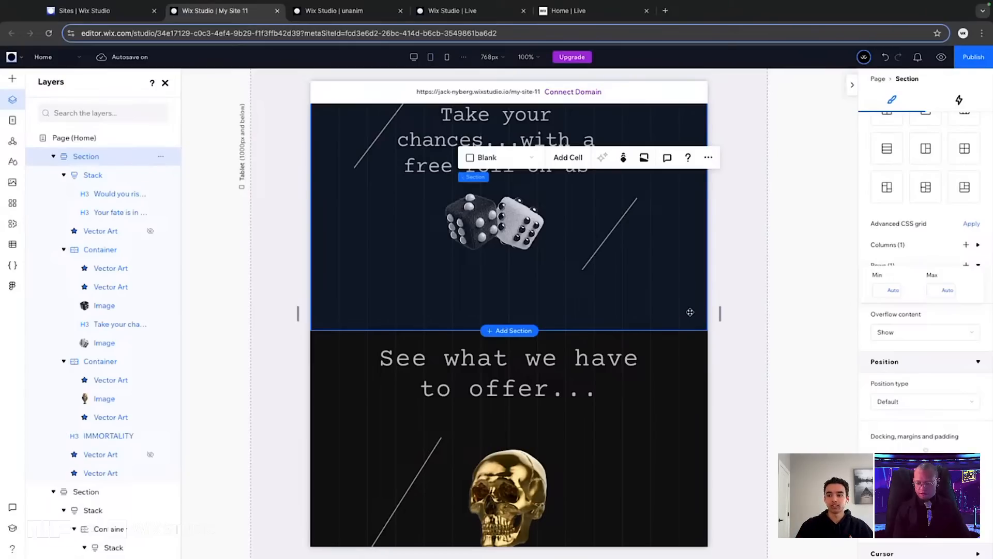
pyautogui.click(831, 303)
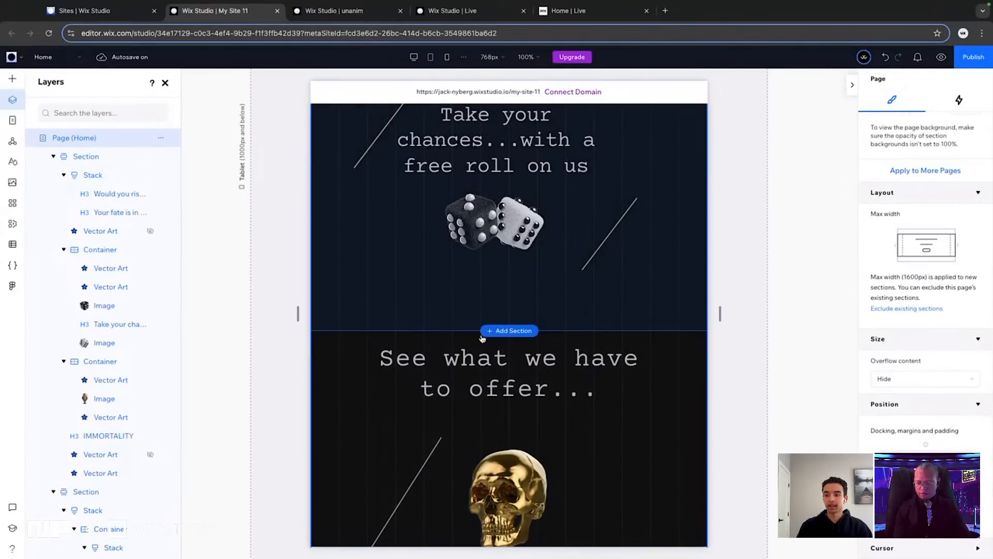
# Switch the height of the "See what we have to offer..." section to Auto
pyautogui.click(348, 412)
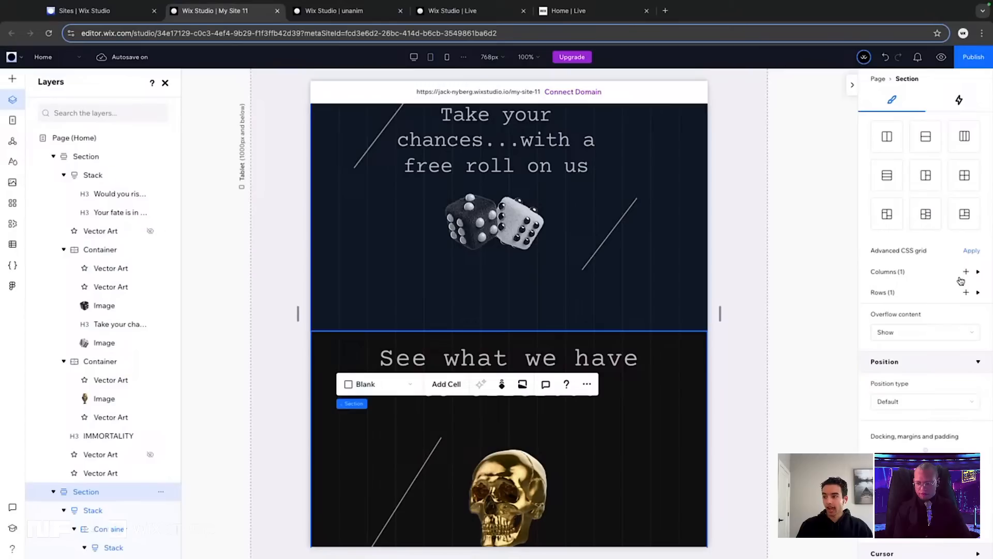
pyautogui.scroll(5, 945, 193)
pyautogui.click(975, 150)
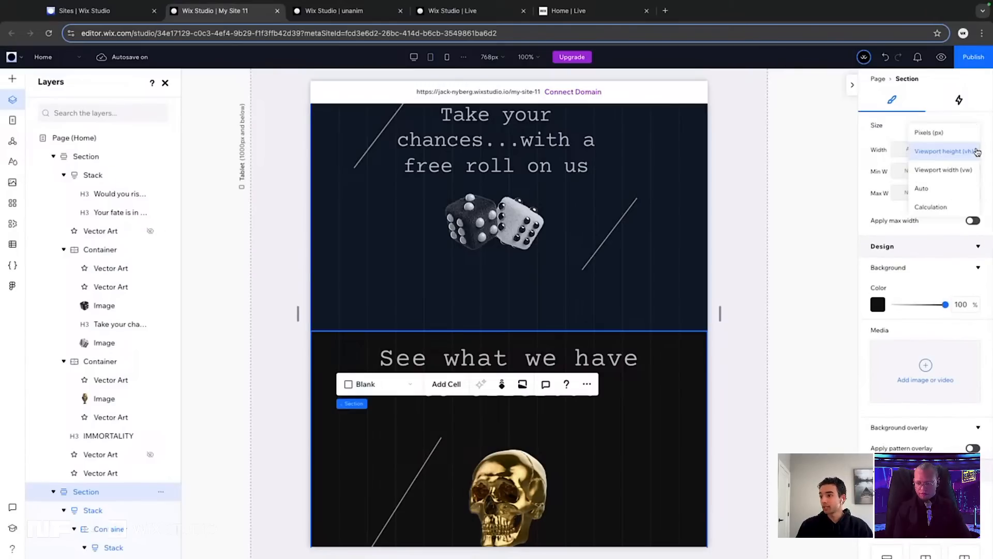
pyautogui.click(942, 190)
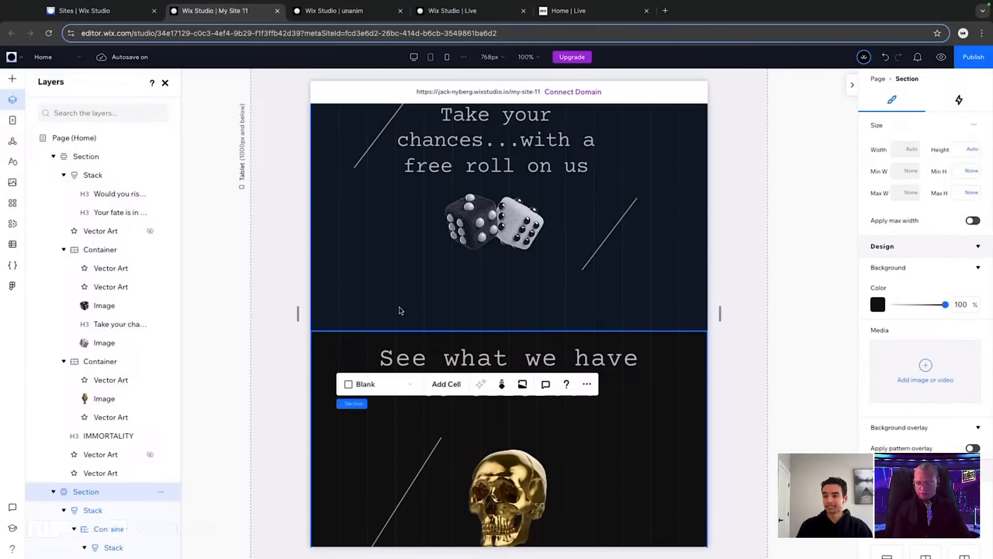
# Set the minimum height of the "See what we have to offer..." section's single row to Auto
pyautogui.scroll(-4, 900, 211)
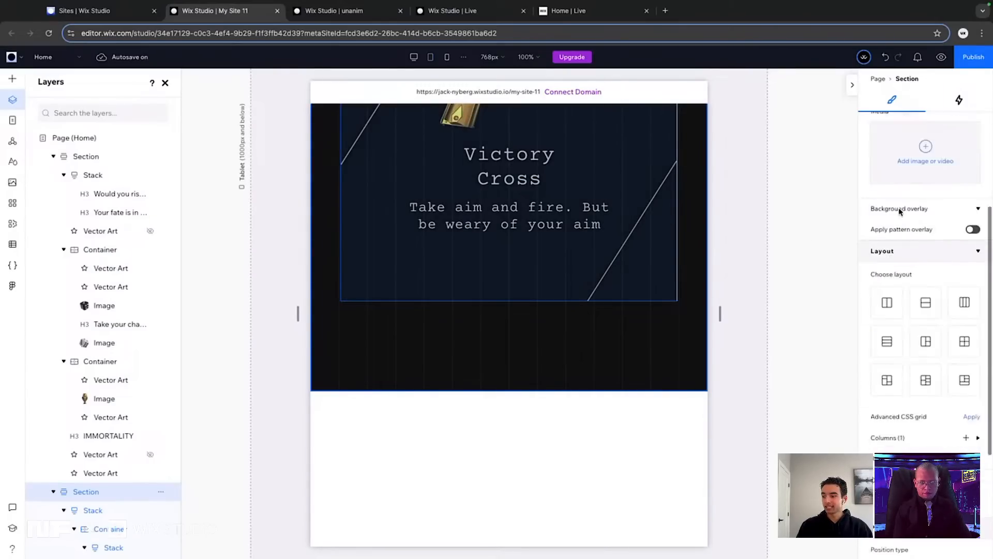
pyautogui.scroll(-4, 900, 211)
pyautogui.click(977, 265)
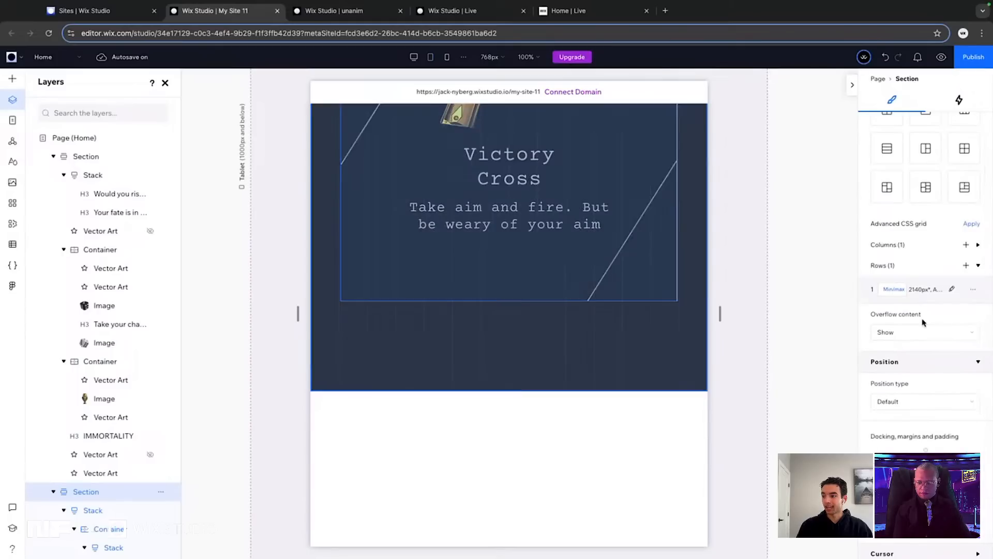
pyautogui.click(915, 289)
pyautogui.click(899, 293)
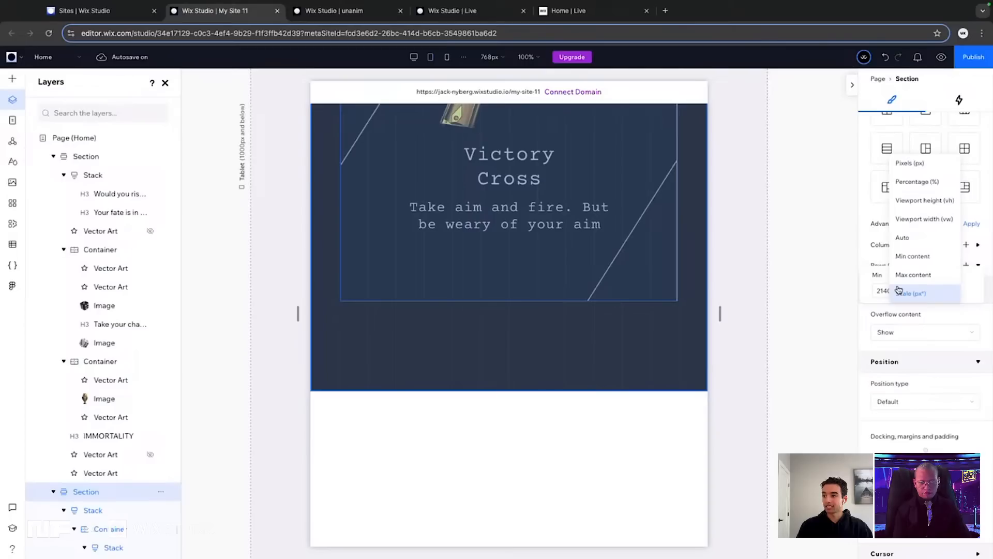
pyautogui.click(903, 238)
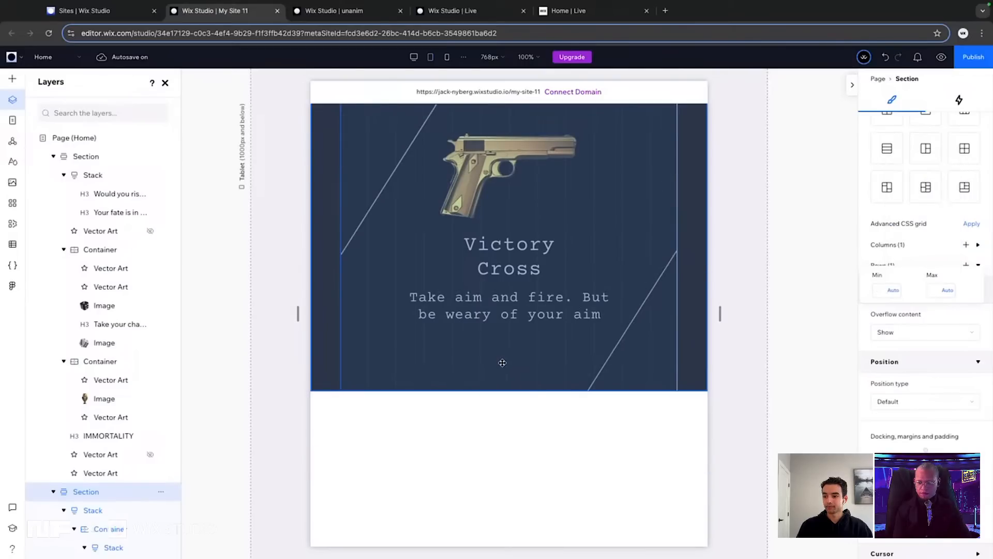
# Set the bottom margin of the stack holding the three game cards to 10%
pyautogui.click(455, 310)
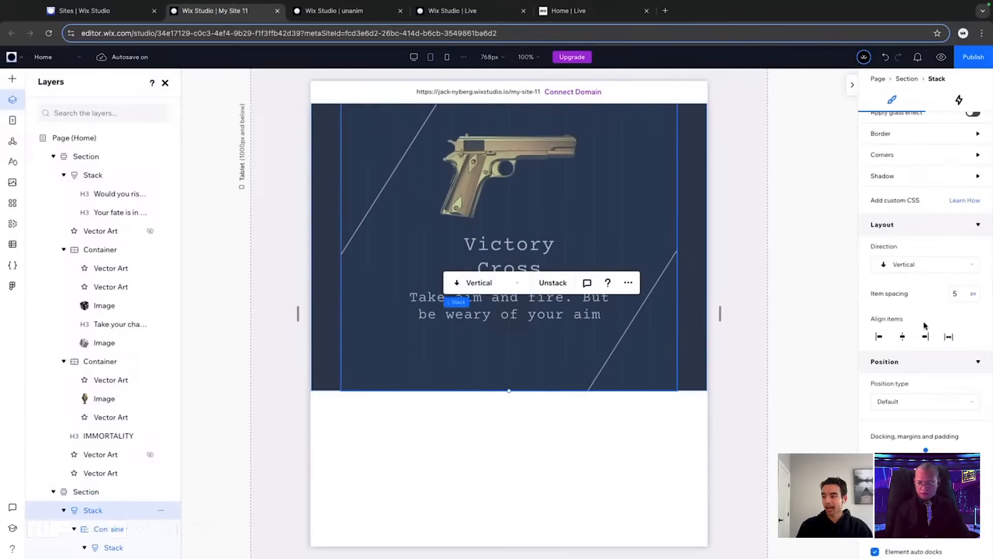
pyautogui.scroll(-2, 924, 325)
pyautogui.click(926, 446)
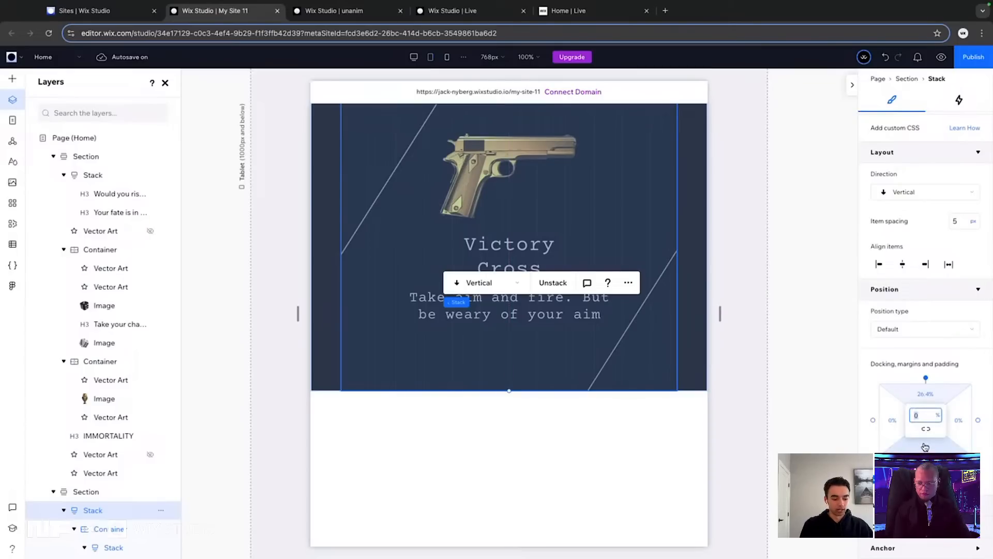
pyautogui.write('10')
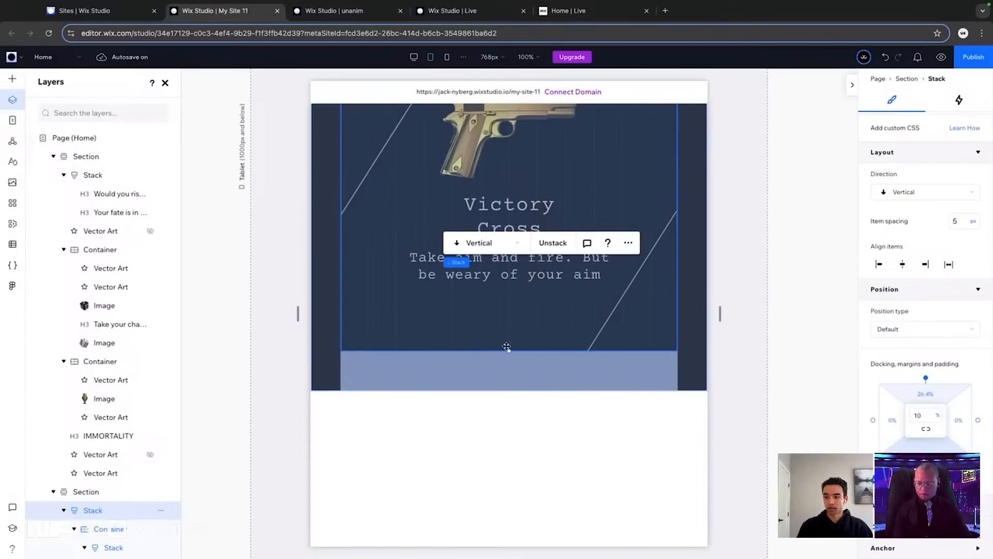
# Switch to the mobile breakpoint and check the layout of both sections from the IMMORTALITY heading to the Victory Cross card
pyautogui.scroll(3, 506, 311)
pyautogui.scroll(5, 507, 309)
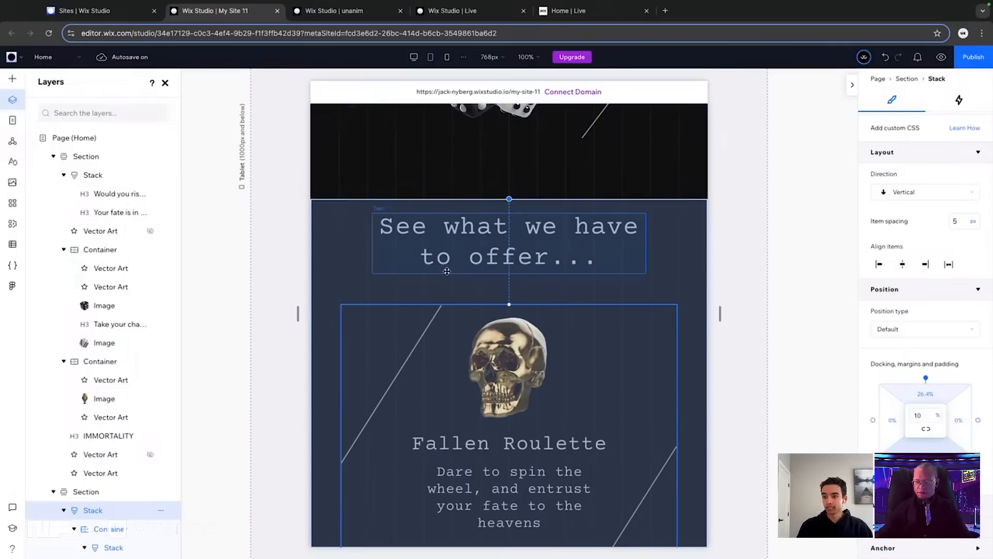
pyautogui.scroll(10, 447, 271)
pyautogui.scroll(1, 447, 271)
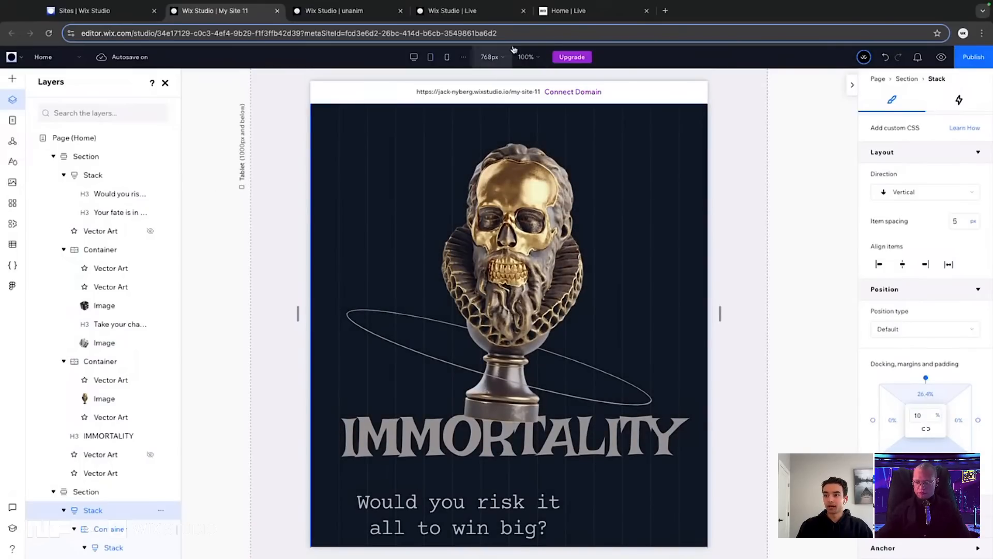
pyautogui.click(446, 57)
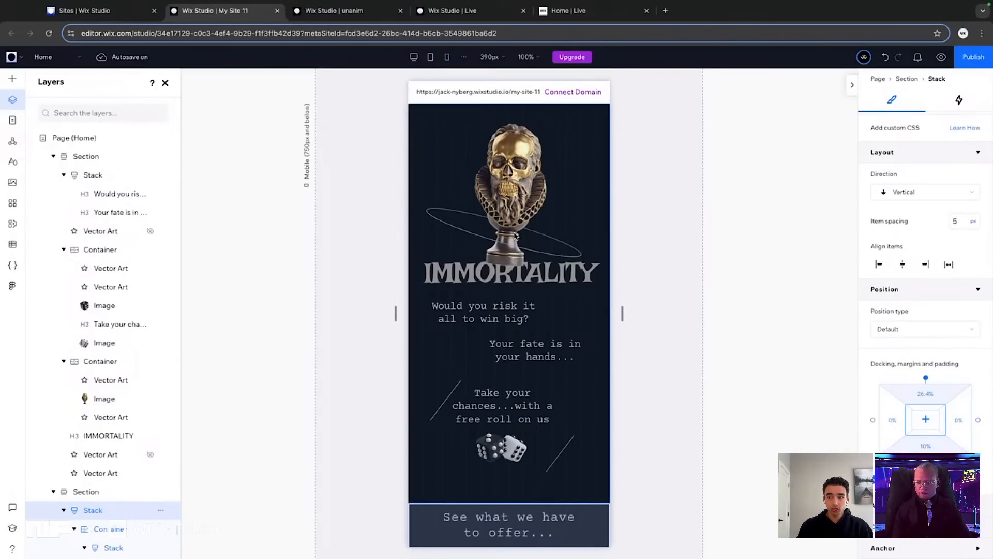
pyautogui.scroll(-4, 515, 236)
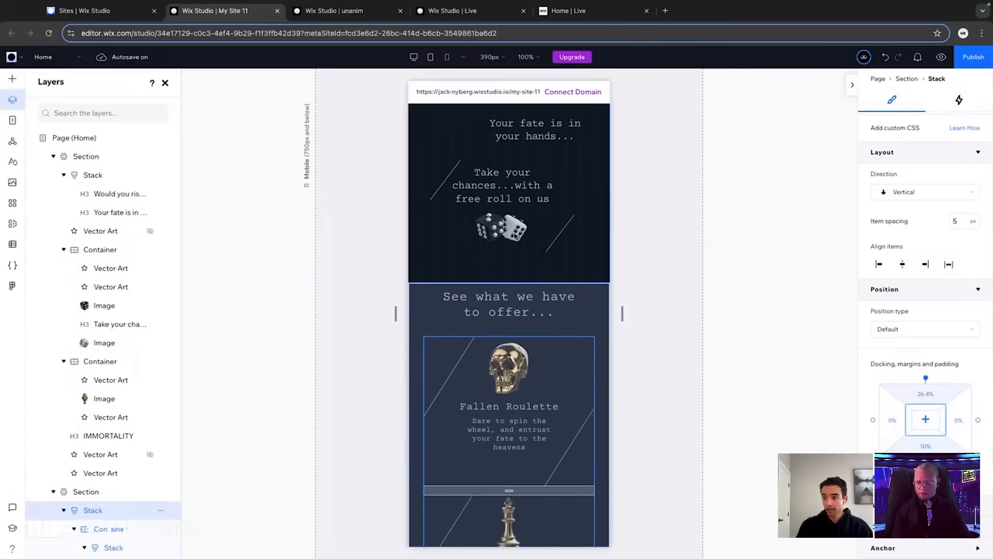
pyautogui.scroll(-5, 514, 236)
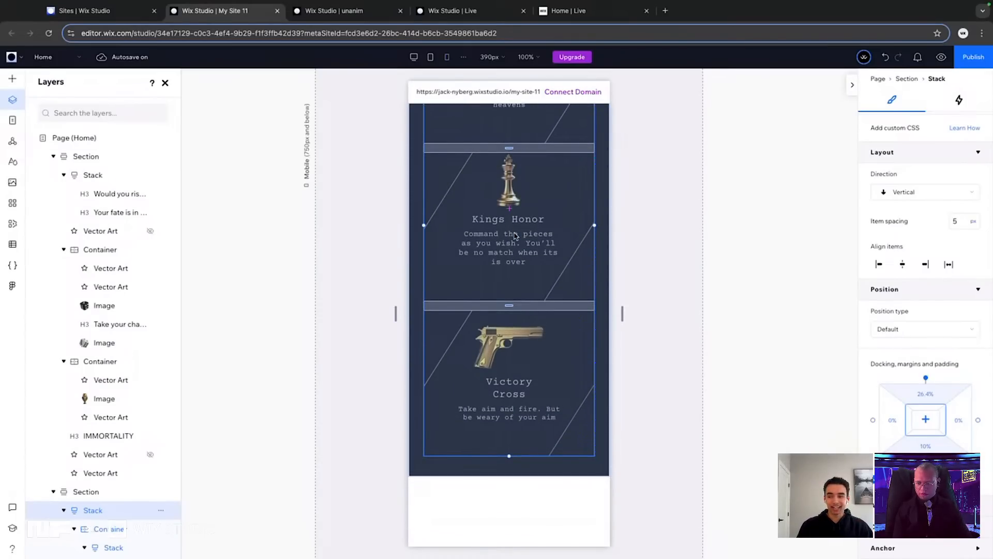
pyautogui.scroll(8, 515, 236)
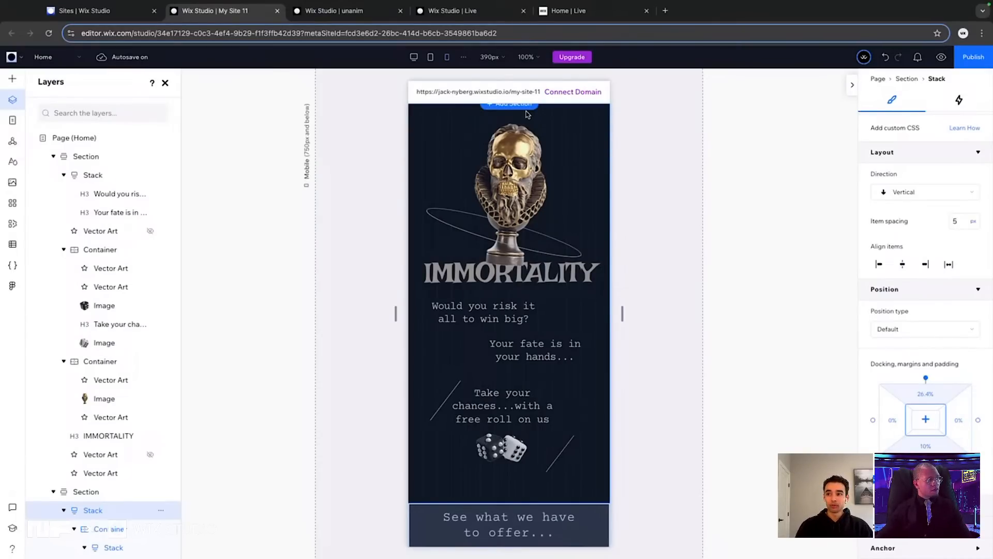
# Switch to Figma and compare the desktop, iPad Pro 11" and iPhone 14 & 15 Pro frames of the Immortality design
pyautogui.hotkey('ctrl', 'Up')
pyautogui.click(545, 38)
pyautogui.hscroll(8, 494, 206)
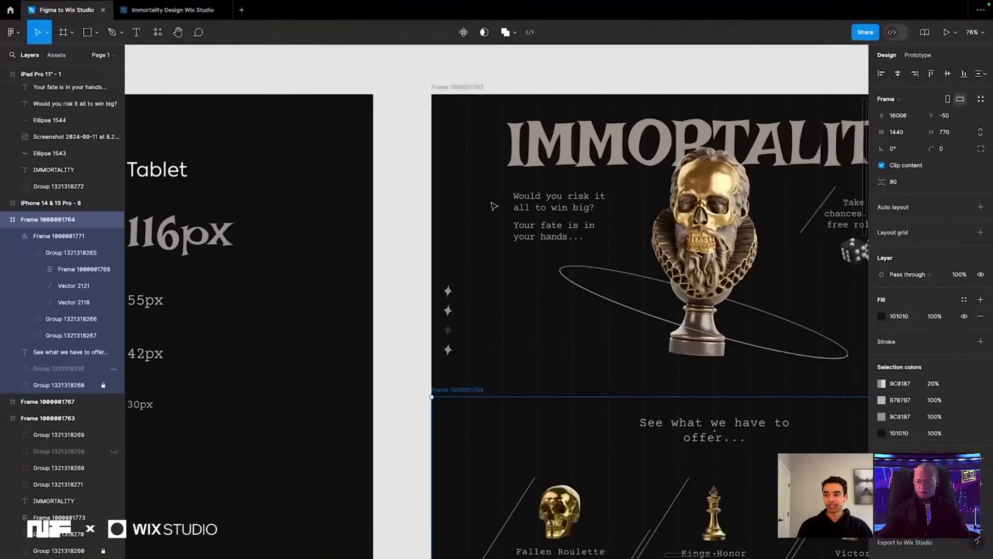
pyautogui.scroll(-5, 493, 207)
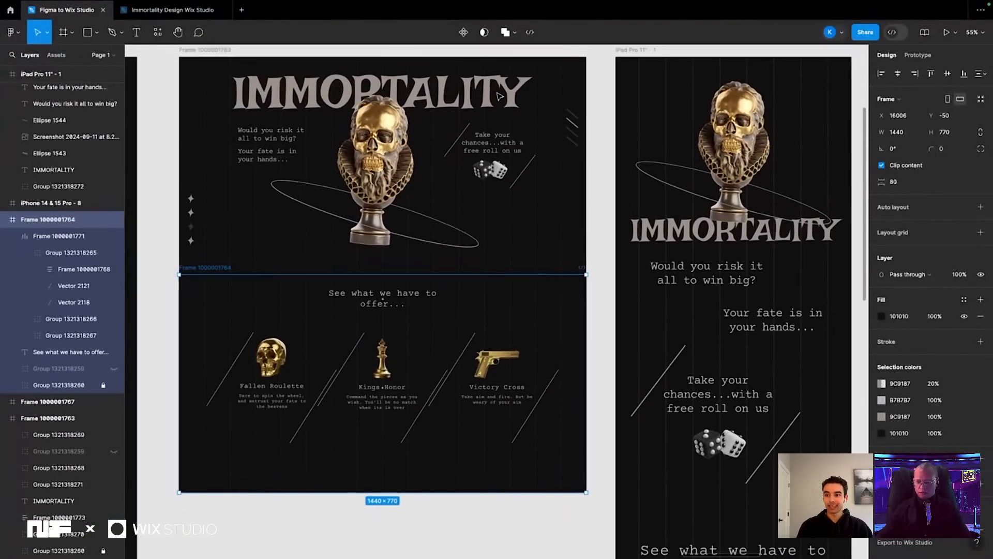
pyautogui.scroll(1, 476, 232)
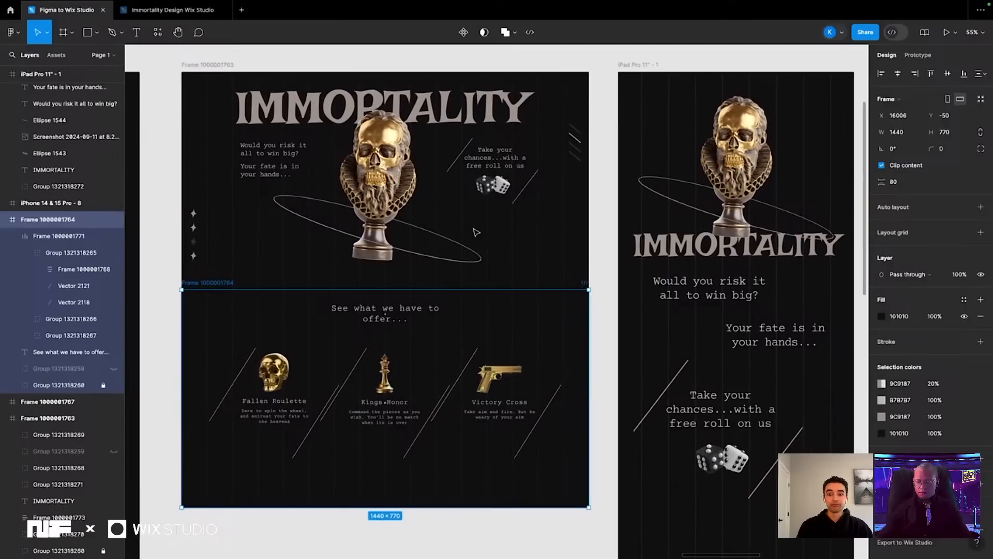
pyautogui.scroll(-1, 477, 233)
pyautogui.hscroll(2, 476, 232)
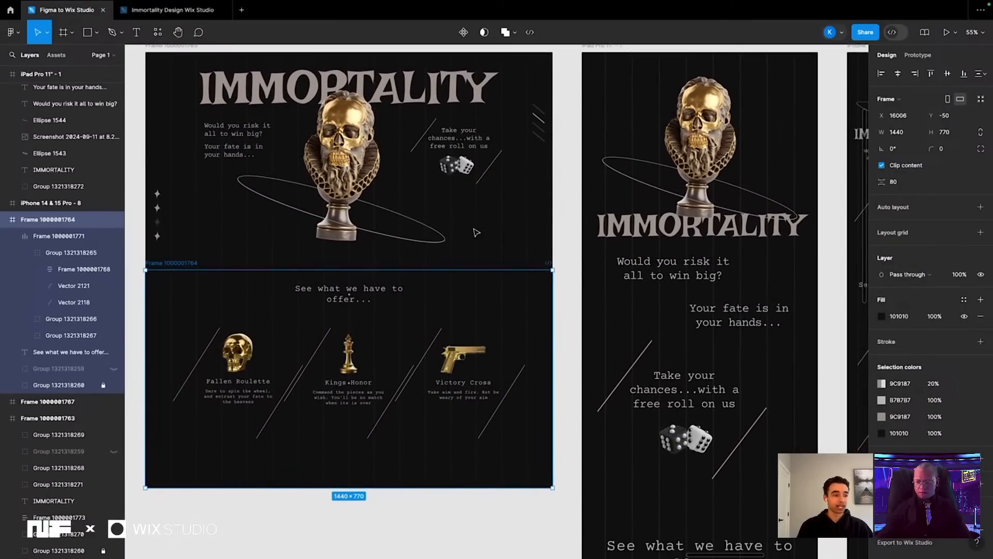
pyautogui.hscroll(6, 476, 232)
pyautogui.scroll(1, 476, 232)
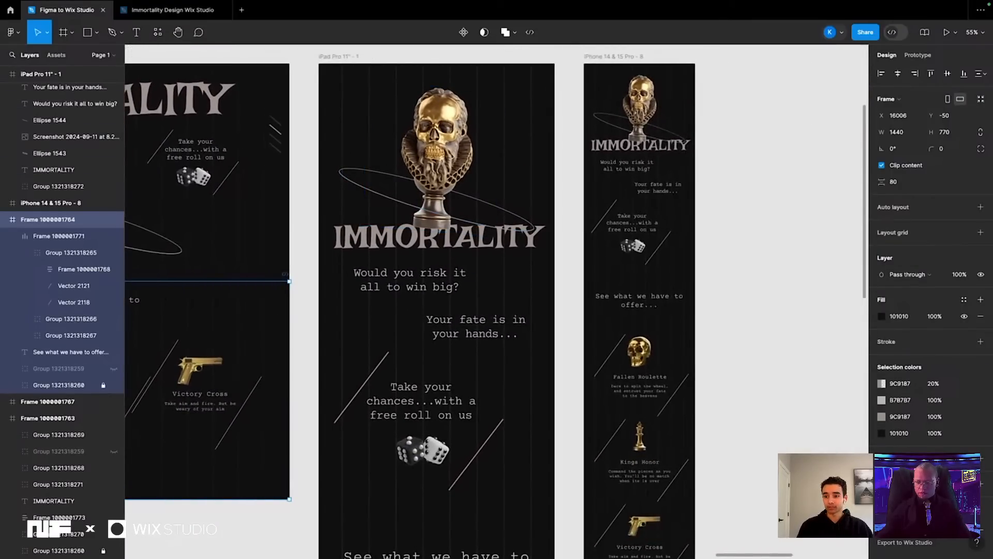
pyautogui.scroll(-10, 433, 274)
pyautogui.scroll(8, 422, 222)
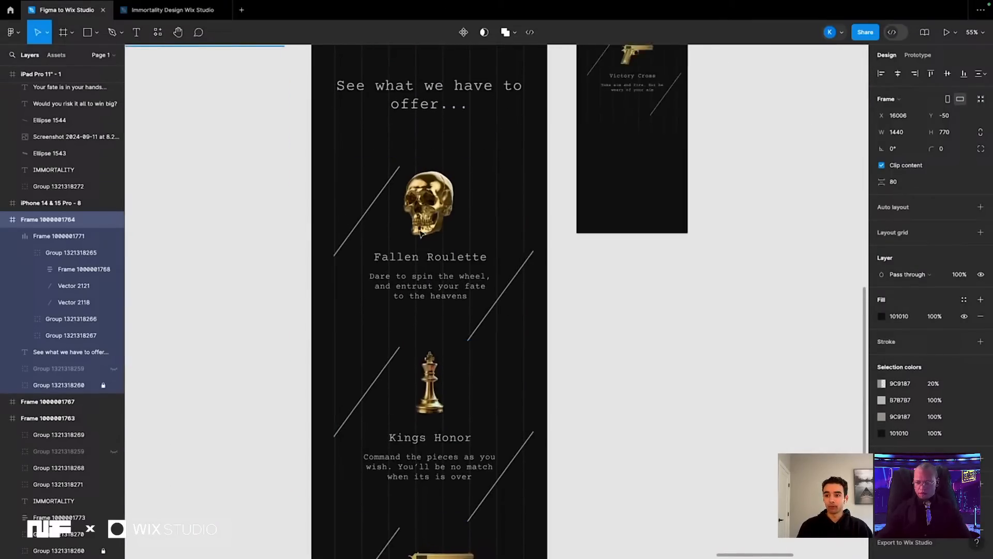
pyautogui.hscroll(1, 421, 221)
pyautogui.scroll(3, 421, 221)
pyautogui.hscroll(3, 626, 142)
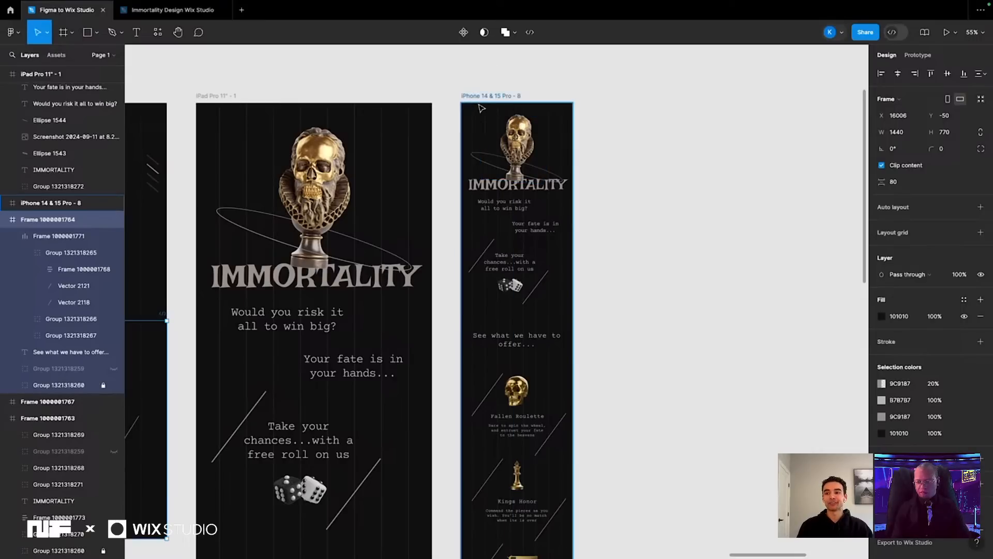
pyautogui.hscroll(-10, 455, 135)
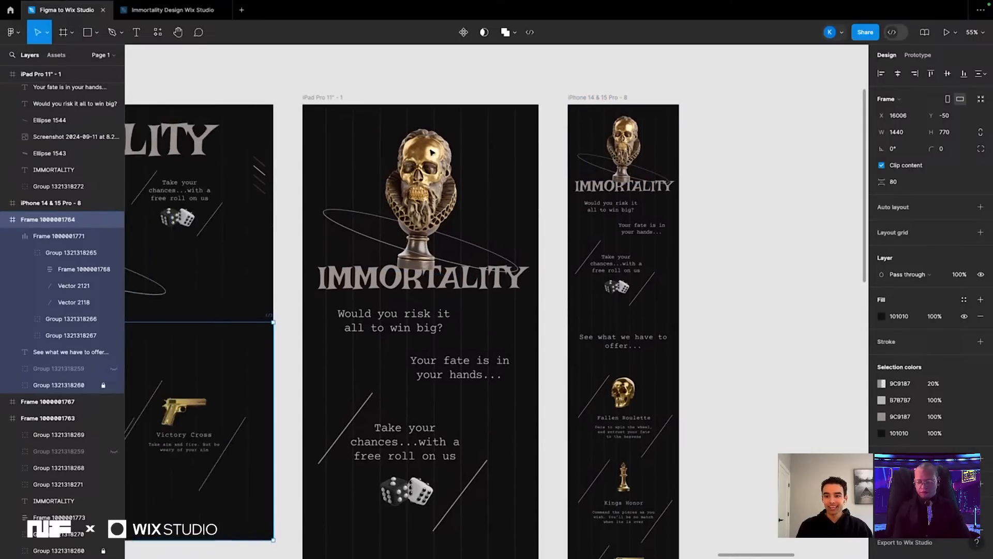
pyautogui.hscroll(-1, 431, 152)
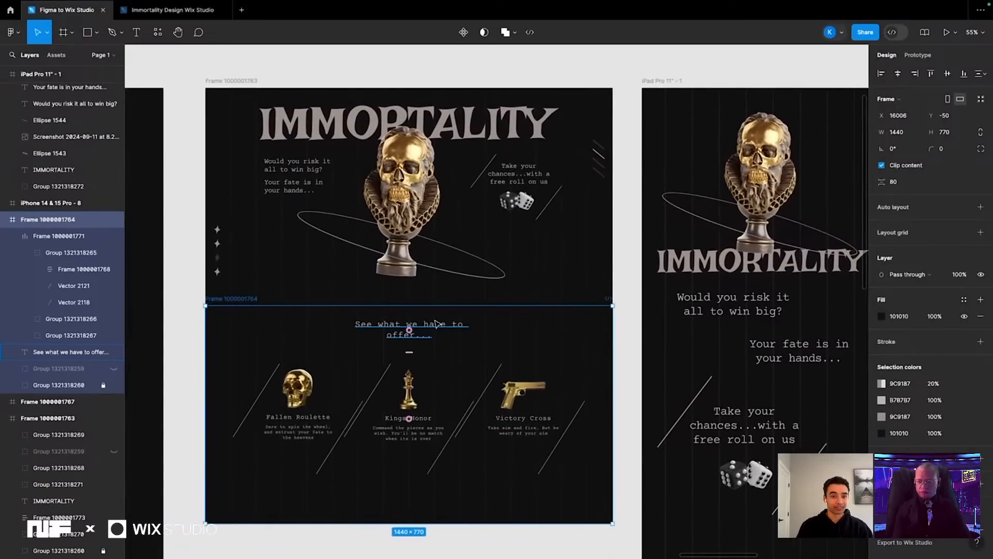
# Return to Wix Studio and show the IMMORTALITY section at the desktop breakpoint
pyautogui.hotkey('ctrl', 'Up')
pyautogui.click(445, 39)
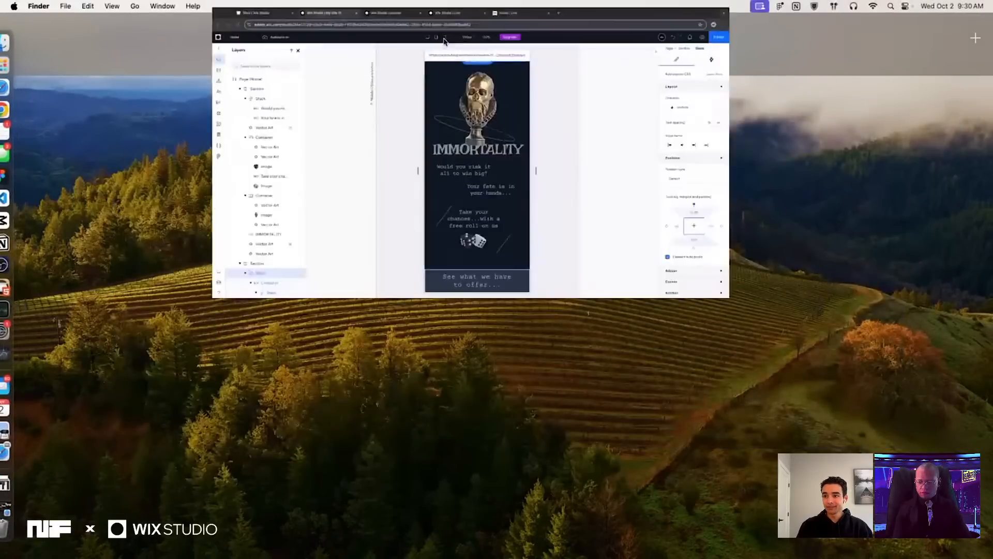
pyautogui.click(413, 56)
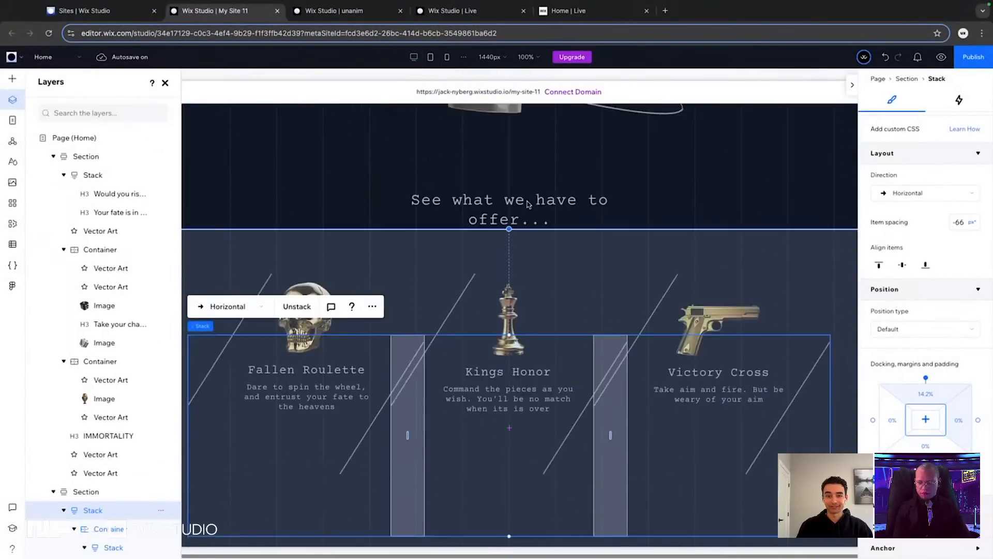
pyautogui.scroll(7, 525, 204)
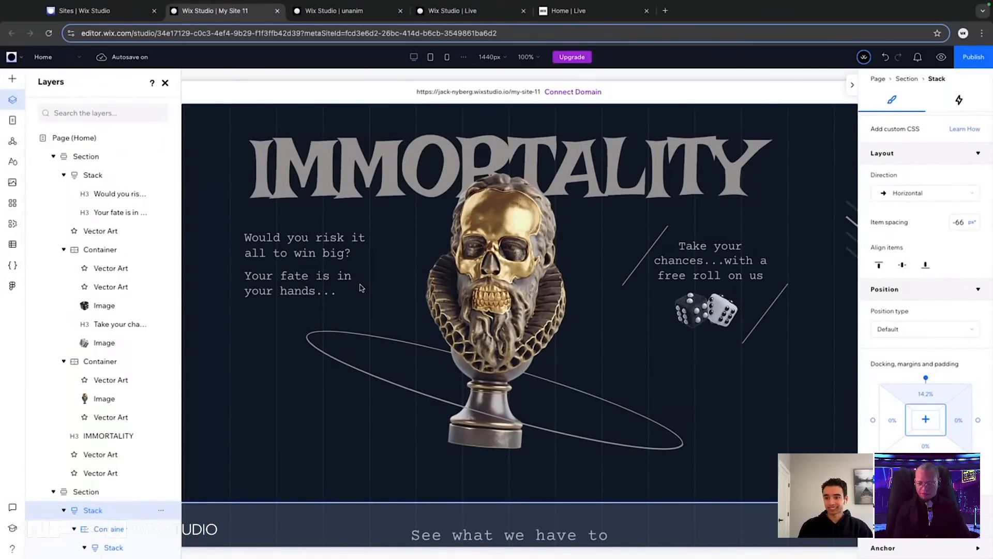
# Add a hover interaction to the container holding the dice and the free roll text
pyautogui.click(333, 346)
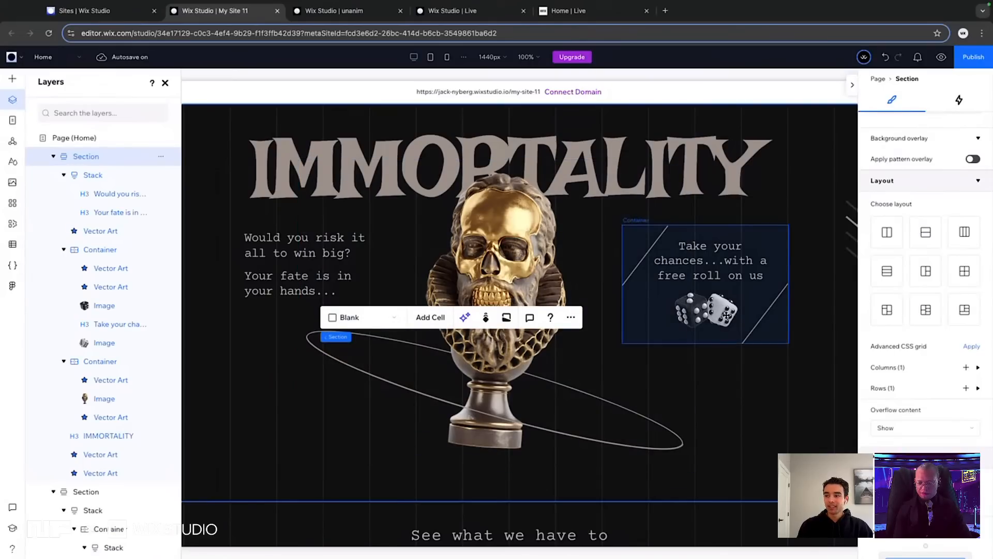
pyautogui.click(722, 312)
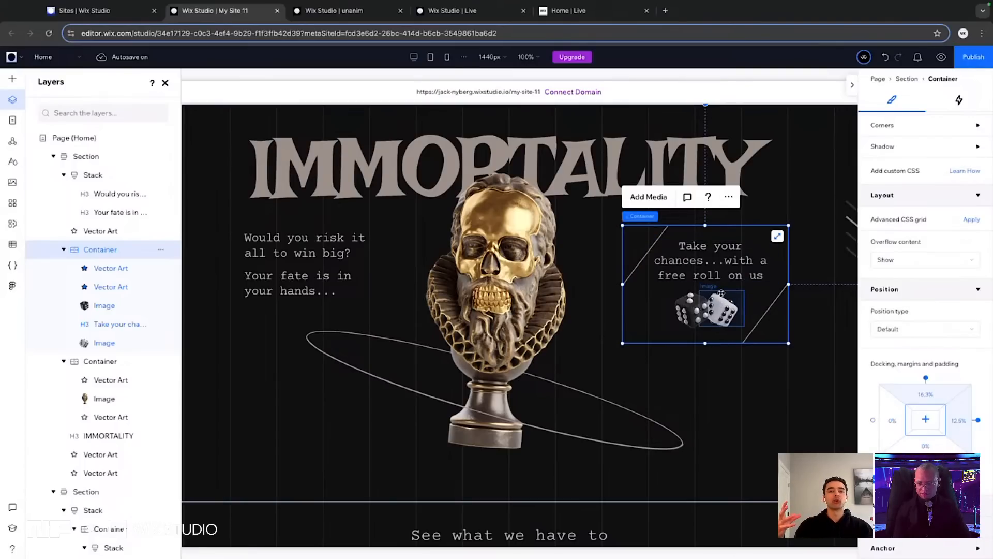
pyautogui.click(722, 299)
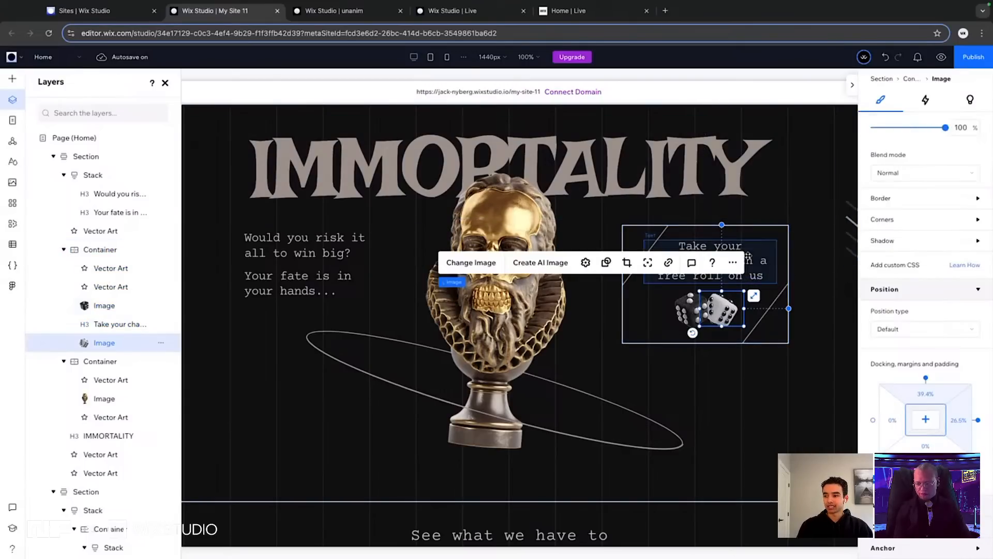
pyautogui.click(732, 331)
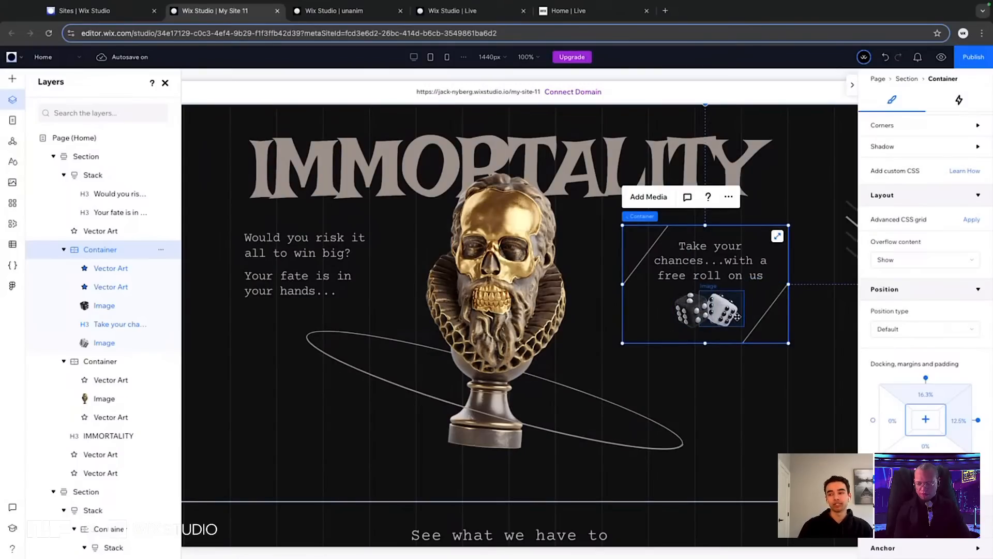
pyautogui.click(960, 99)
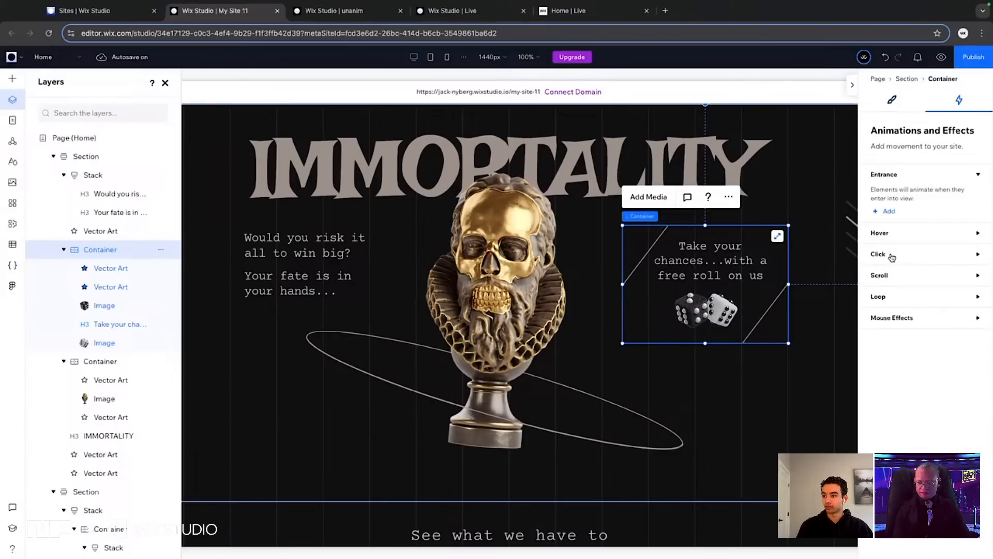
pyautogui.click(911, 233)
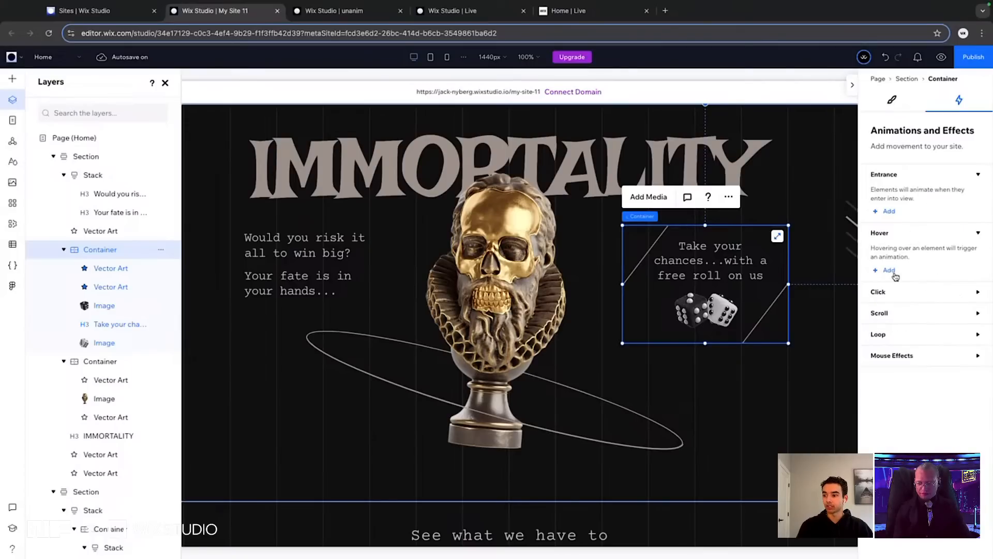
pyautogui.click(889, 270)
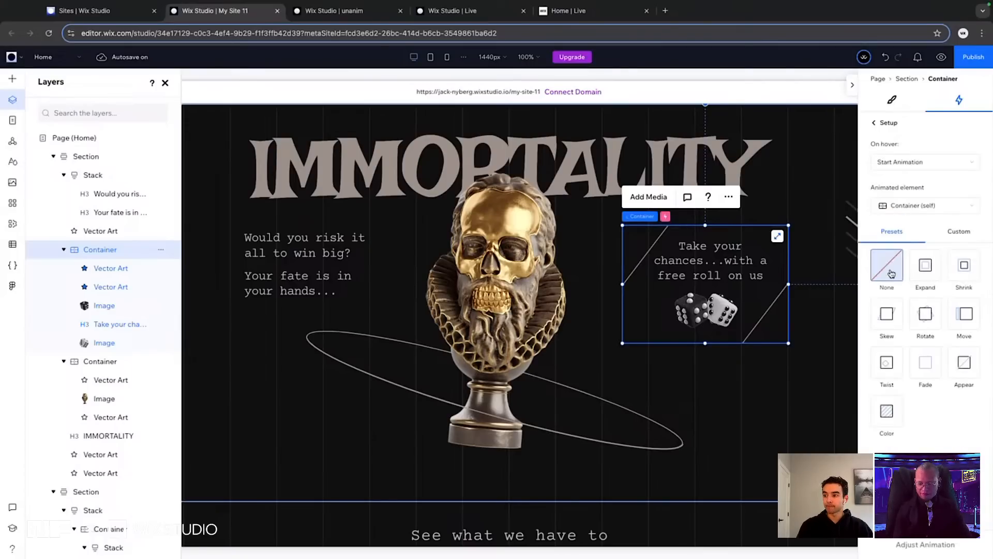
# Choose the black die image as the animated element of the container's hover interaction
pyautogui.click(921, 211)
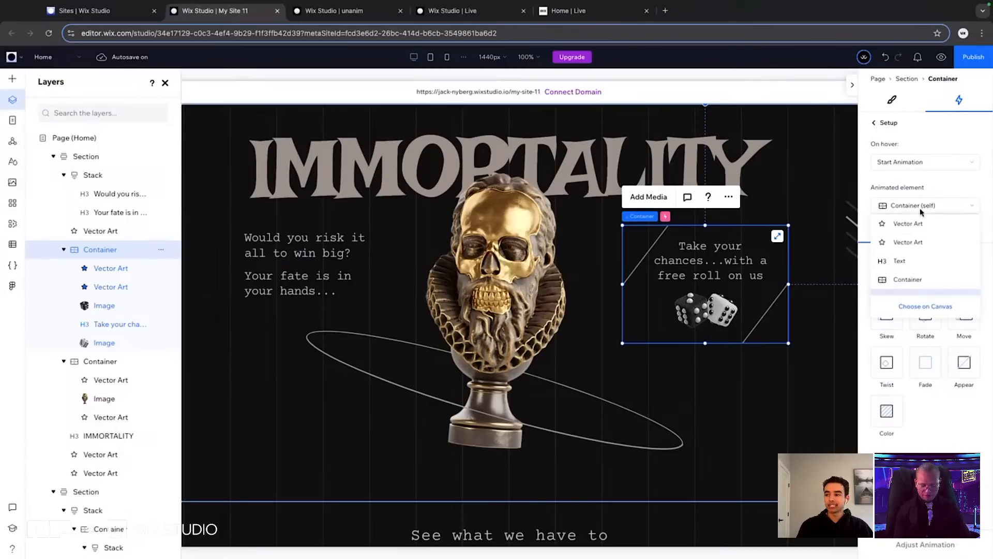
pyautogui.click(906, 307)
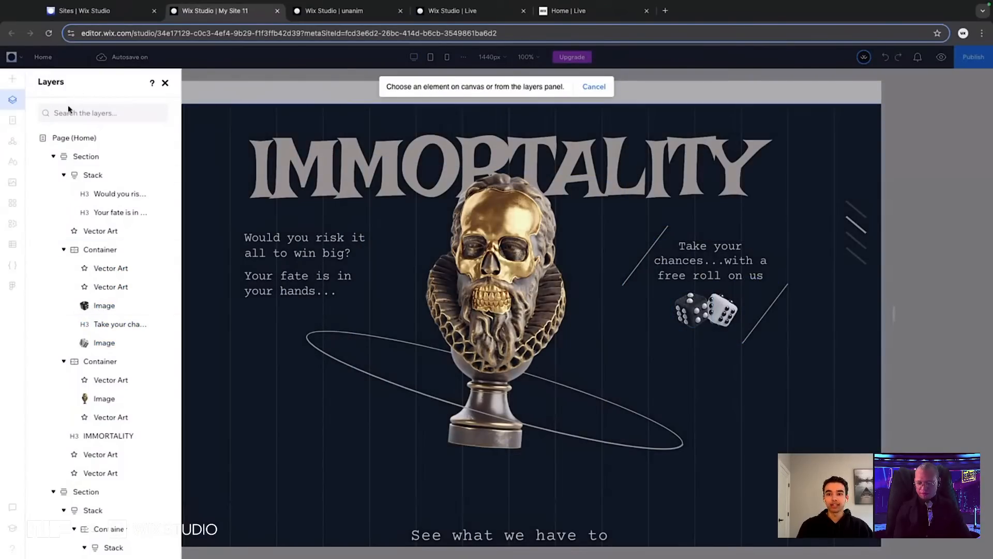
pyautogui.click(105, 306)
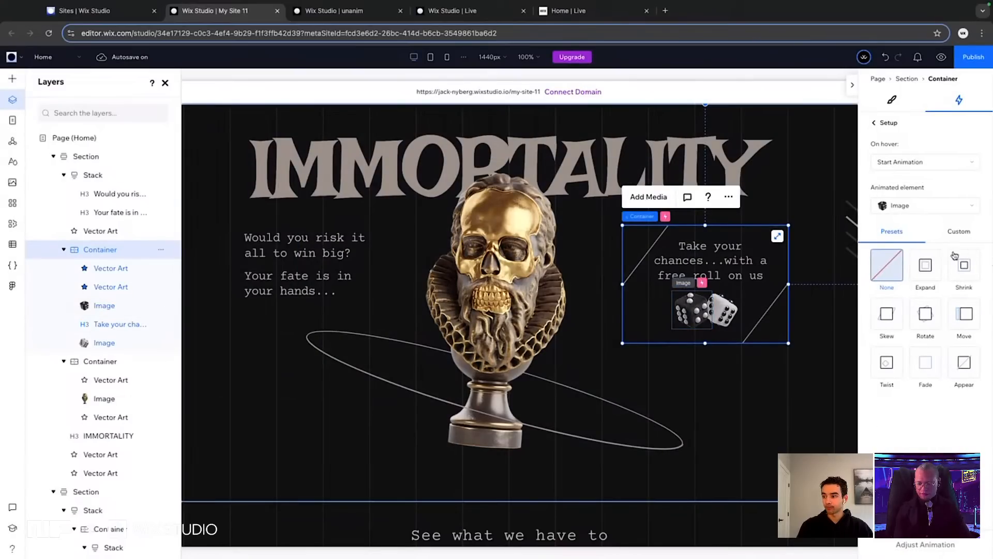
# Apply the Move hover animation to the black die with an angle of 319° and a distance of 20 px
pyautogui.click(965, 318)
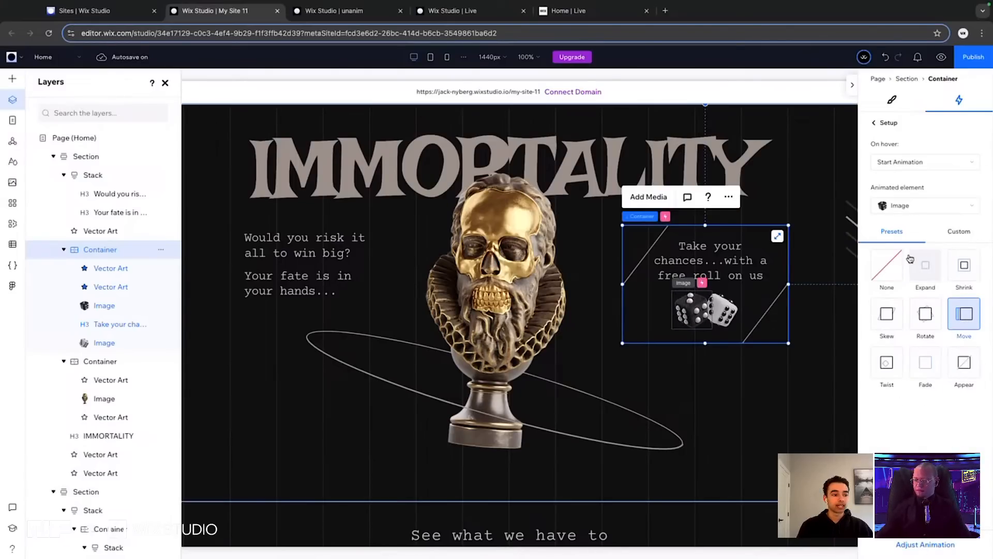
pyautogui.click(929, 545)
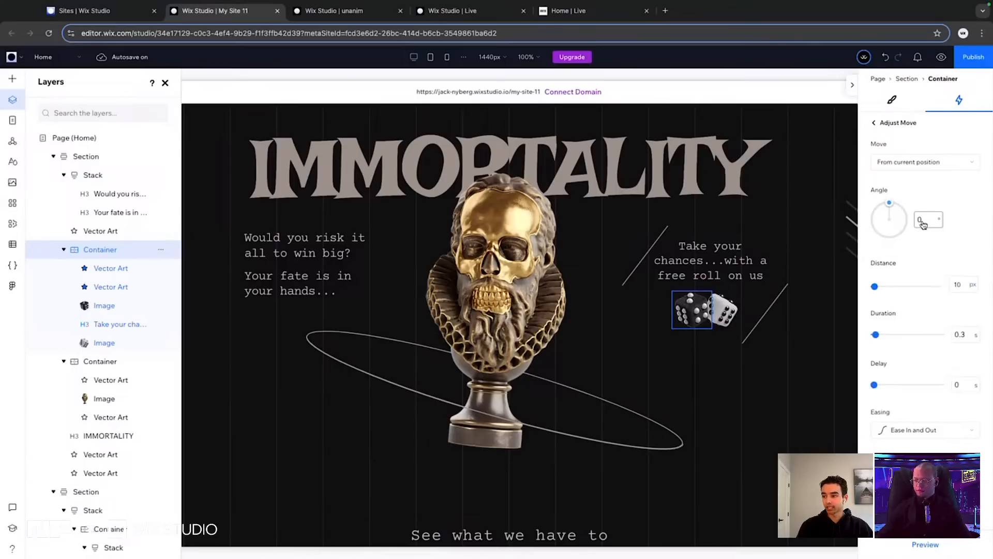
pyautogui.moveTo(888, 203); pyautogui.dragTo(879, 210)
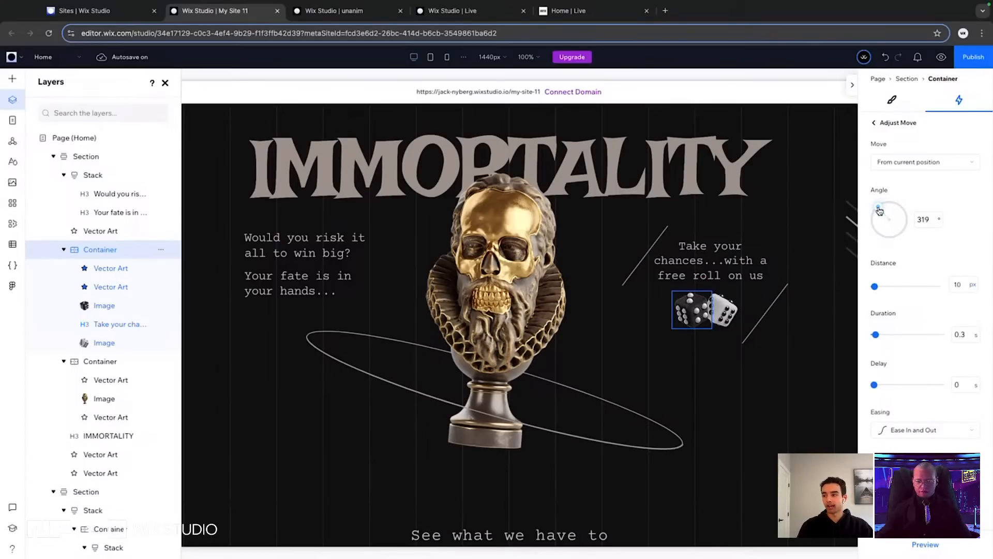
pyautogui.click(963, 284)
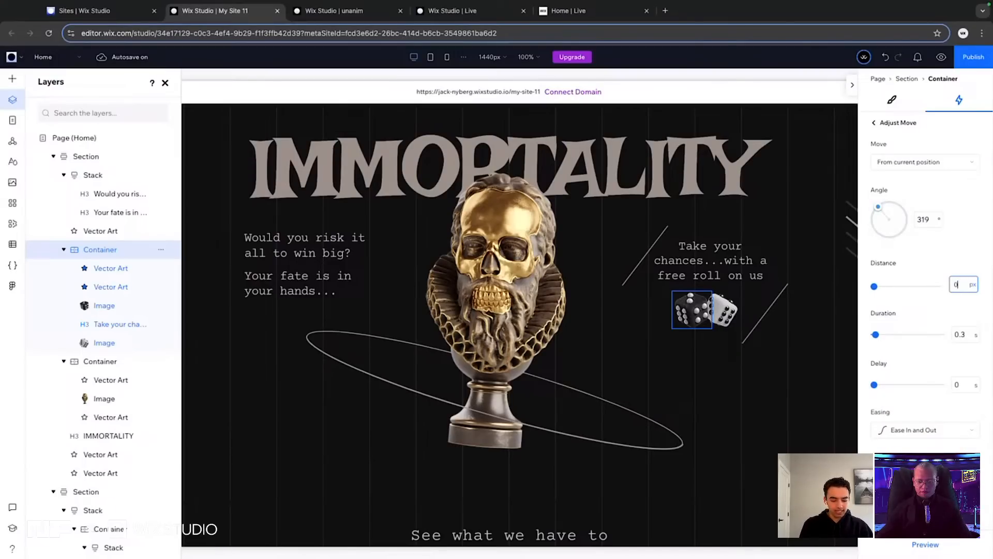
pyautogui.write('20')
pyautogui.press('Return')
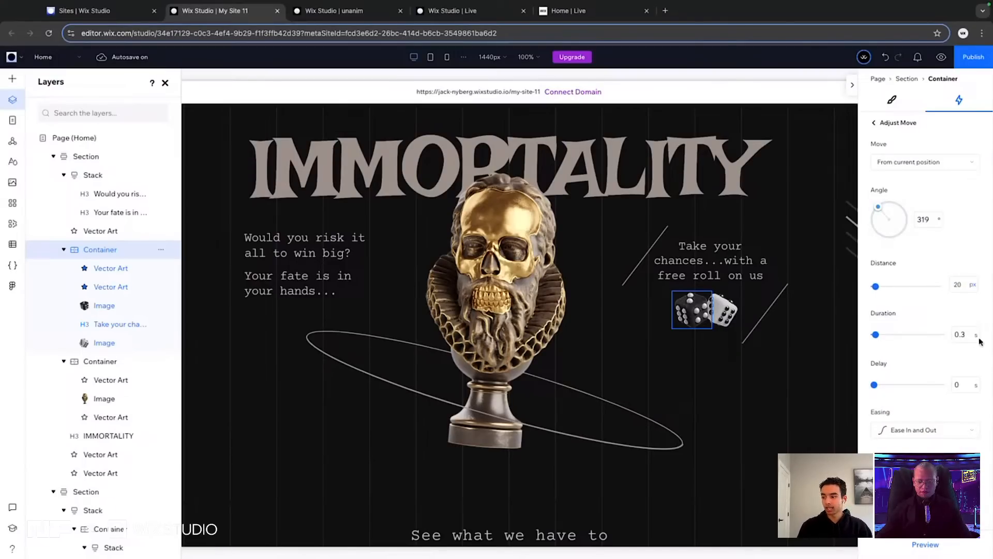
# Set the duration of the black die's Move animation to 0.4 s
pyautogui.click(969, 334)
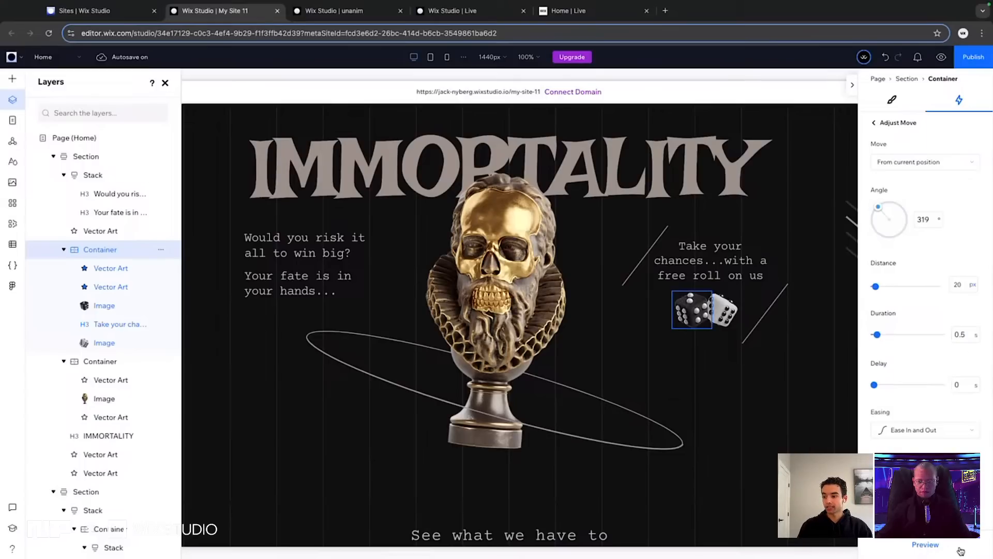
pyautogui.click(965, 335)
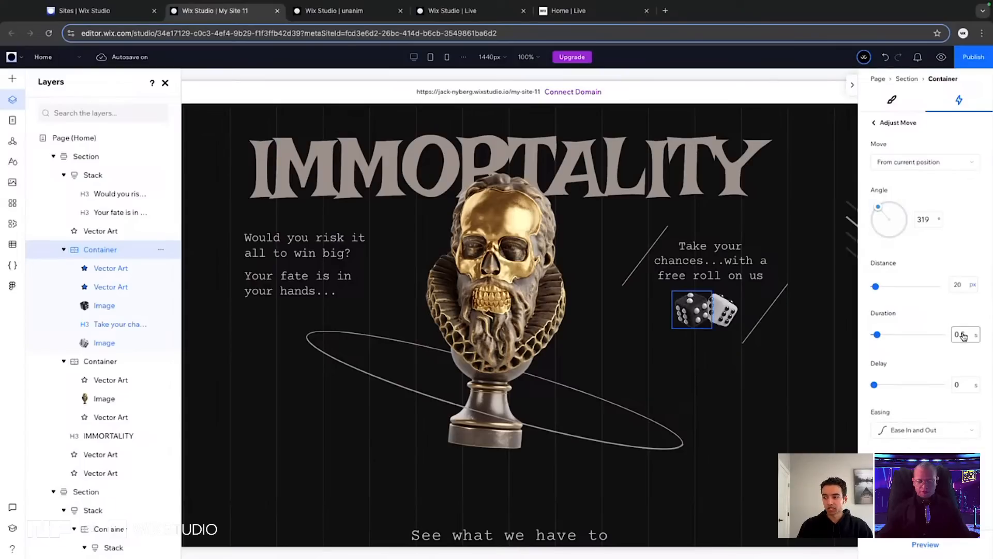
pyautogui.write('0.4')
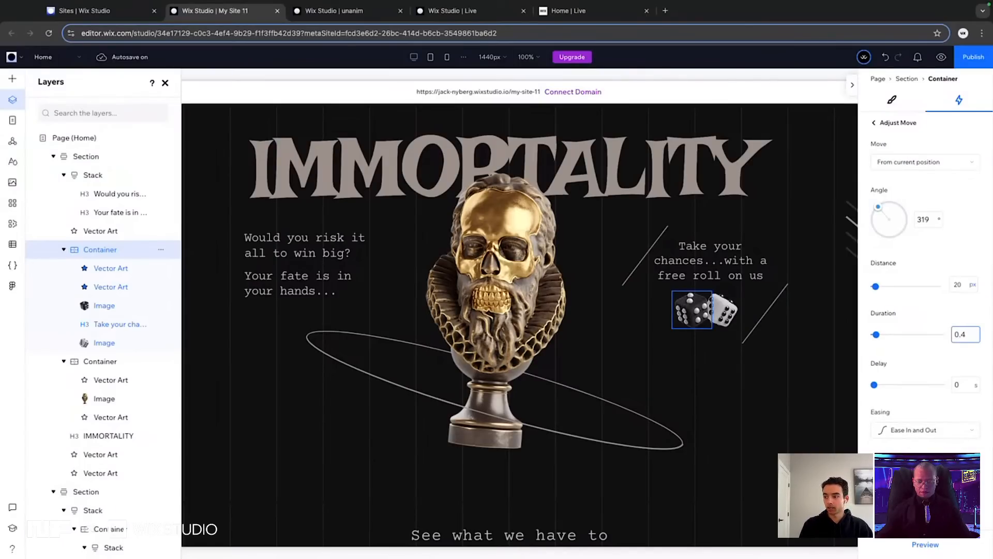
pyautogui.press('Return')
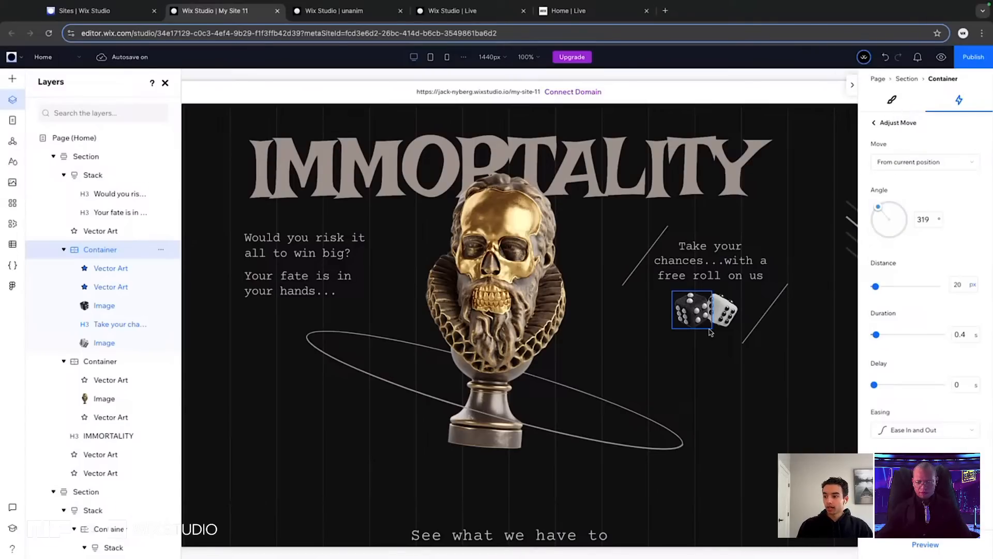
# Add a second hover interaction to the dice container, with the white die image as its animated element
pyautogui.click(735, 250)
pyautogui.click(755, 229)
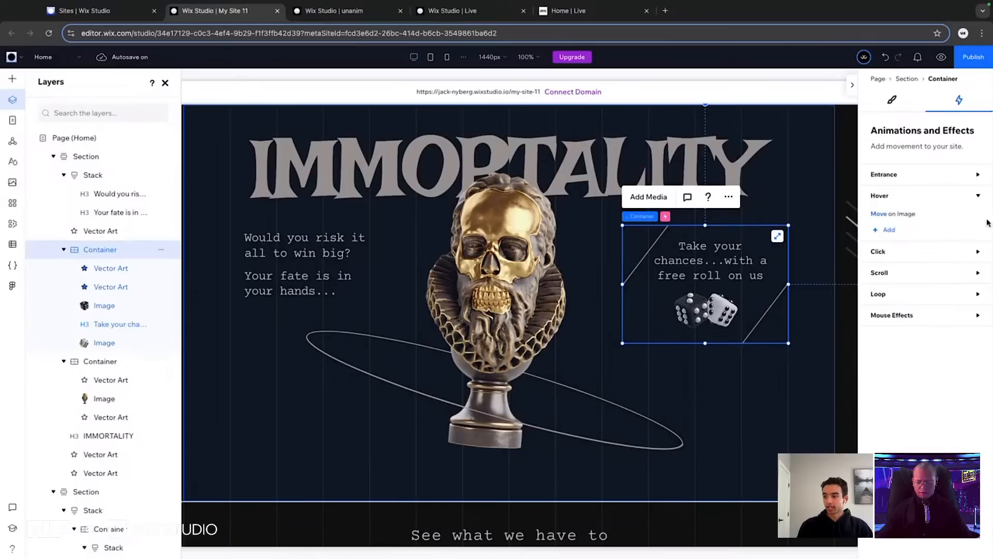
pyautogui.click(887, 229)
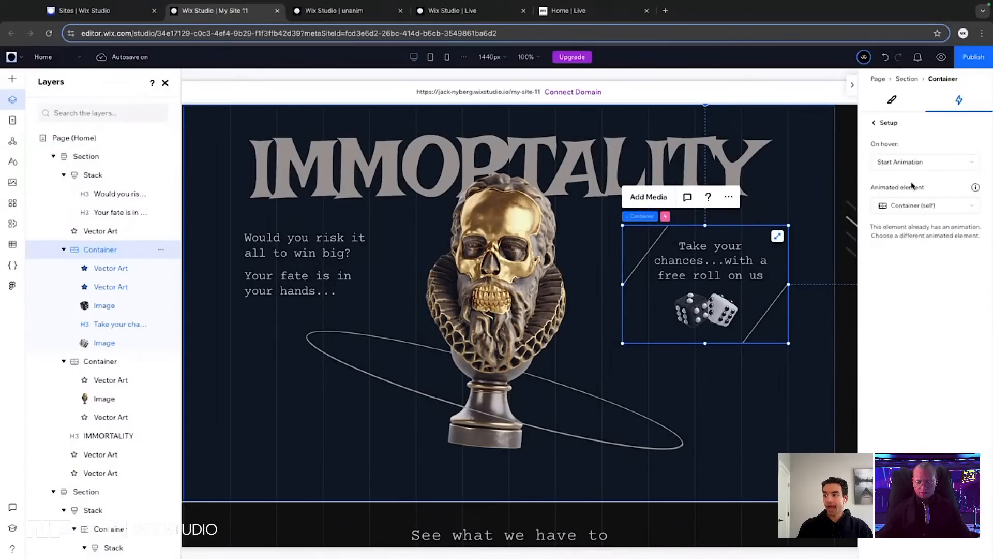
pyautogui.click(910, 205)
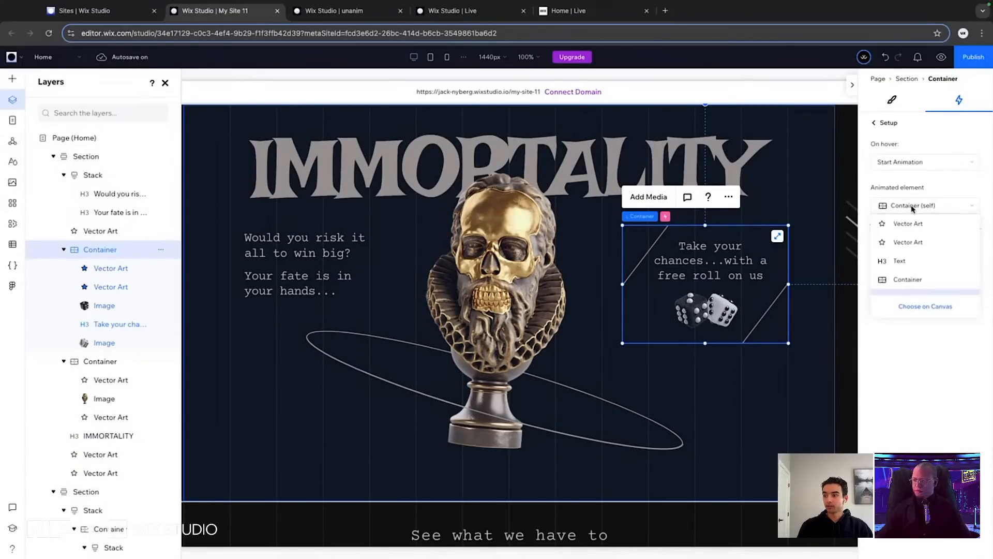
pyautogui.click(922, 306)
pyautogui.click(101, 342)
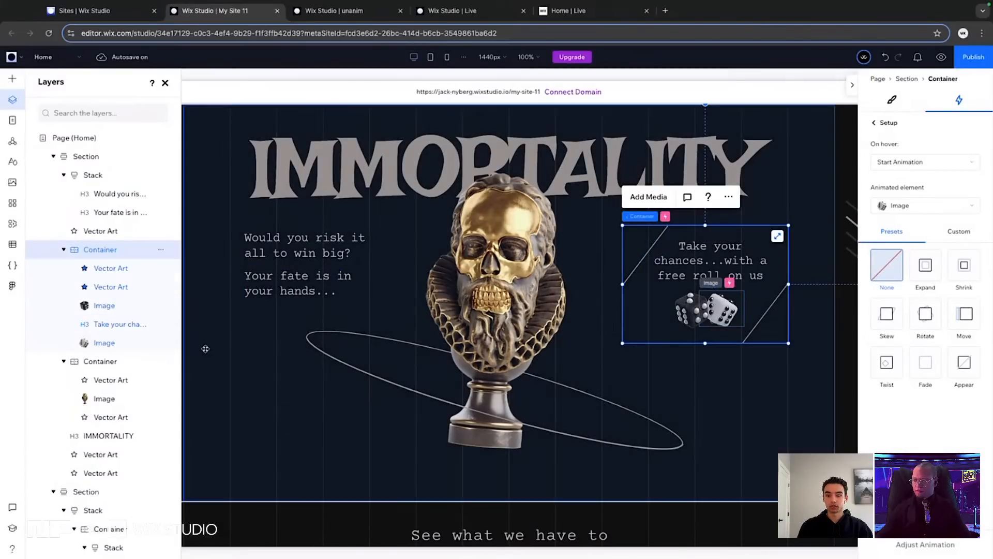
# Apply the Move hover animation to the white die with a 51° angle, 20 px distance and 0.4 s duration
pyautogui.click(964, 314)
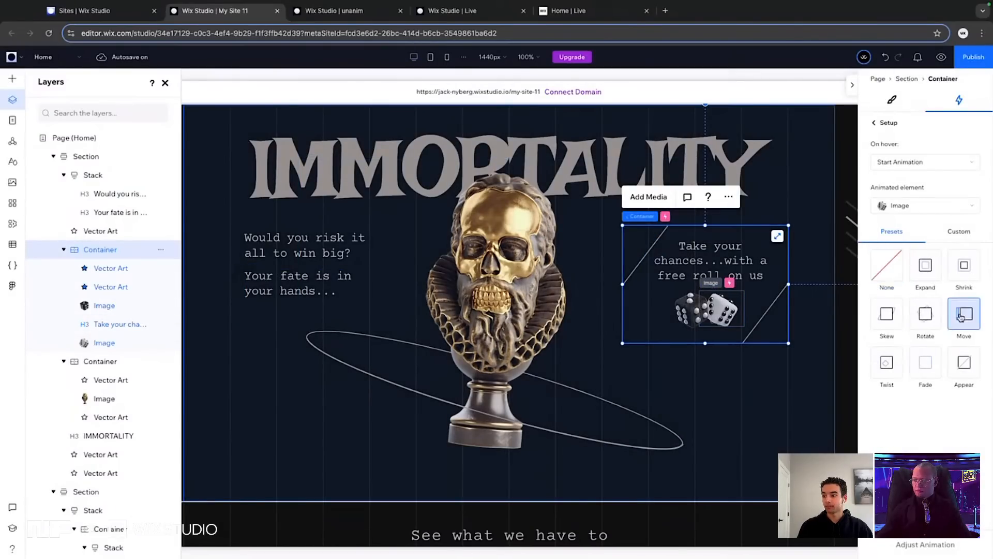
pyautogui.click(924, 545)
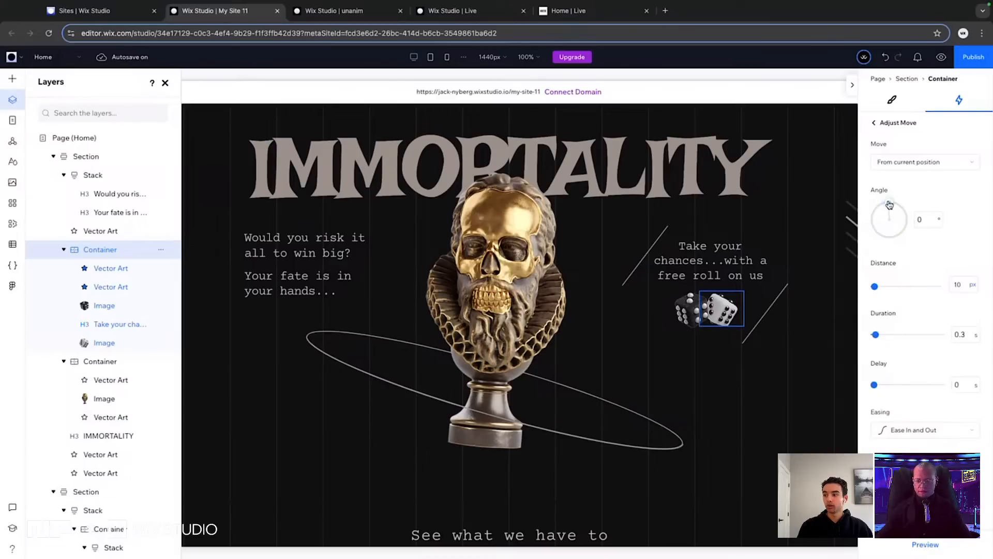
pyautogui.moveTo(889, 205); pyautogui.dragTo(903, 209)
pyautogui.click(962, 285)
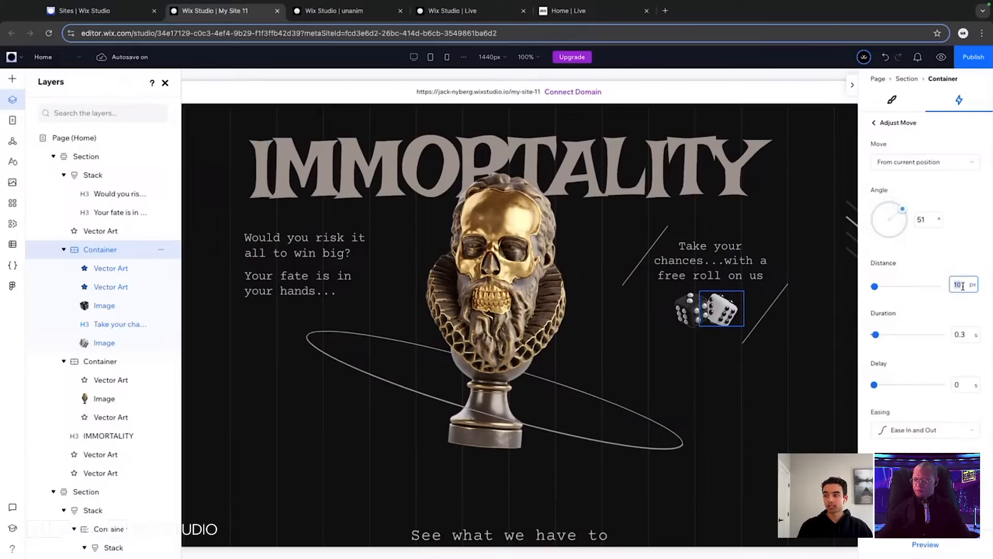
pyautogui.write('0')
pyautogui.click(965, 334)
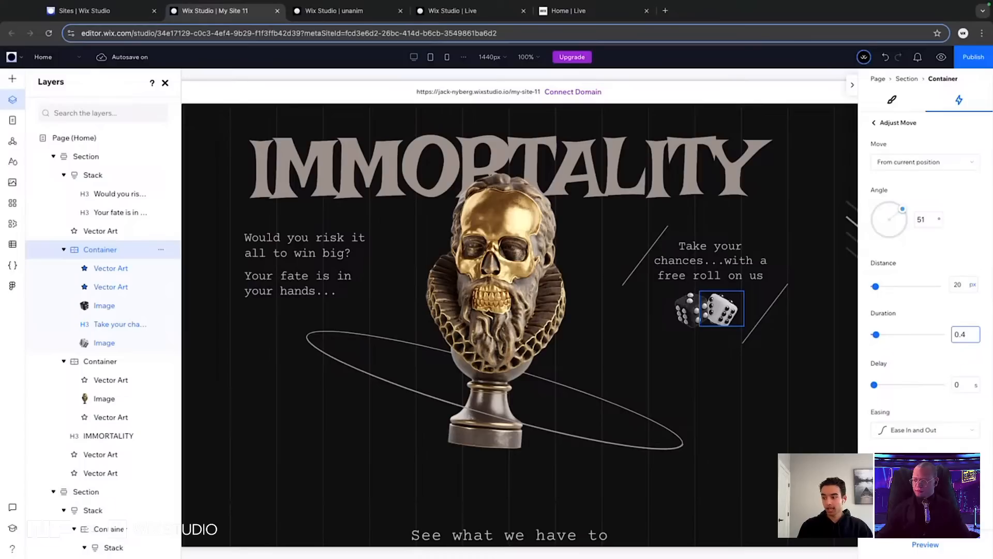
pyautogui.press('Return')
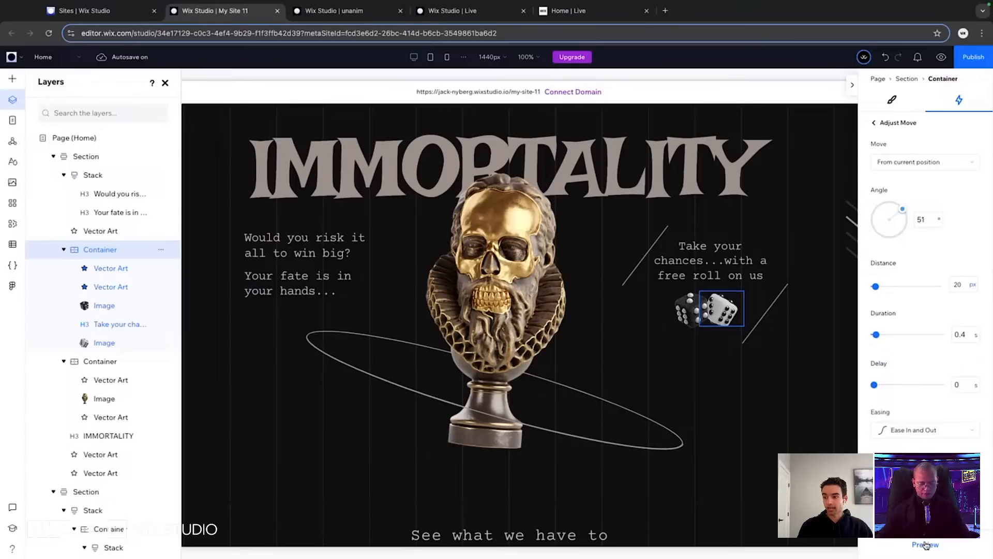
# Preview the desktop page to test the dice hover animations, and return to editing without publishing
pyautogui.click(941, 57)
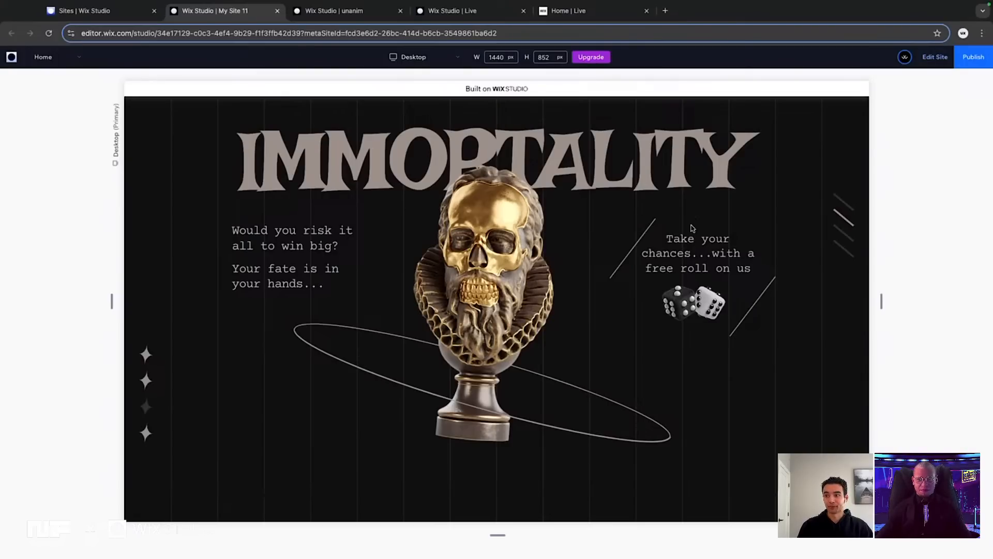
pyautogui.click(937, 57)
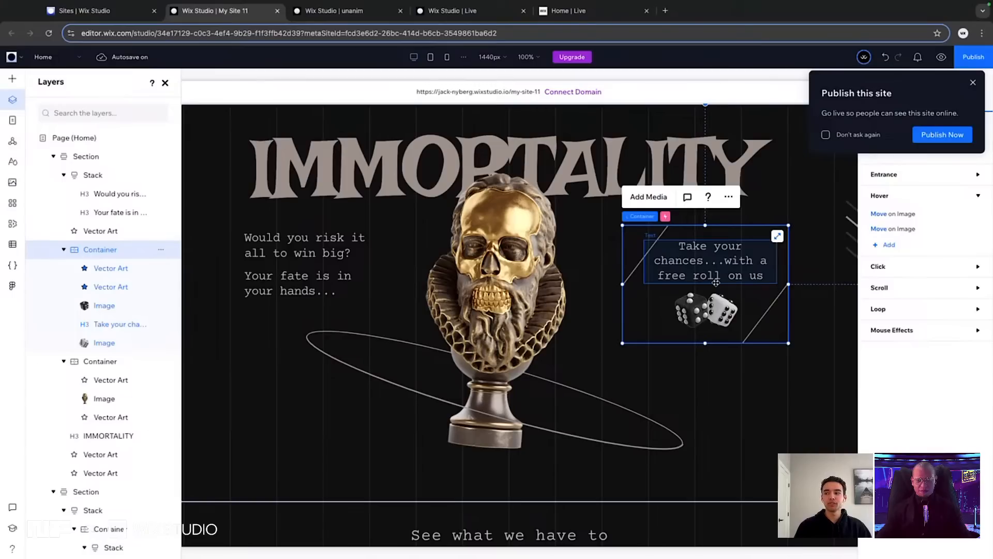
pyautogui.click(973, 84)
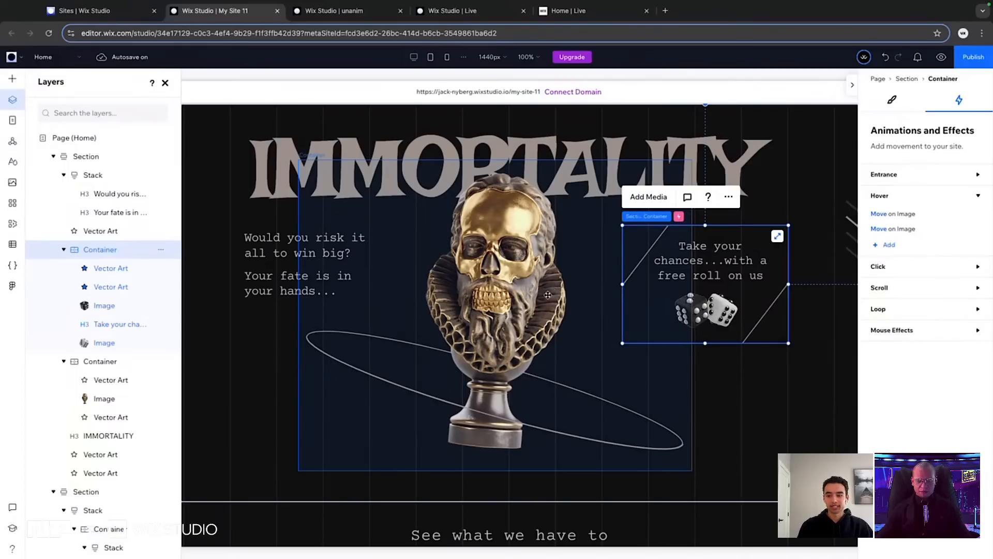
# Inspect the ring around the bust, compare it with the reference project and its live page, and return to My Site 11
pyautogui.click(365, 363)
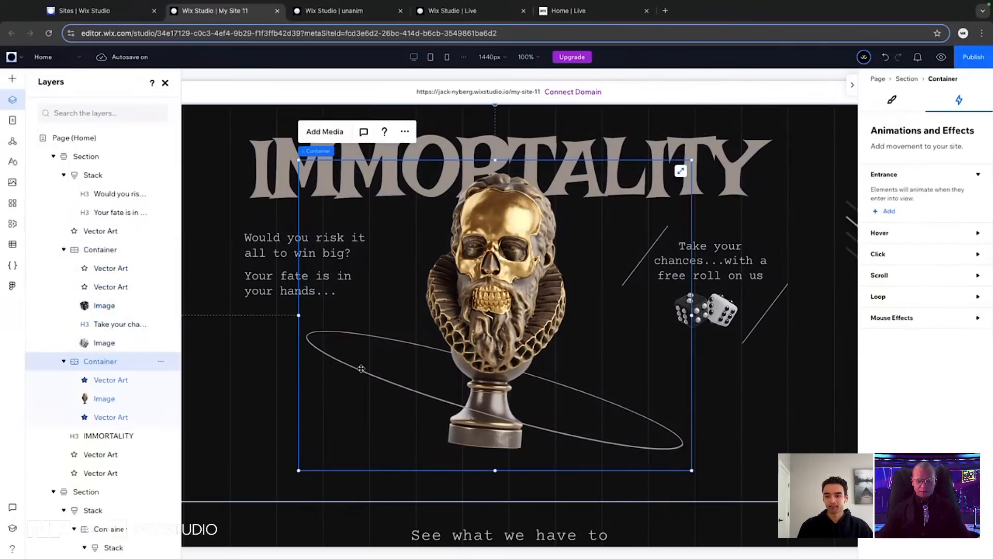
pyautogui.click(362, 367)
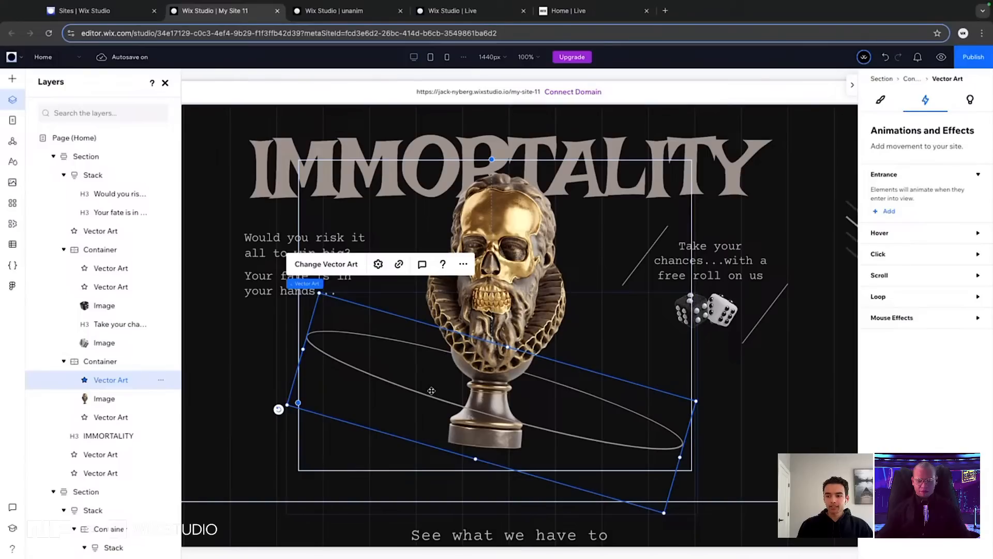
pyautogui.click(463, 11)
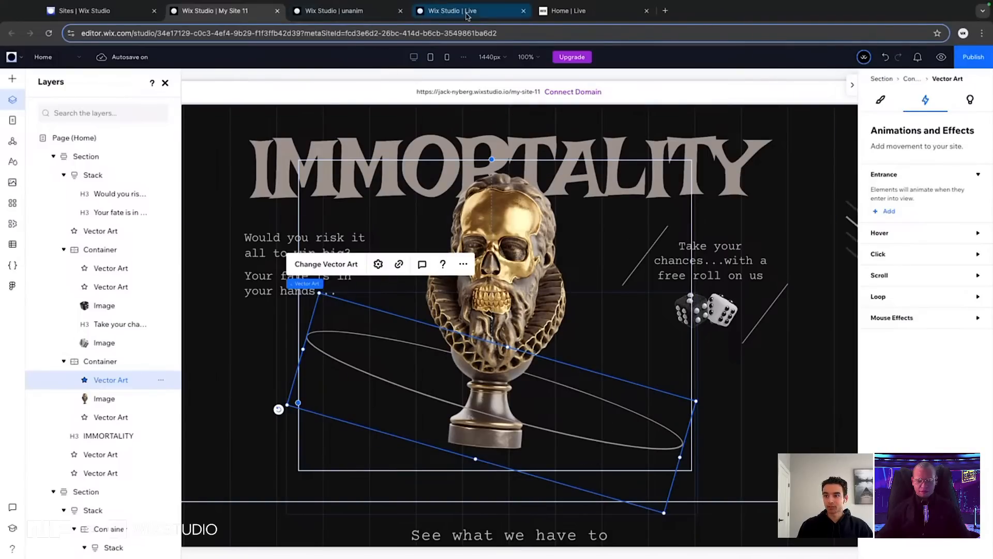
pyautogui.click(661, 205)
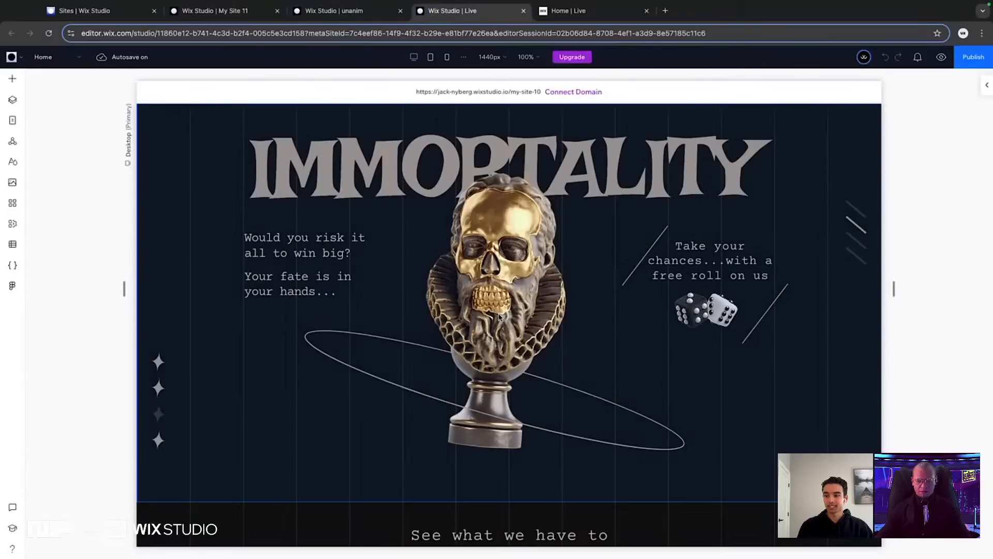
pyautogui.scroll(-2, 576, 288)
pyautogui.click(553, 8)
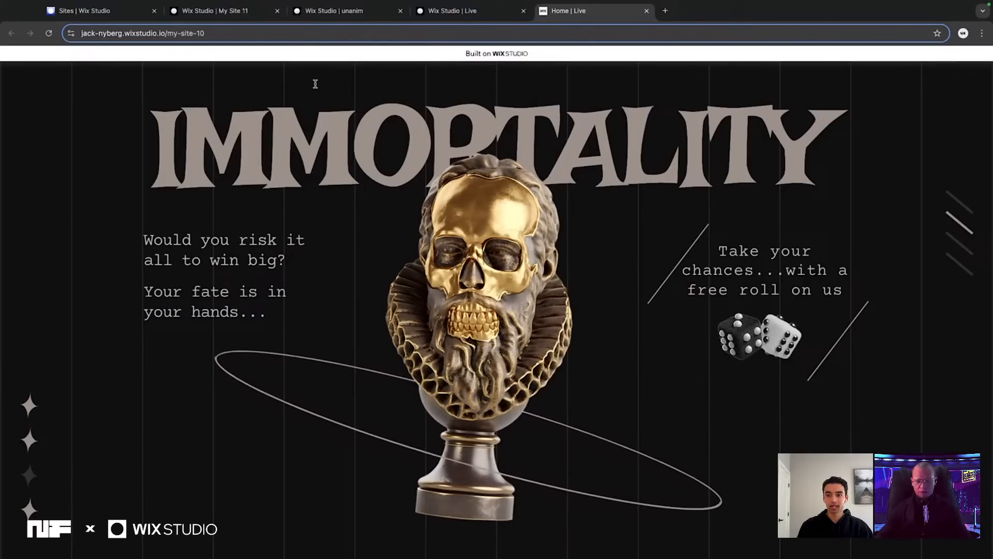
pyautogui.click(194, 11)
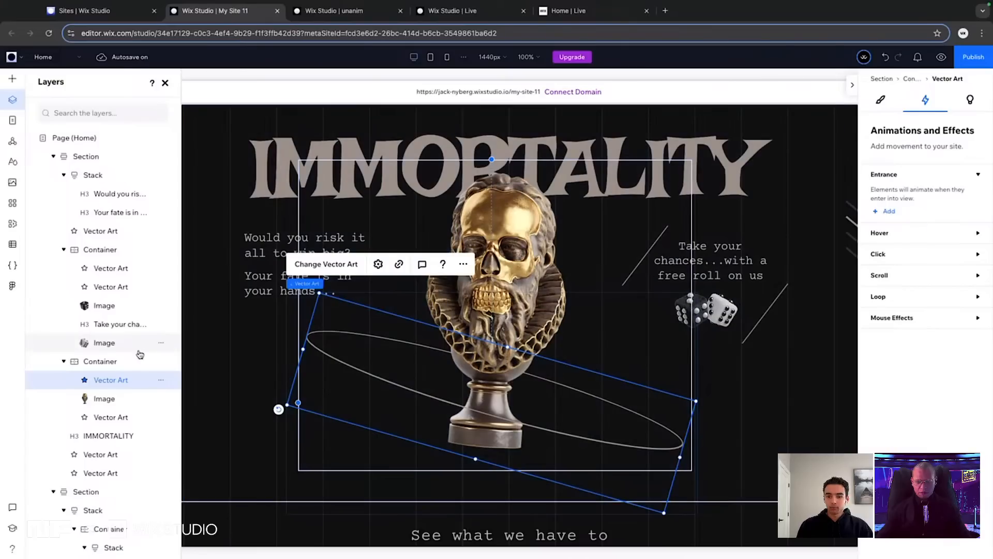
# Add a Track mouse effect to the ring vector behind the bust, with a distance of 50 px
pyautogui.click(117, 417)
pyautogui.click(906, 319)
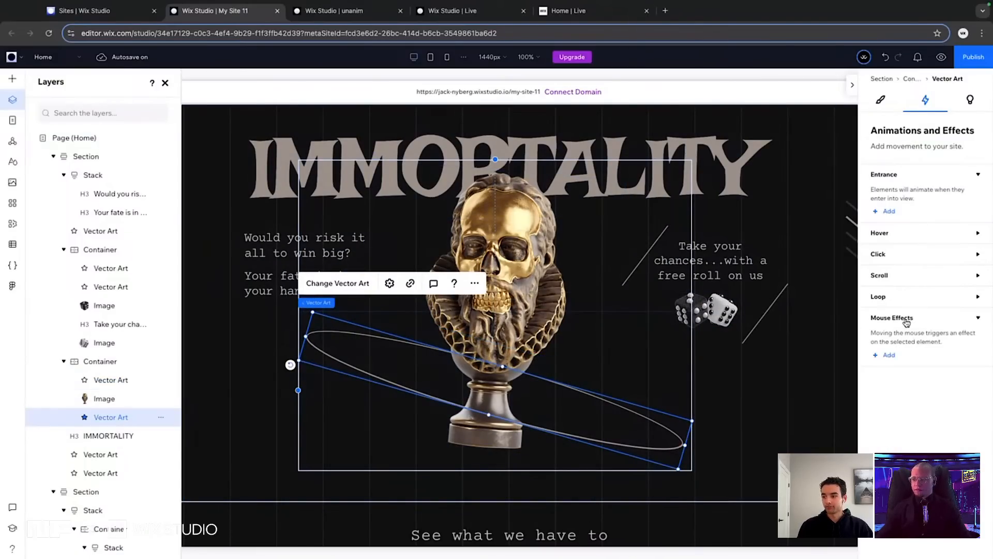
pyautogui.click(889, 355)
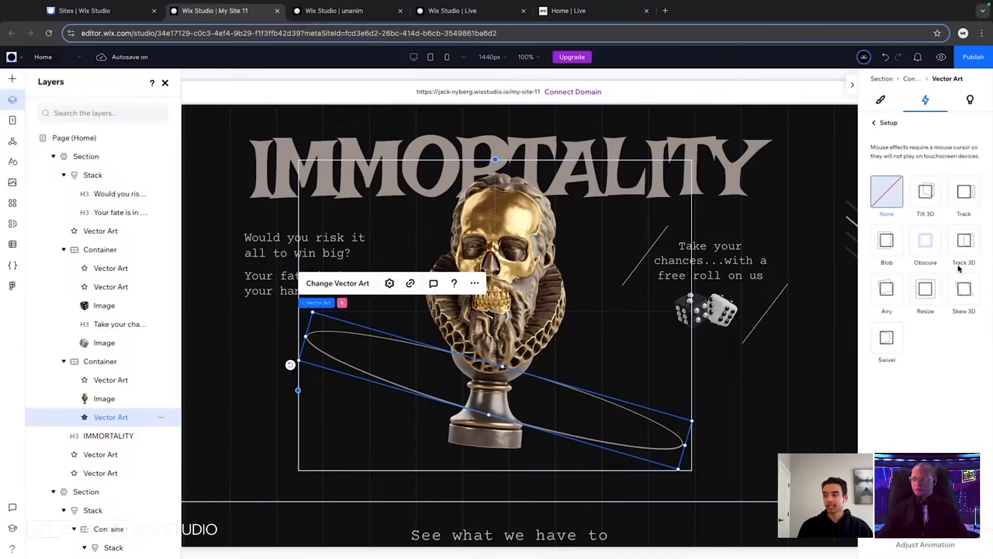
pyautogui.click(961, 197)
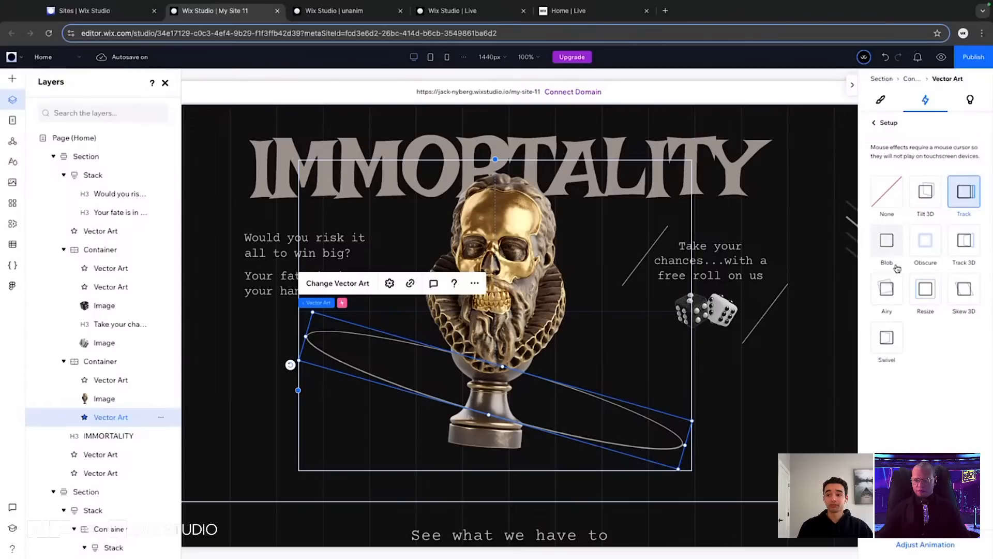
pyautogui.click(923, 544)
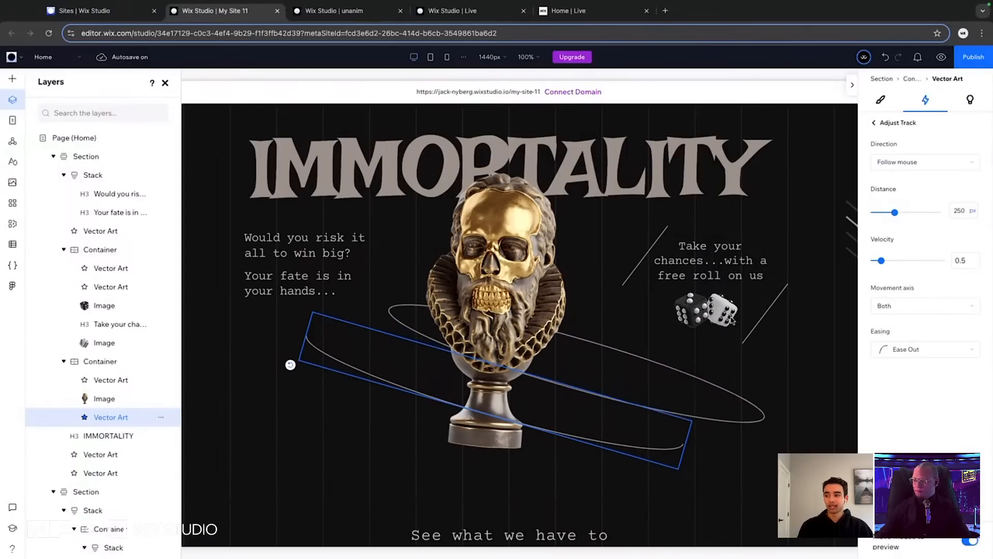
pyautogui.click(961, 210)
pyautogui.write('5')
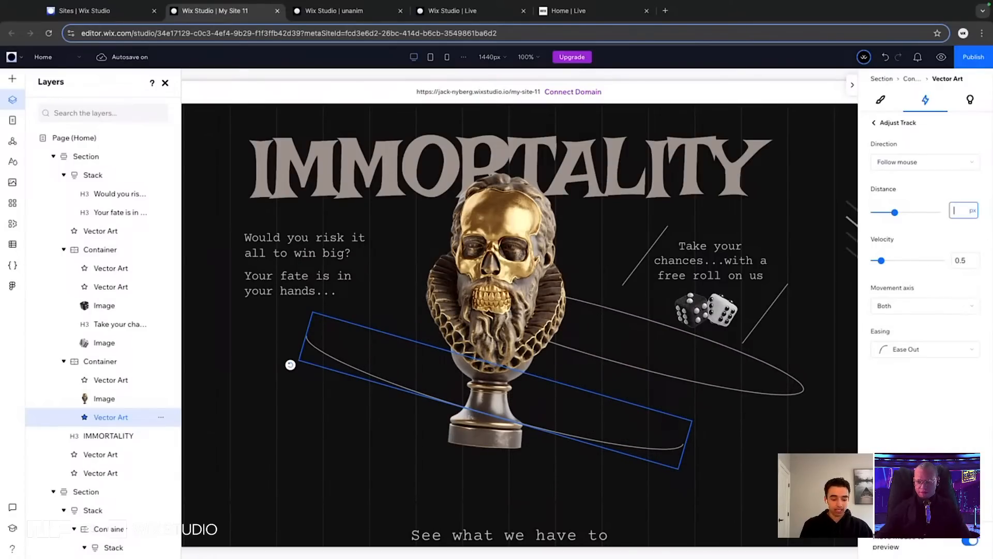
pyautogui.write('0')
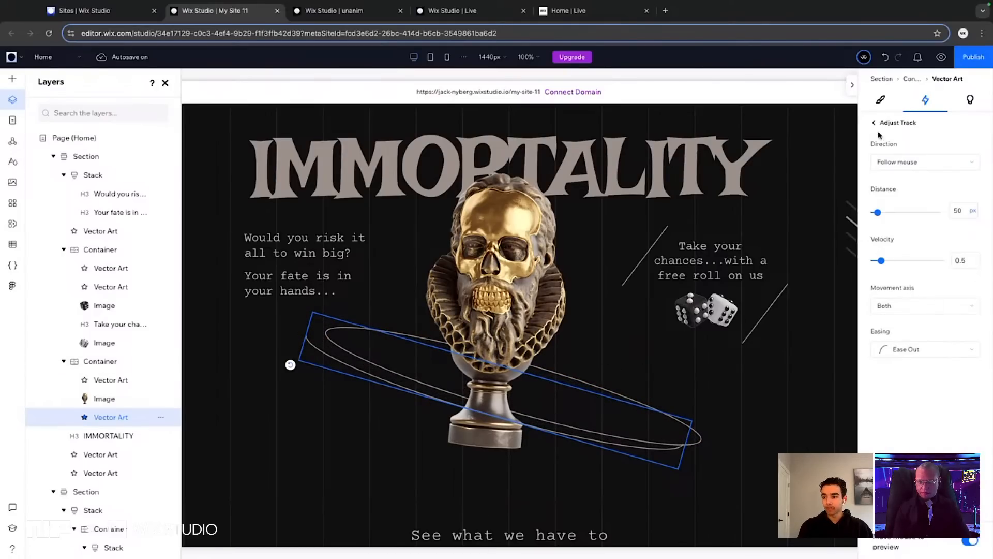
# Add a Track mouse effect to the ring vector in front of the bust, with a distance of 50 px
pyautogui.click(111, 380)
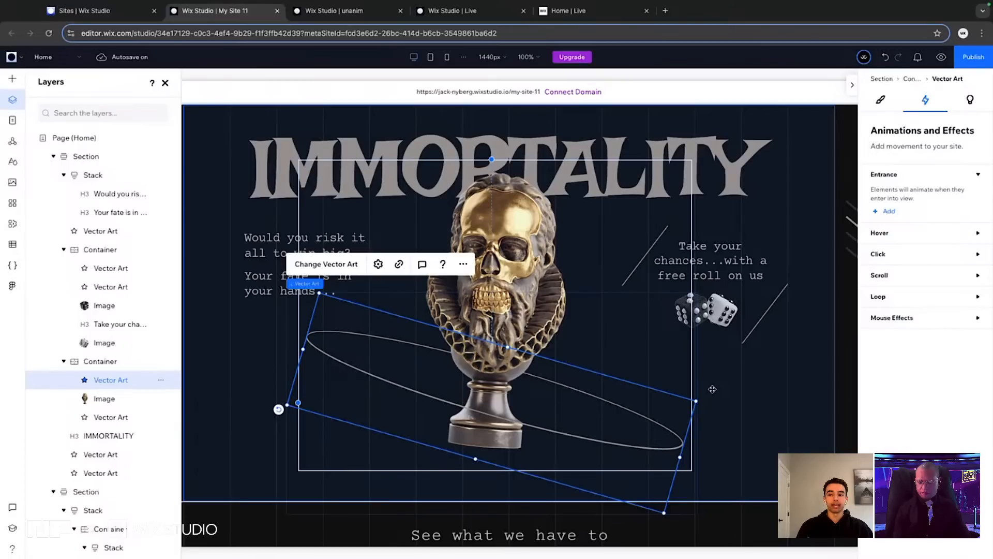
pyautogui.click(933, 320)
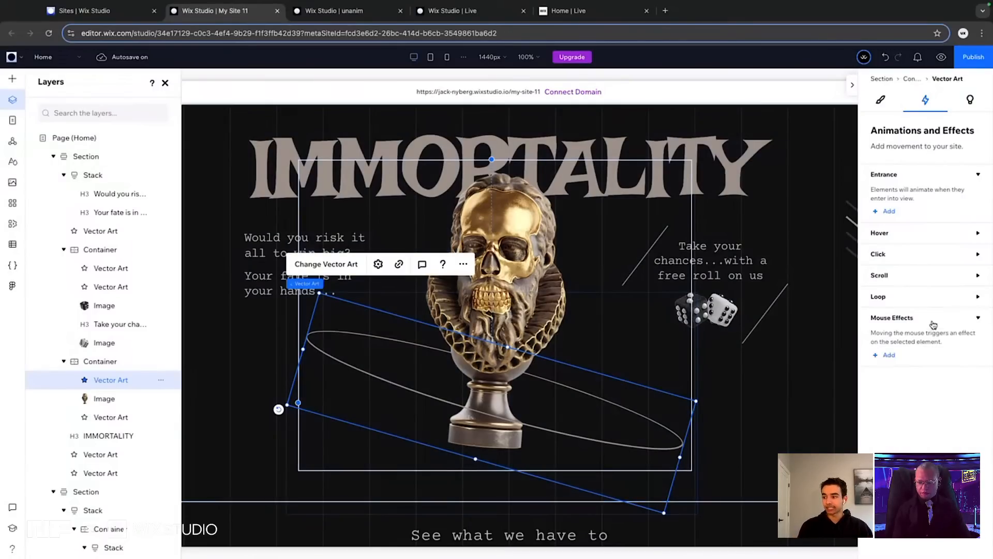
pyautogui.click(887, 356)
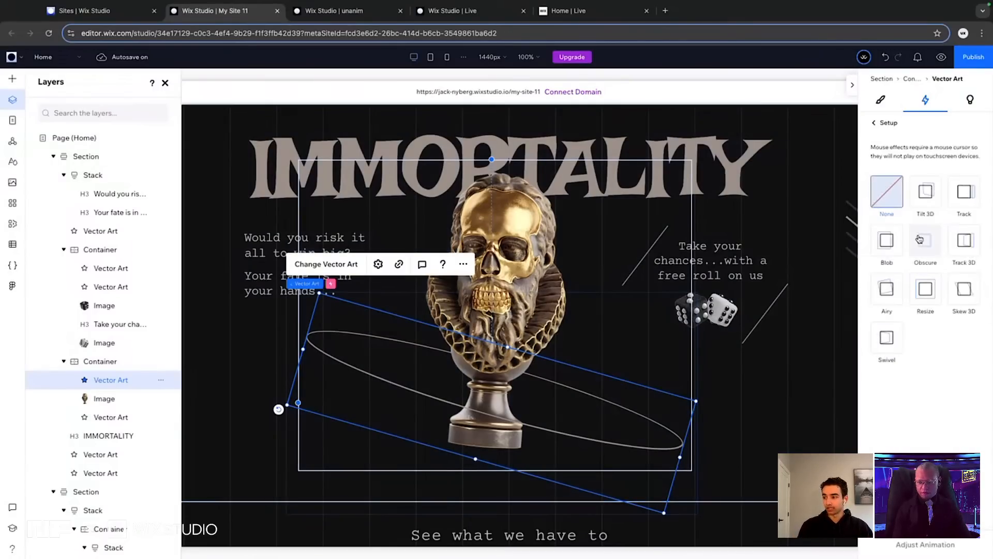
pyautogui.click(978, 196)
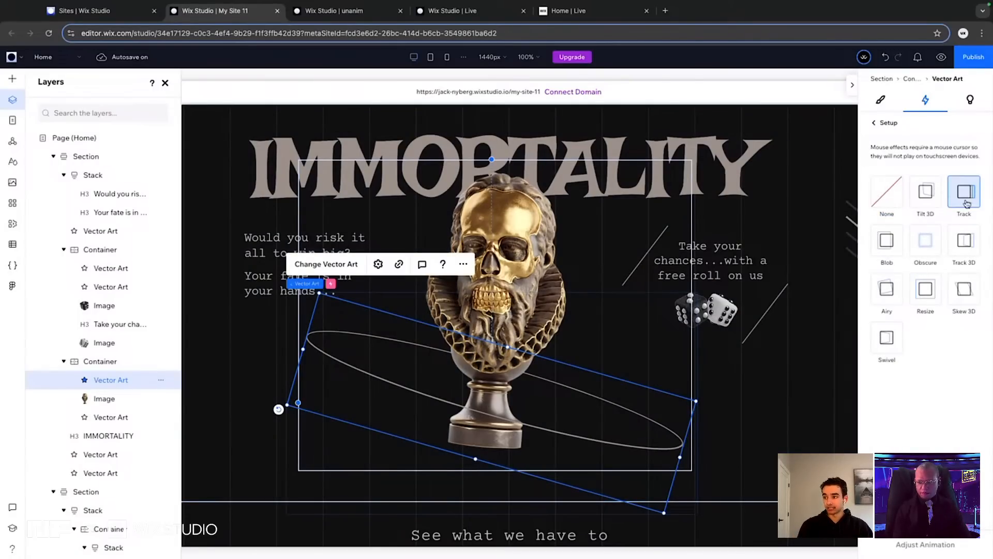
pyautogui.click(926, 543)
pyautogui.click(970, 217)
pyautogui.write('50')
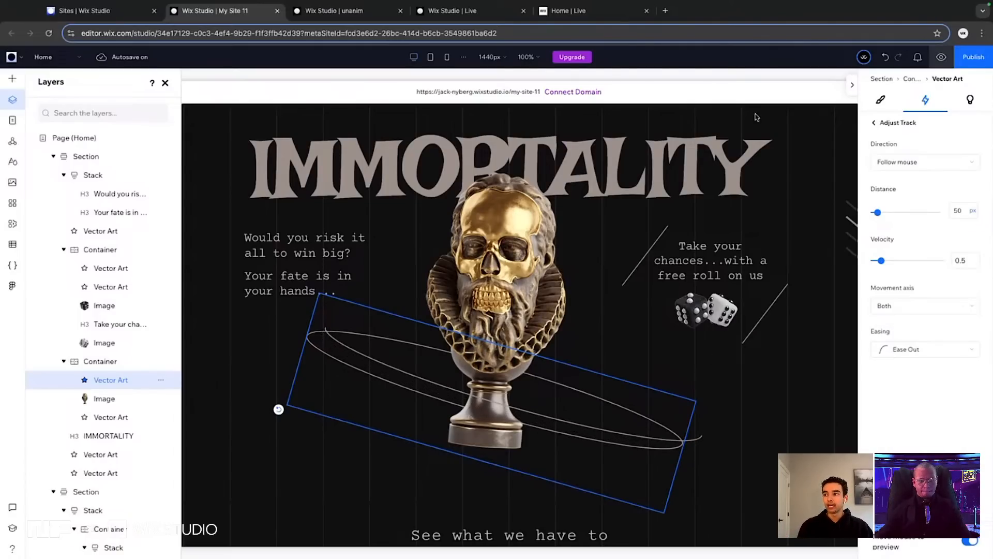
# Preview the desktop page to test the ring's mouse tracking, and return to editing without publishing
pyautogui.click(941, 57)
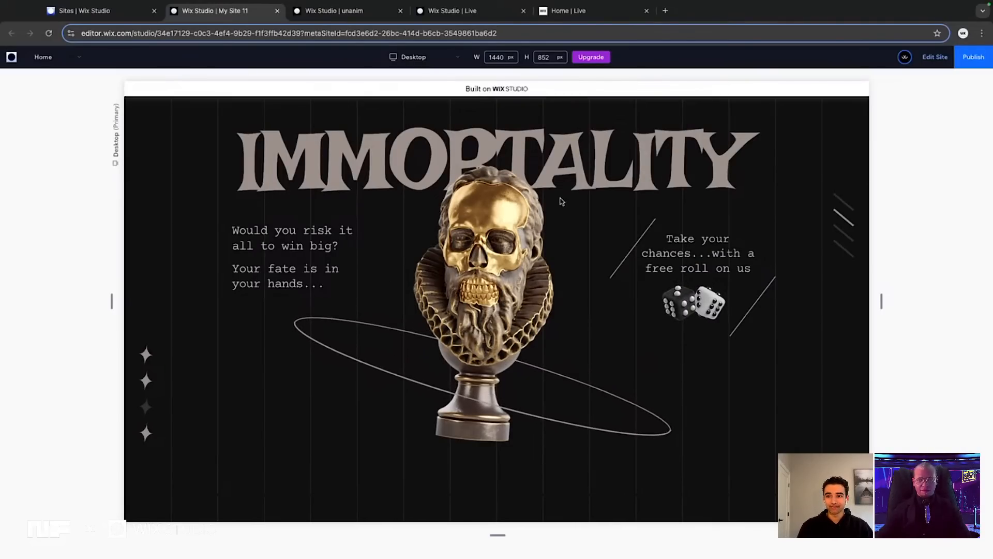
pyautogui.click(934, 63)
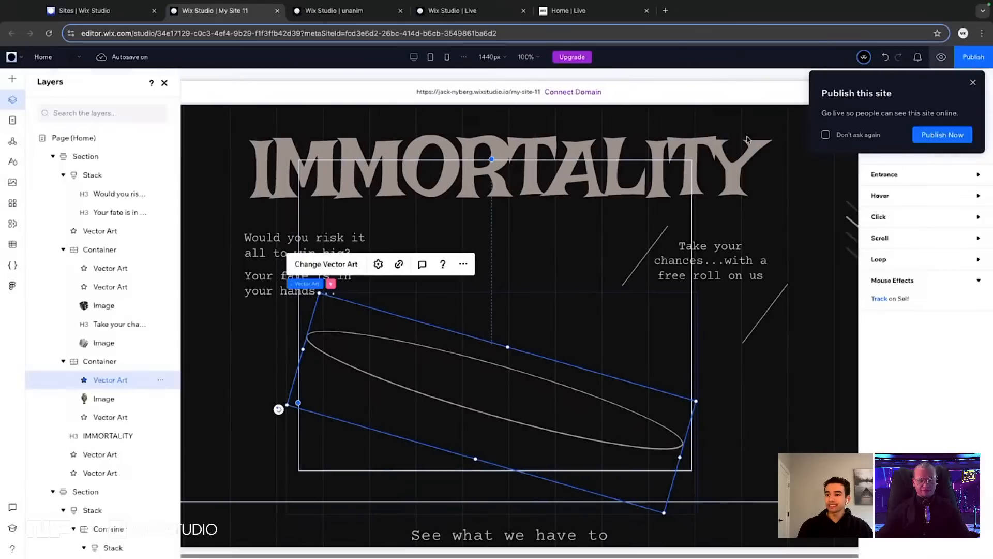
pyautogui.click(974, 81)
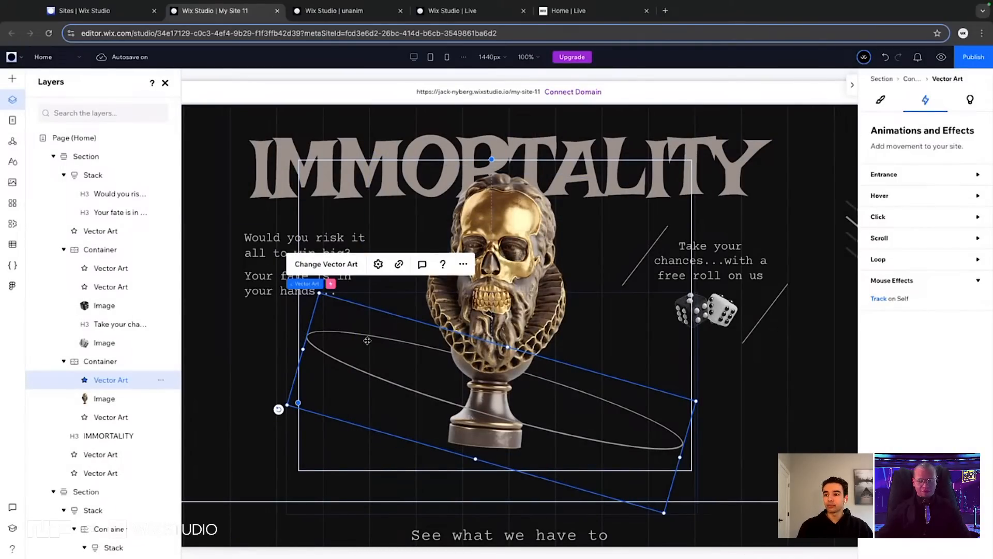
# Select the lower diagonal line between the Fallen Roulette and Kings Honor cards in the offers section
pyautogui.scroll(-5, 367, 340)
pyautogui.scroll(-2, 367, 341)
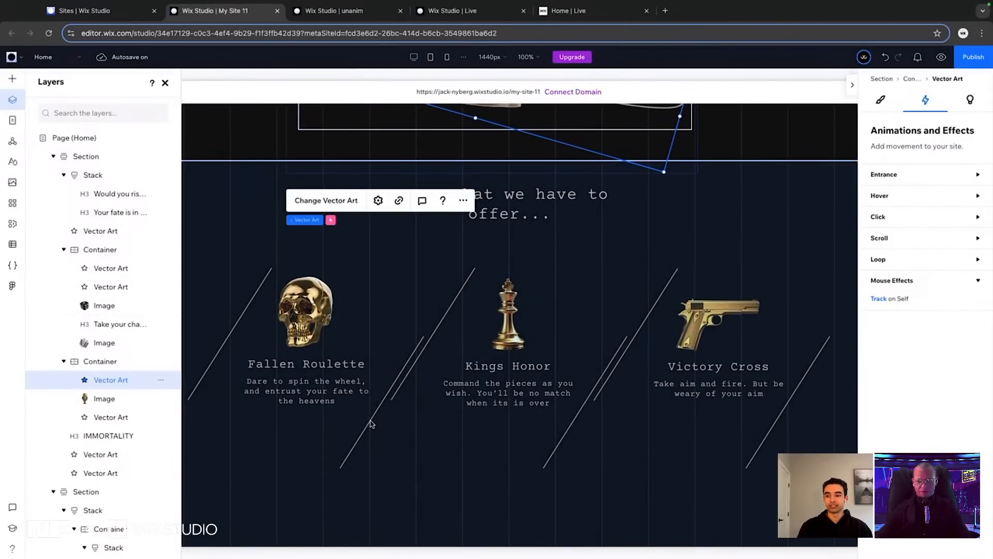
pyautogui.click(324, 351)
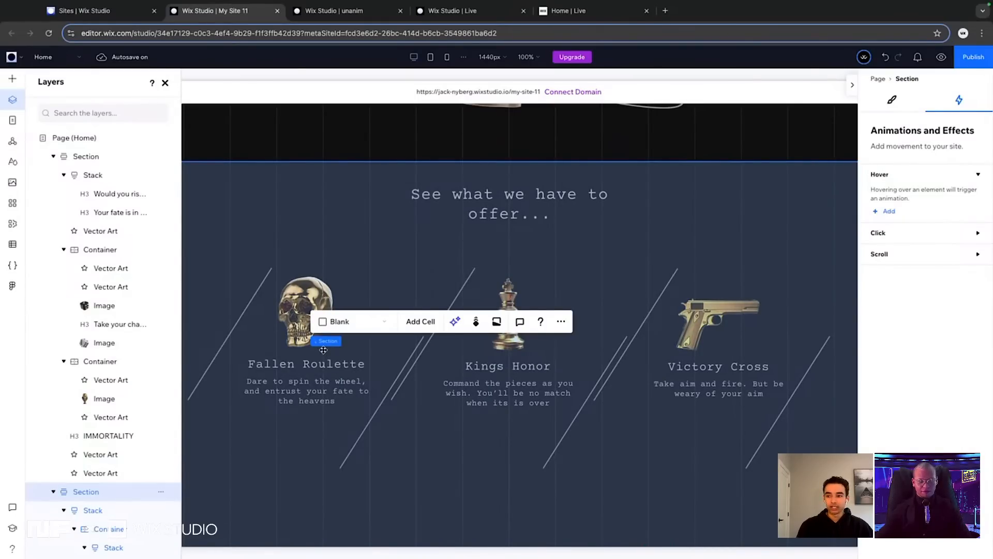
pyautogui.click(366, 421)
pyautogui.click(367, 432)
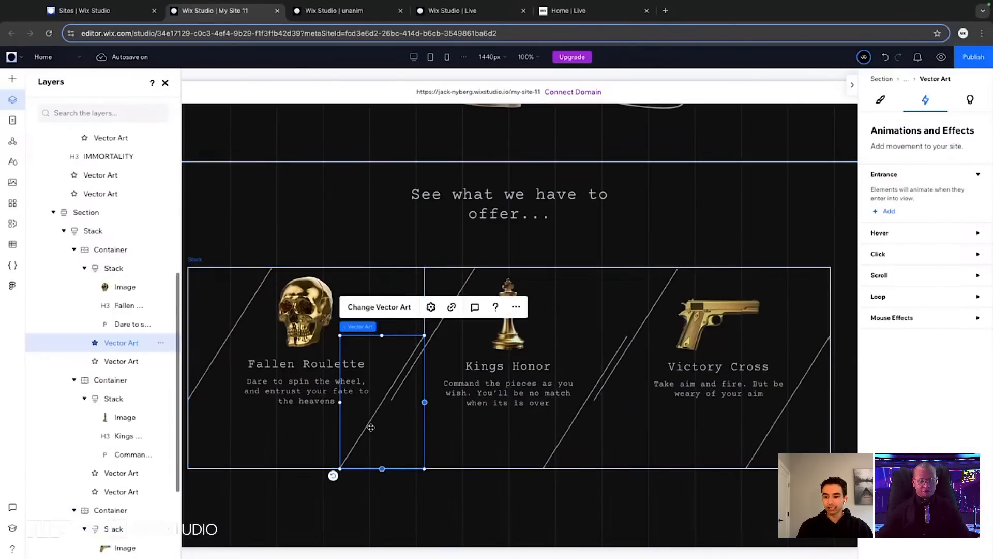
pyautogui.moveTo(373, 425); pyautogui.dragTo(353, 430)
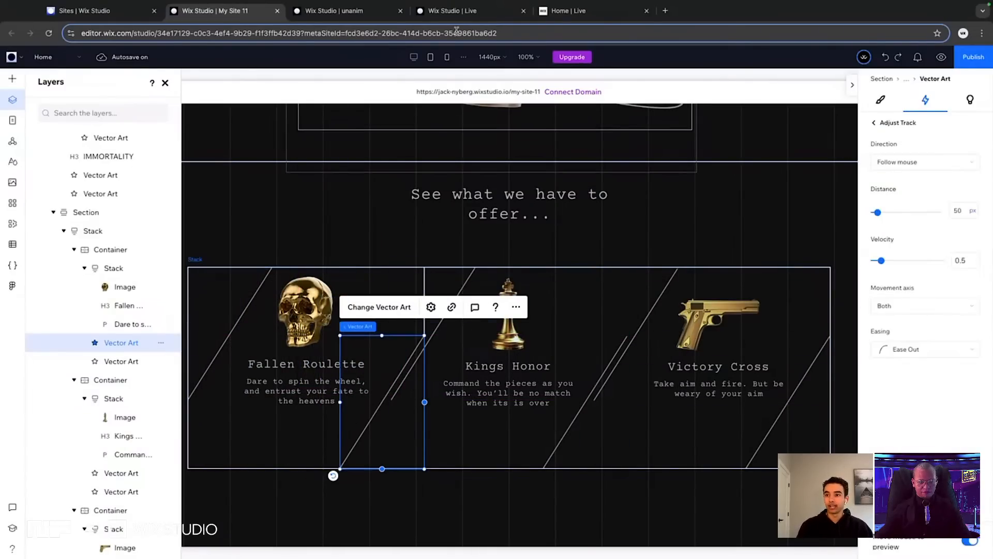
# Examine how the diagonal lines in the offers section move on scroll on the reference live page, and return to My Site 11
pyautogui.click(568, 10)
pyautogui.scroll(-10, 280, 401)
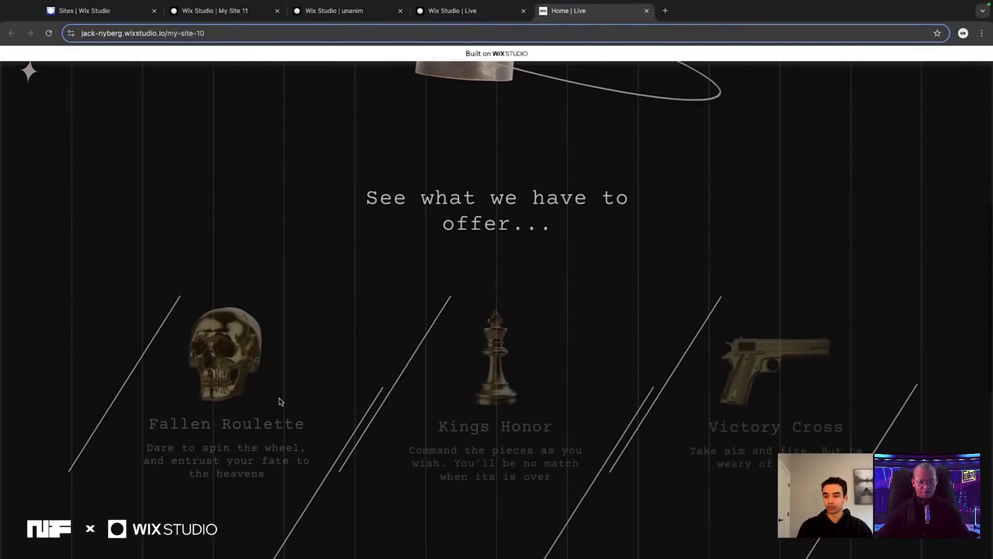
pyautogui.scroll(5, 280, 401)
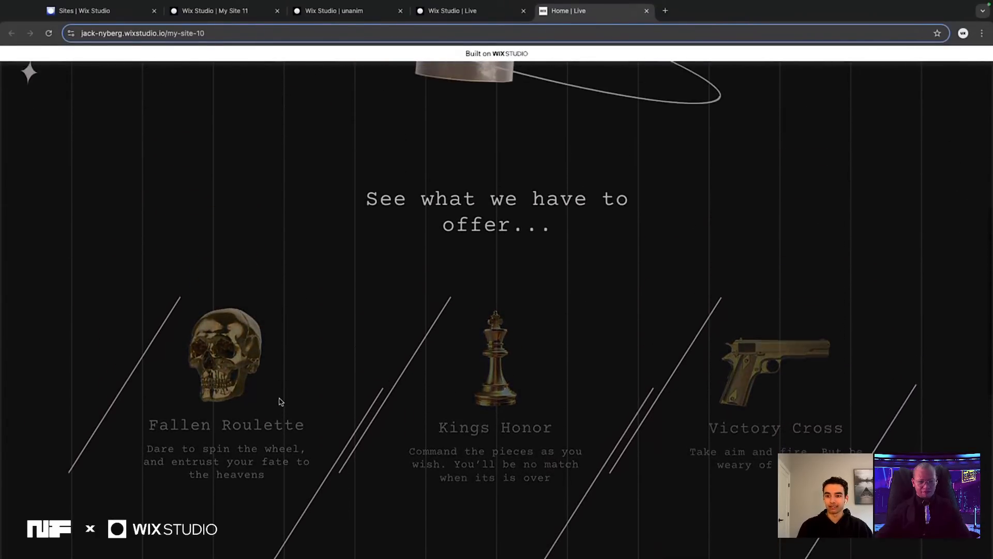
pyautogui.scroll(-1, 280, 401)
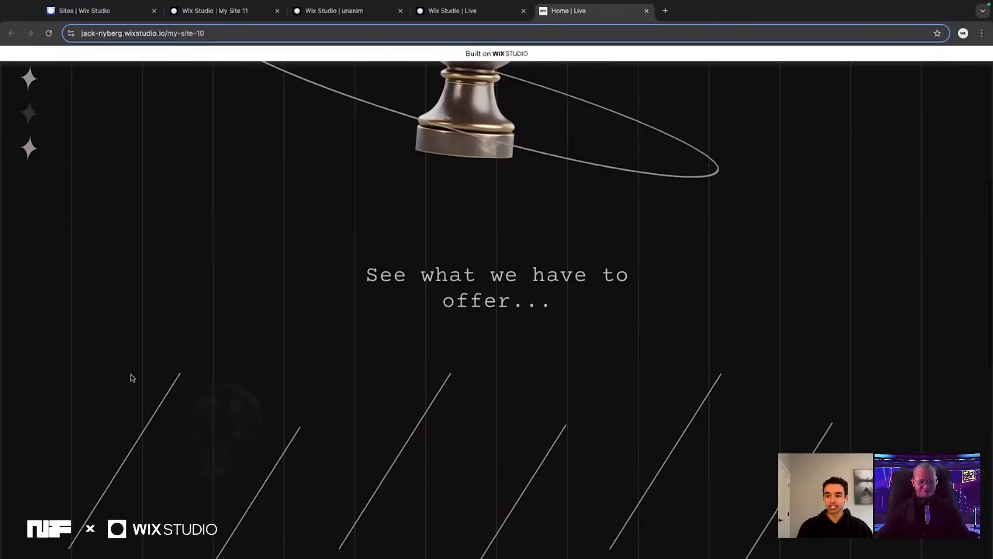
pyautogui.scroll(-1, 293, 422)
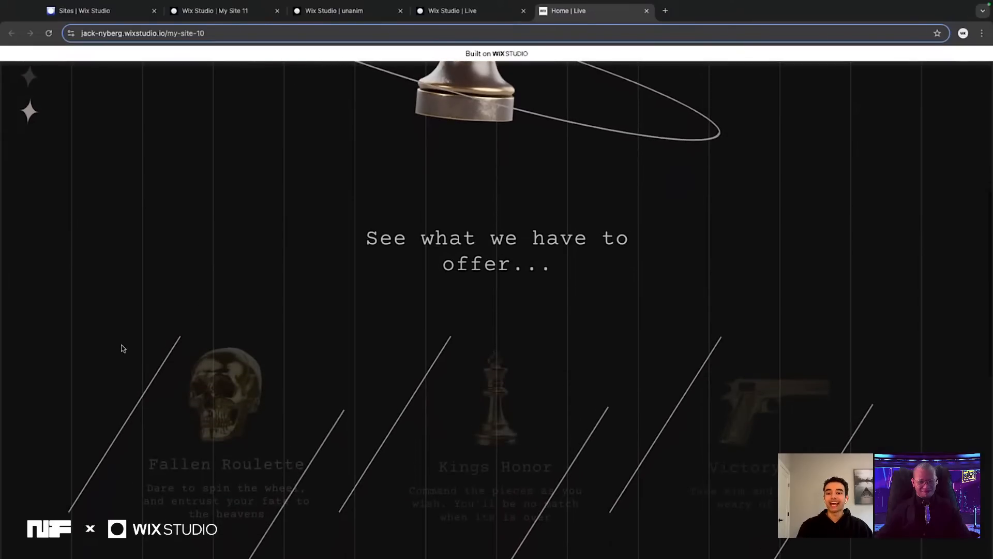
pyautogui.scroll(-2, 285, 411)
pyautogui.scroll(-1, 285, 411)
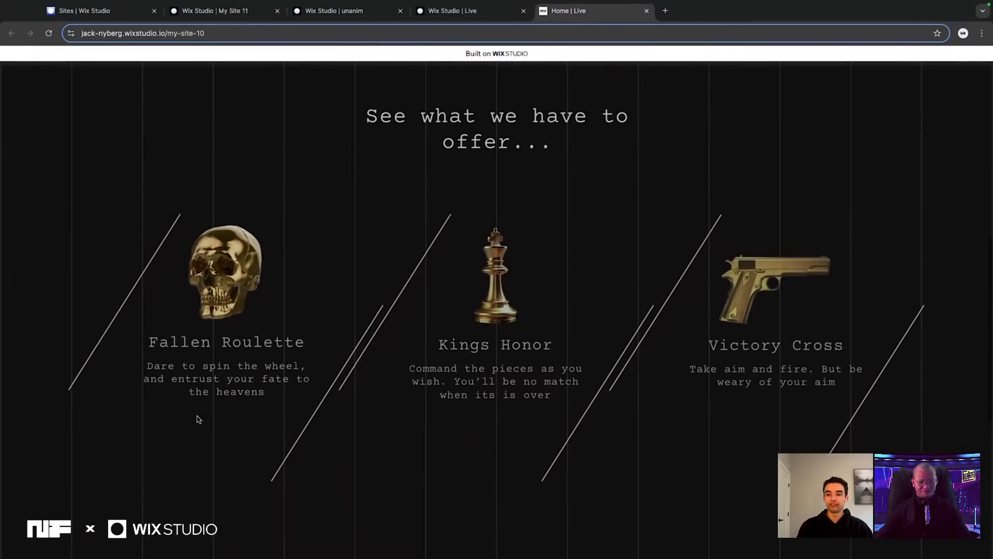
pyautogui.scroll(-2, 322, 359)
pyautogui.scroll(5, 321, 359)
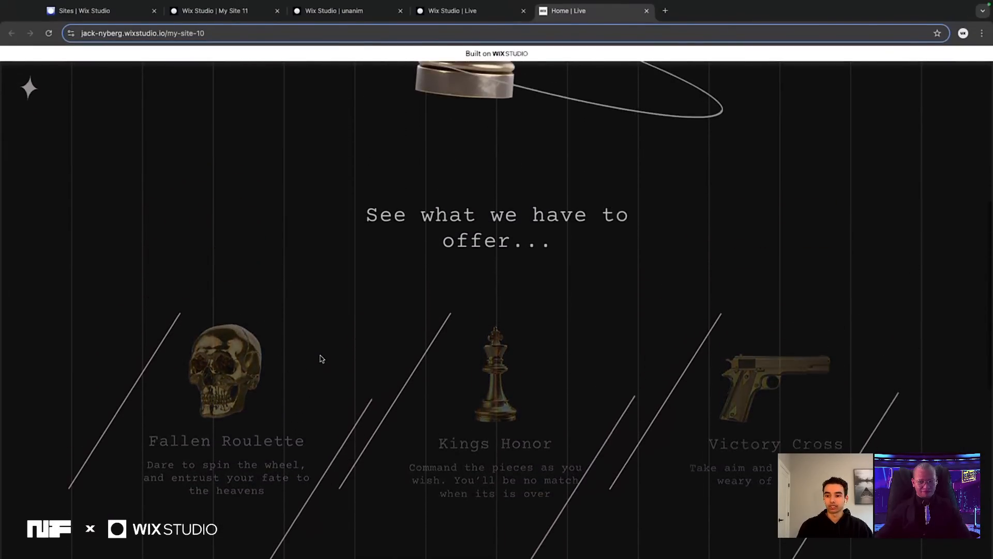
pyautogui.click(247, 12)
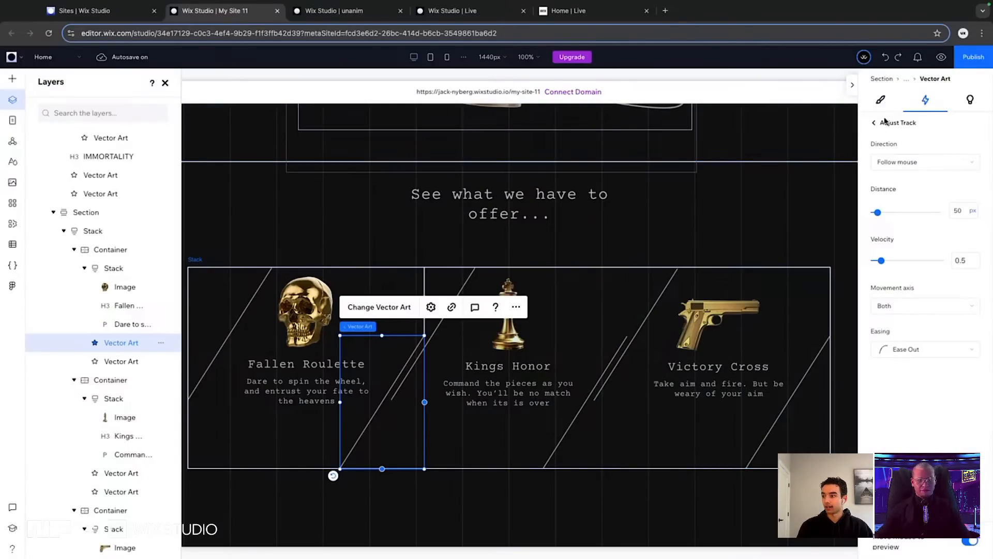
# Apply the Move scroll animation to the lower diagonal line of the Fallen Roulette card and open its adjustment settings
pyautogui.click(886, 123)
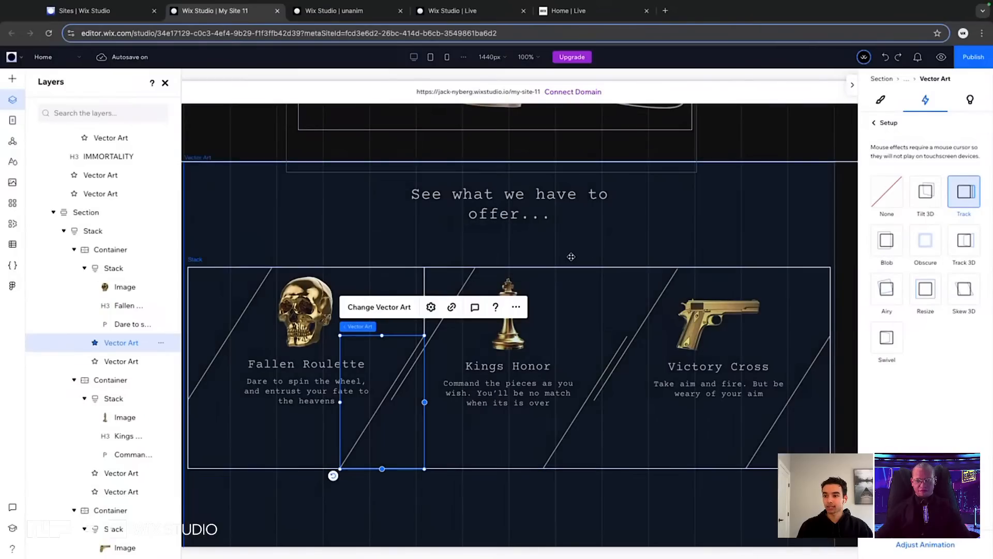
pyautogui.scroll(2, 423, 328)
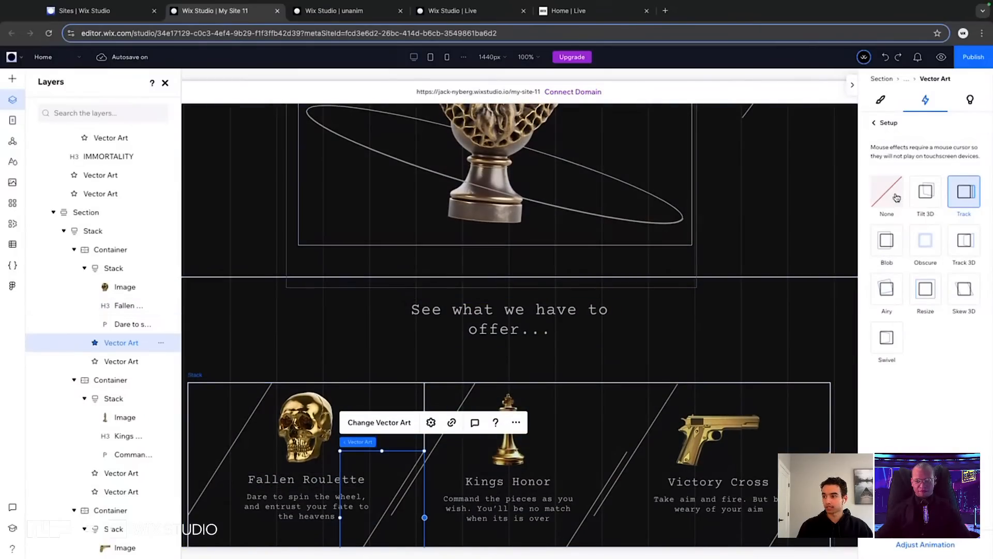
pyautogui.click(293, 354)
pyautogui.scroll(-3, 331, 362)
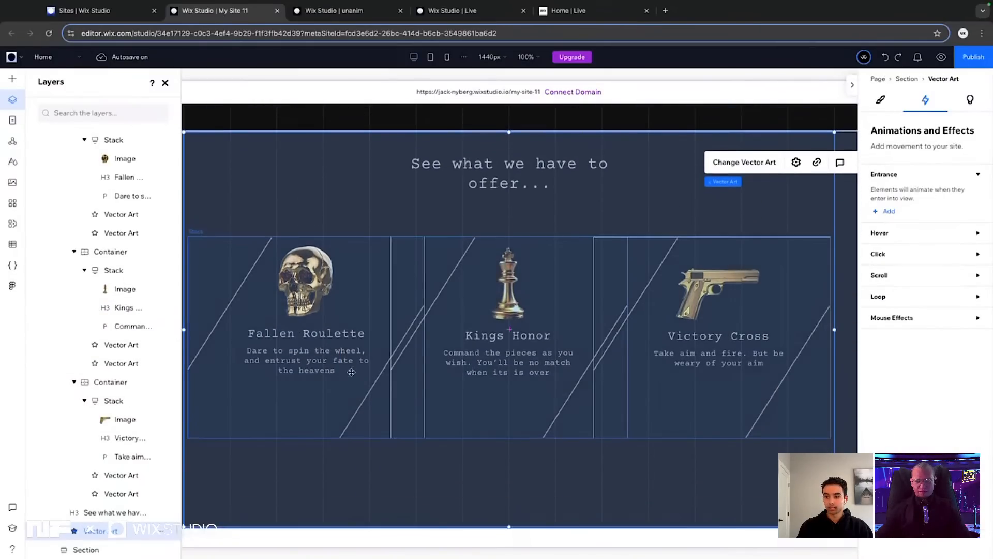
pyautogui.click(359, 413)
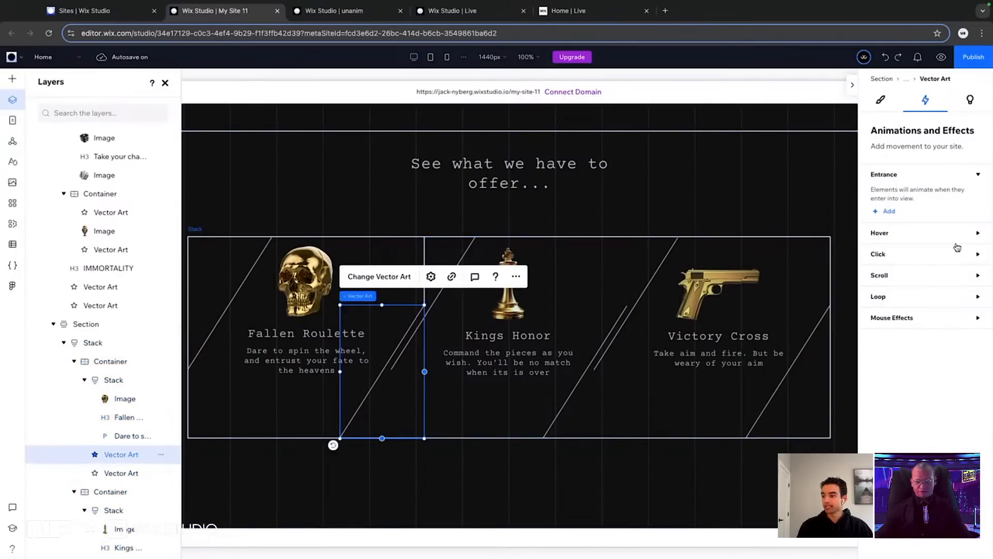
pyautogui.click(896, 275)
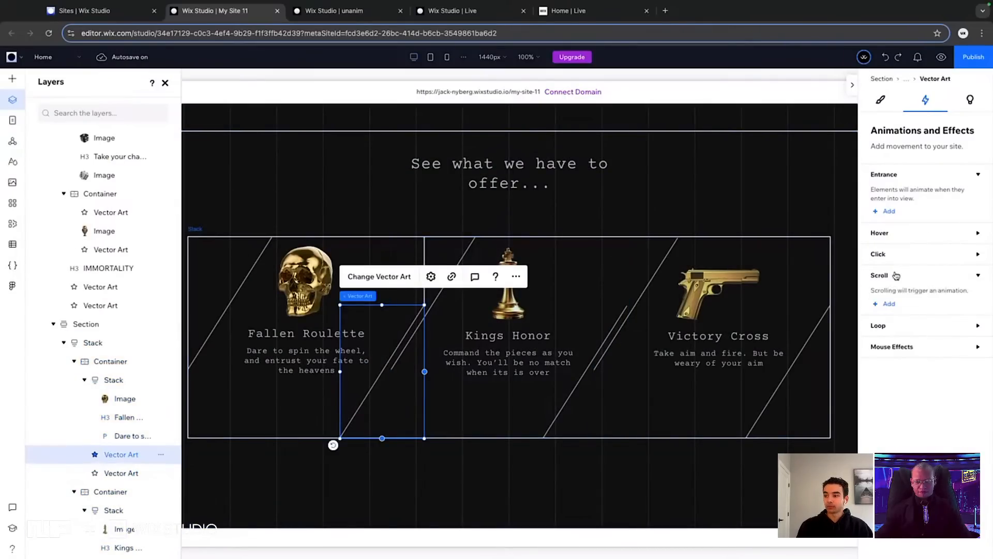
pyautogui.click(887, 304)
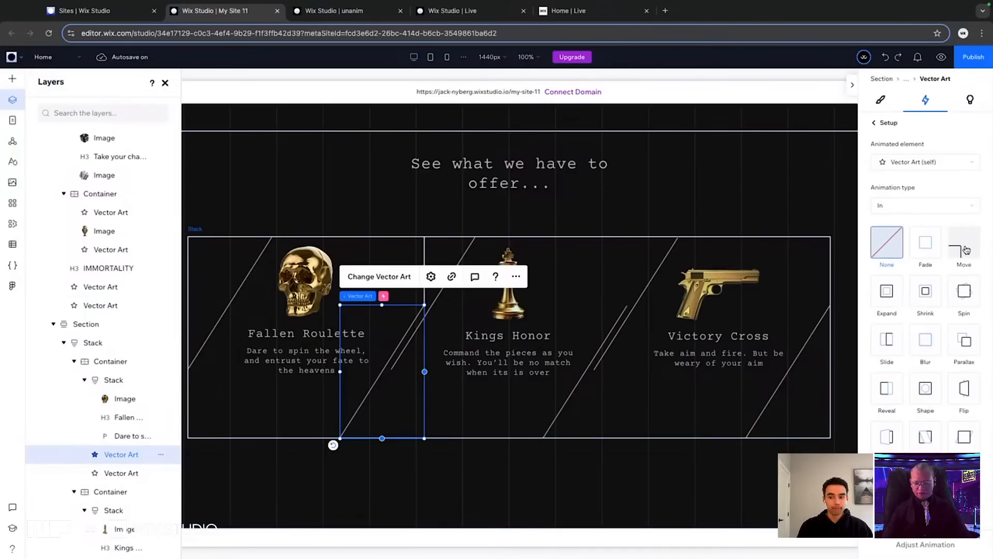
pyautogui.click(966, 250)
pyautogui.click(909, 547)
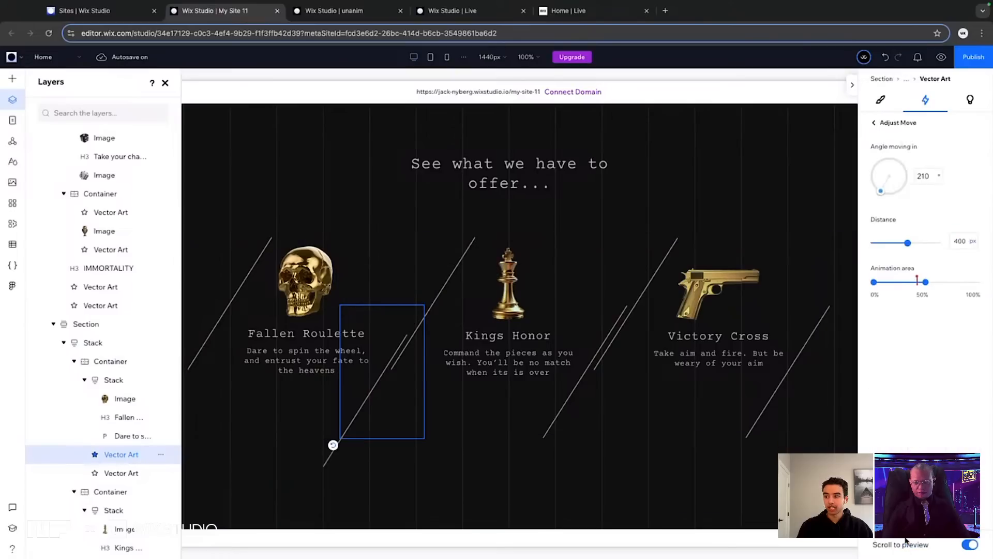
# Preview the diagonal line's movement on scroll and set its moving-in angle to 293°
pyautogui.scroll(2, 664, 310)
pyautogui.scroll(2, 665, 310)
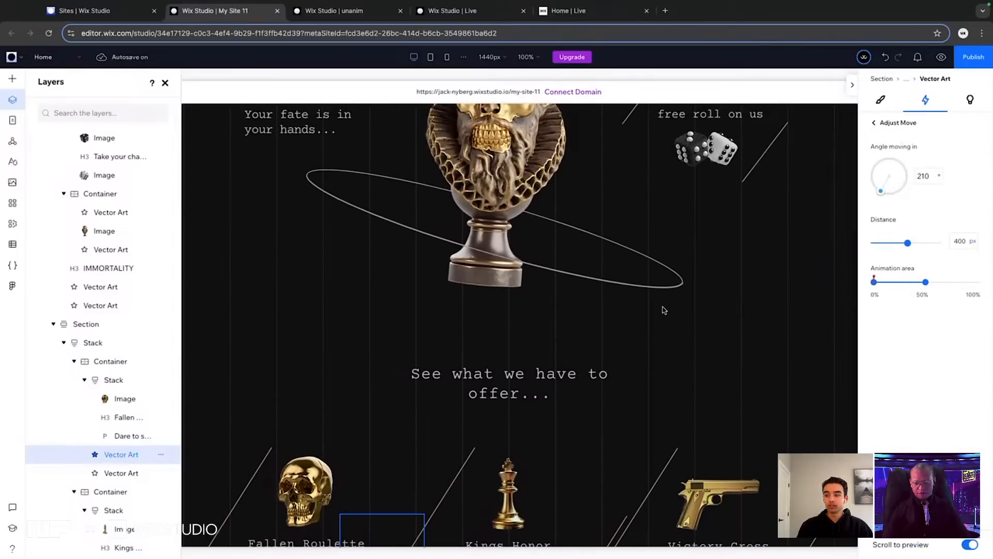
pyautogui.scroll(-4, 664, 310)
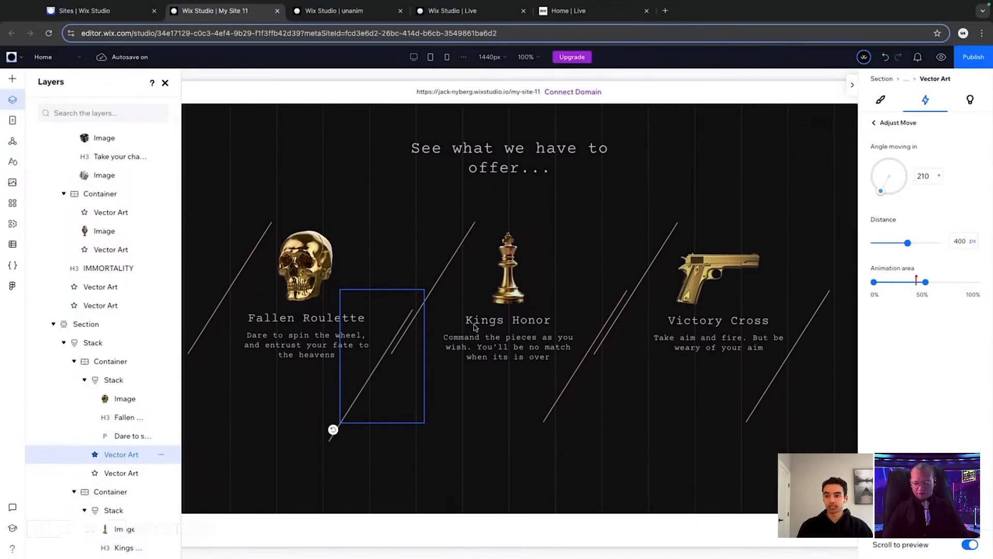
pyautogui.scroll(-1, 468, 332)
pyautogui.scroll(3, 471, 332)
pyautogui.scroll(-2, 470, 332)
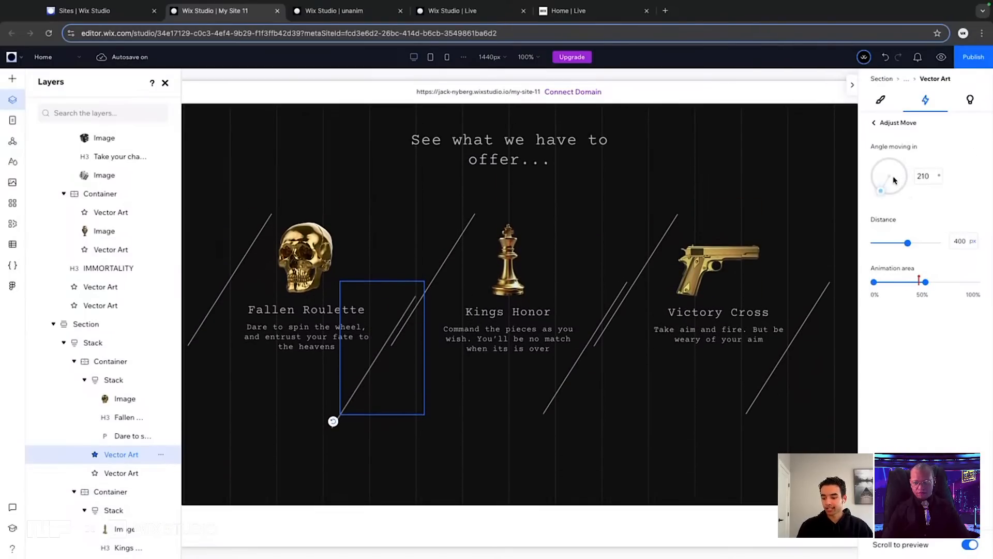
pyautogui.click(931, 177)
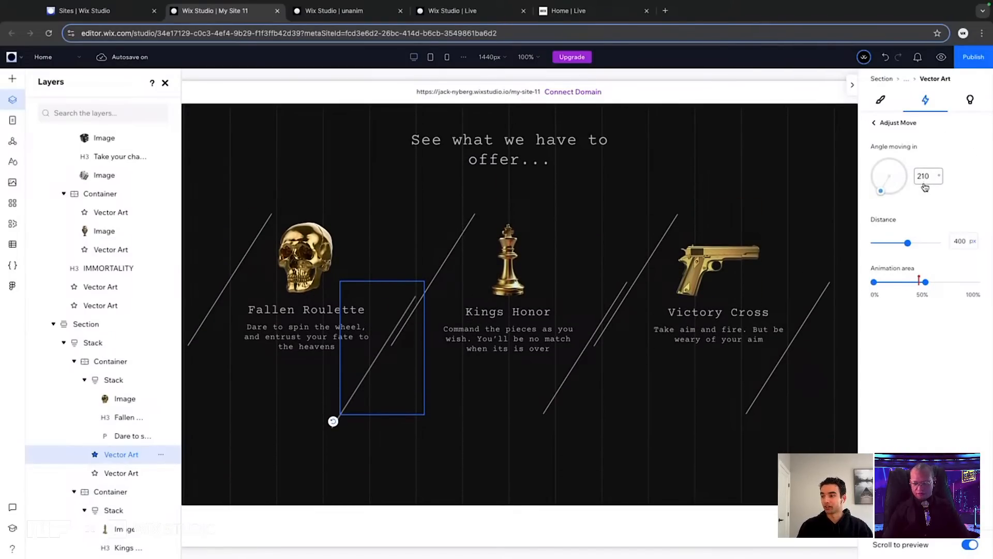
pyautogui.write('293')
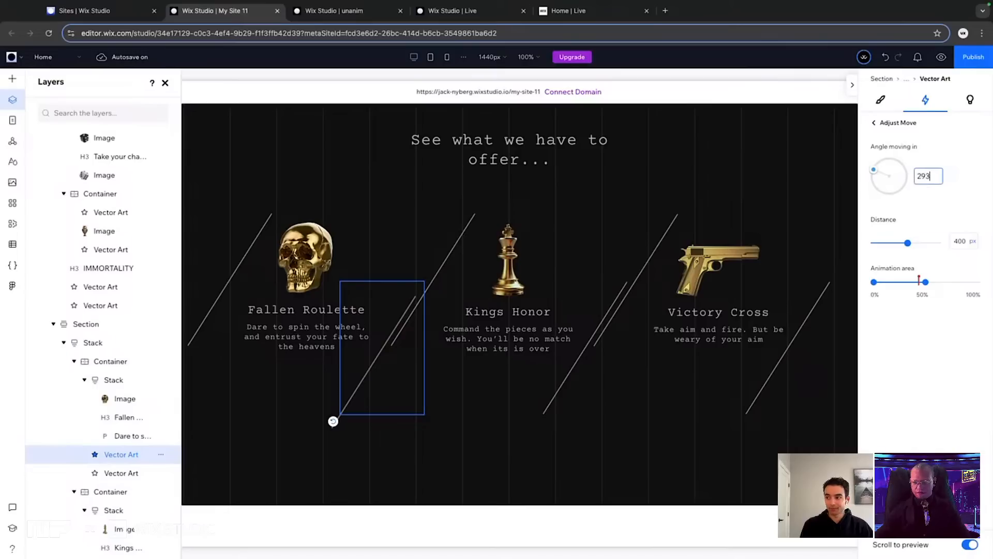
pyautogui.press('Return')
# Check the path of the Fallen Roulette diagonal line with the new angle by previewing its scroll animation
pyautogui.scroll(5, 563, 257)
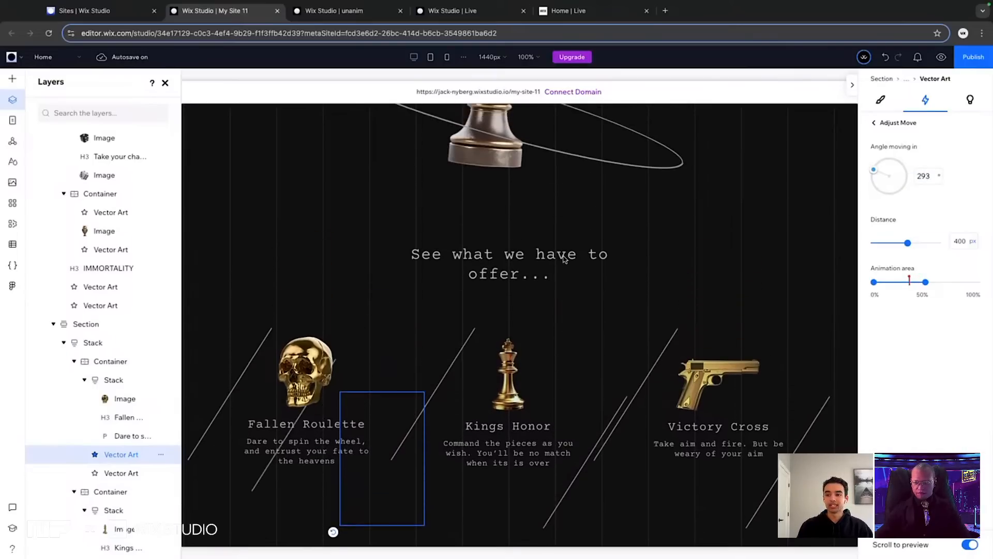
pyautogui.scroll(1, 564, 259)
pyautogui.scroll(-2, 564, 259)
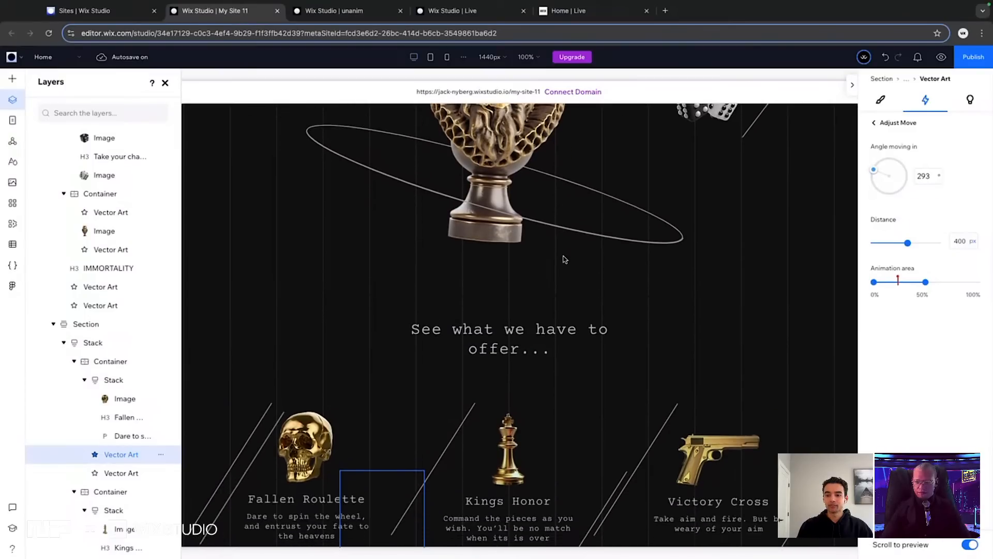
pyautogui.scroll(2, 564, 259)
pyautogui.scroll(-1, 564, 258)
pyautogui.scroll(-4, 564, 259)
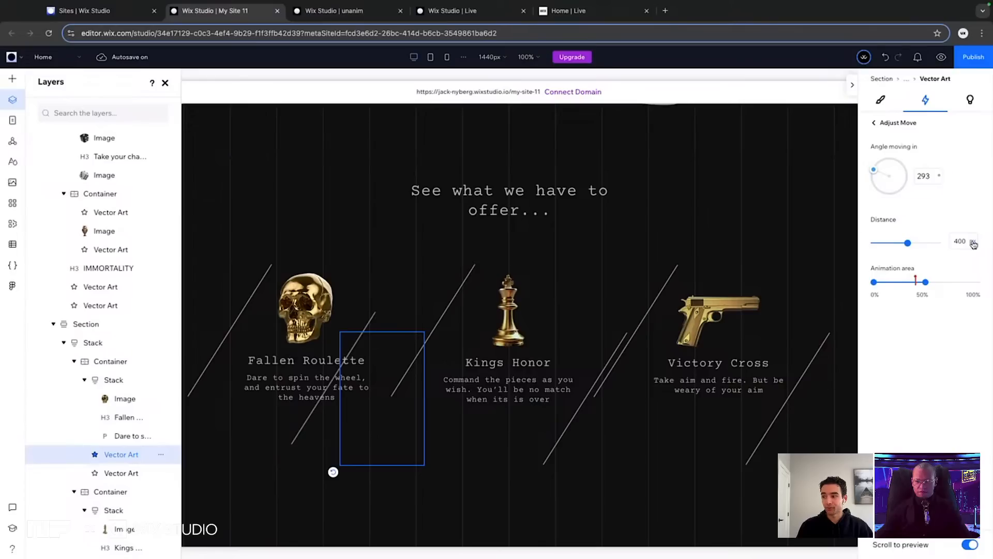
pyautogui.scroll(2, 624, 342)
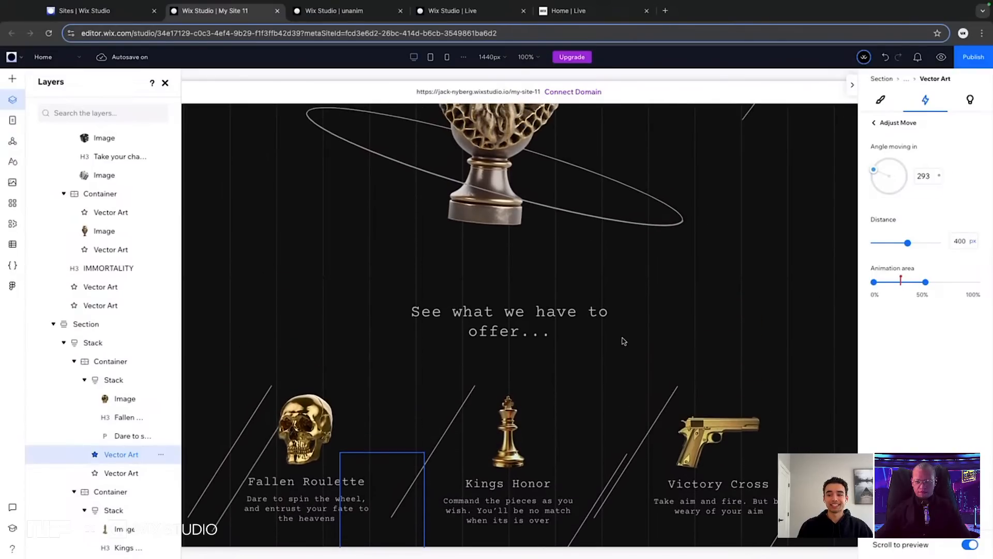
# Set the Fallen Roulette diagonal line's movement distance to 22 in viewport width (vw) units
pyautogui.scroll(-3, 623, 342)
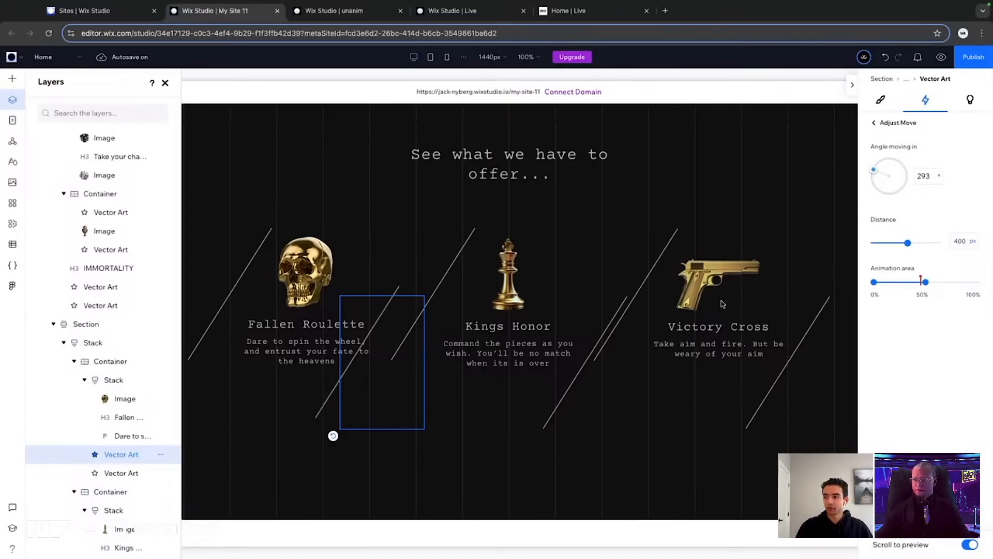
pyautogui.click(971, 243)
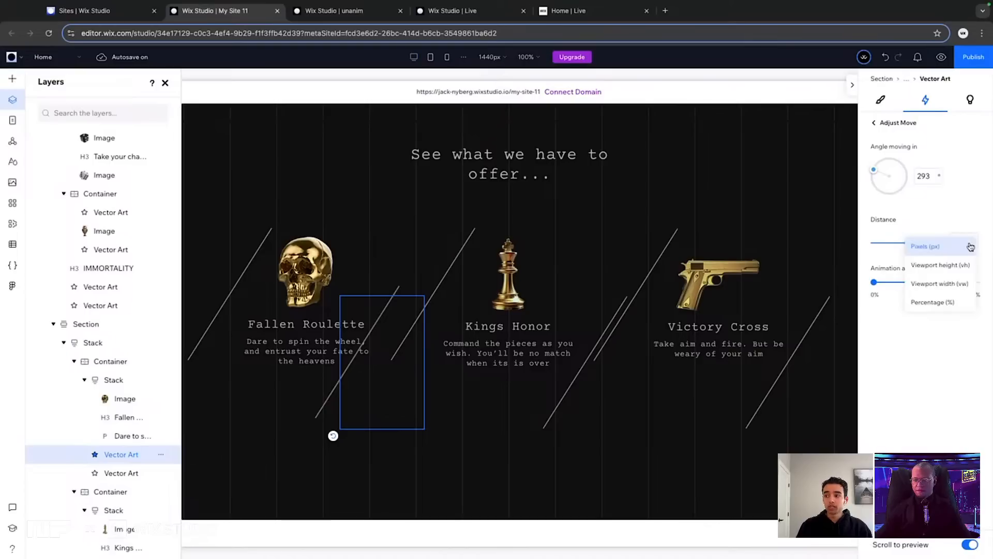
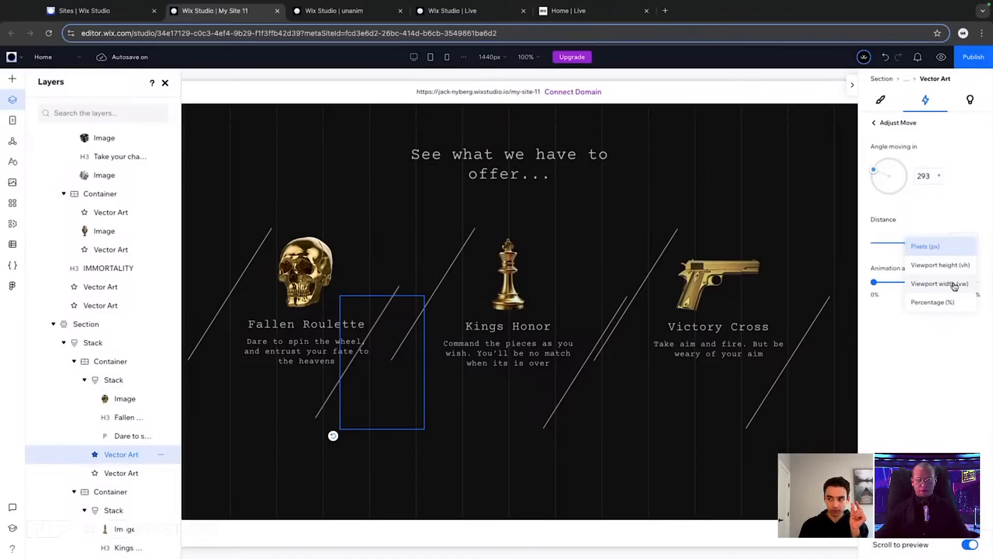
pyautogui.click(954, 283)
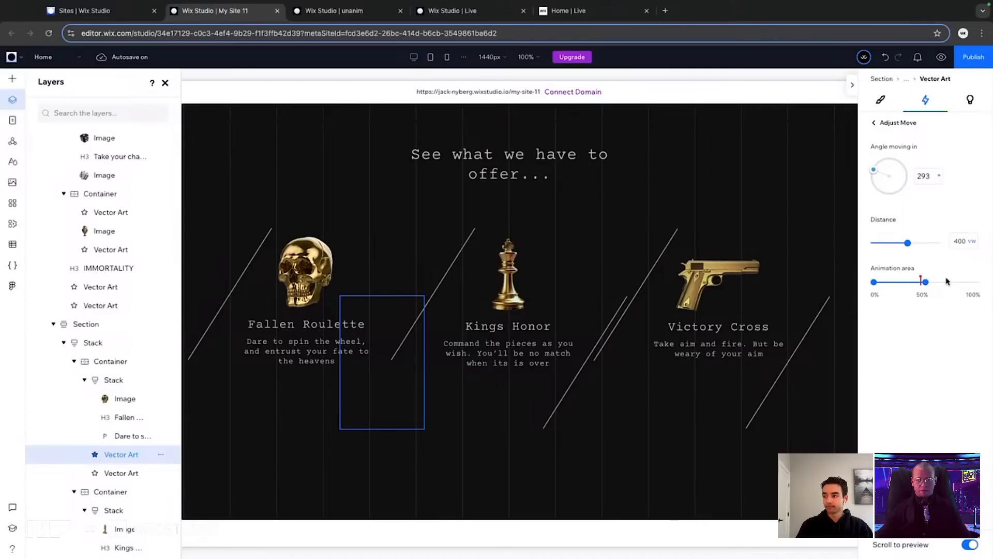
pyautogui.doubleClick(959, 241)
pyautogui.write('0')
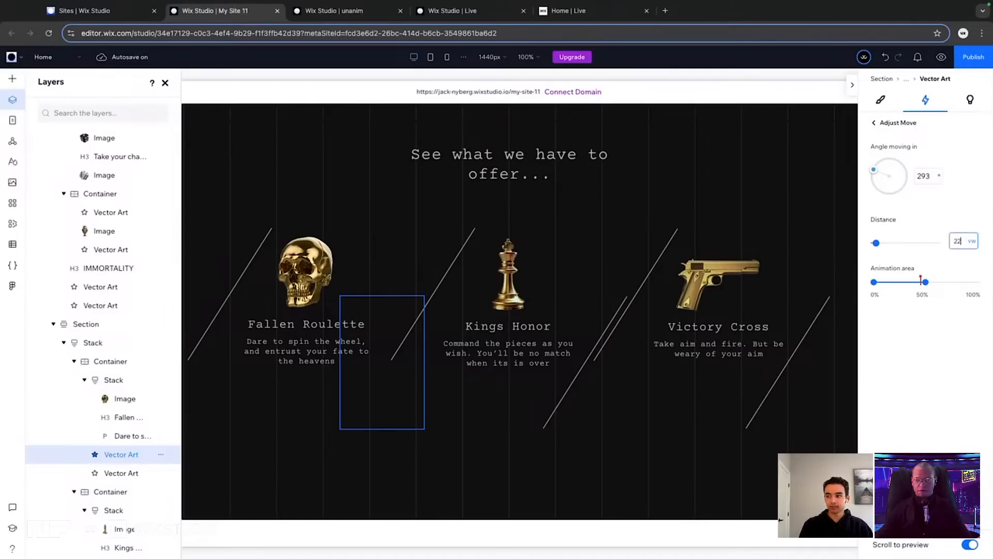
pyautogui.press('Return')
# Preview the diagonal line's movement on scroll and shorten its animation area to end at about 25%
pyautogui.scroll(3, 379, 227)
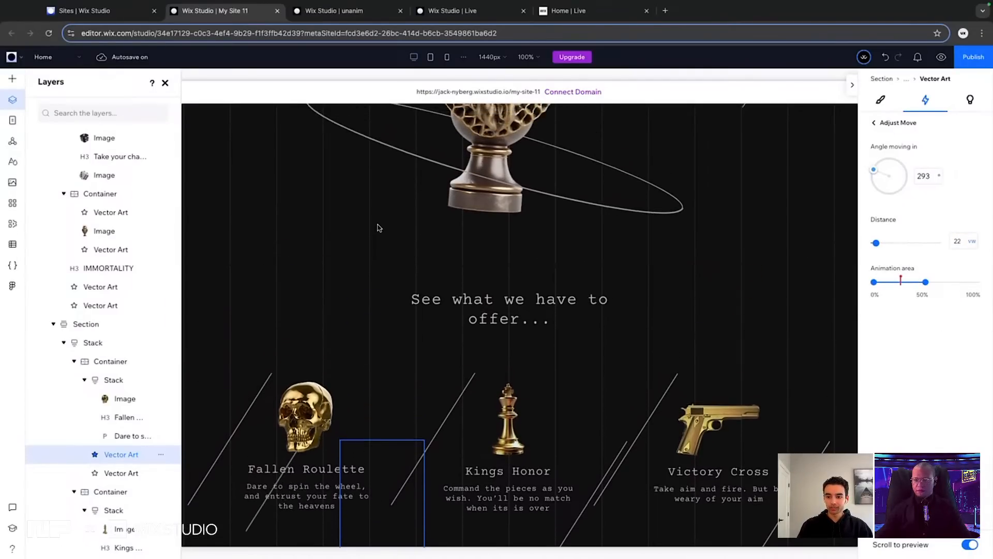
pyautogui.scroll(4, 379, 227)
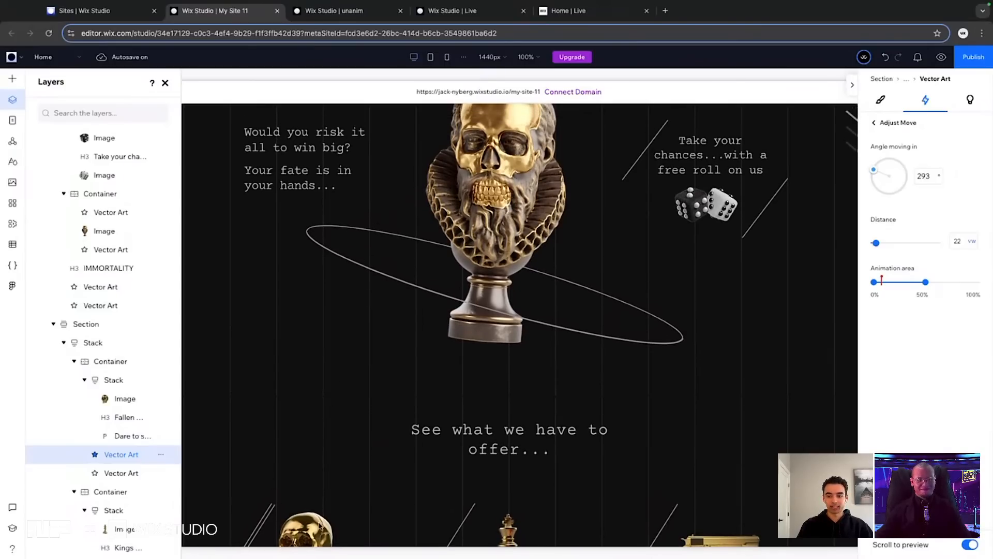
pyautogui.scroll(-5, 417, 446)
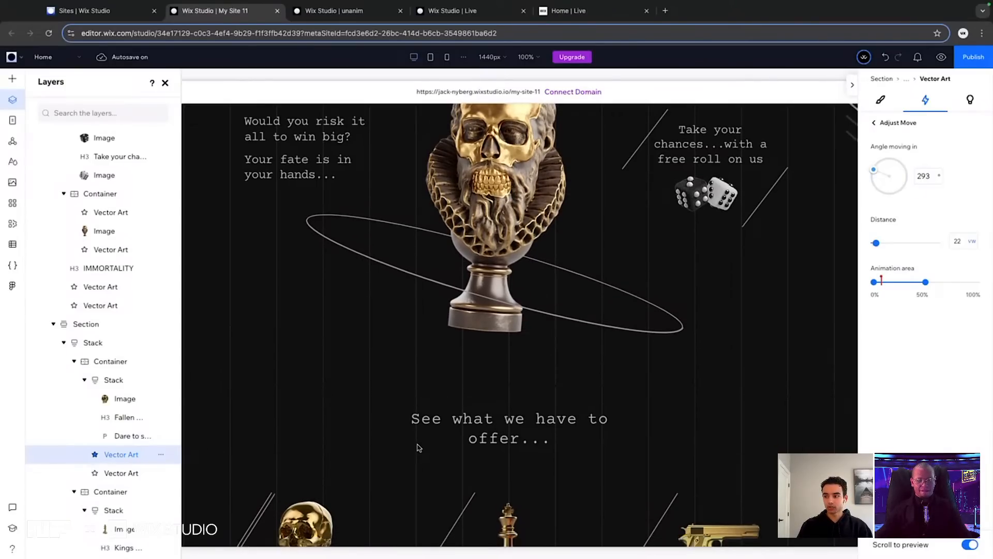
pyautogui.scroll(1, 419, 448)
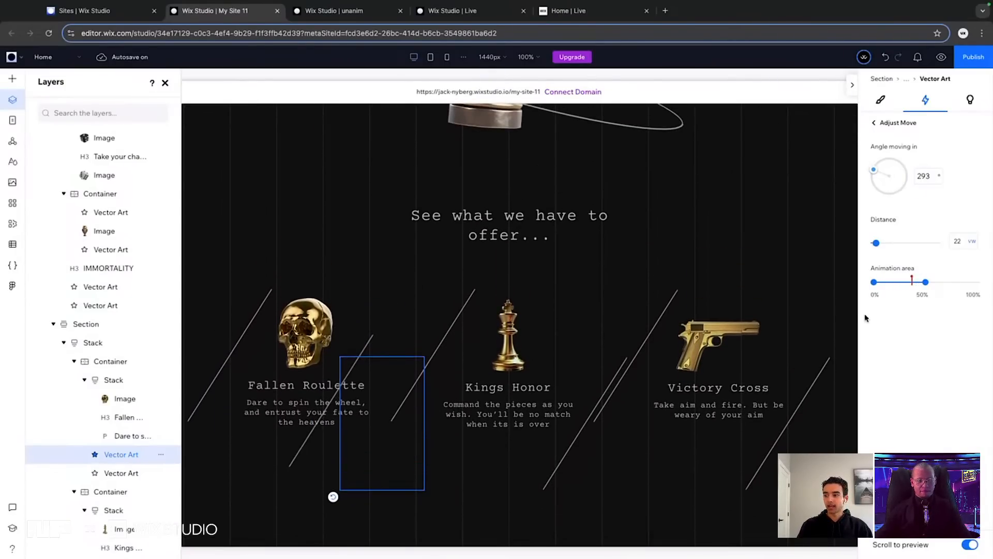
pyautogui.moveTo(926, 285); pyautogui.dragTo(899, 287)
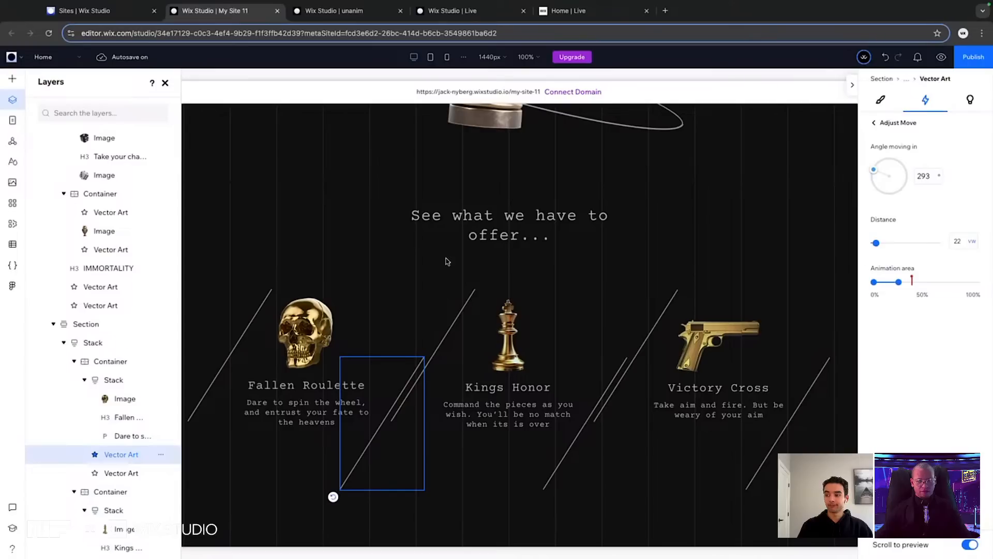
pyautogui.scroll(-1, 377, 384)
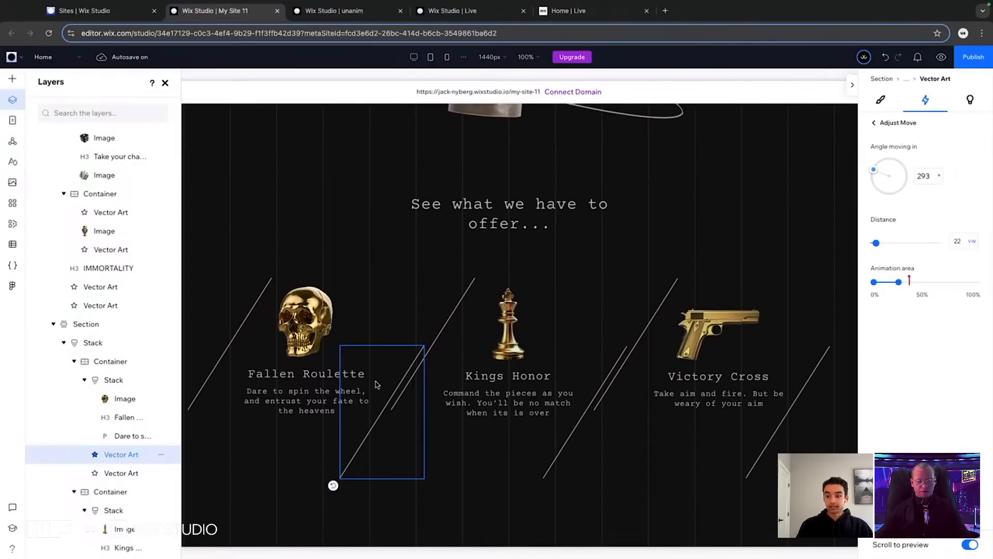
# Add a Fade scroll animation to the Fallen Roulette stack and open its adjustment settings
pyautogui.click(288, 383)
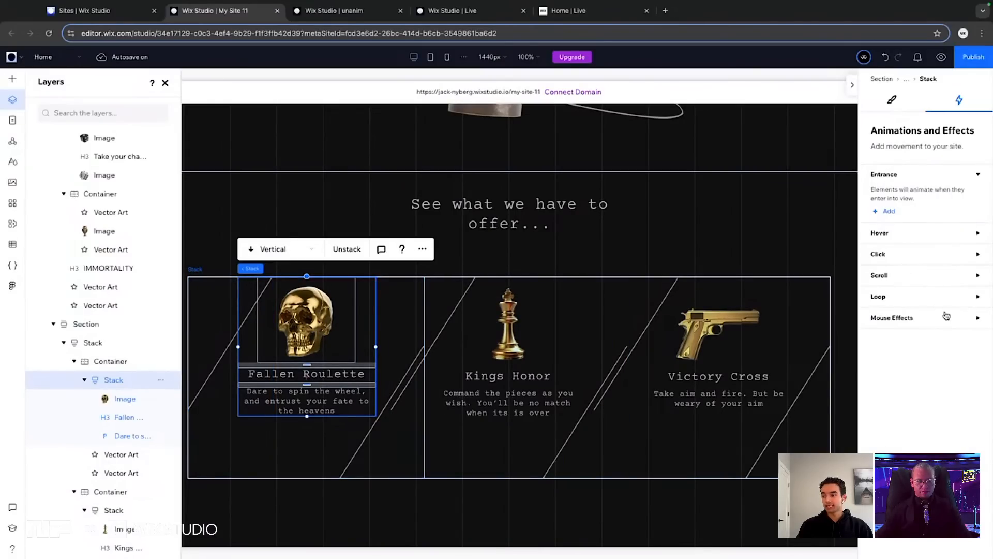
pyautogui.click(913, 279)
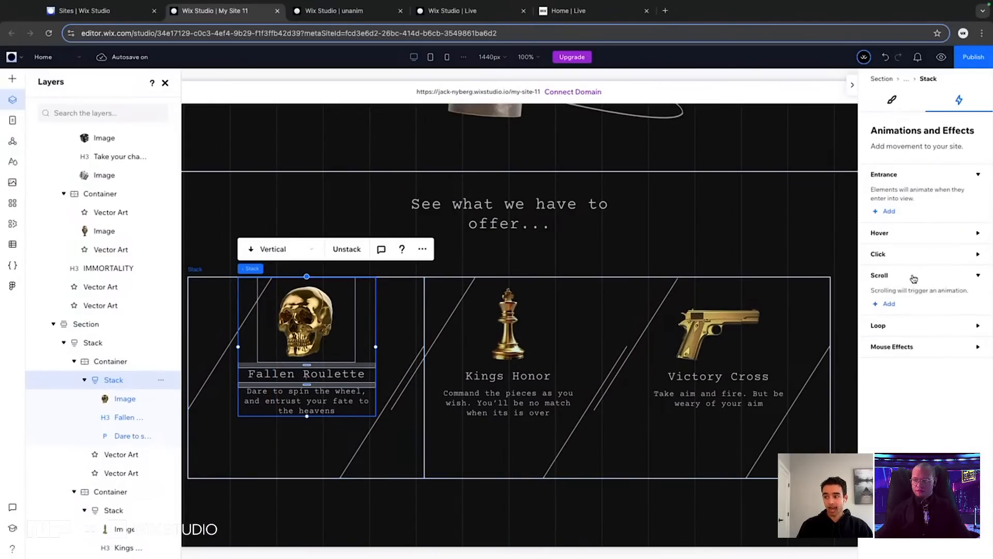
pyautogui.click(891, 305)
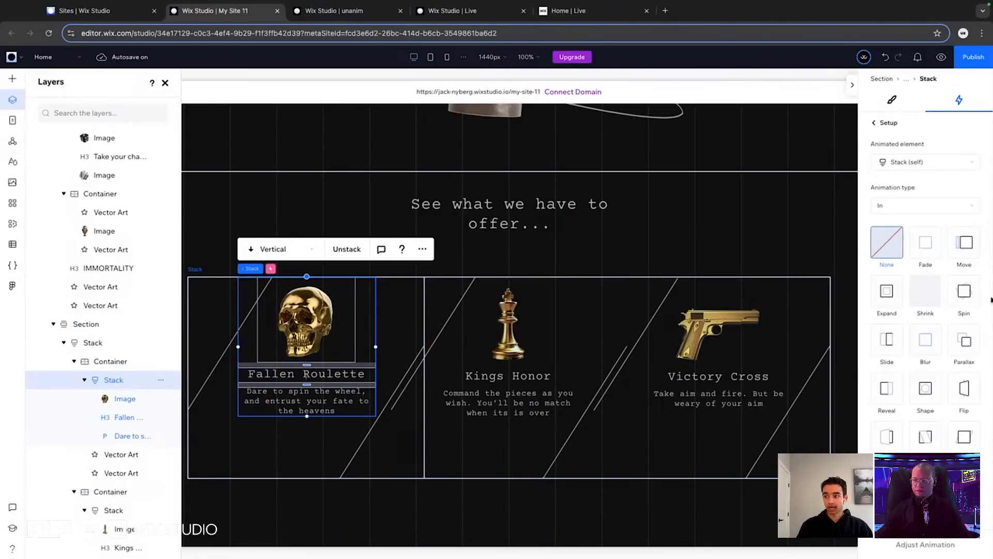
pyautogui.click(926, 249)
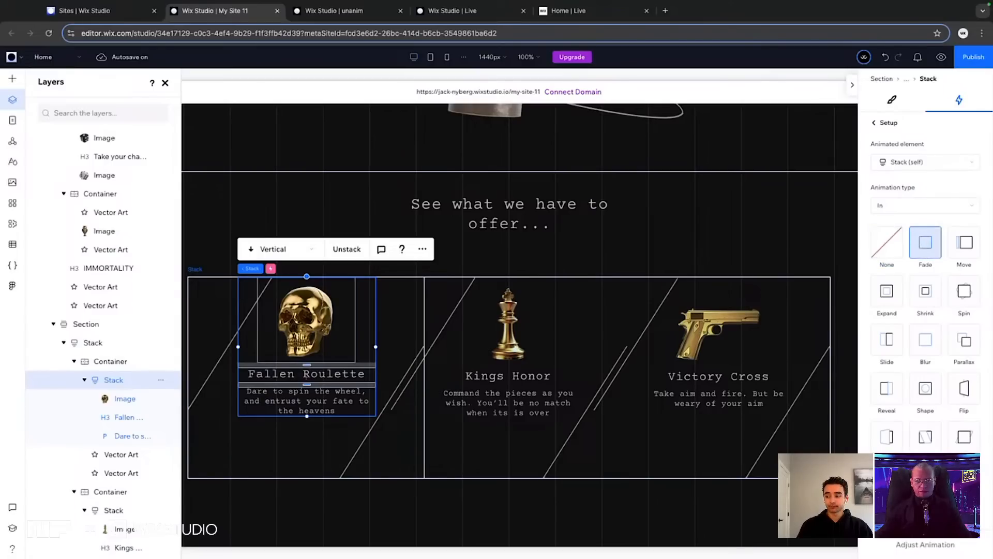
pyautogui.click(925, 545)
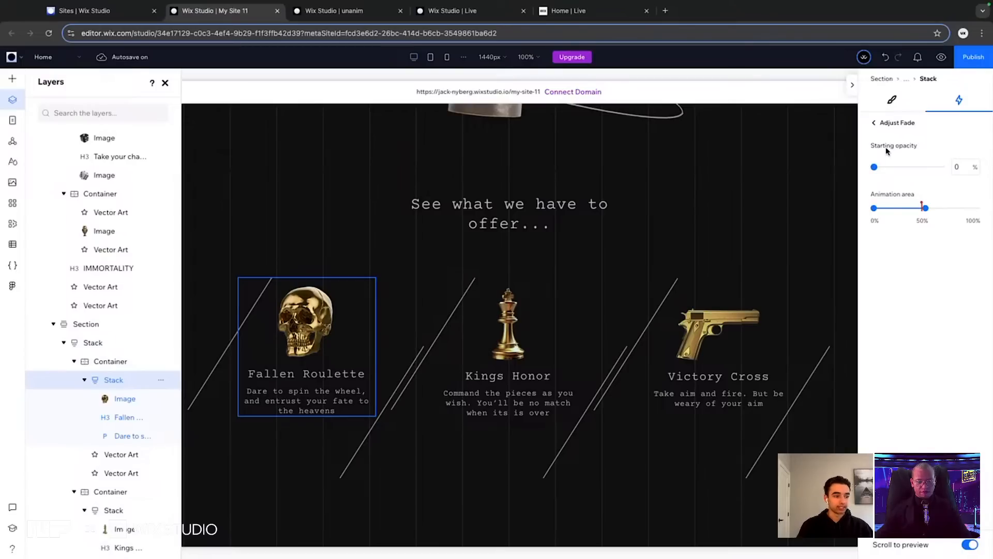
# Set the fade's animation area to run from 26% to about 57% and check it on scroll
pyautogui.moveTo(875, 213); pyautogui.dragTo(901, 214)
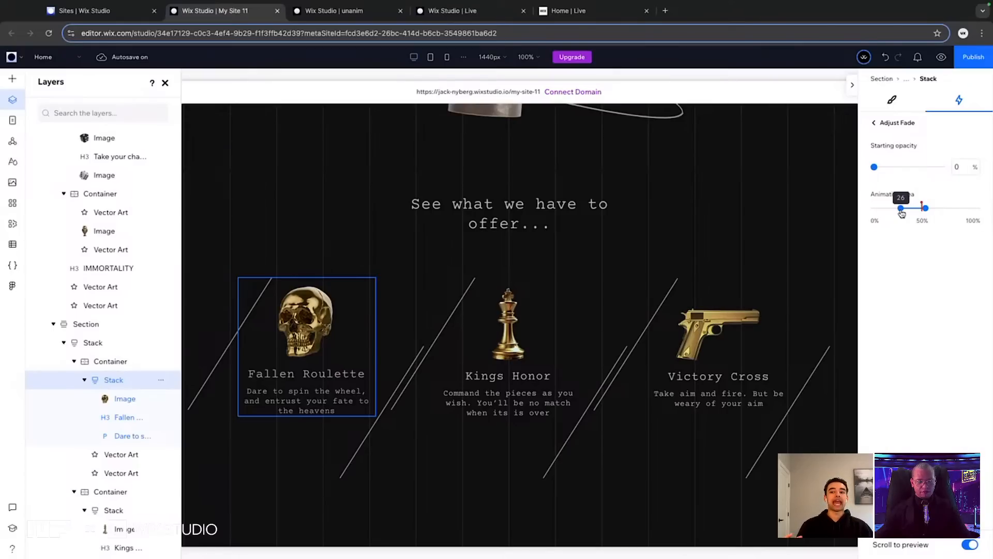
pyautogui.moveTo(925, 208); pyautogui.dragTo(933, 208)
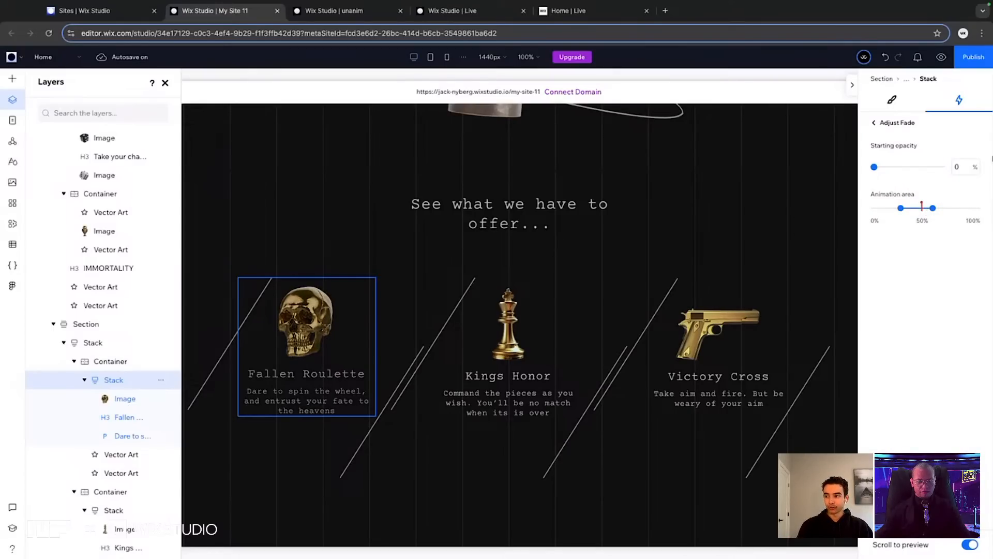
pyautogui.scroll(2, 585, 316)
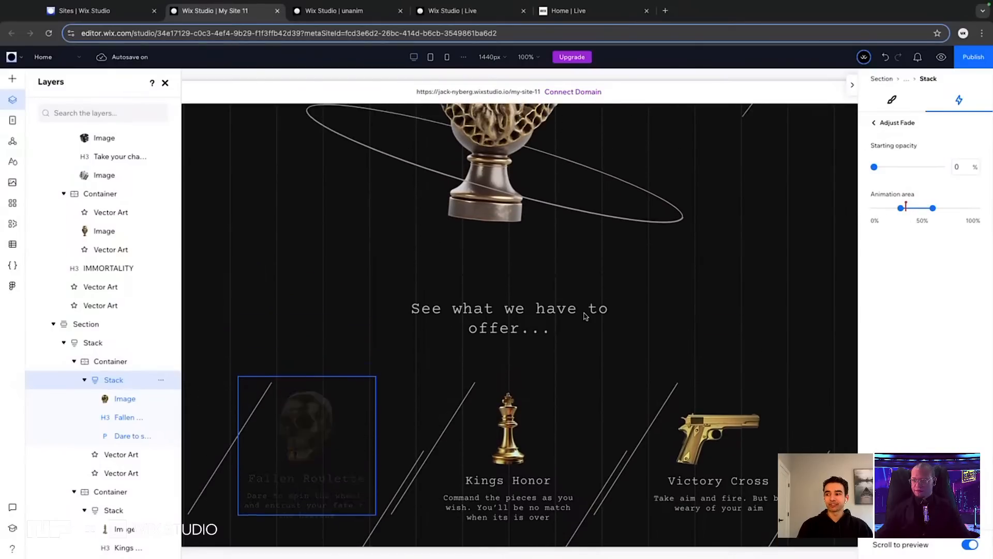
pyautogui.scroll(-1, 584, 316)
pyautogui.scroll(1, 584, 316)
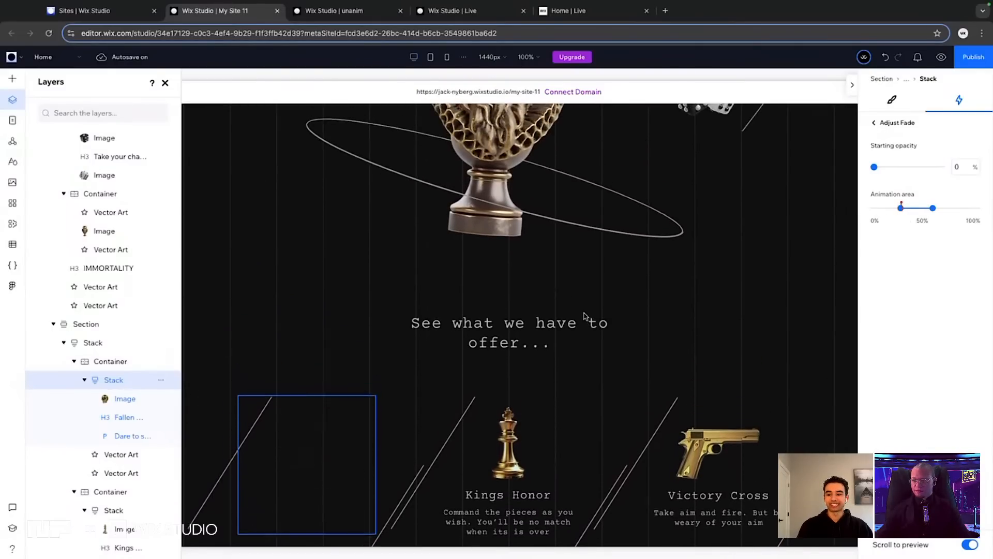
# Preview the desktop site and examine how the Fallen Roulette card fades in and its diagonal line moves on scroll
pyautogui.click(949, 58)
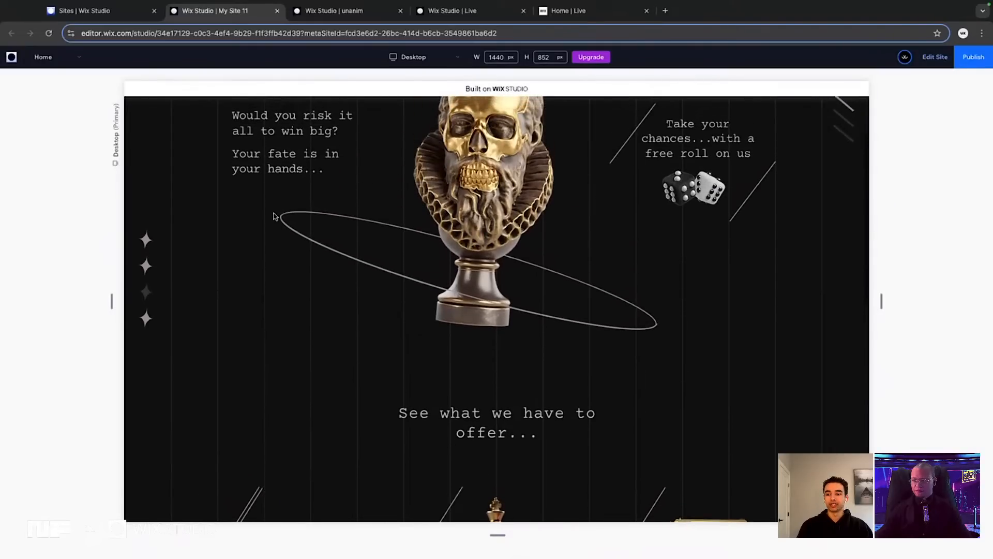
pyautogui.scroll(-5, 273, 216)
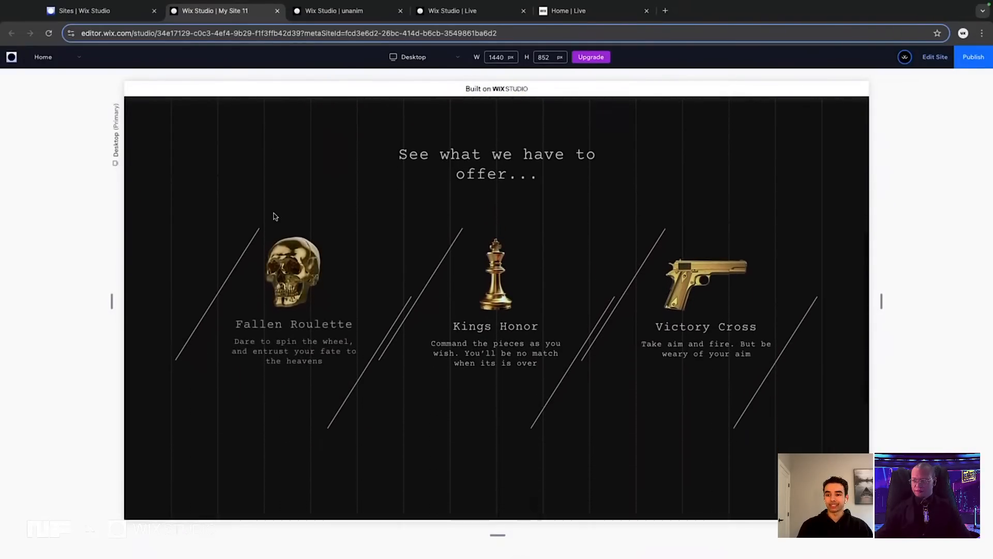
pyautogui.scroll(4, 274, 215)
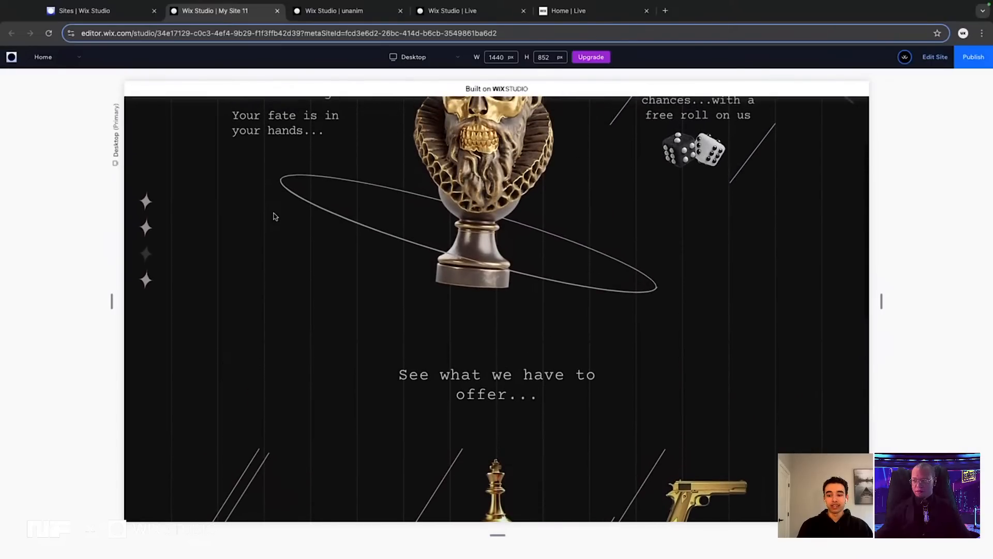
pyautogui.scroll(-3, 274, 217)
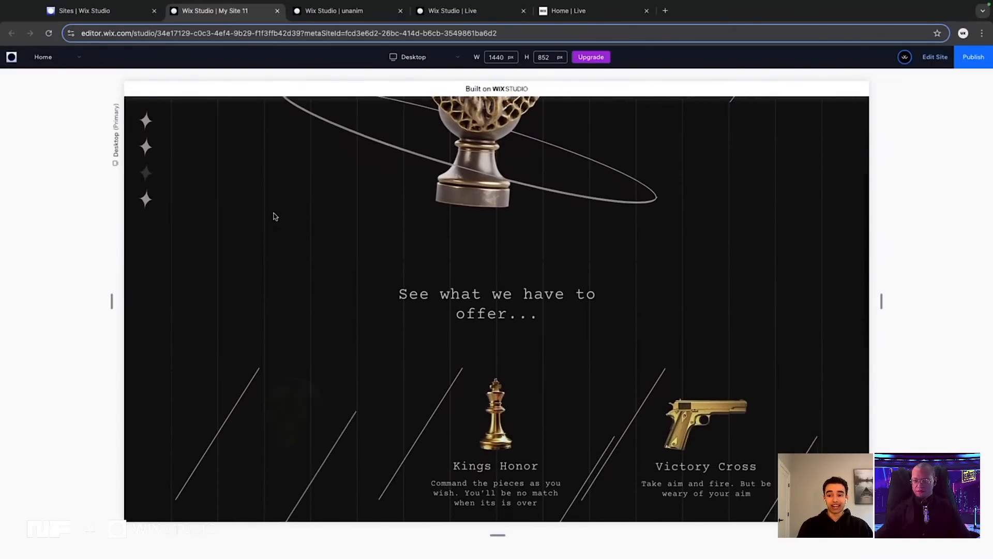
pyautogui.scroll(-2, 274, 216)
pyautogui.scroll(1, 274, 216)
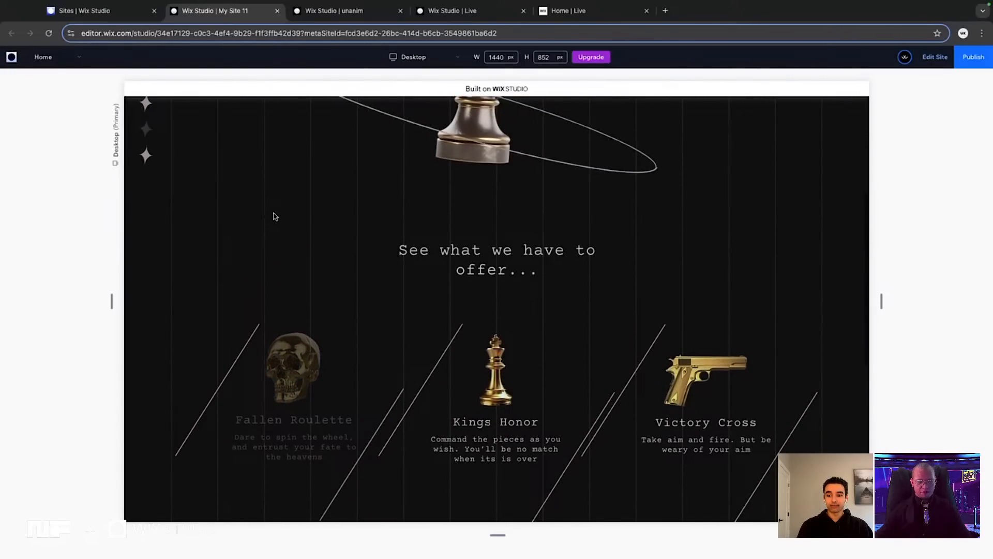
pyautogui.scroll(2, 274, 216)
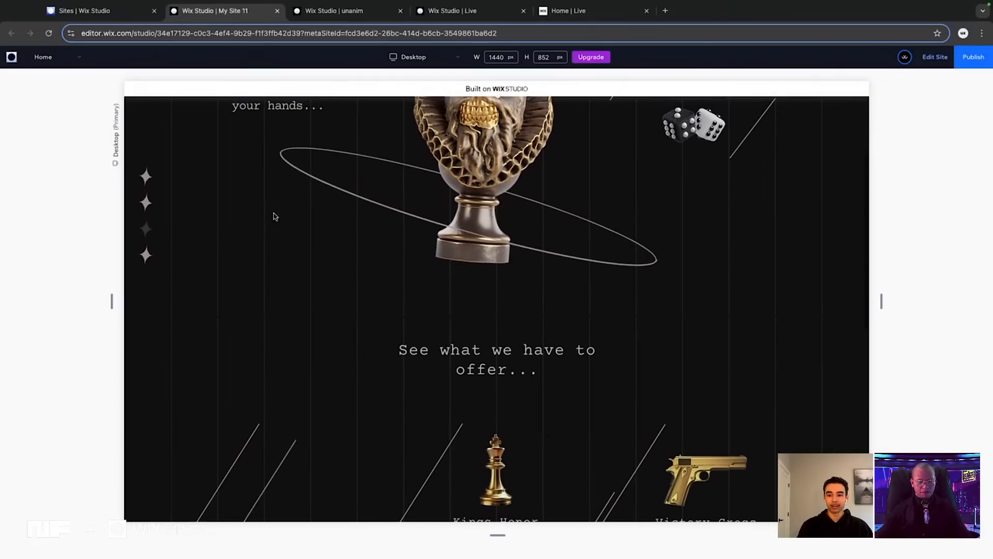
pyautogui.scroll(-3, 274, 216)
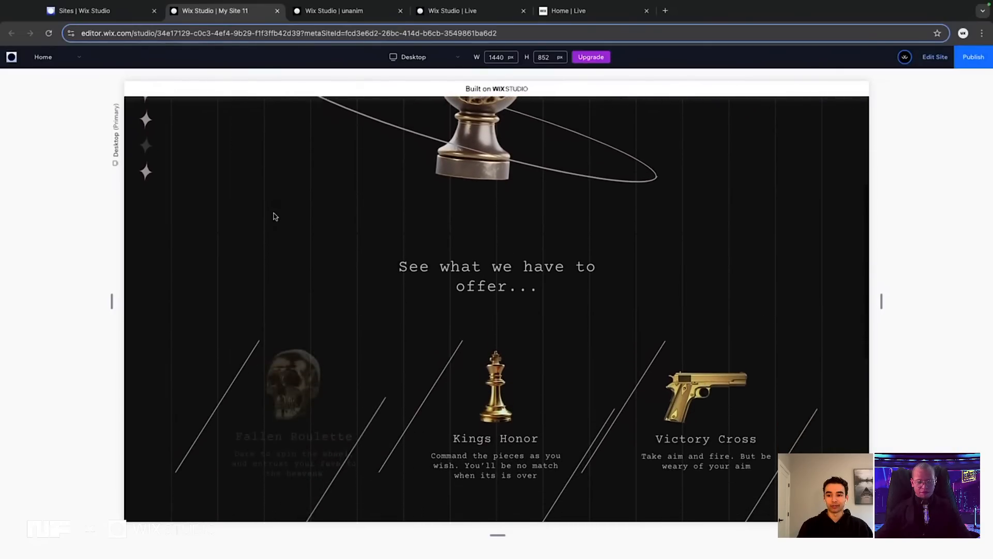
pyautogui.scroll(-2, 274, 216)
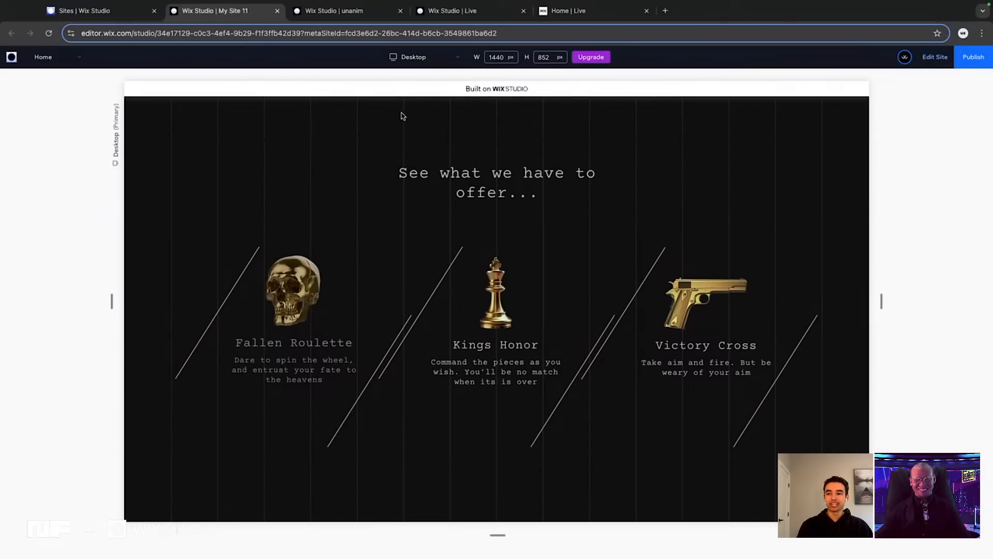
# Preview the Fallen Roulette scroll animations at the Tablet breakpoint and return to editing the site
pyautogui.click(449, 60)
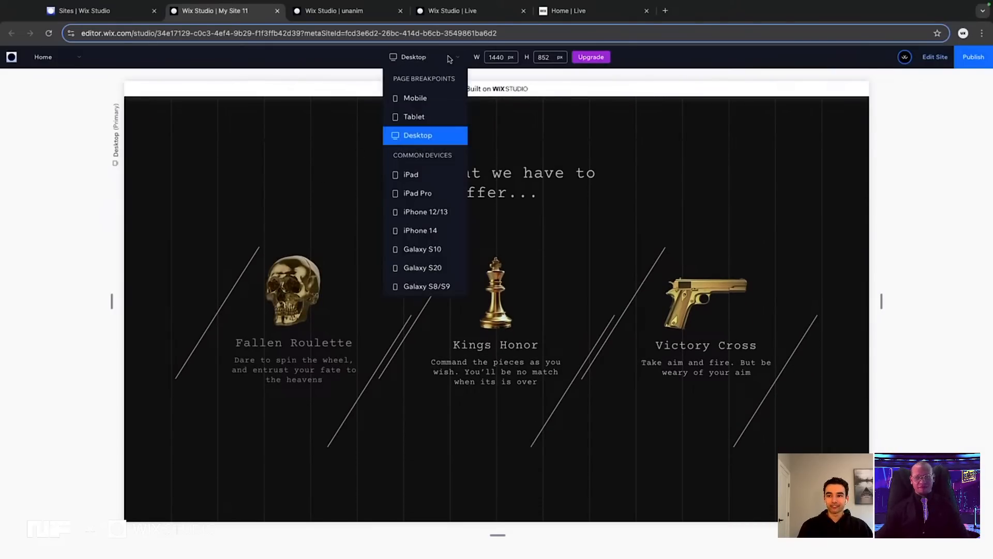
pyautogui.click(438, 118)
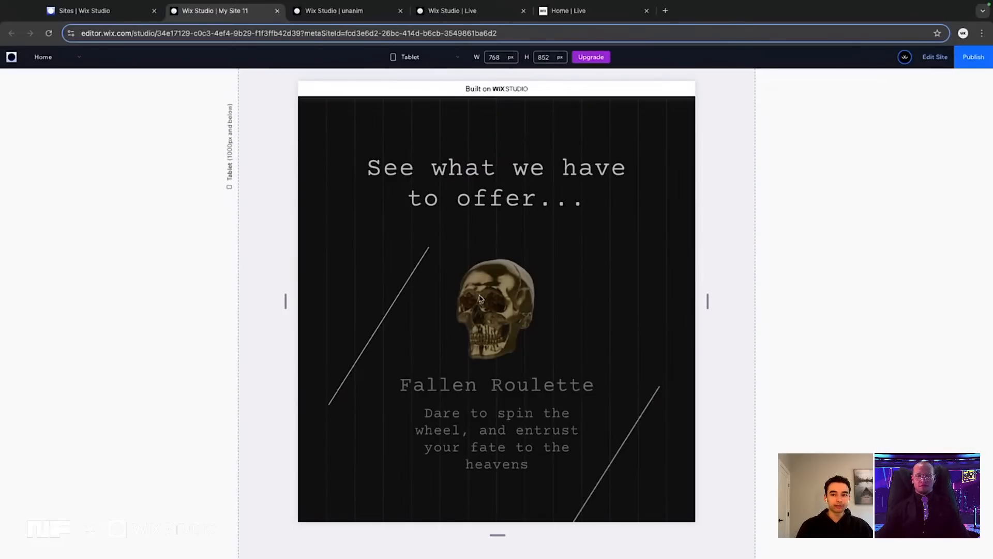
pyautogui.scroll(3, 479, 299)
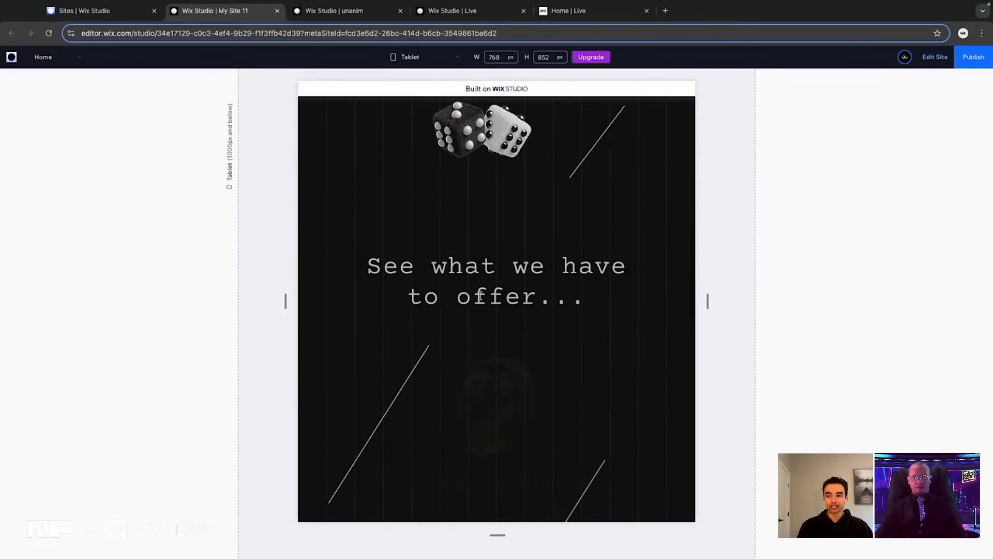
pyautogui.scroll(-3, 480, 296)
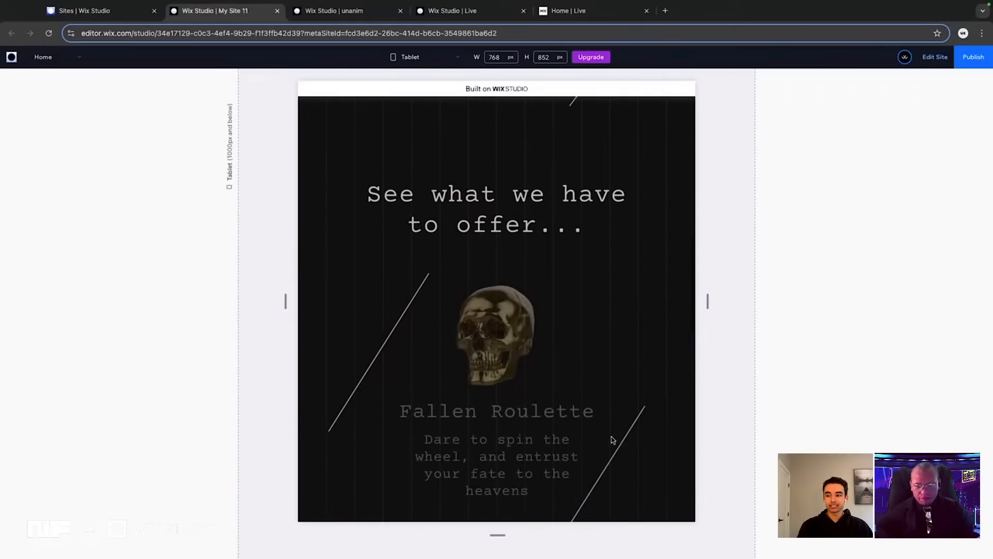
pyautogui.scroll(4, 585, 437)
pyautogui.scroll(-3, 584, 437)
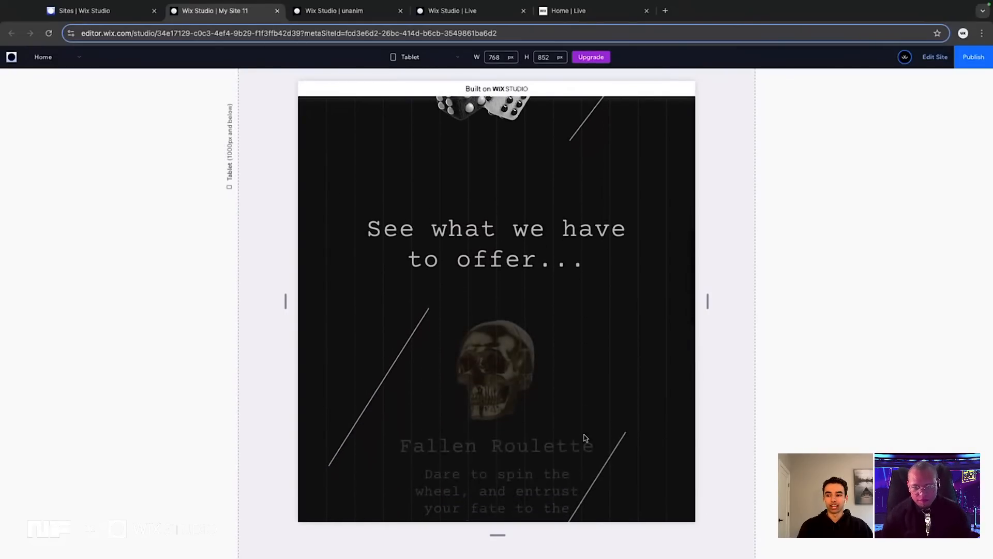
pyautogui.scroll(3, 585, 438)
pyautogui.scroll(-3, 585, 437)
pyautogui.scroll(2, 584, 437)
pyautogui.scroll(-1, 584, 438)
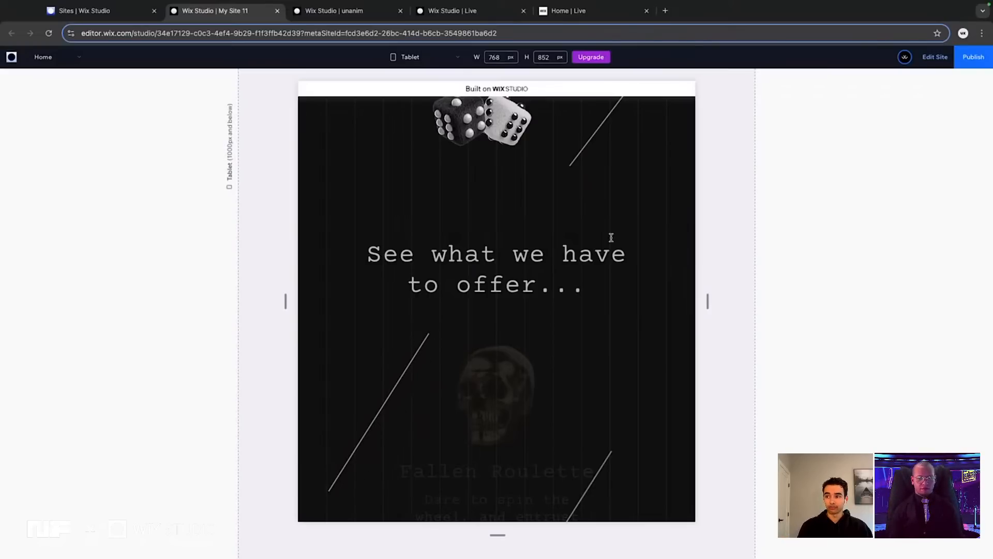
pyautogui.click(935, 57)
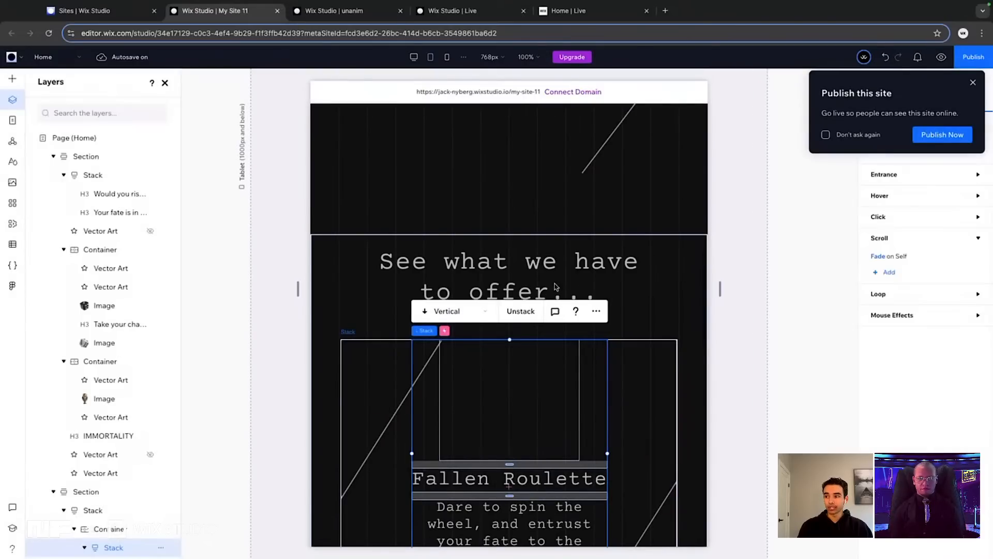
# Set the moving-in angle to 297° for the Move scroll animation on the Fallen Roulette card's lower diagonal line
pyautogui.click(972, 84)
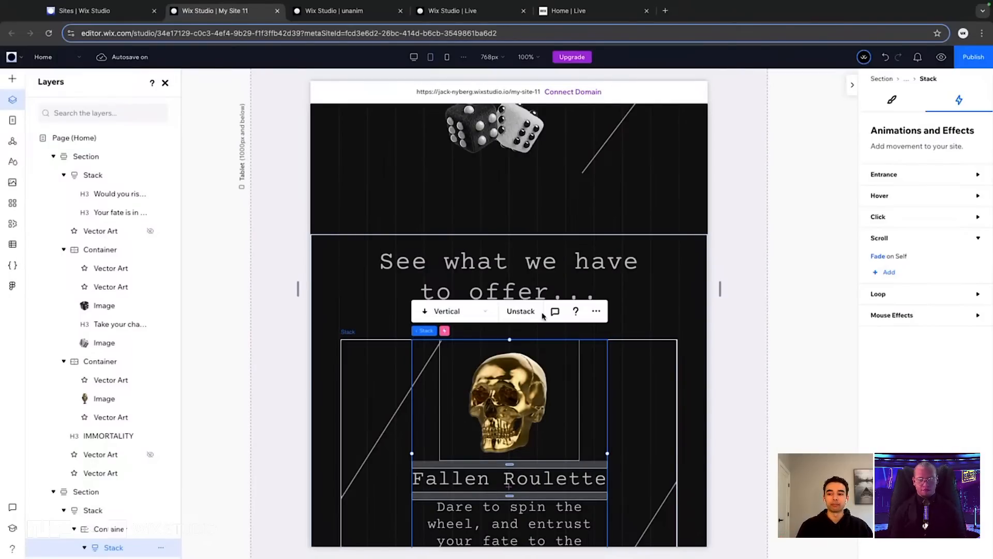
pyautogui.scroll(-3, 646, 445)
pyautogui.click(646, 403)
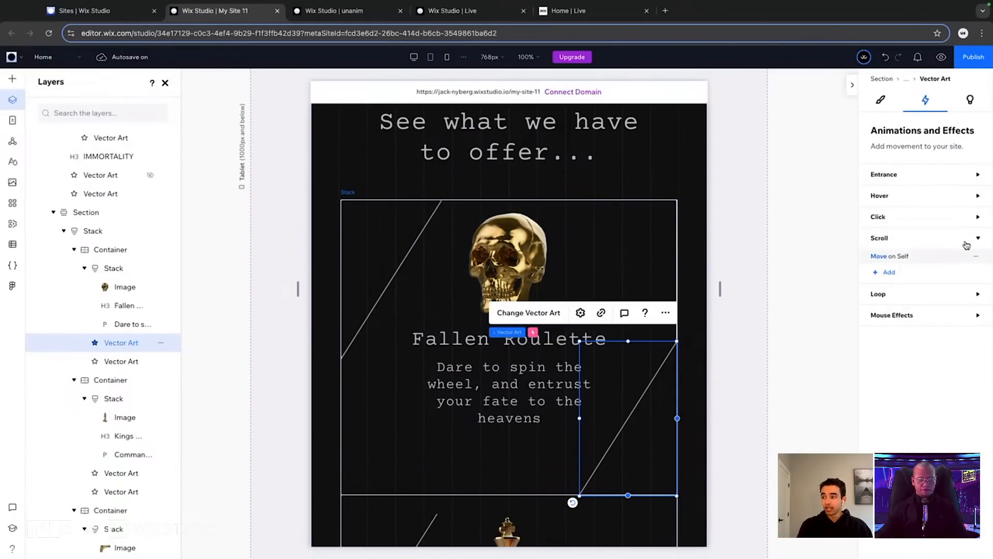
pyautogui.click(881, 257)
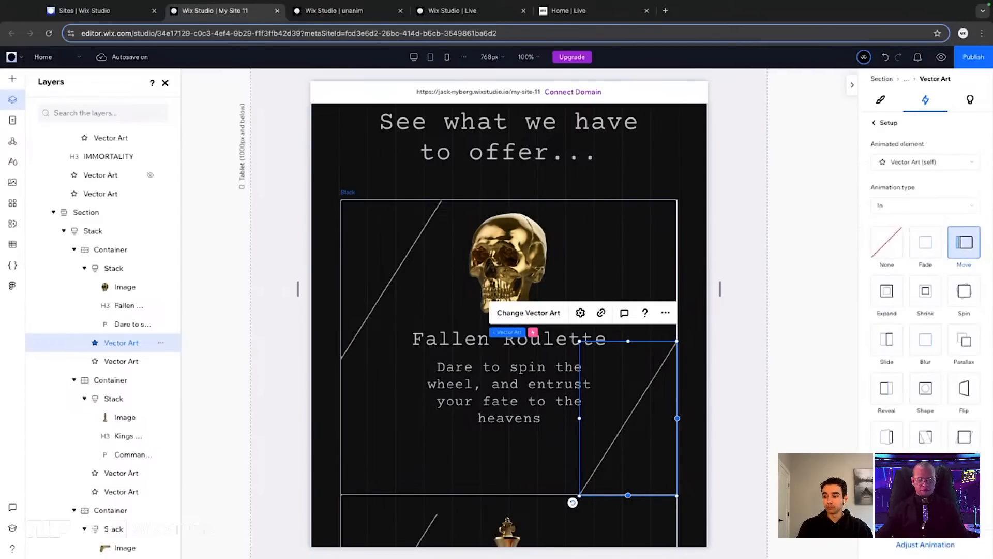
pyautogui.click(924, 548)
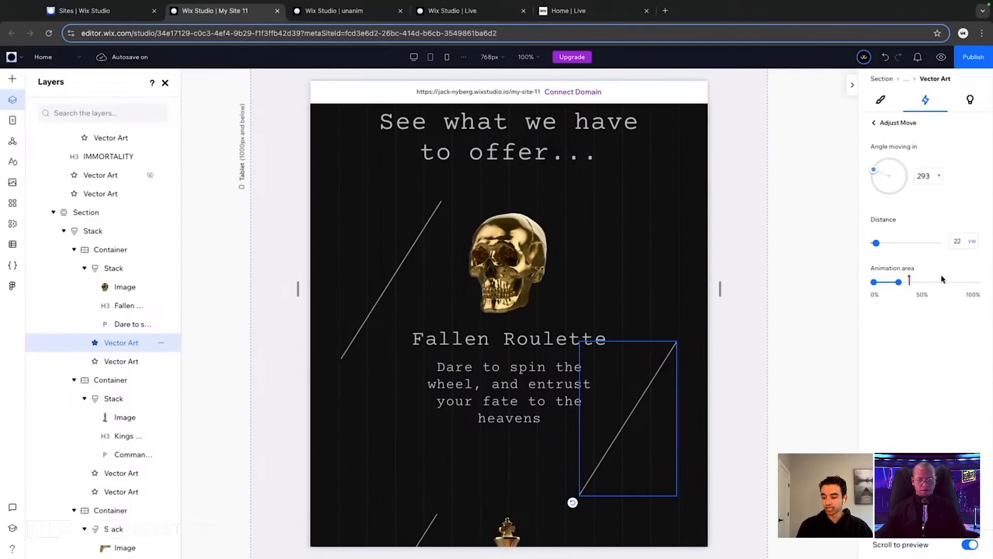
pyautogui.click(929, 174)
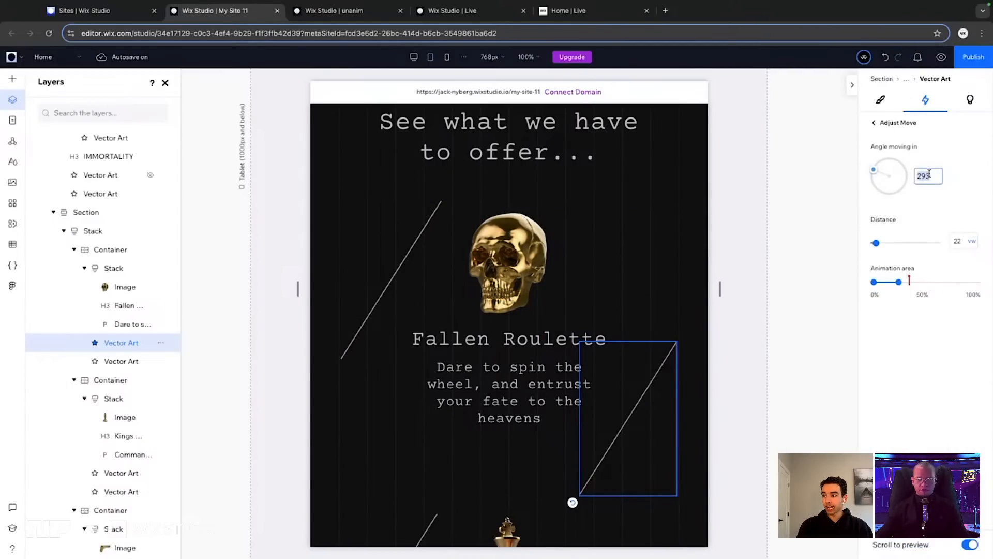
pyautogui.click(929, 178)
pyautogui.press('BackSpace')
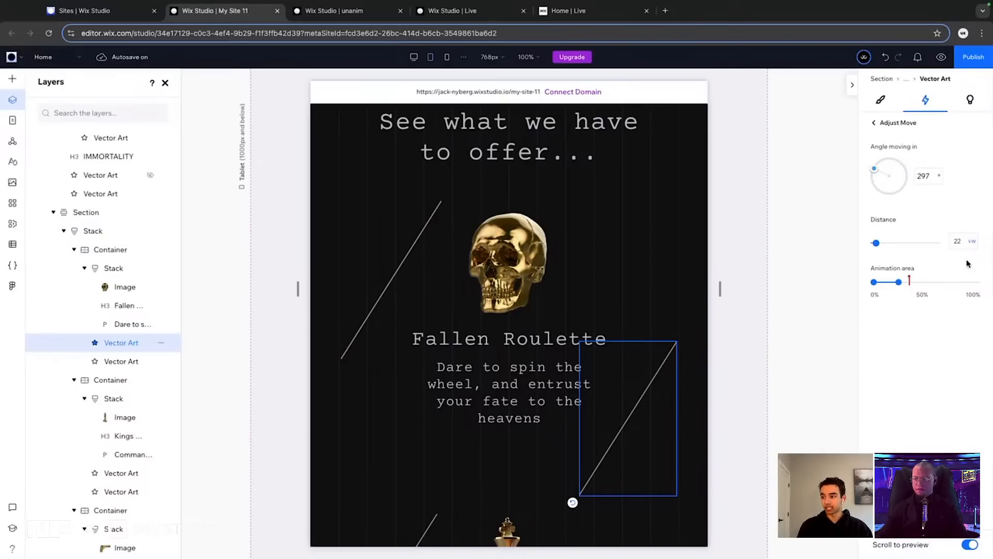
# Set the lower diagonal line's Move distance to 67 vw and check its travel on scroll
pyautogui.click(960, 242)
pyautogui.write('0')
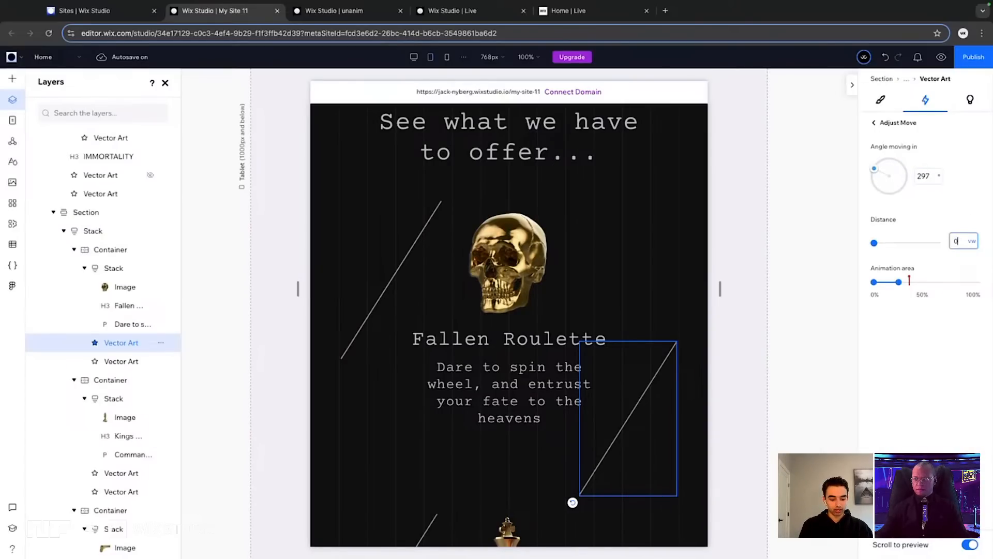
pyautogui.write('67')
pyautogui.press('Return')
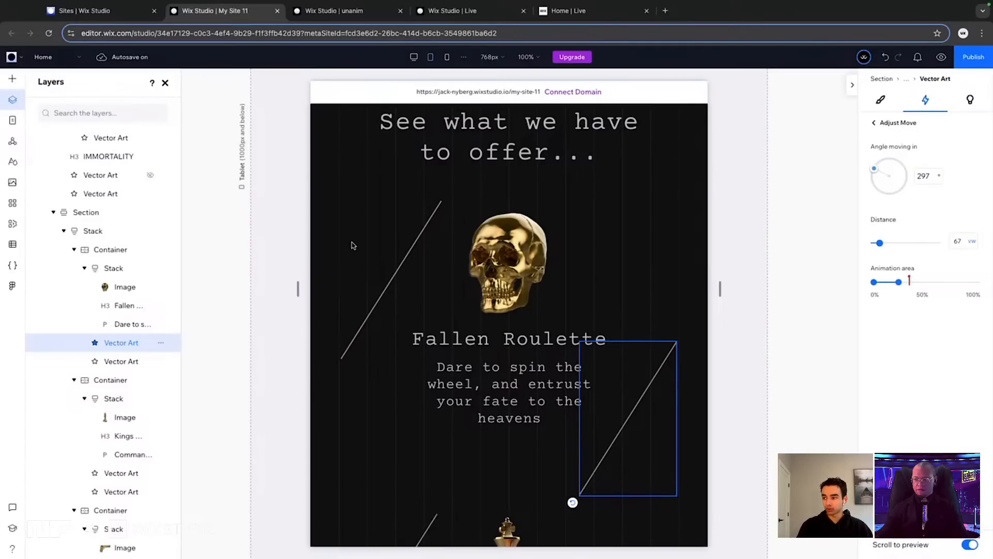
pyautogui.scroll(3, 491, 238)
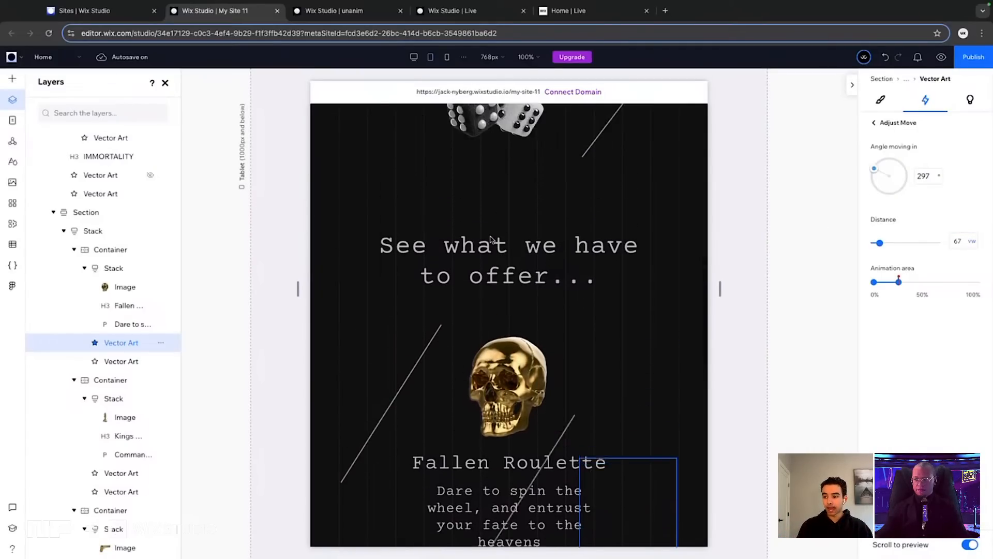
pyautogui.scroll(1, 492, 240)
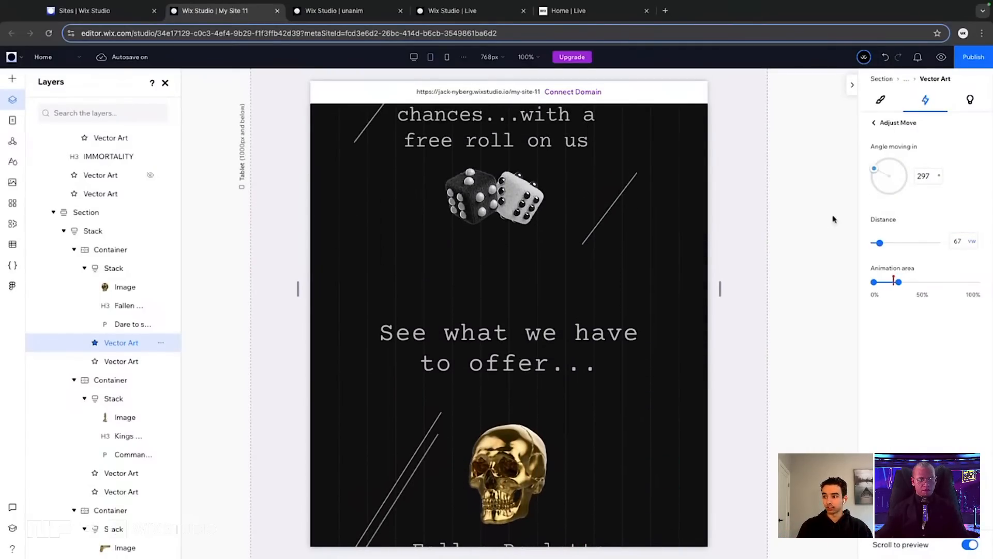
# Adjust the lower diagonal line's moving-in angle to 298° and check the motion on scroll
pyautogui.moveTo(878, 171); pyautogui.dragTo(873, 174)
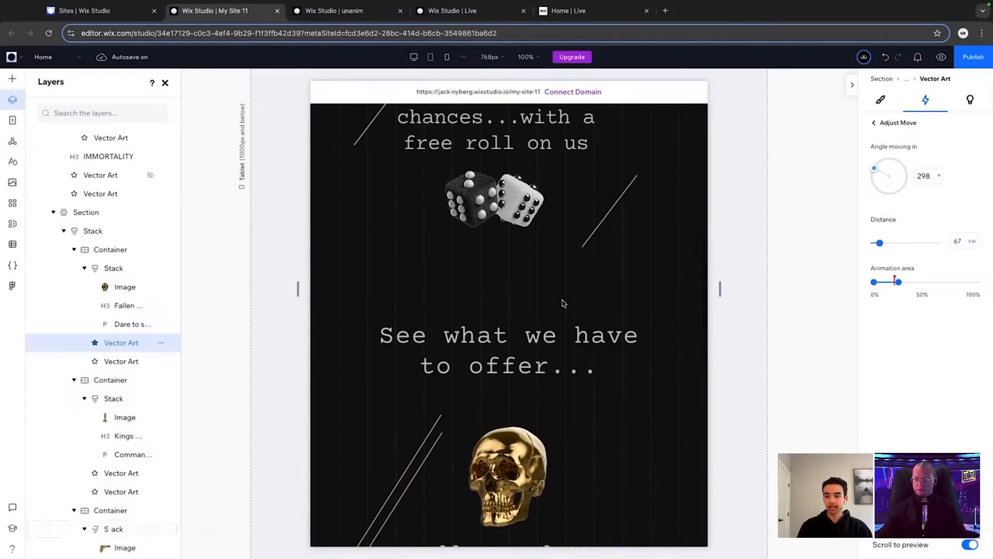
pyautogui.scroll(1, 564, 304)
pyautogui.scroll(-4, 564, 304)
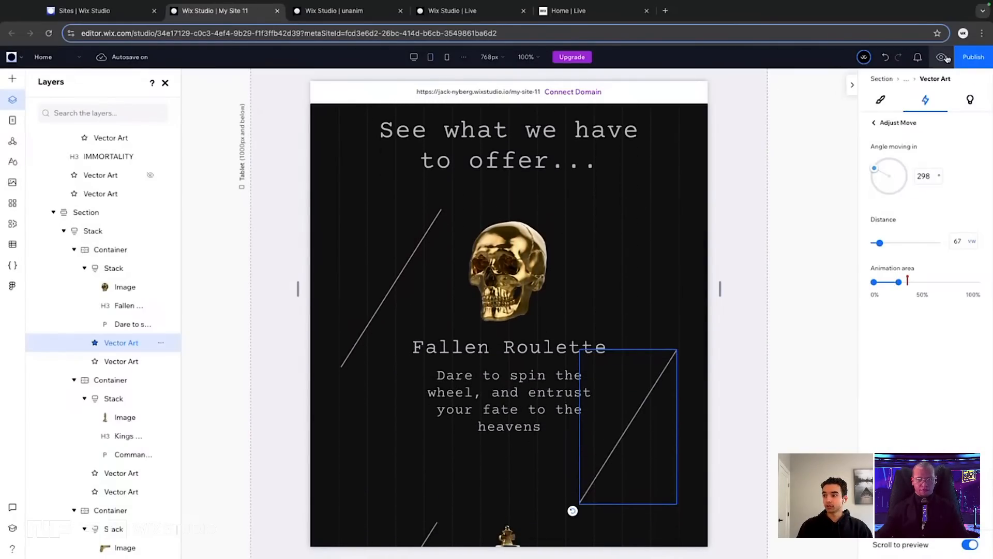
# Preview the site at the Tablet breakpoint and examine the Fallen Roulette card's line movement and fade on scroll
pyautogui.scroll(4, 437, 258)
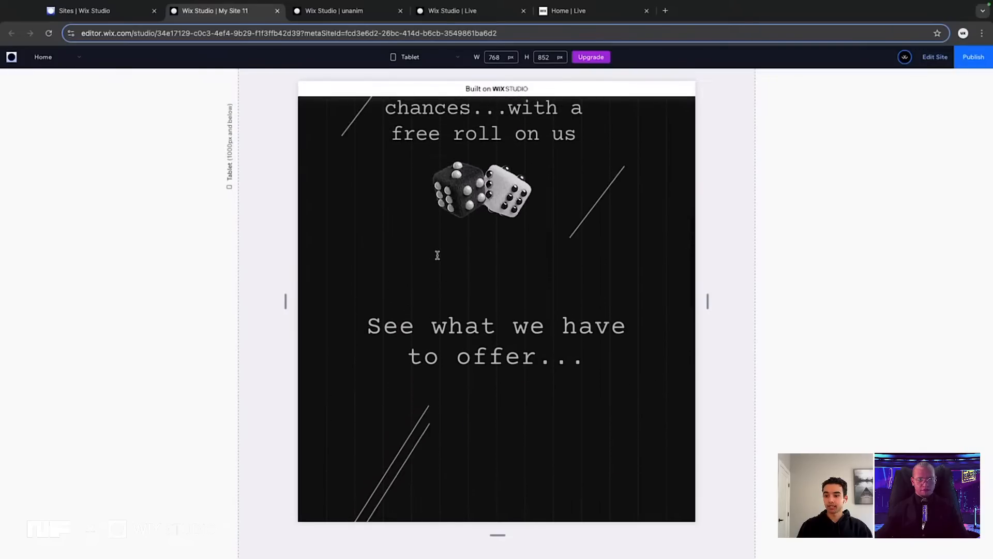
pyautogui.scroll(-5, 437, 258)
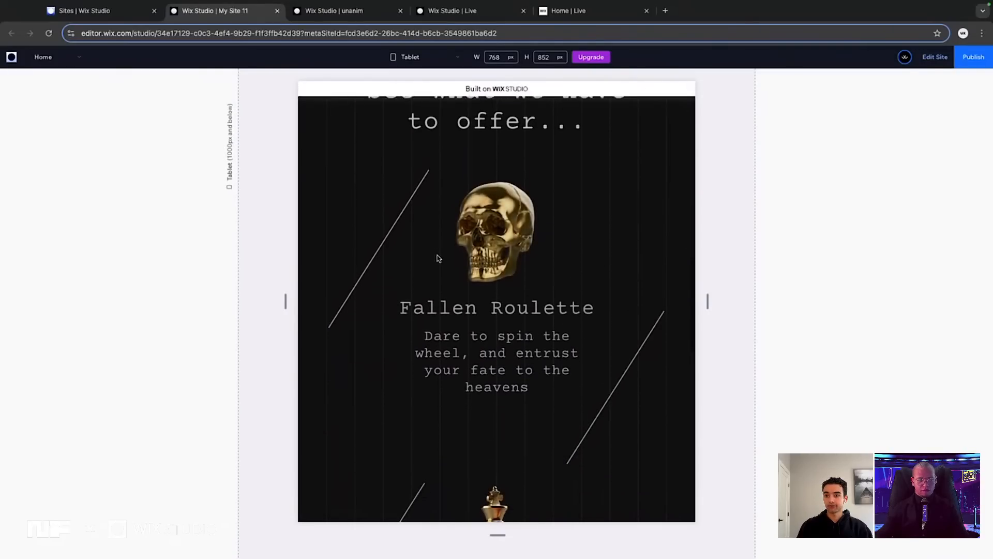
pyautogui.scroll(-4, 652, 338)
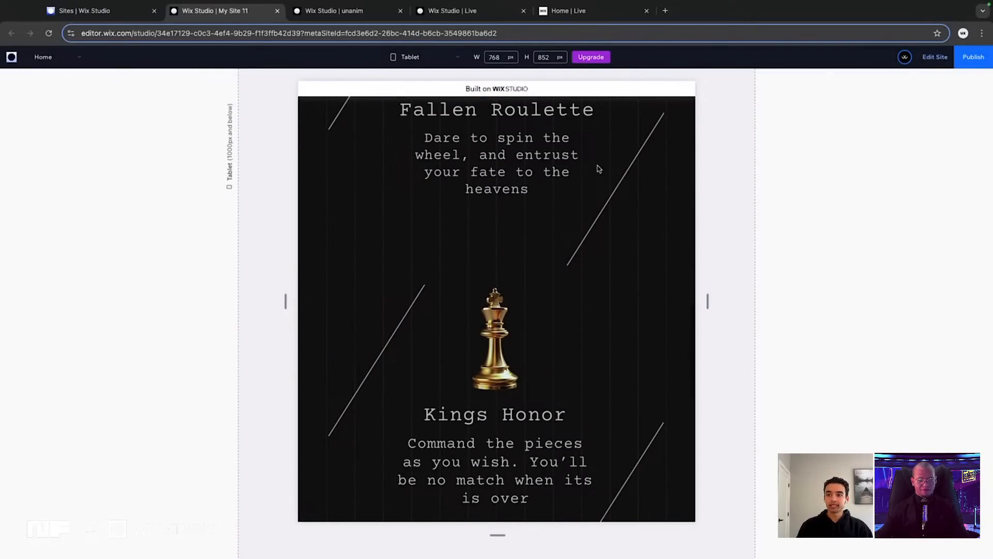
# Switch to the published Immortality site and look over its offers heading and hero section
pyautogui.click(569, 10)
pyautogui.scroll(3, 355, 288)
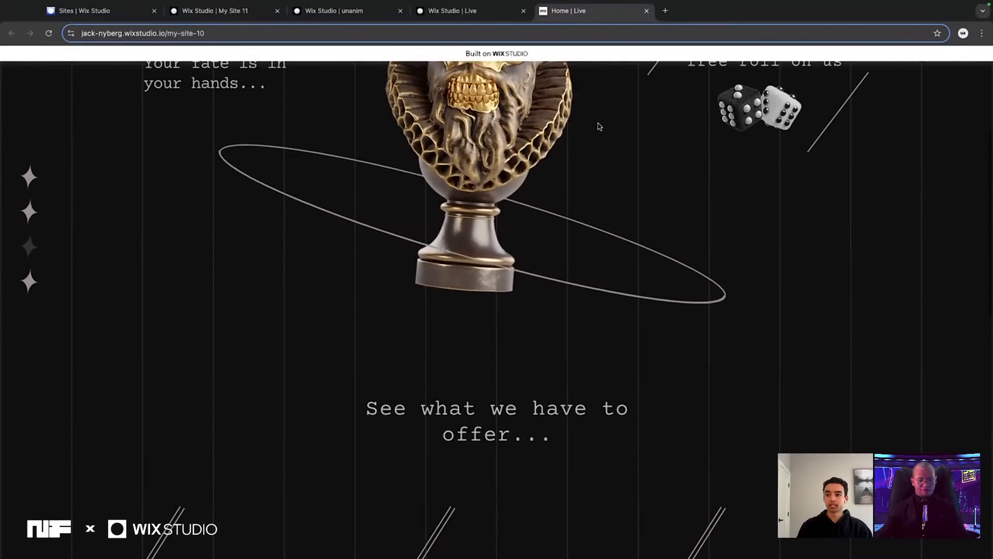
pyautogui.scroll(5, 524, 128)
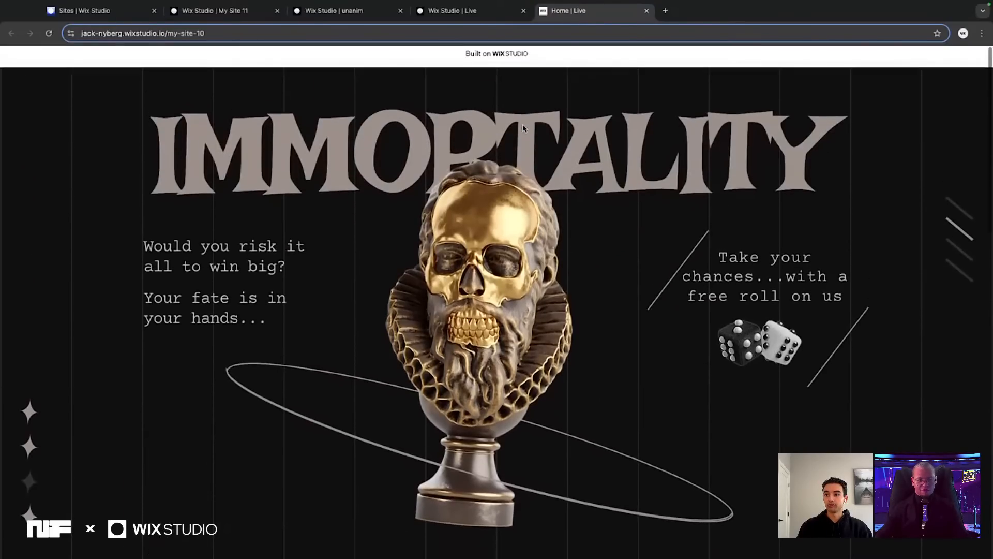
# Preview the finished Live project at the Mobile breakpoint and examine its card fades and line movements on scroll
pyautogui.hotkey('ctrl', 'shift', 'Tab')
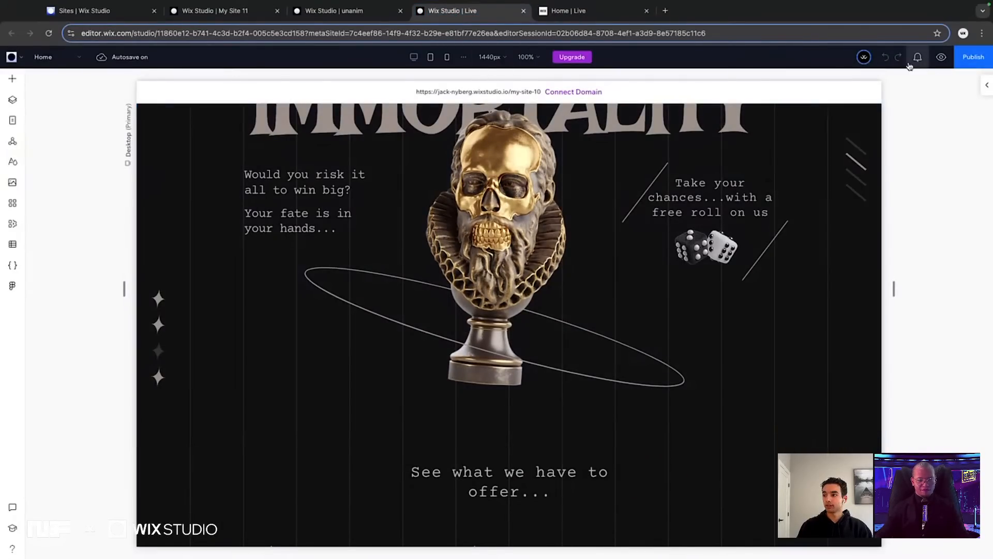
pyautogui.click(447, 57)
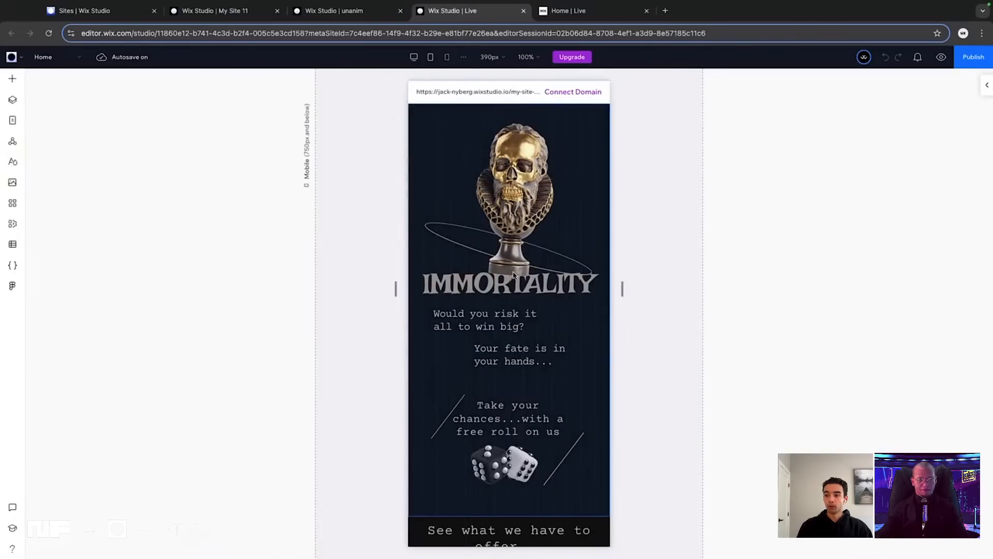
pyautogui.scroll(-3, 514, 275)
pyautogui.scroll(3, 530, 250)
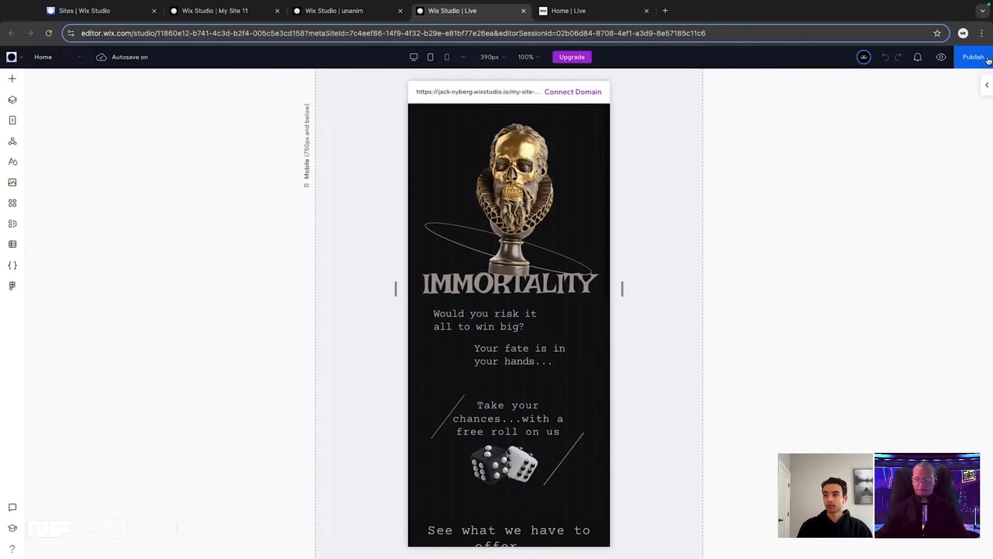
pyautogui.click(942, 56)
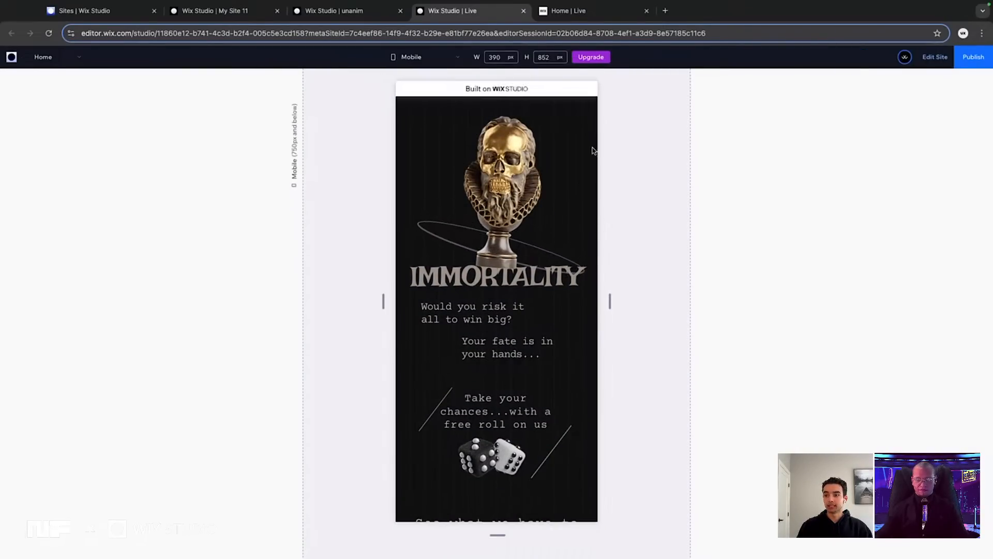
pyautogui.scroll(-4, 462, 330)
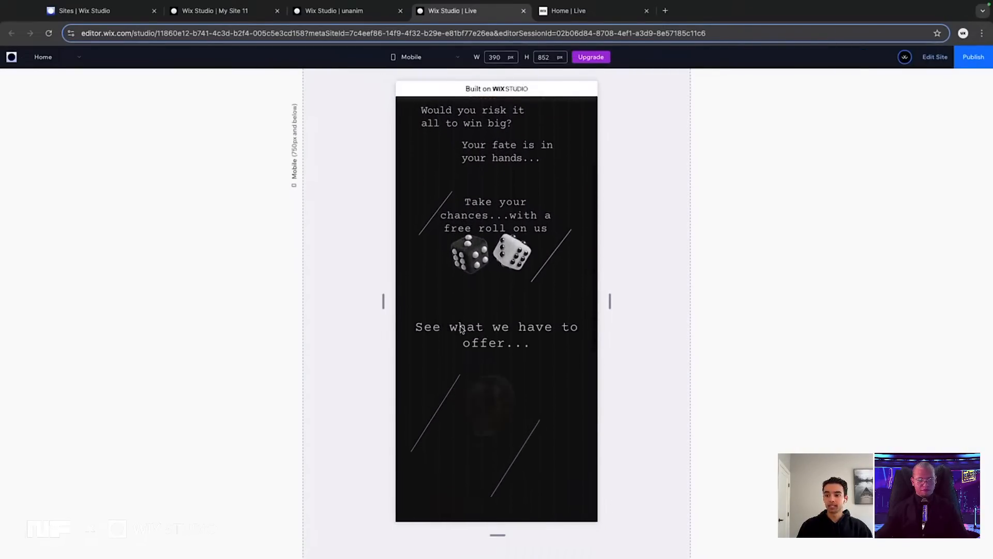
pyautogui.scroll(-4, 462, 329)
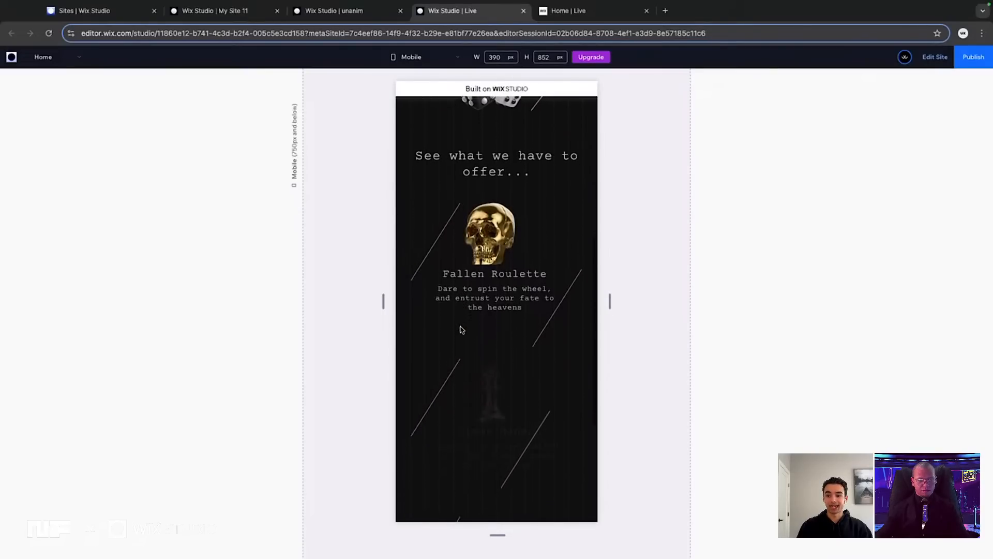
pyautogui.scroll(-3, 462, 330)
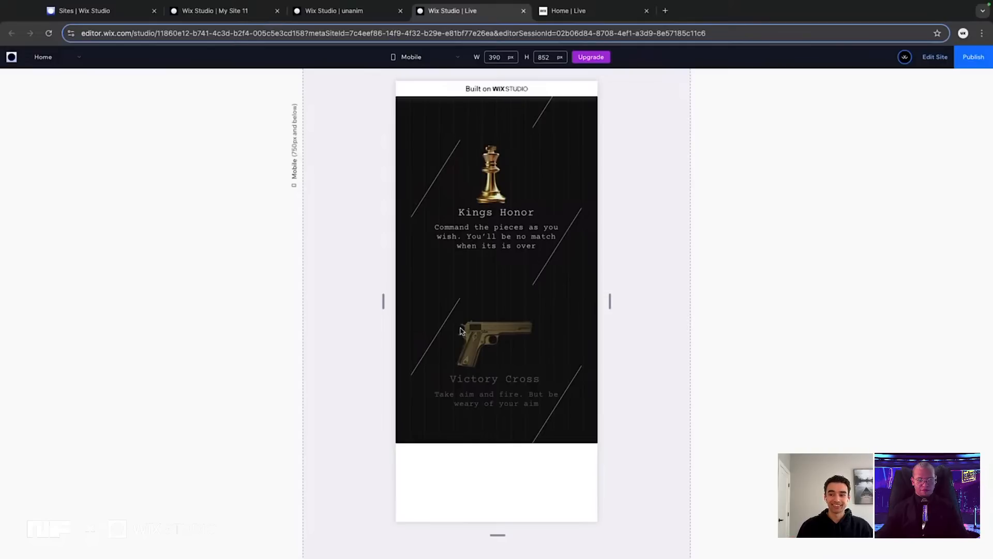
pyautogui.scroll(5, 461, 331)
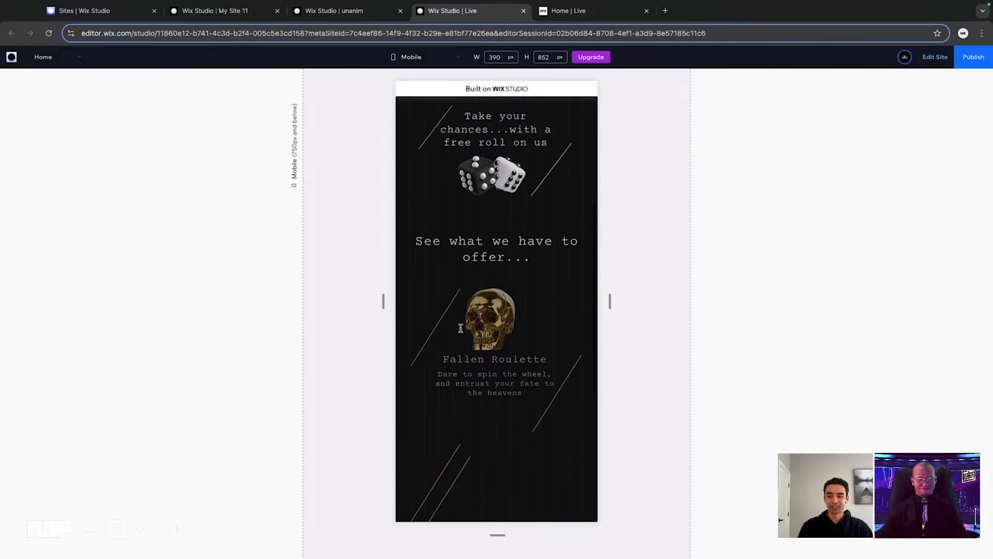
pyautogui.scroll(3, 460, 328)
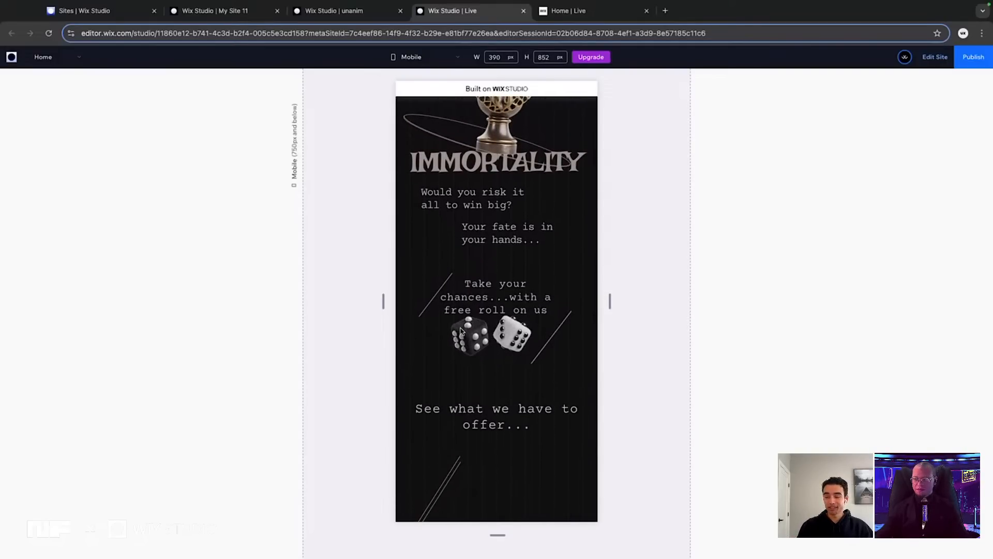
pyautogui.scroll(2, 522, 342)
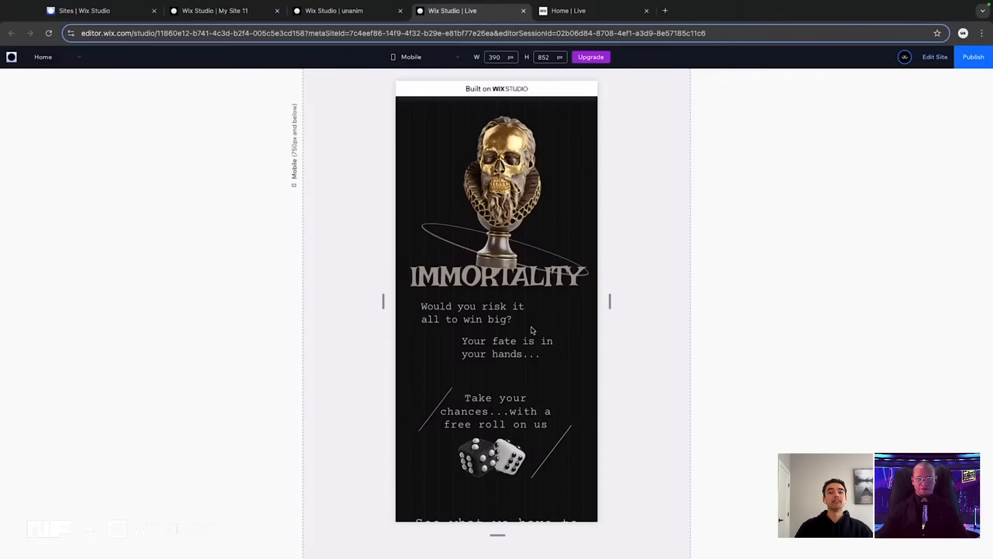
# Preview the finished Live project at the Tablet breakpoint and look through its text and dice section
pyautogui.click(430, 56)
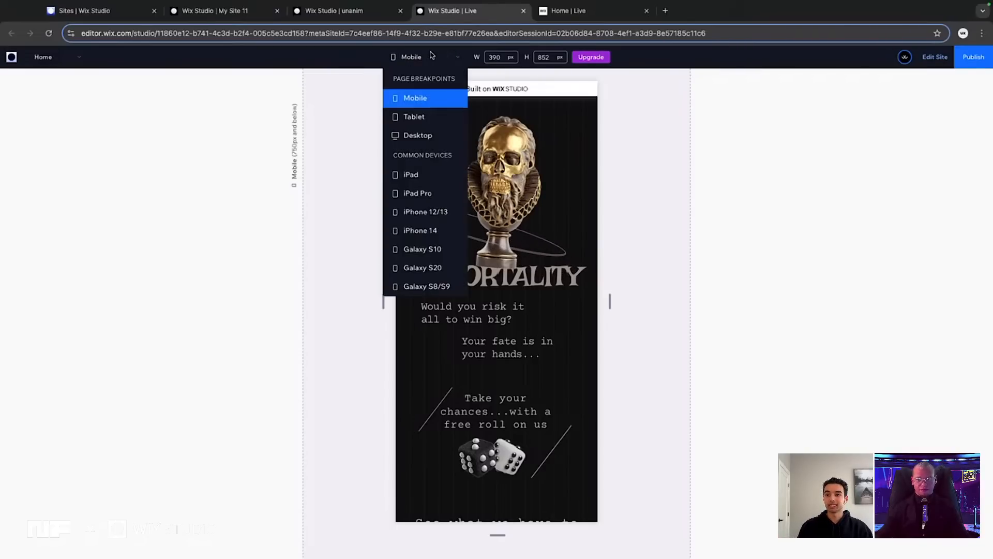
pyautogui.click(430, 126)
pyautogui.scroll(-8, 495, 241)
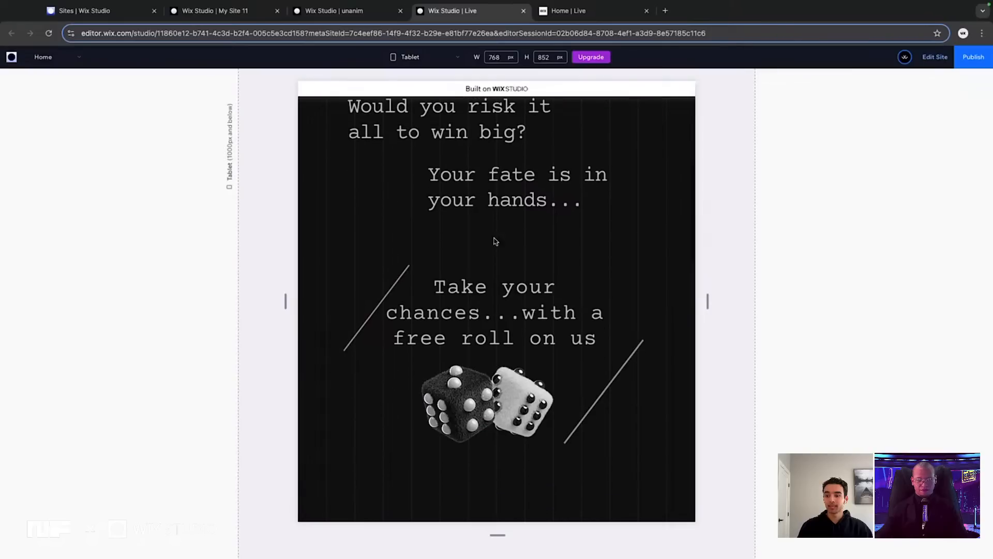
# Preview the finished Live project at the Desktop breakpoint and examine the hero and the three offer cards' scroll animations
pyautogui.click(426, 57)
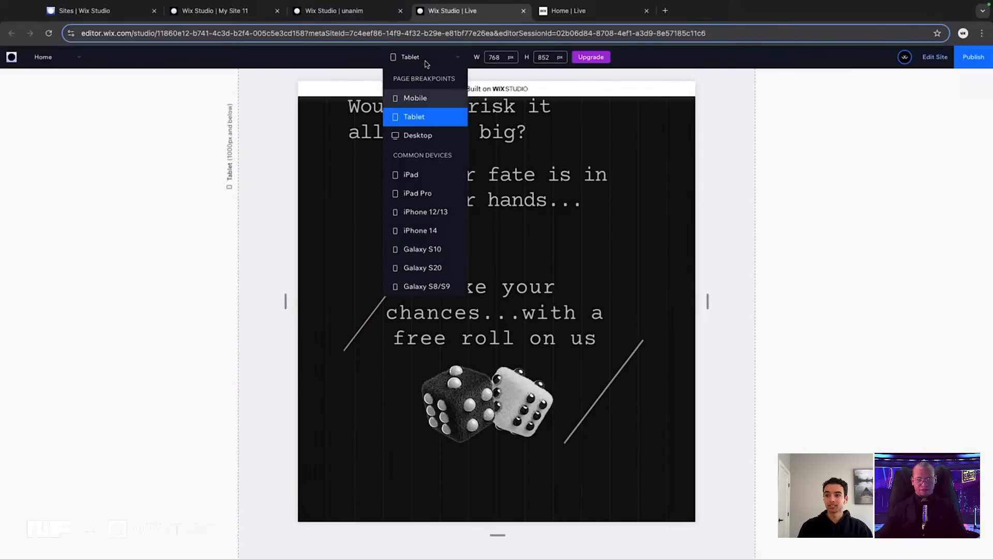
pyautogui.click(412, 136)
pyautogui.scroll(-10, 501, 181)
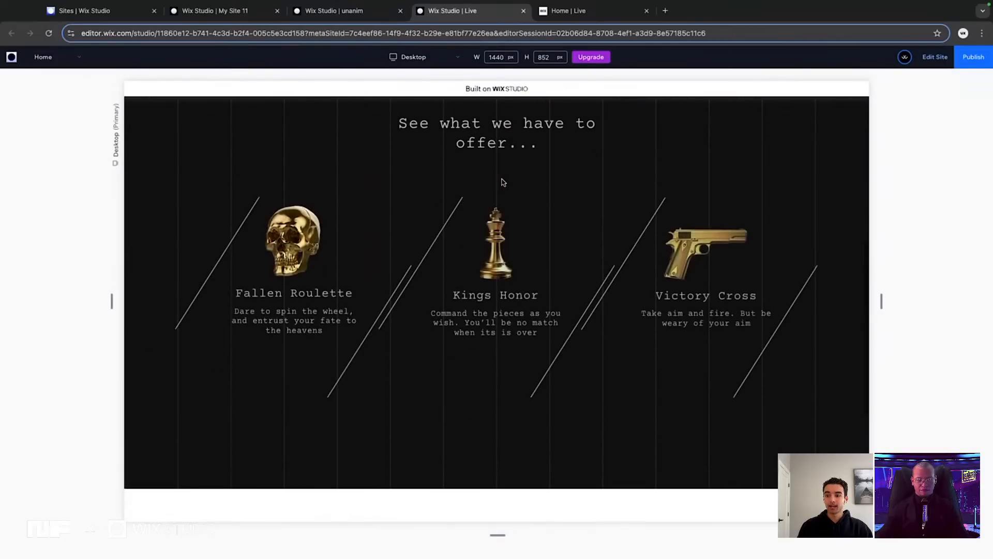
pyautogui.scroll(10, 502, 181)
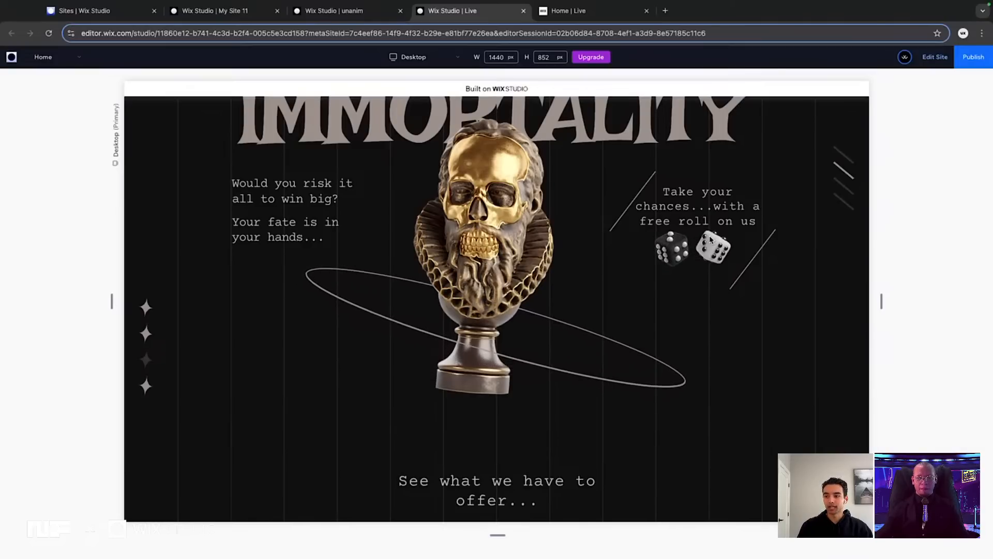
pyautogui.scroll(-6, 225, 252)
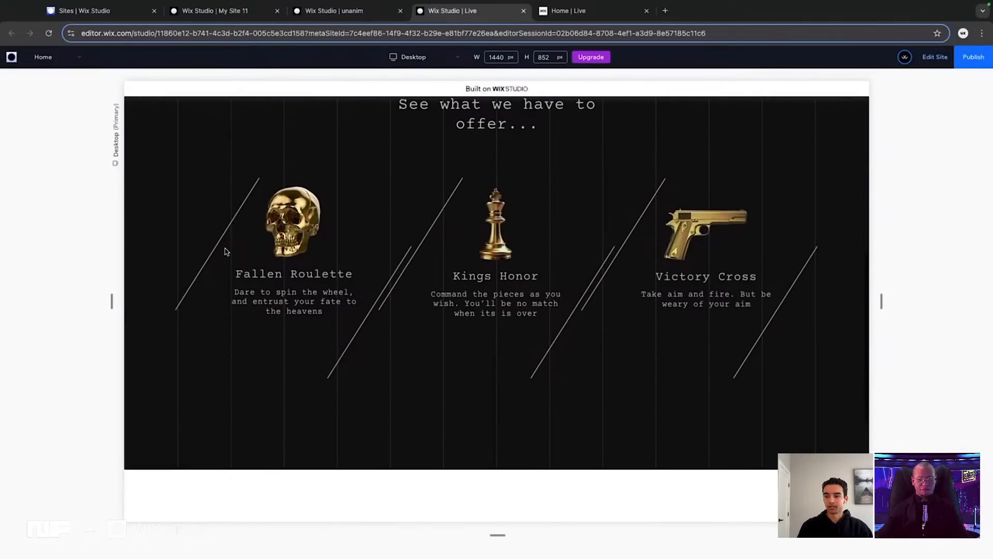
pyautogui.scroll(5, 224, 252)
pyautogui.scroll(1, 225, 251)
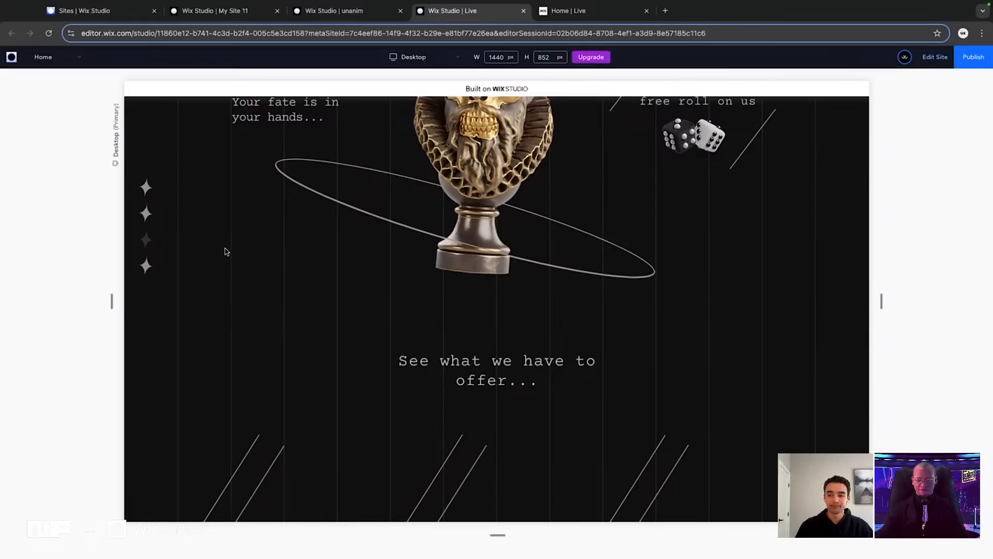
pyautogui.scroll(3, 225, 252)
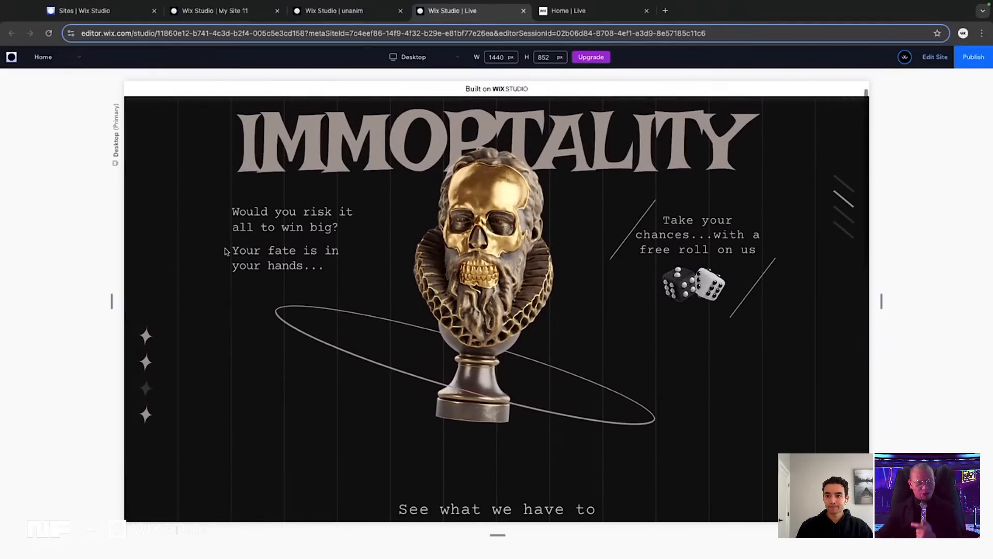
pyautogui.scroll(1, 224, 251)
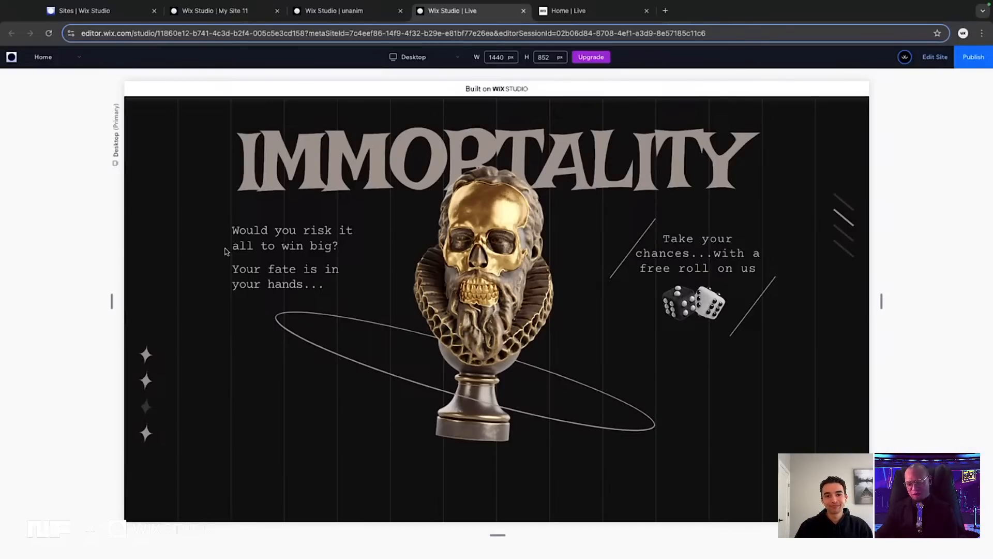
# Return to the My Site 11 preview and view its hero section at the Desktop breakpoint
pyautogui.click(203, 12)
pyautogui.scroll(10, 497, 275)
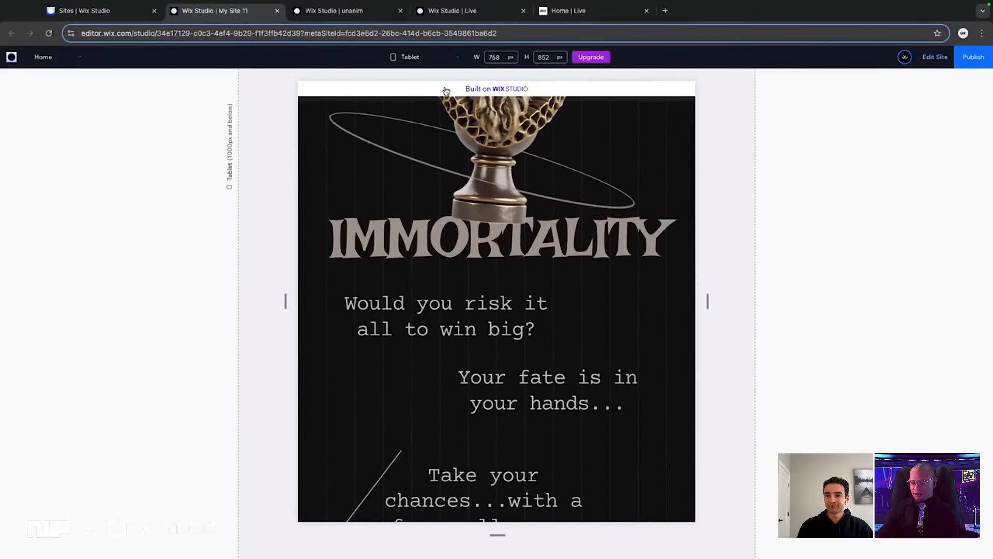
pyautogui.click(440, 58)
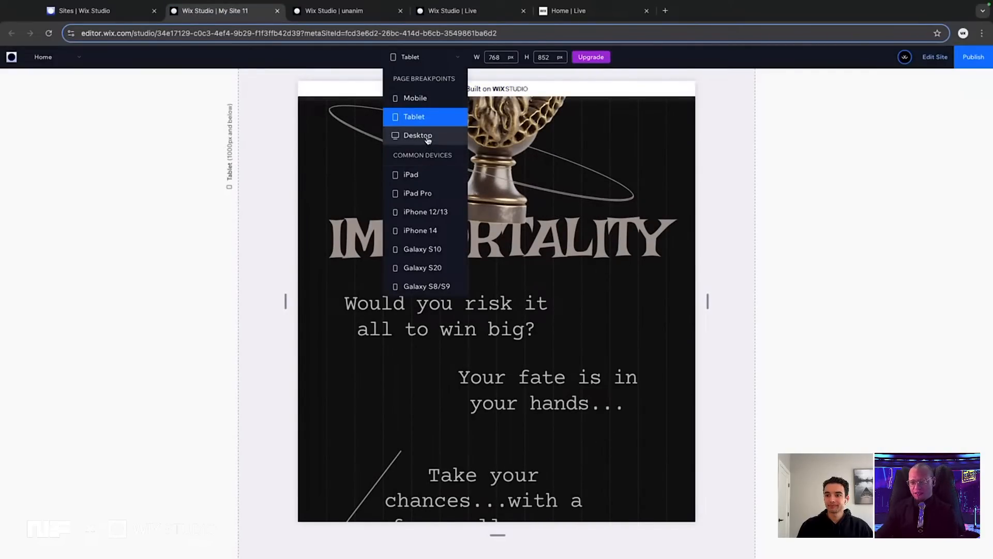
pyautogui.click(409, 135)
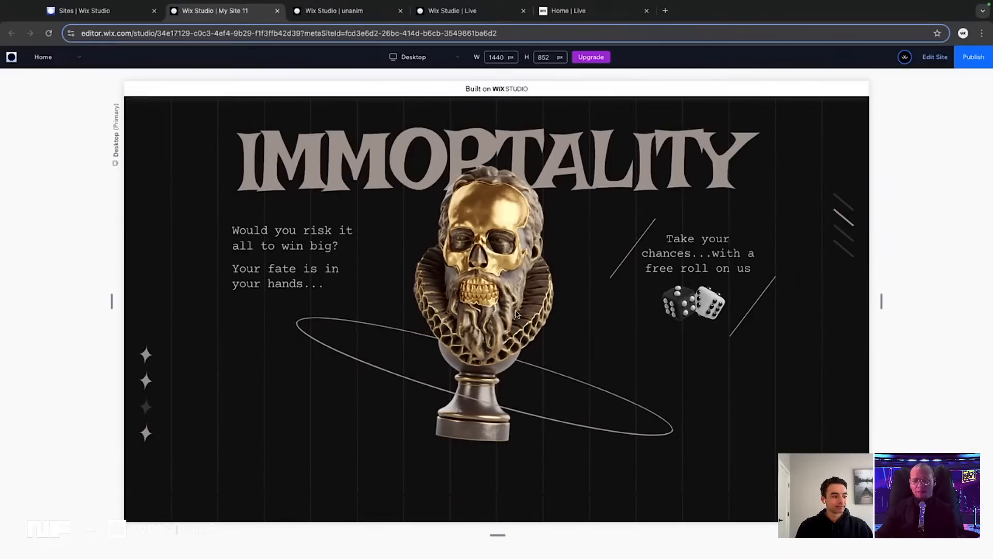